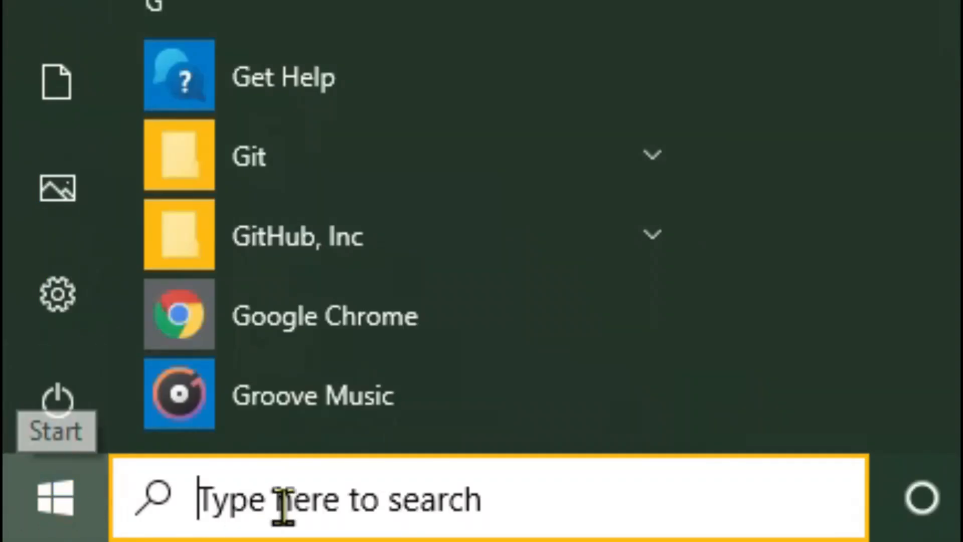
click(268, 504)
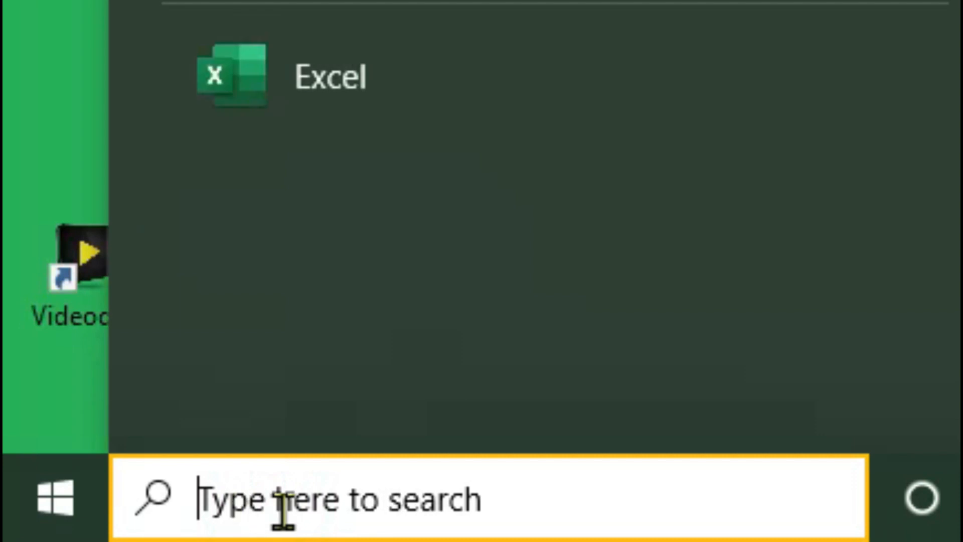
text(exce)
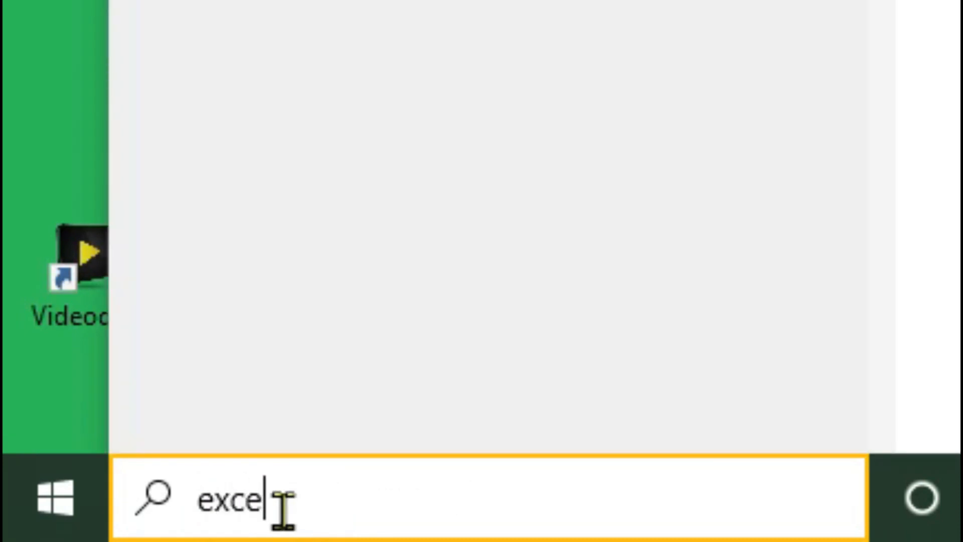
text(l)
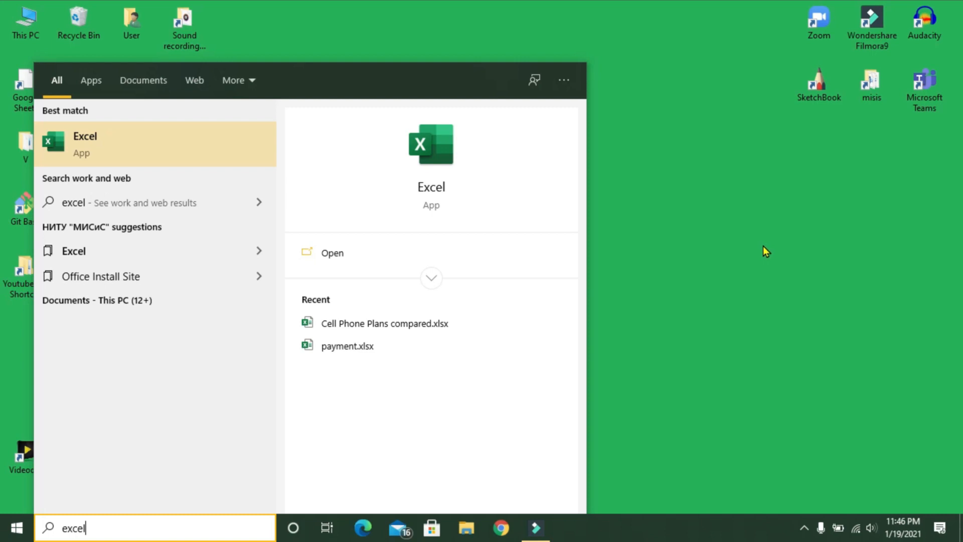
click(763, 245)
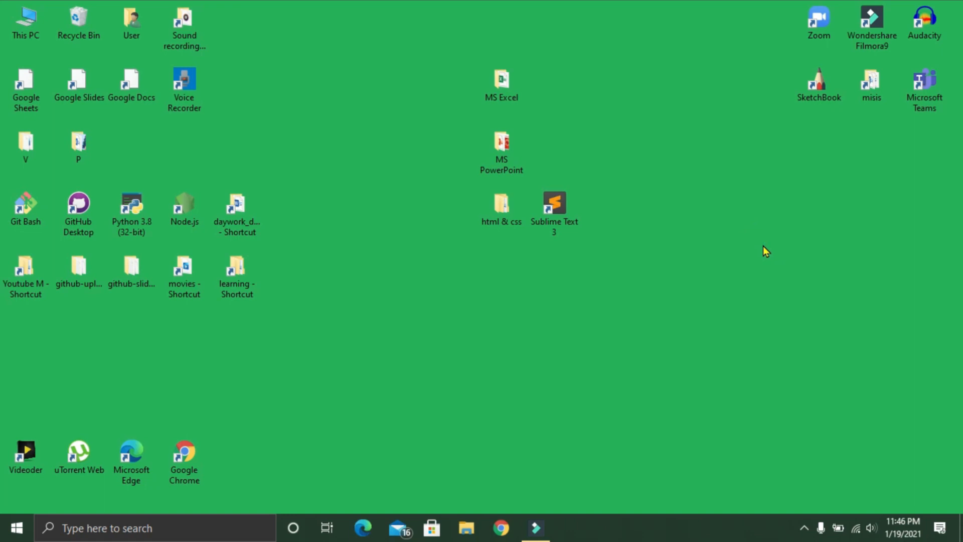
Step: Launch Excel from the Windows Run dialog with the command "excel"
key(super+r)
drag(176, 378, 513, 222)
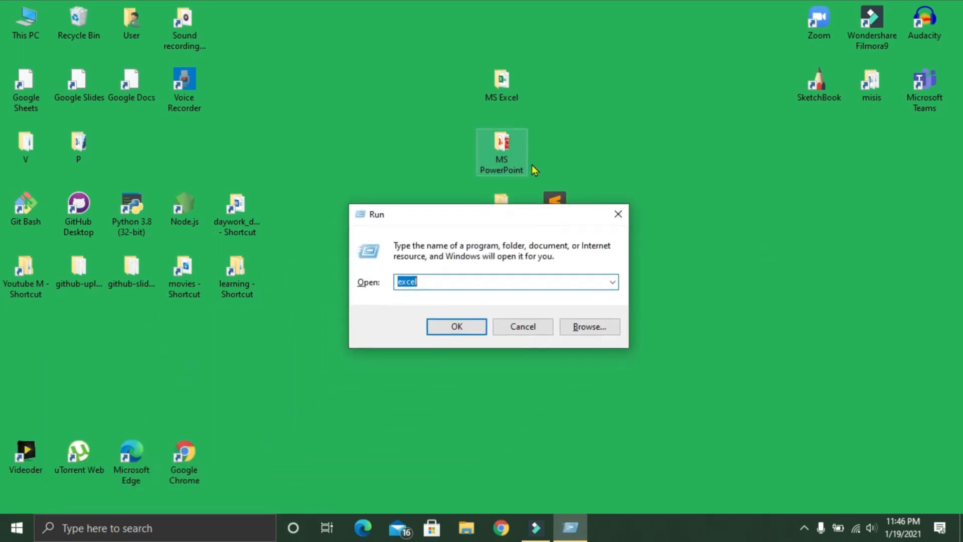
click(439, 285)
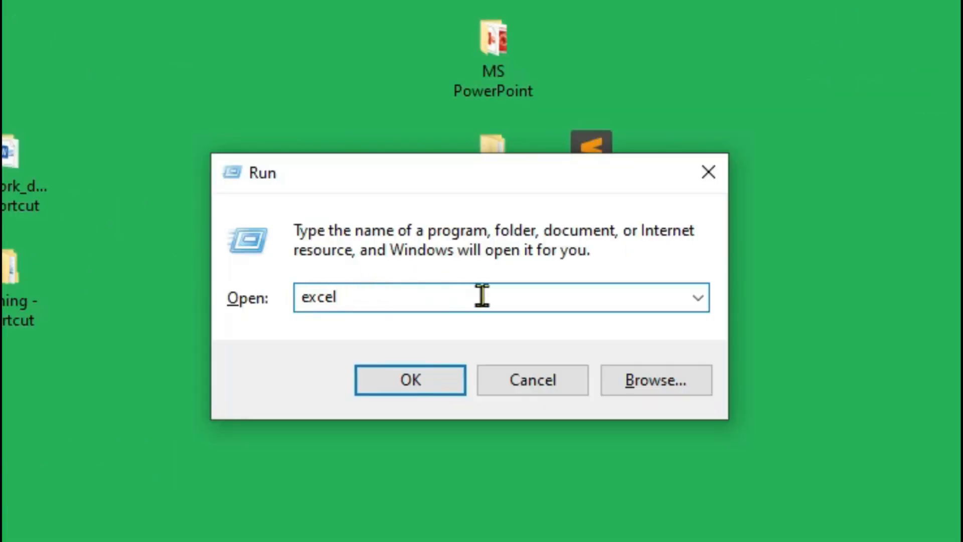
click(413, 384)
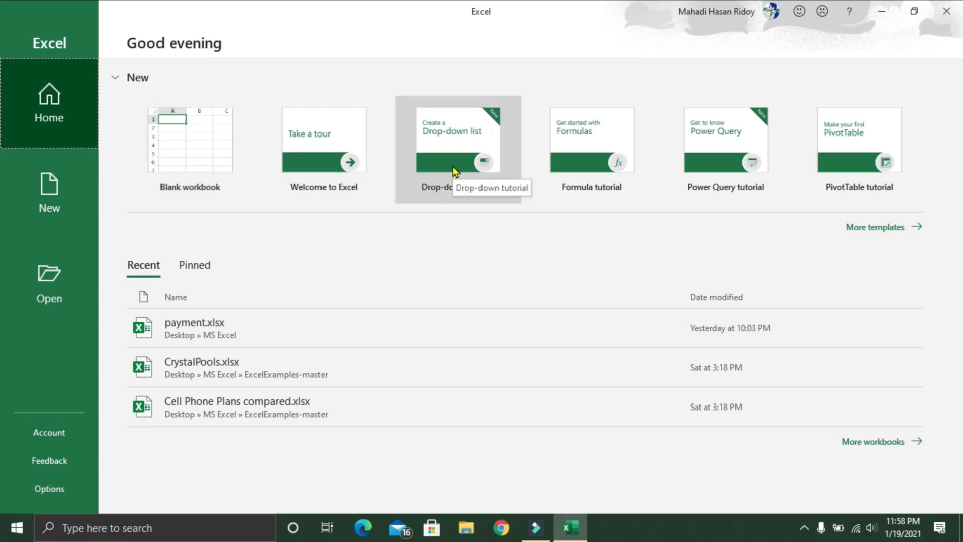
Step: Look through the full gallery of workbook templates, including the calendars, budgets, invoices and schedules
click(857, 231)
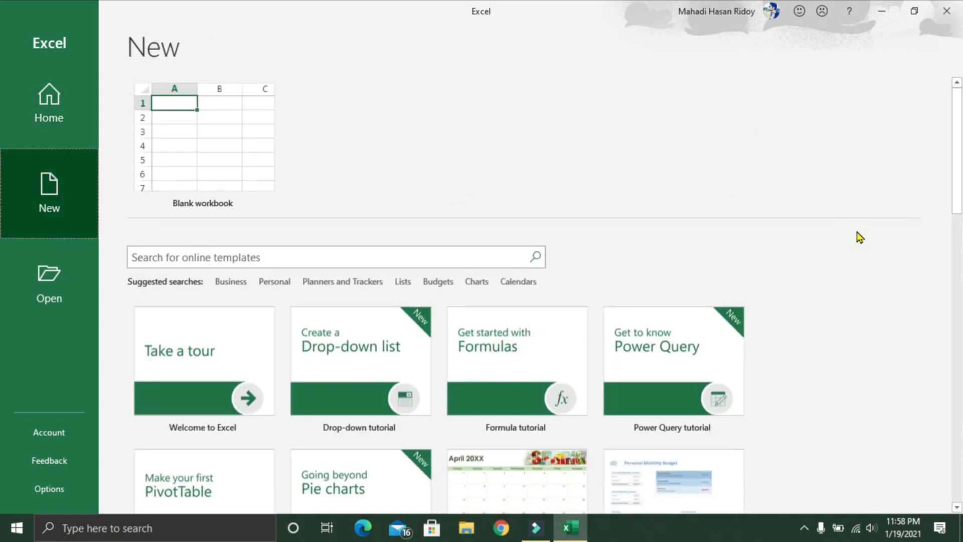
scroll(833, 256, down, 3)
scroll(711, 365, down, 3)
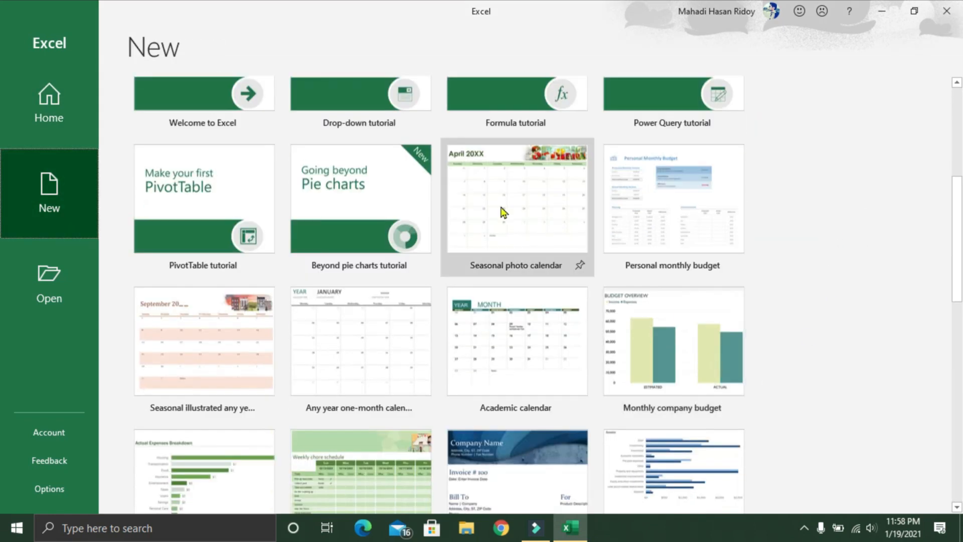
scroll(495, 206, down, 3)
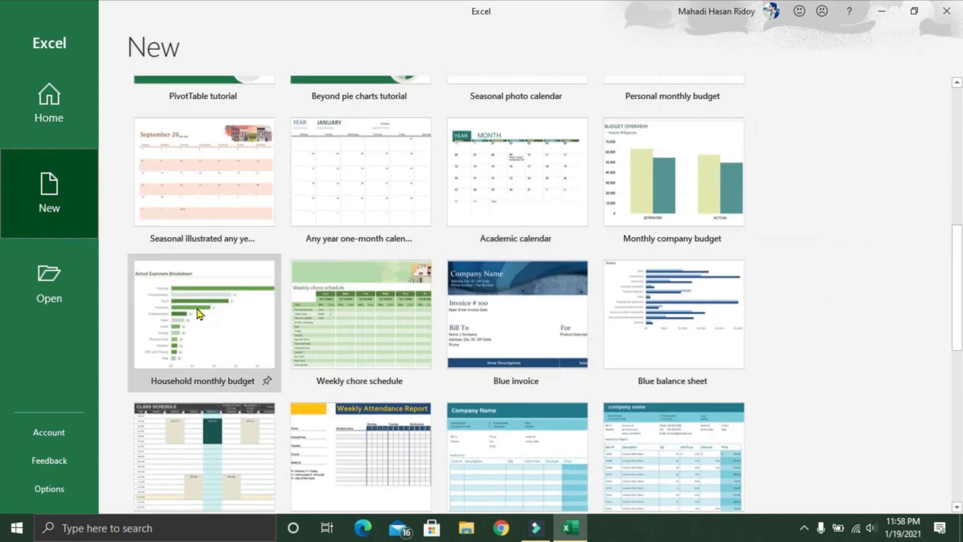
scroll(189, 314, down, 2)
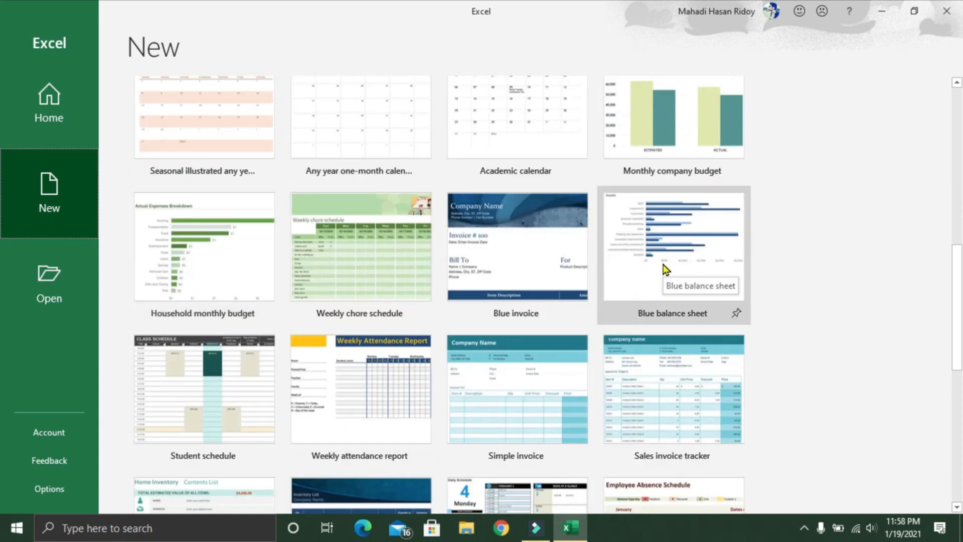
scroll(664, 265, down, 2)
scroll(500, 350, down, 3)
scroll(500, 351, down, 2)
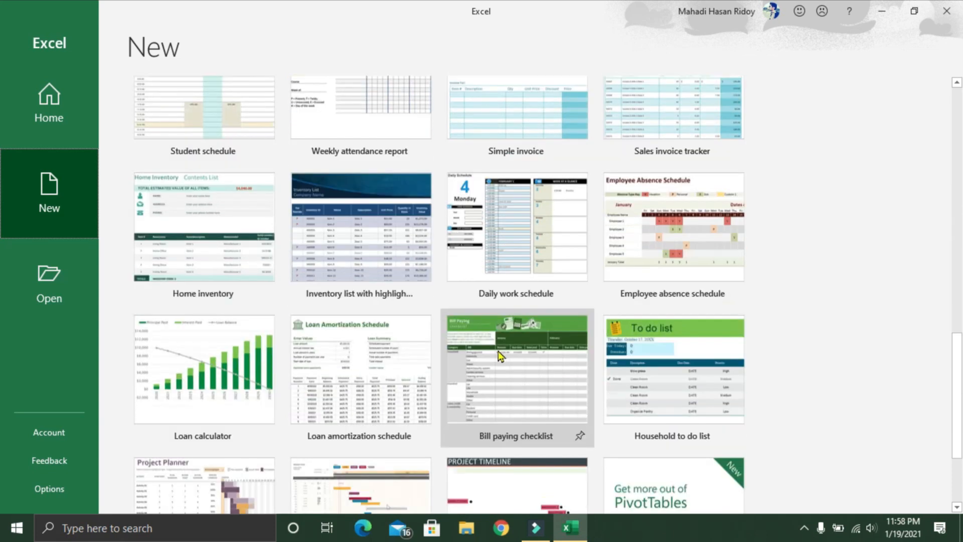
scroll(491, 362, down, 2)
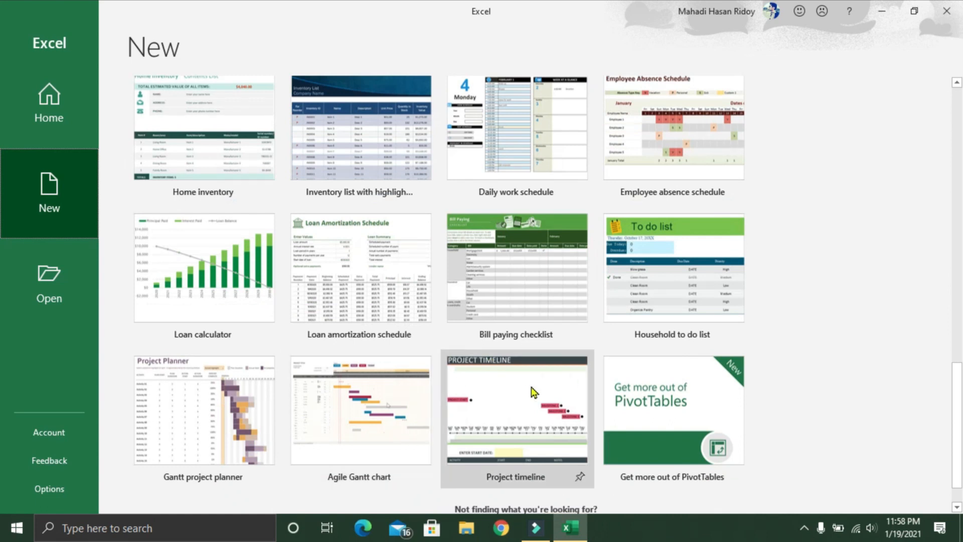
scroll(562, 397, up, 3)
scroll(491, 290, up, 6)
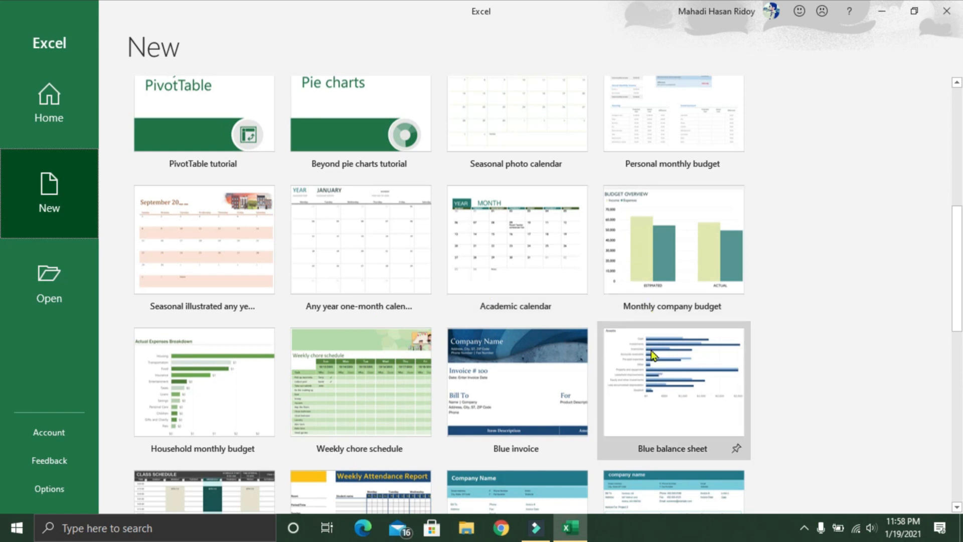
scroll(661, 386, up, 3)
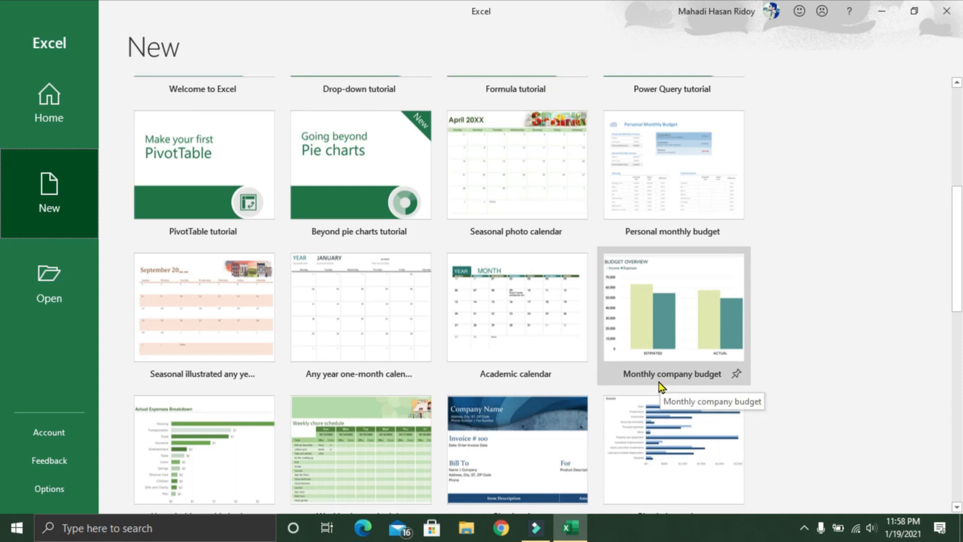
scroll(660, 386, up, 3)
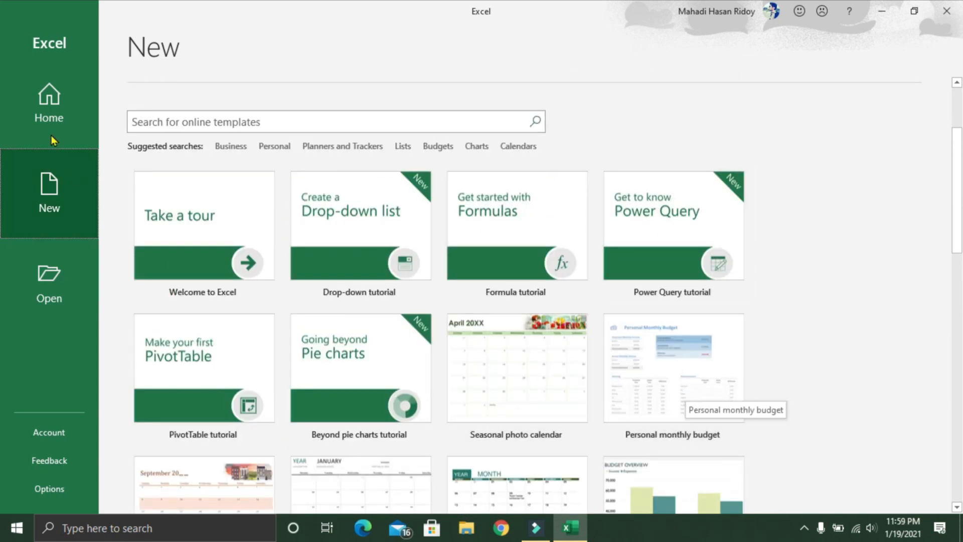
Step: Return to the start page and create a blank workbook
click(31, 104)
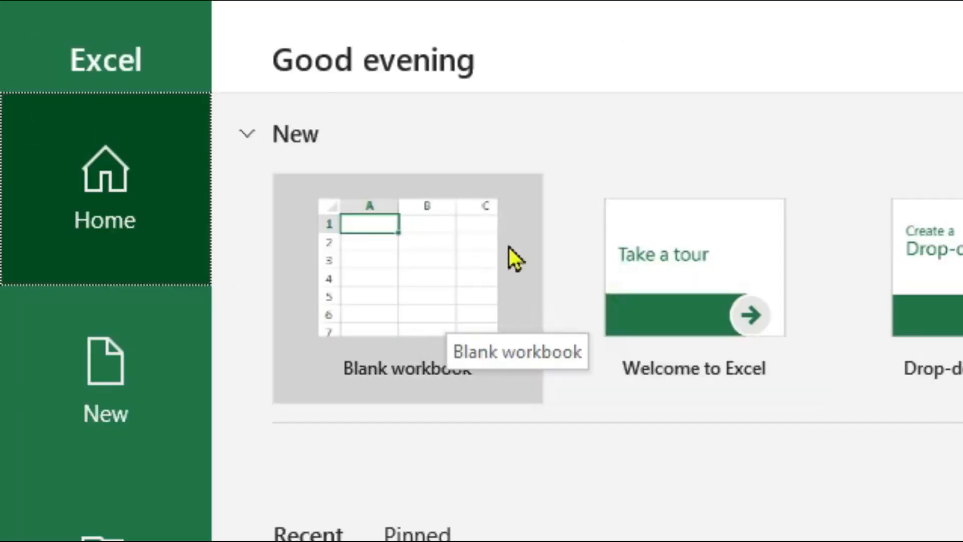
click(217, 146)
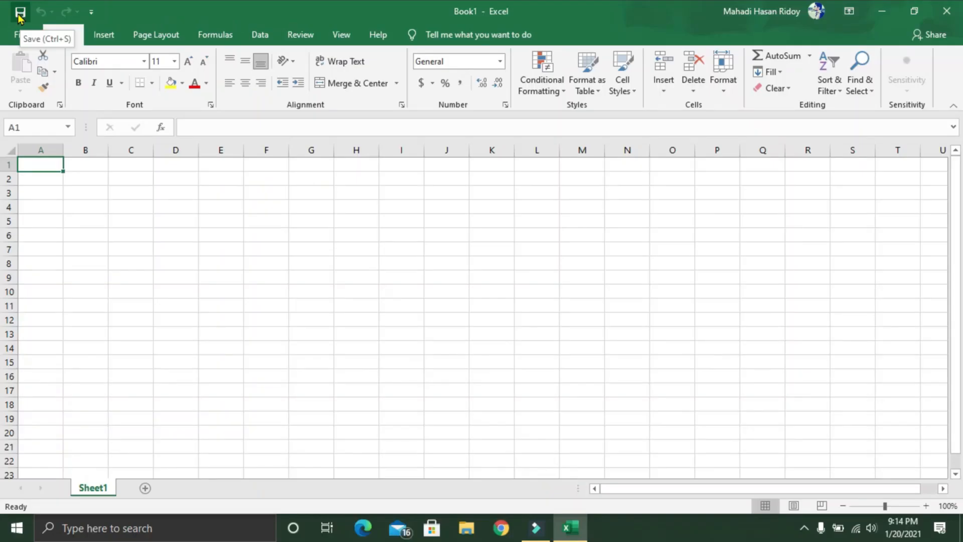
Step: Start saving the new workbook and choose the MS Excel folder on the Desktop as its location
click(61, 45)
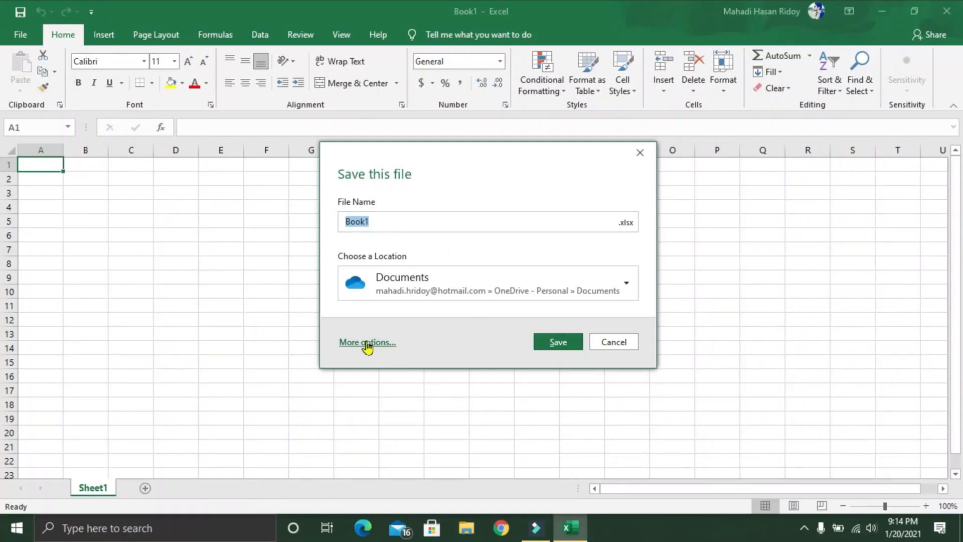
click(367, 342)
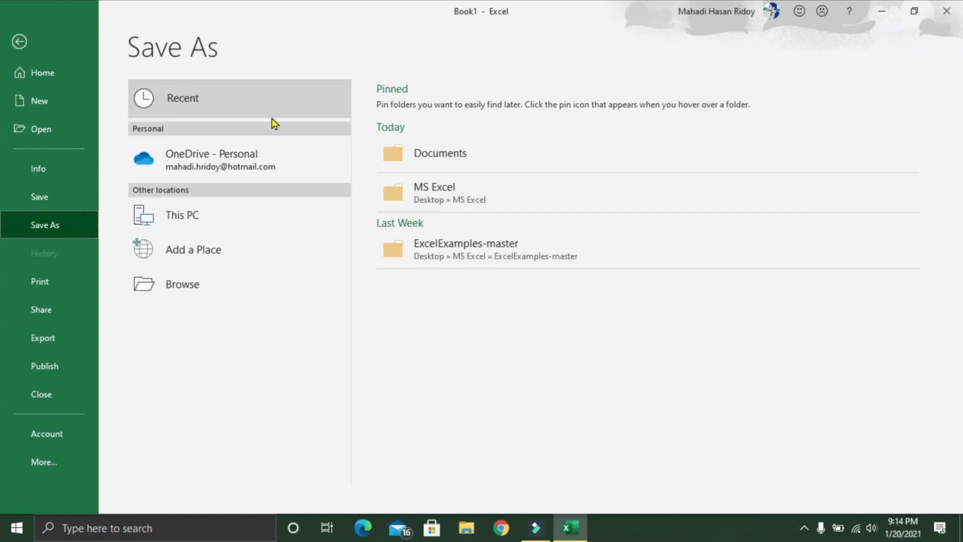
click(182, 287)
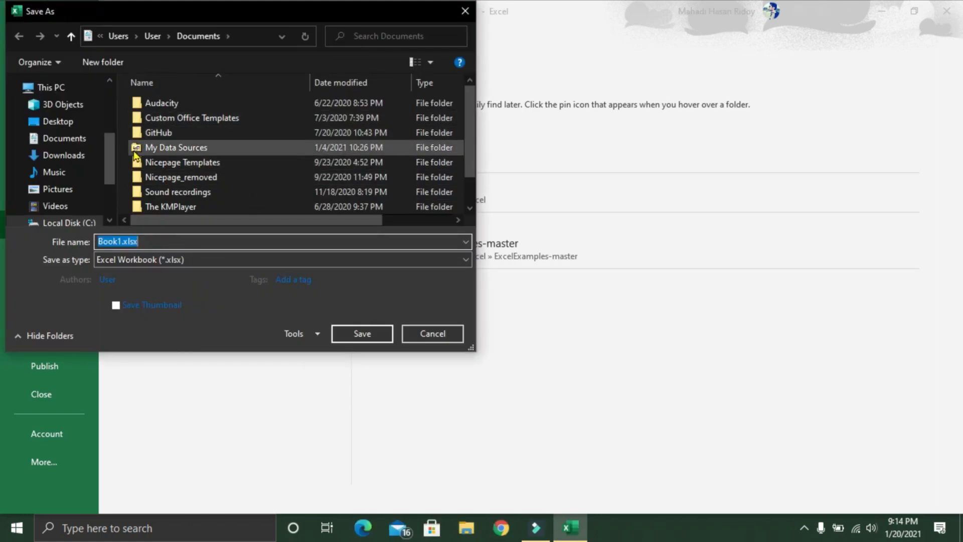
click(72, 123)
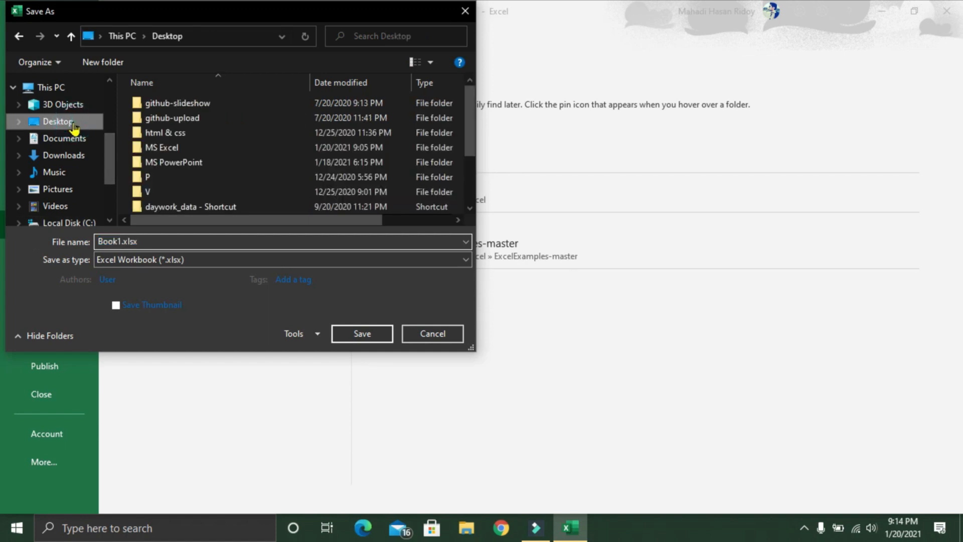
double_click(161, 148)
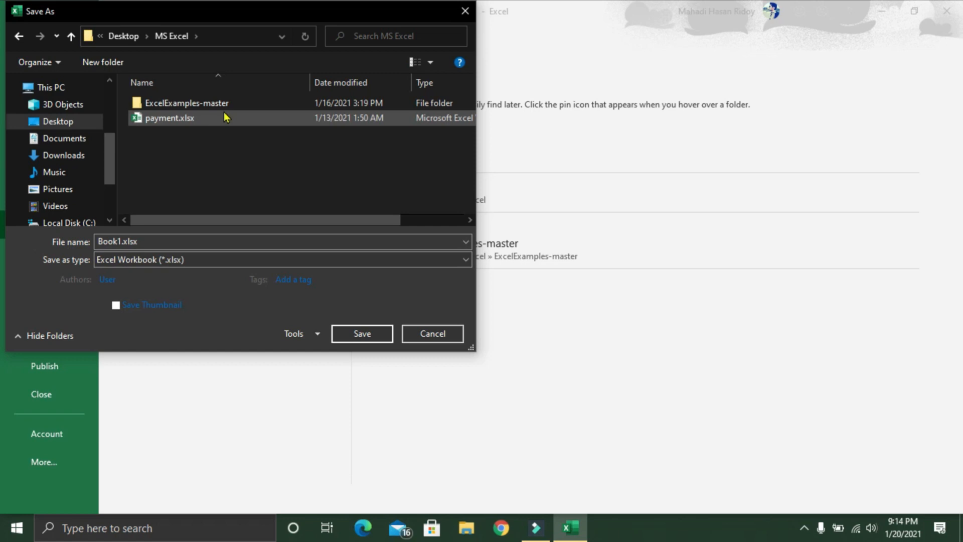
Step: Name the workbook Excel-Tutorial and save it in the Excel Workbook (*.xlsx) format
double_click(138, 242)
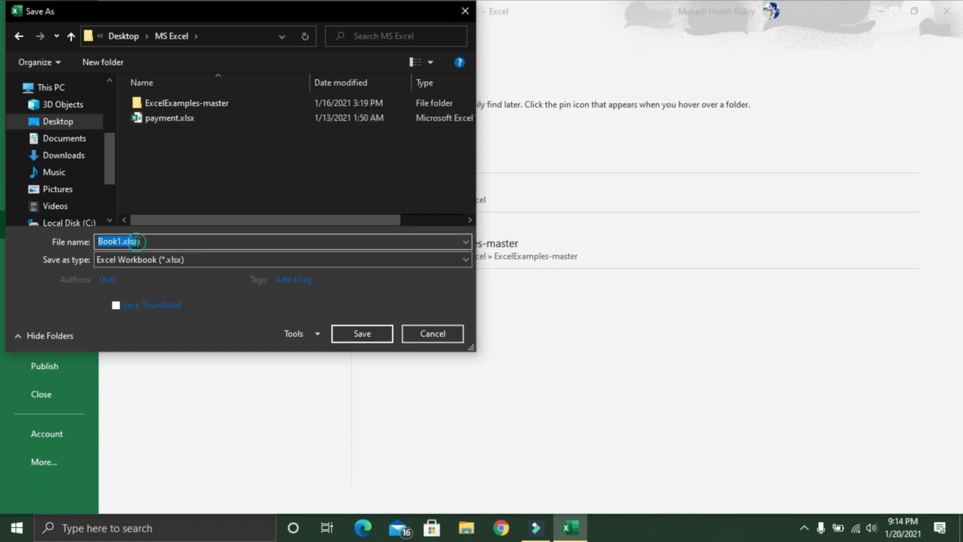
key(BackSpace)
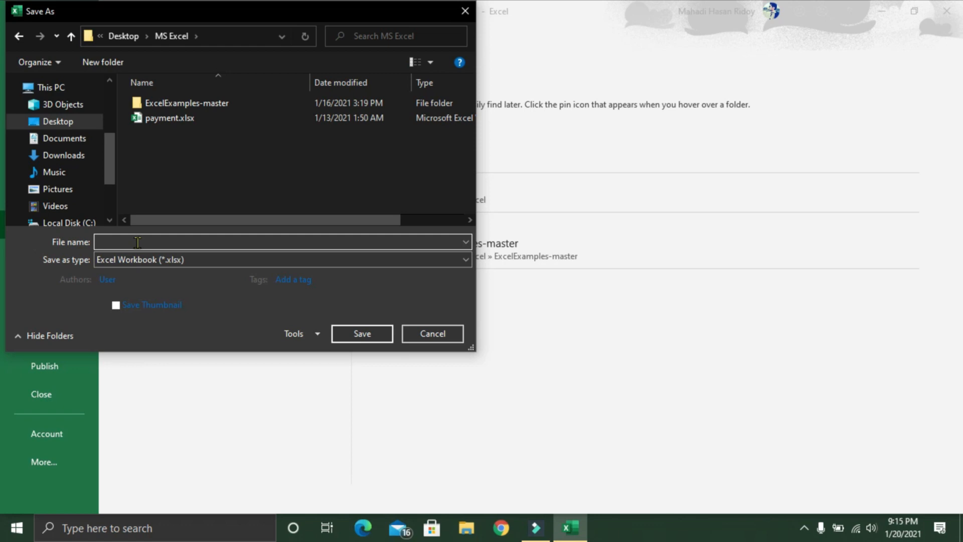
text(Excel-Tutorial)
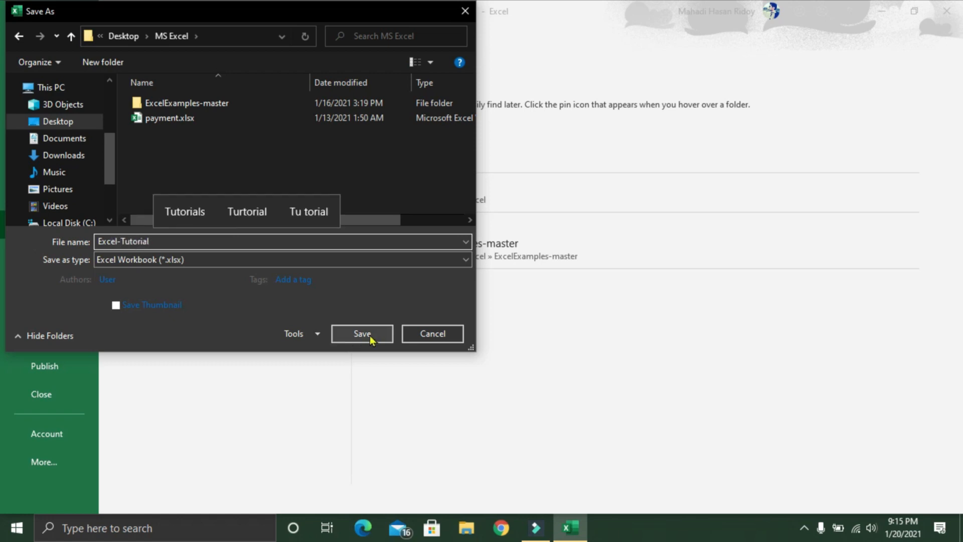
click(371, 339)
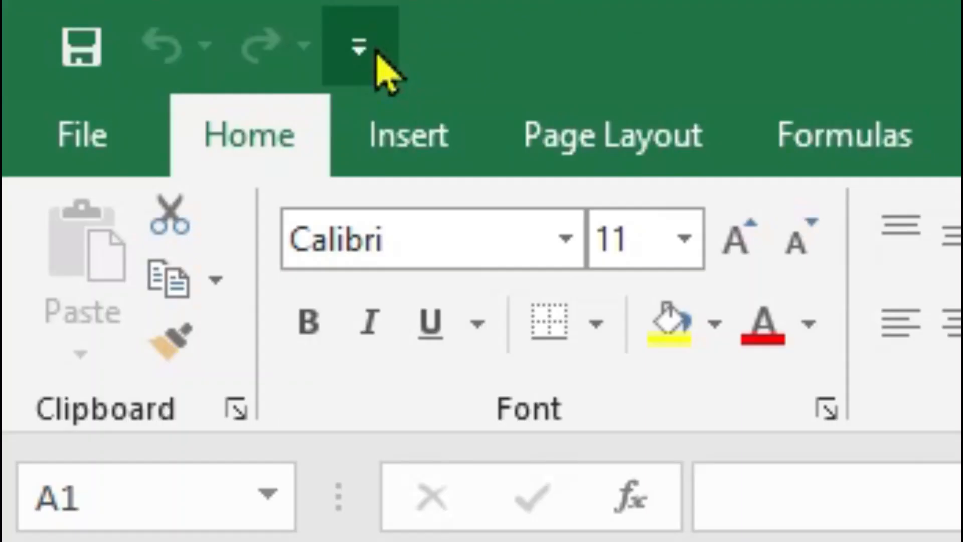
Step: Add the Open command to the Quick Access Toolbar and remove it again
click(377, 60)
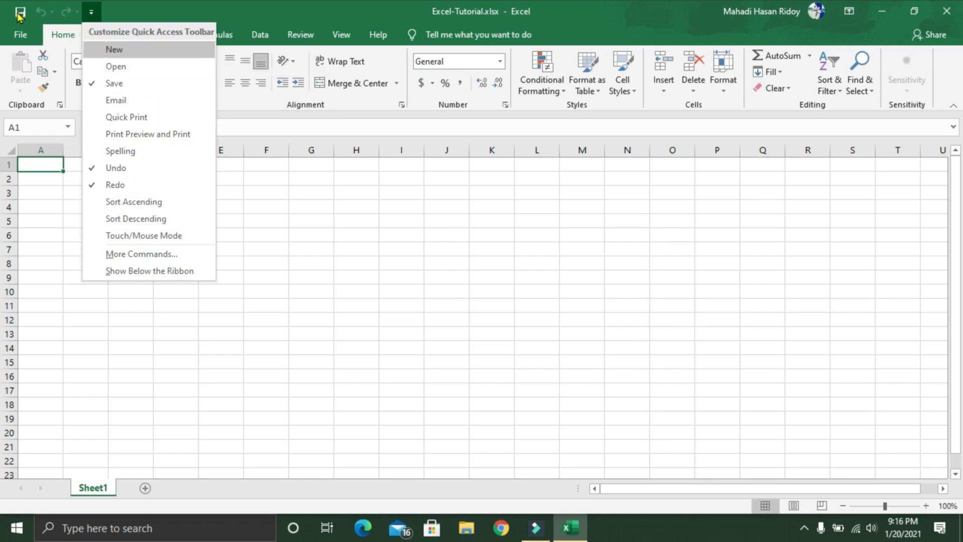
click(139, 70)
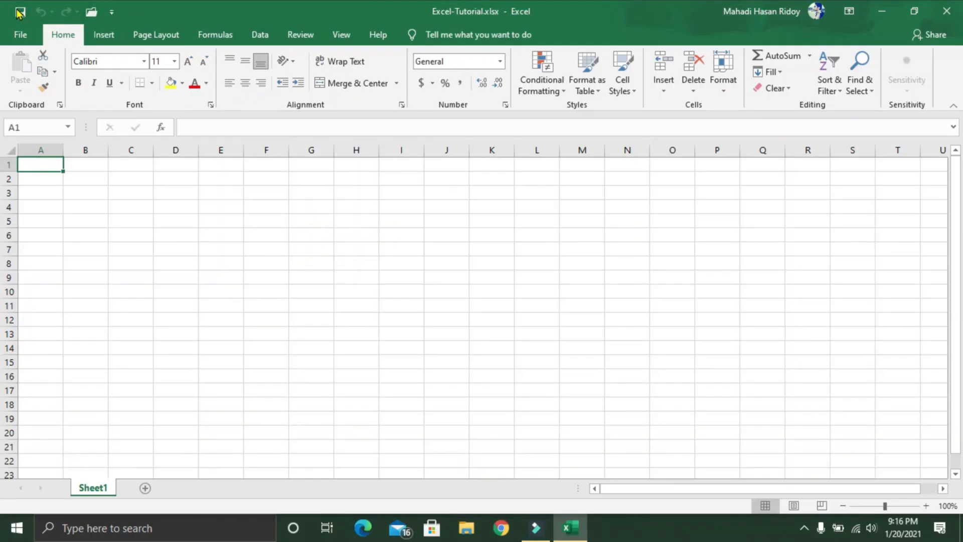
click(111, 12)
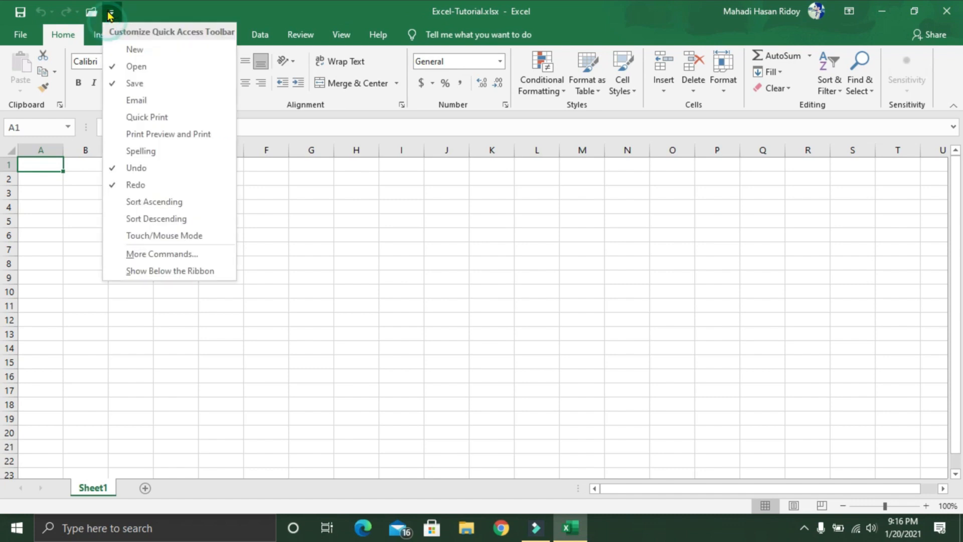
click(135, 67)
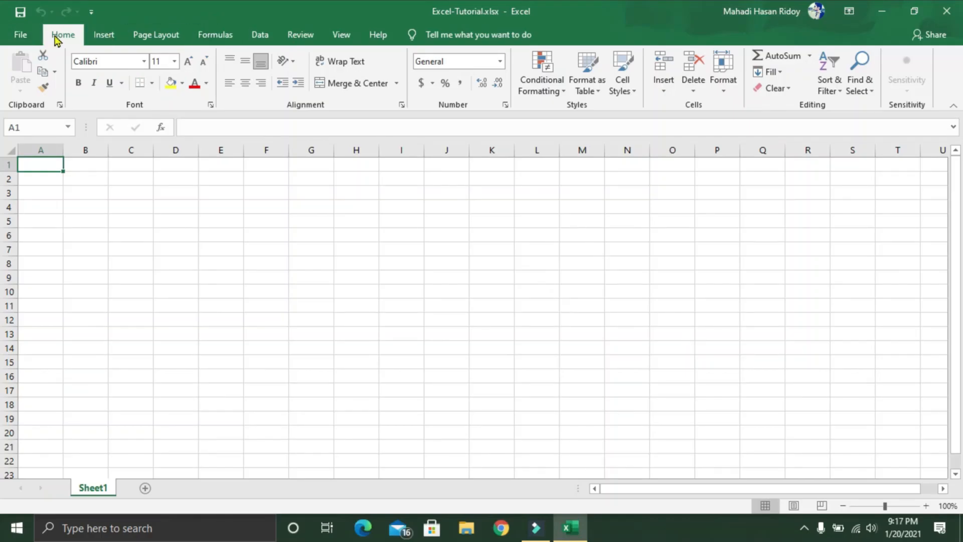
click(109, 38)
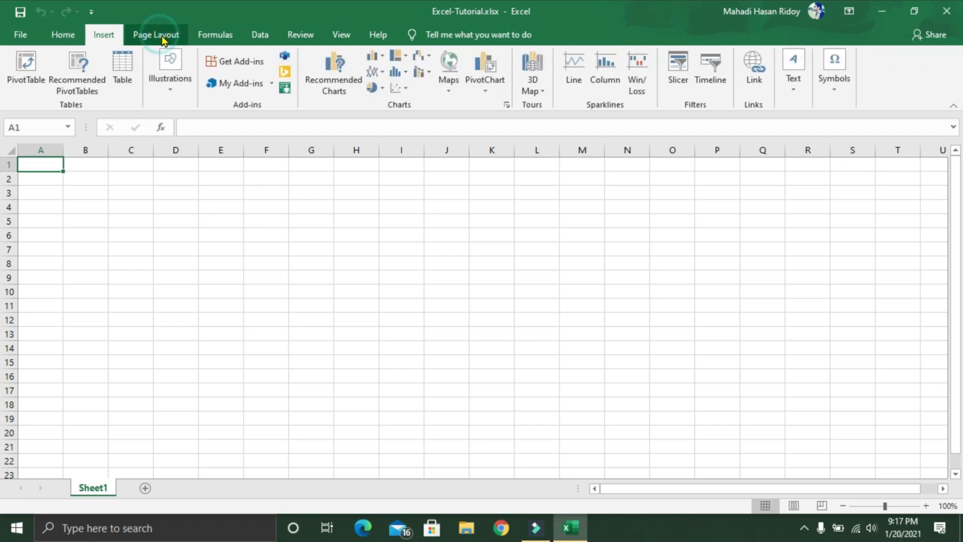
click(57, 34)
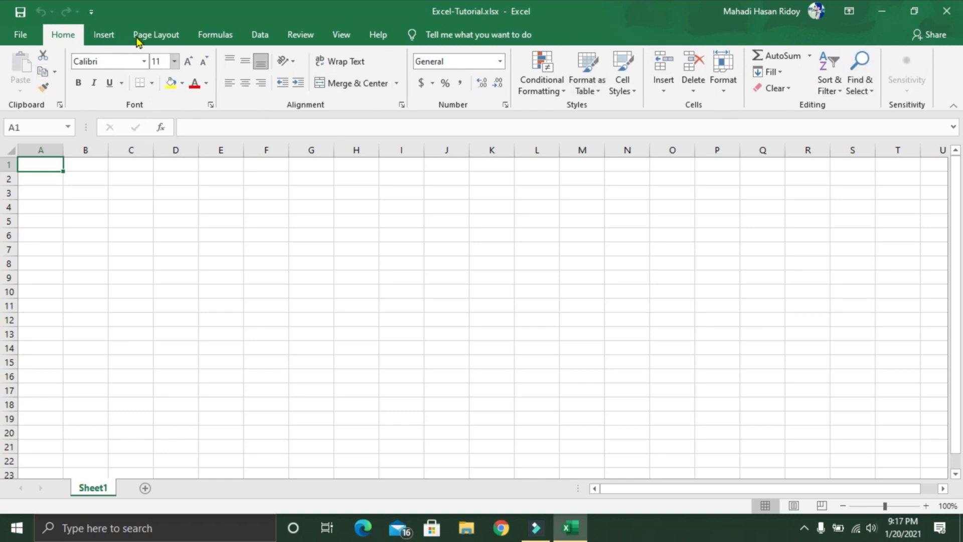
click(111, 37)
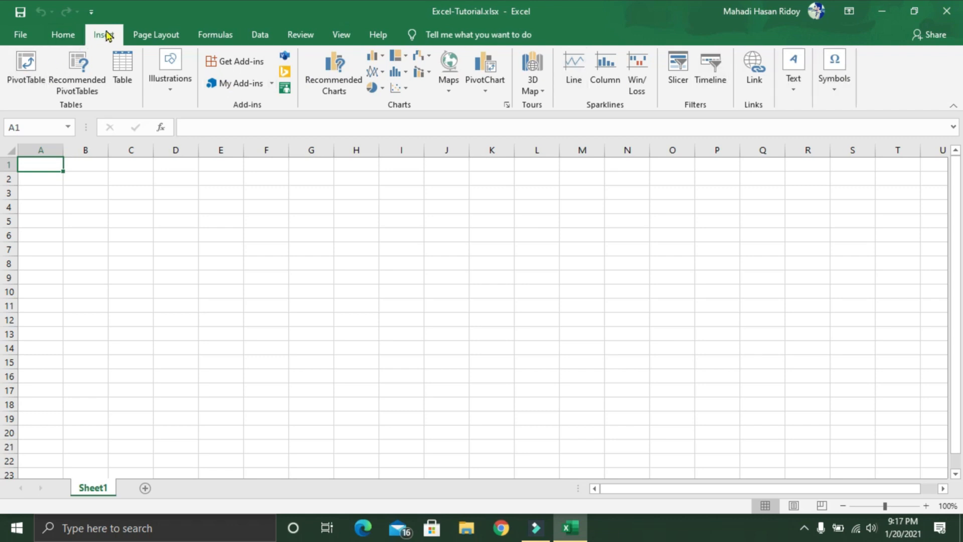
click(154, 34)
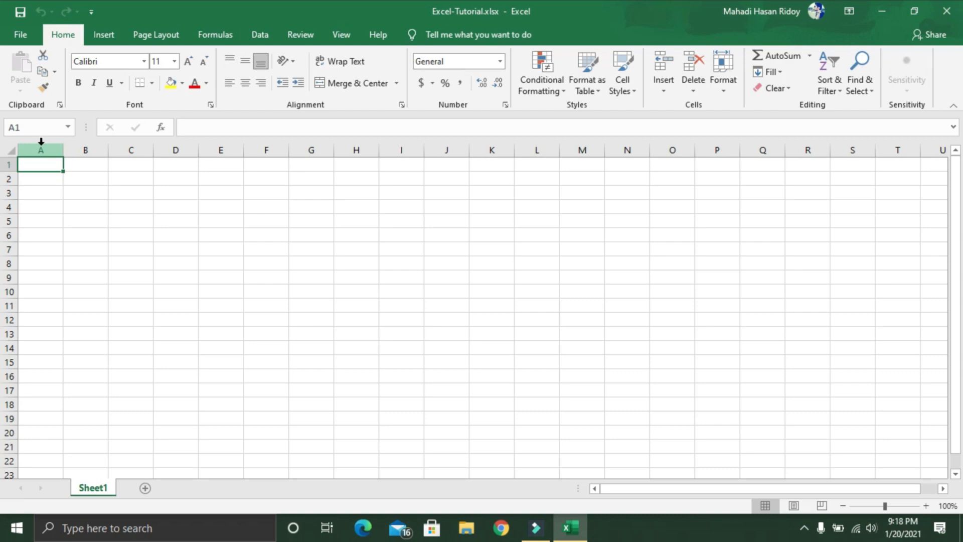
Step: Show the Quick Access Toolbar below the ribbon, and return it above the ribbon
click(97, 17)
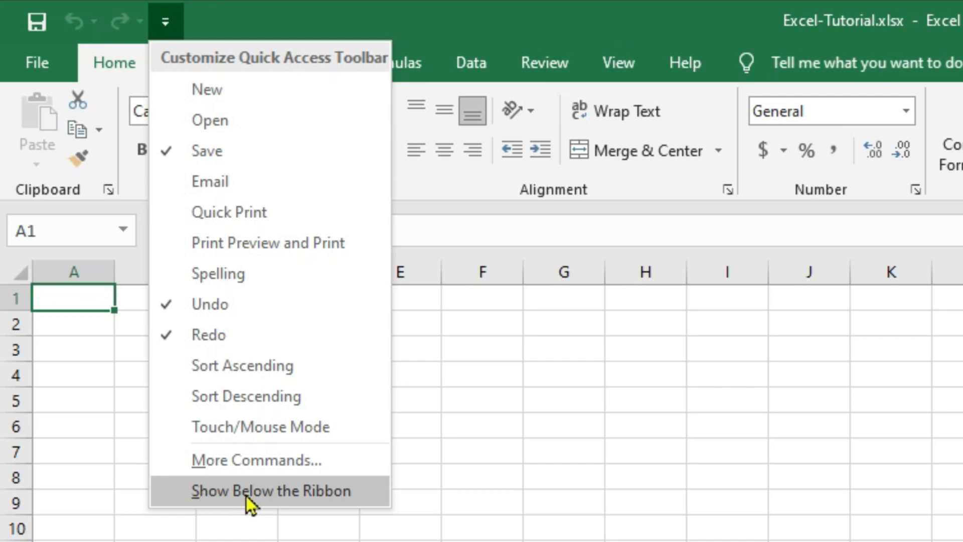
click(246, 495)
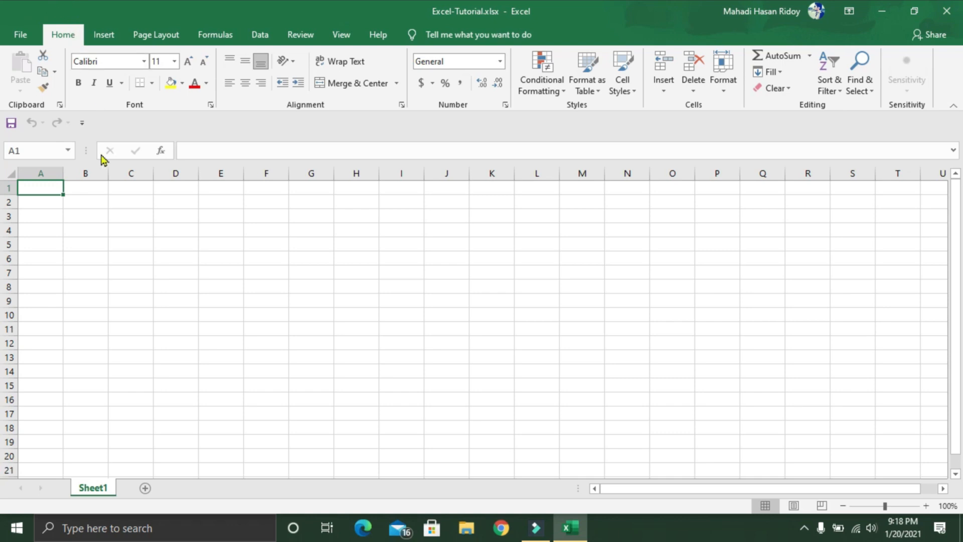
click(82, 122)
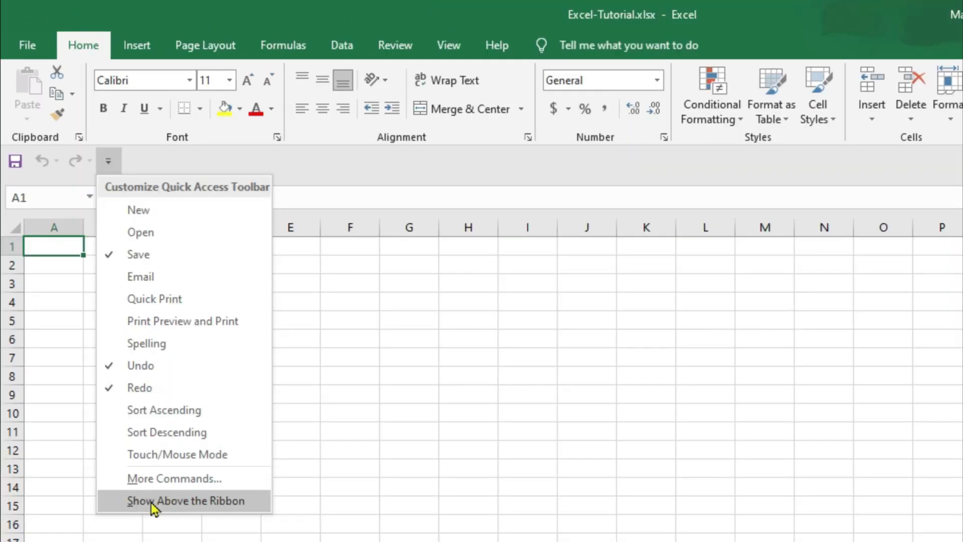
click(203, 501)
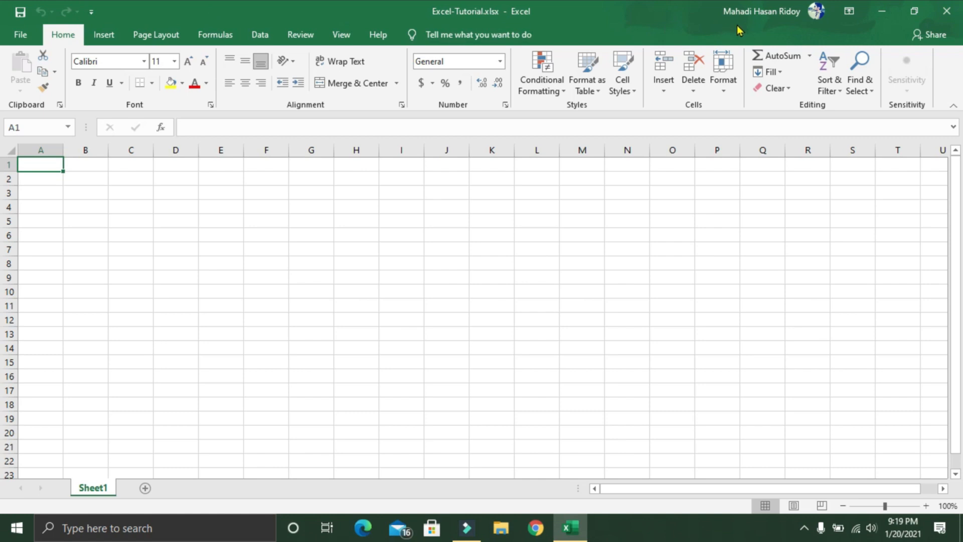
Step: Minimize the workbook window and reopen it, then shrink it to a smaller window and maximize it again
click(882, 11)
click(571, 527)
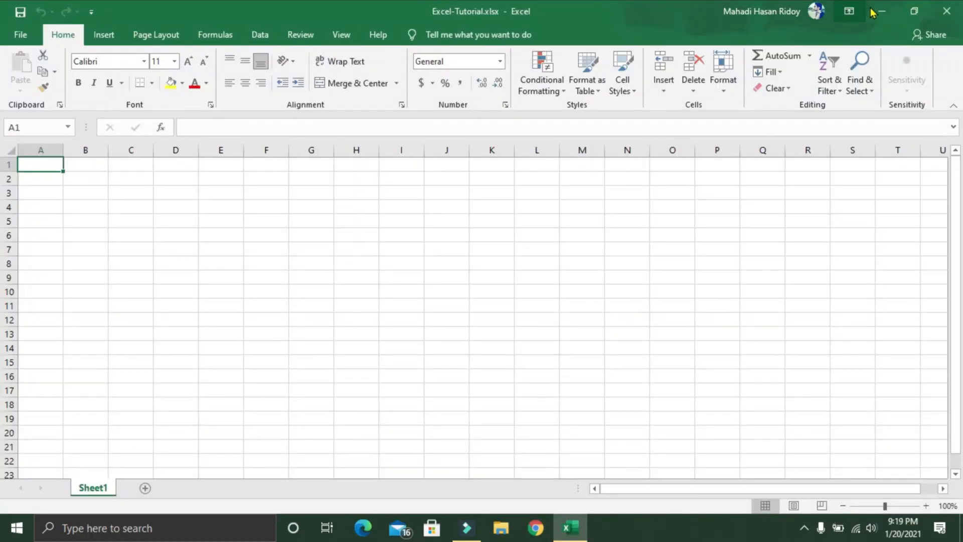
click(922, 17)
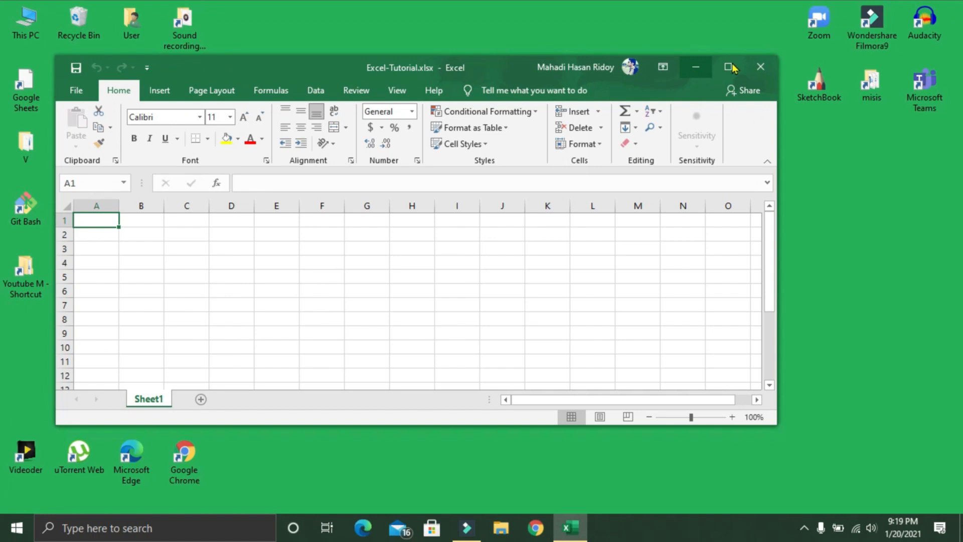
click(728, 67)
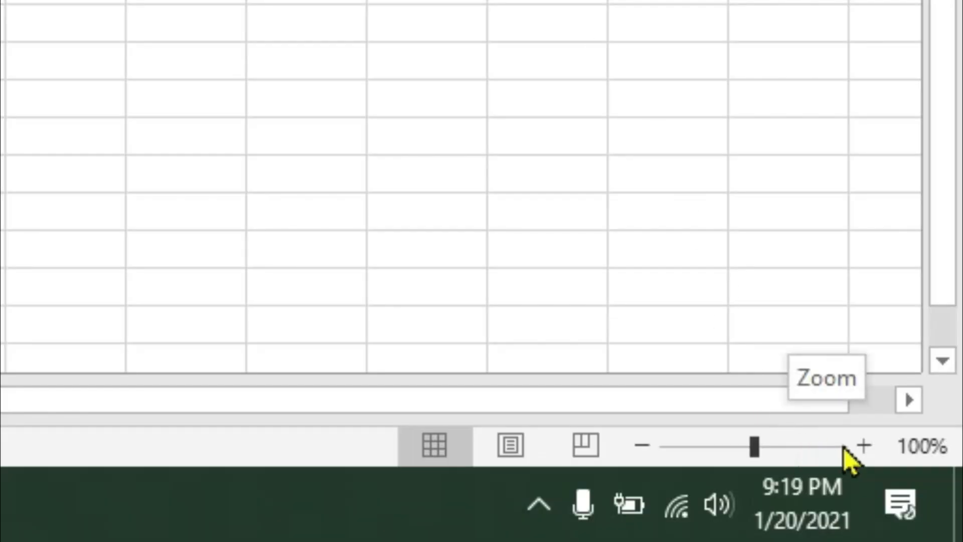
Step: Zoom the worksheet in to 140% and back out to 110%, and try zooming around cell L12
click(872, 453)
click(872, 453)
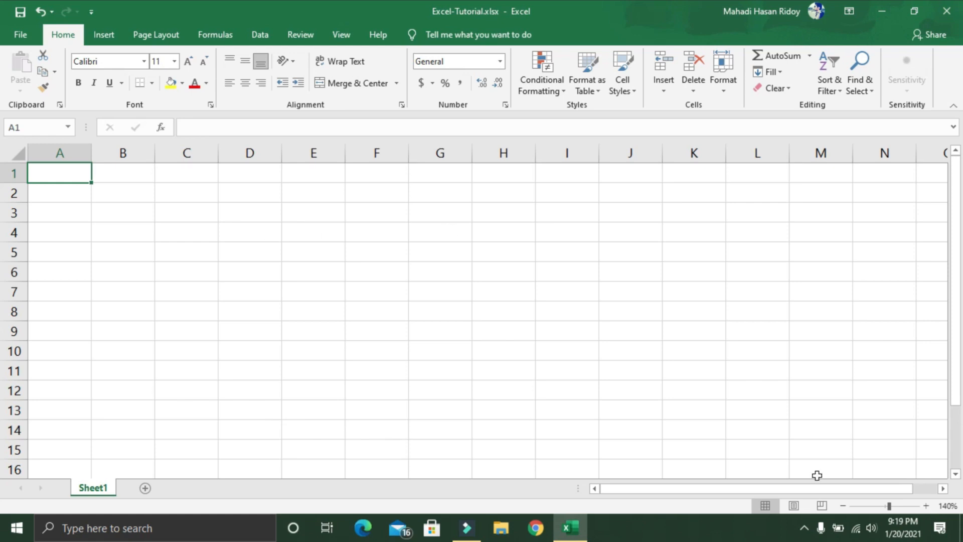
click(843, 506)
click(843, 506)
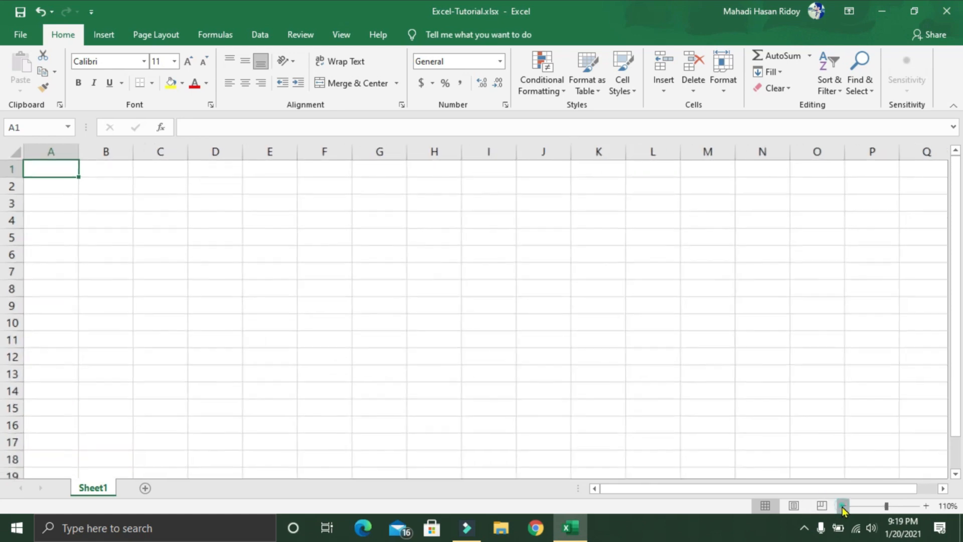
click(843, 506)
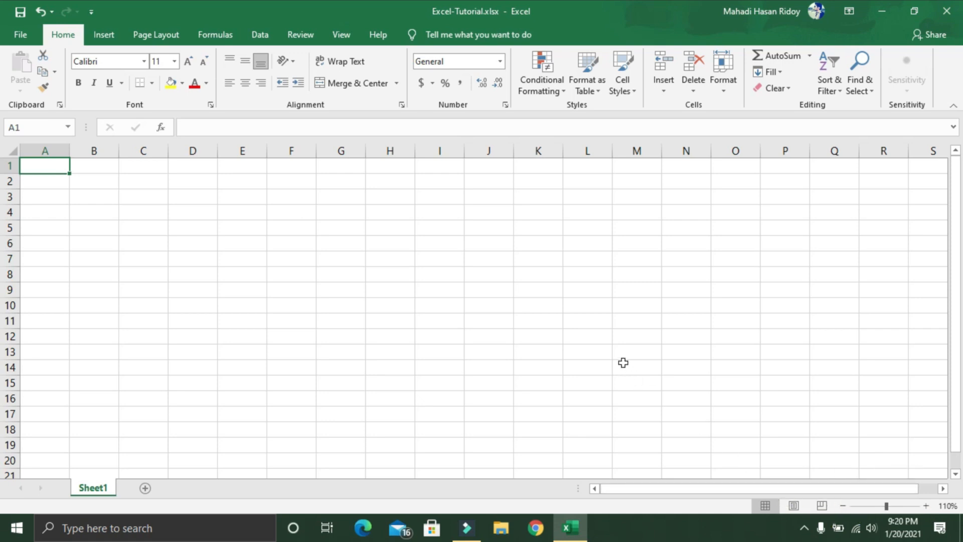
click(572, 338)
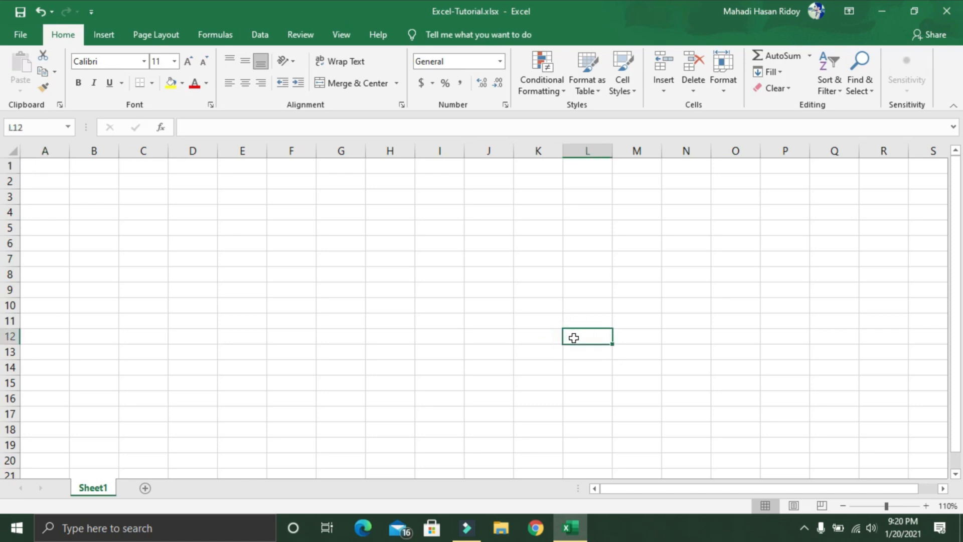
scroll(573, 338, up, 5)
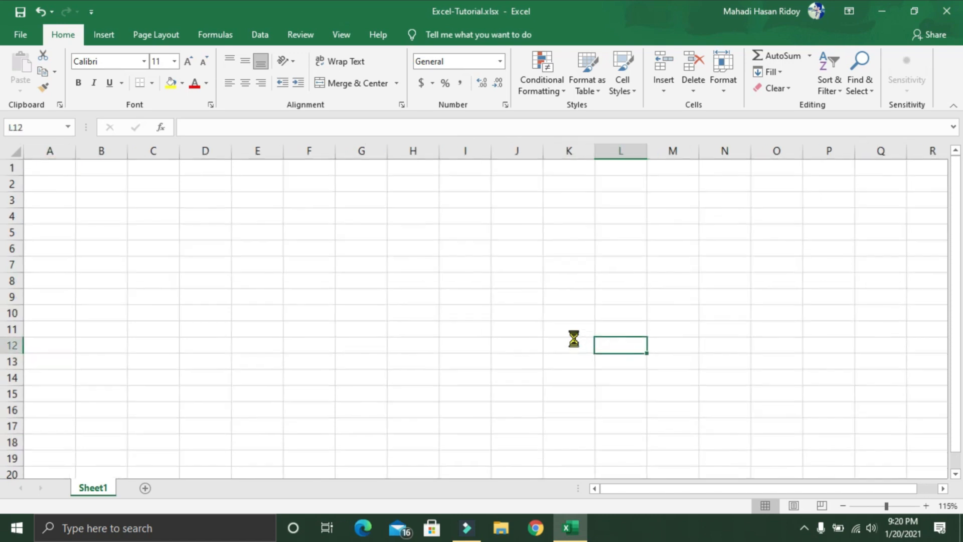
scroll(573, 337, down, 8)
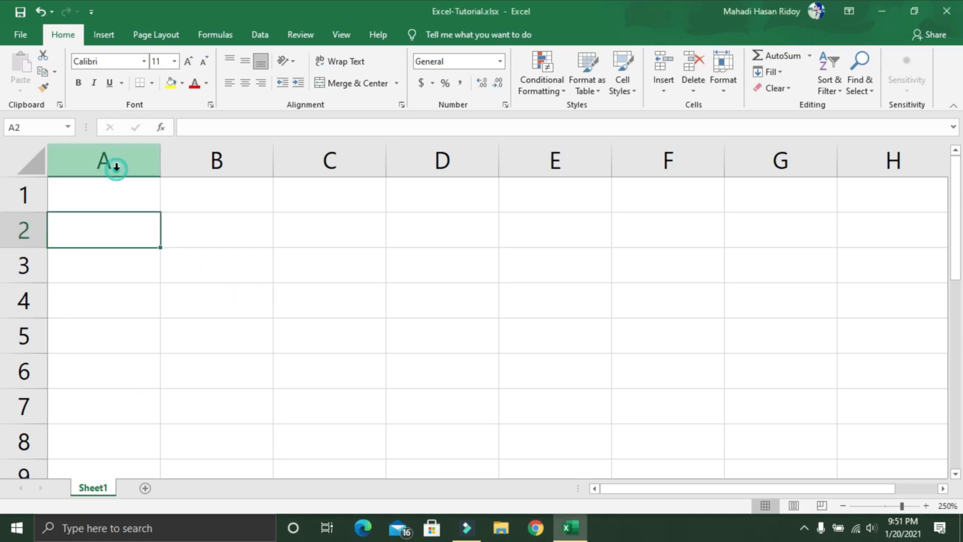
Step: Highlight whole columns one at a time, going through A, B, C and D, to examine the column layout
click(206, 163)
click(311, 168)
click(441, 160)
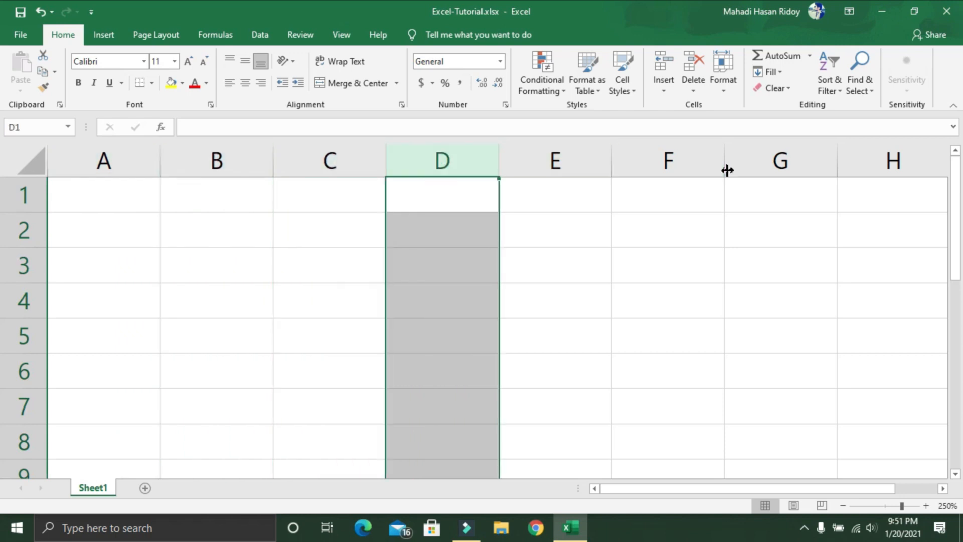
click(115, 163)
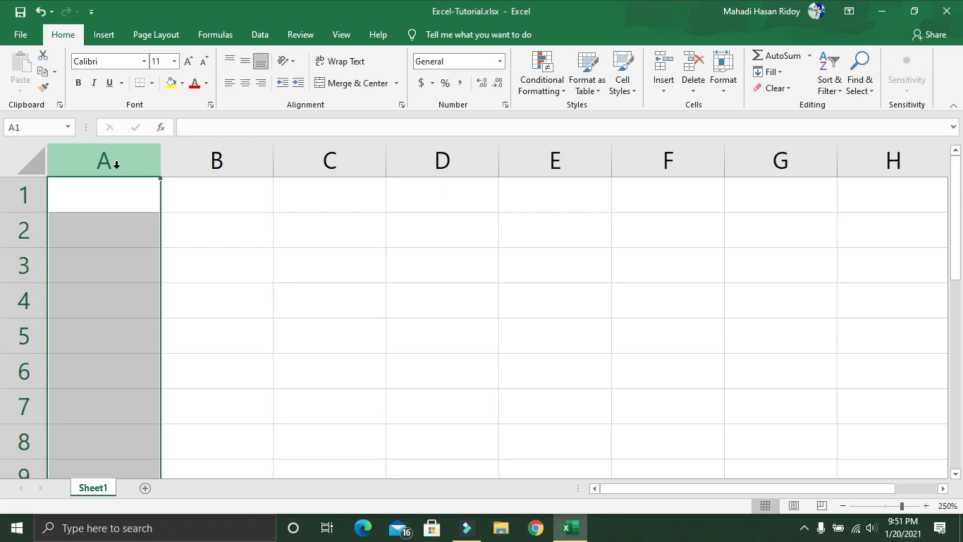
click(189, 164)
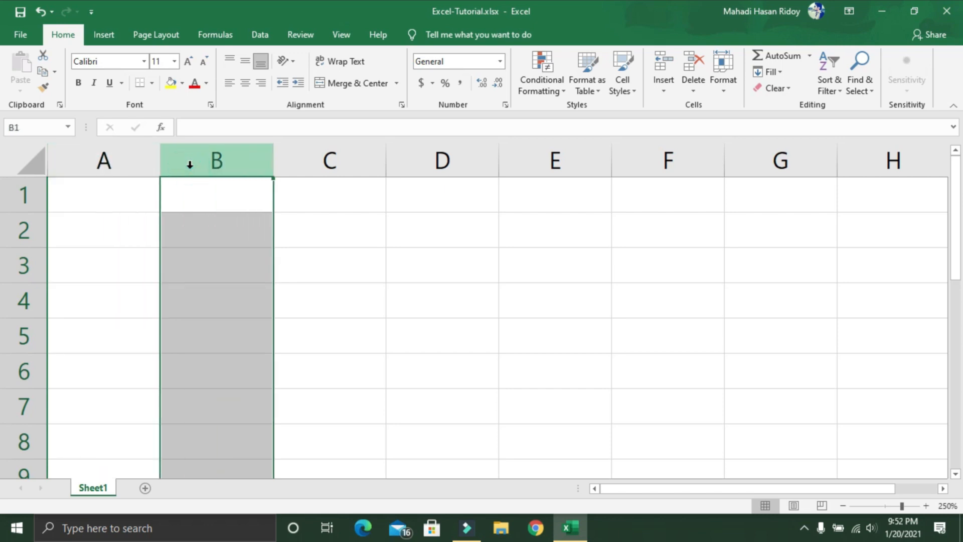
click(286, 165)
click(415, 165)
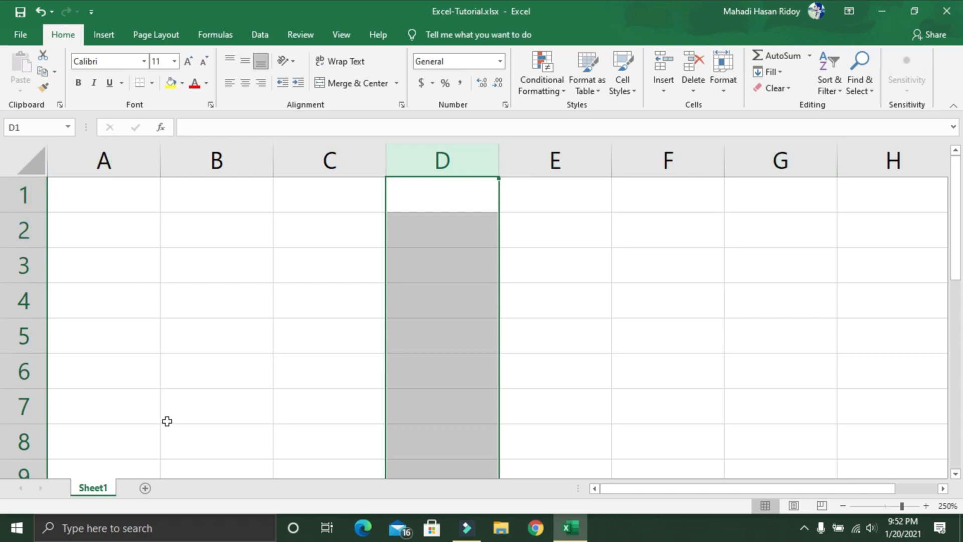
Step: Highlight whole rows 1 to 5 one after another to examine the row layout
click(26, 195)
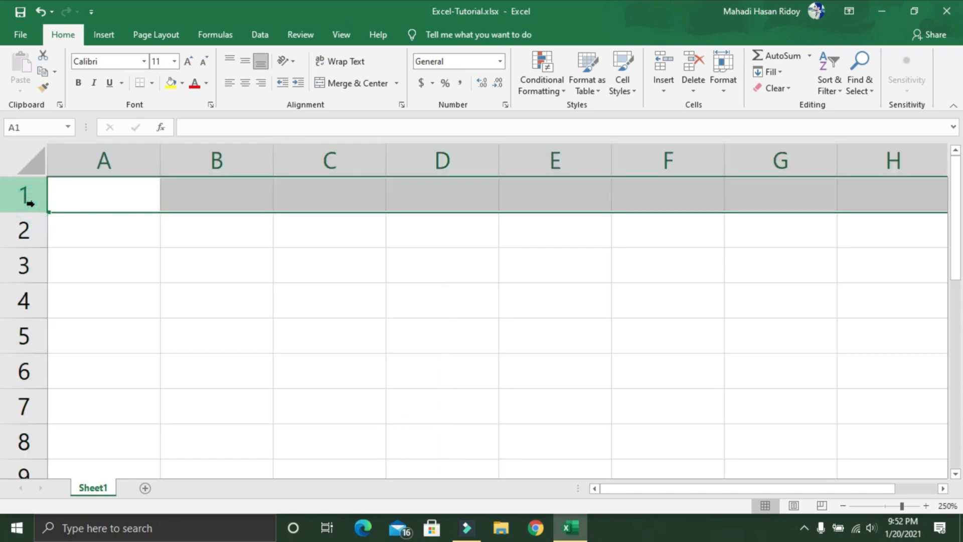
click(13, 233)
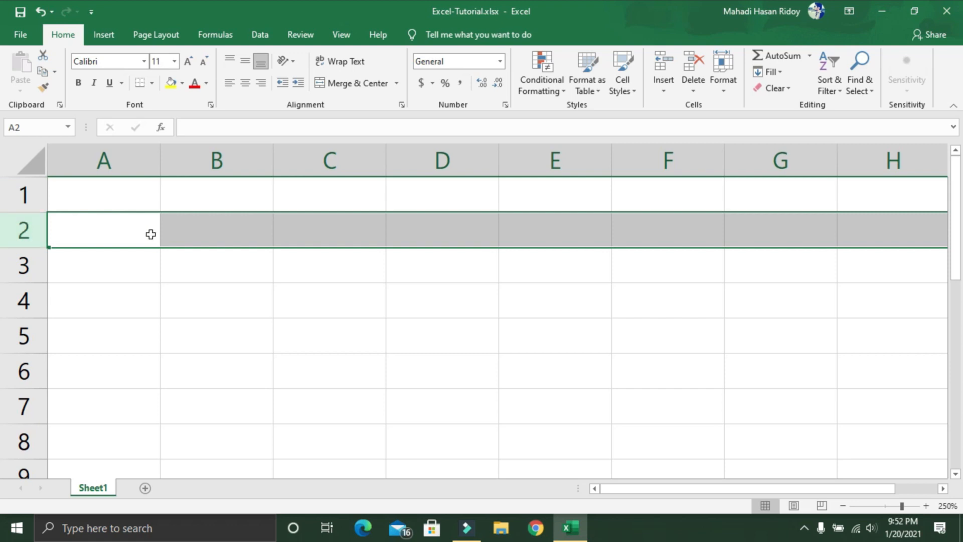
click(22, 268)
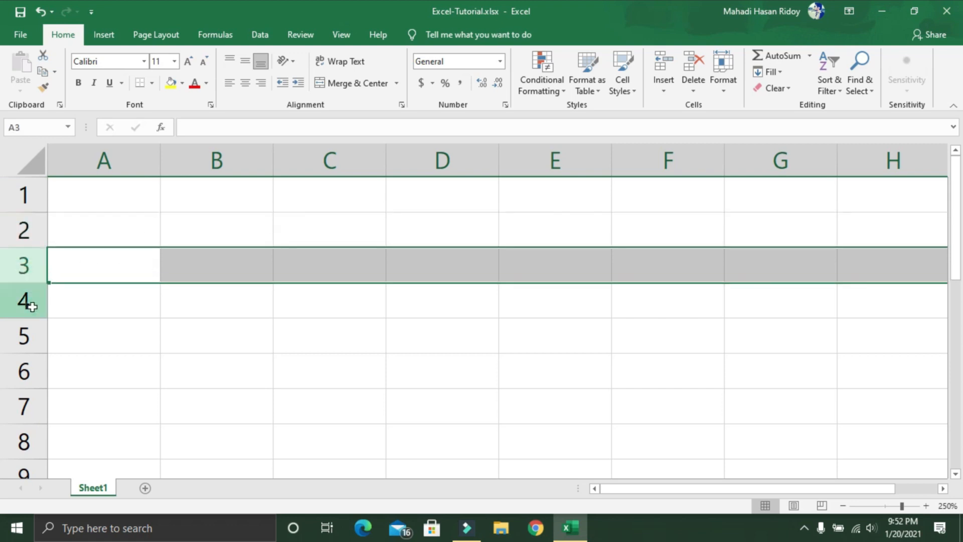
click(26, 300)
click(20, 343)
Step: Select the individual cells B3, C3, D4 and B5 to examine how cell addresses combine column and row
click(258, 276)
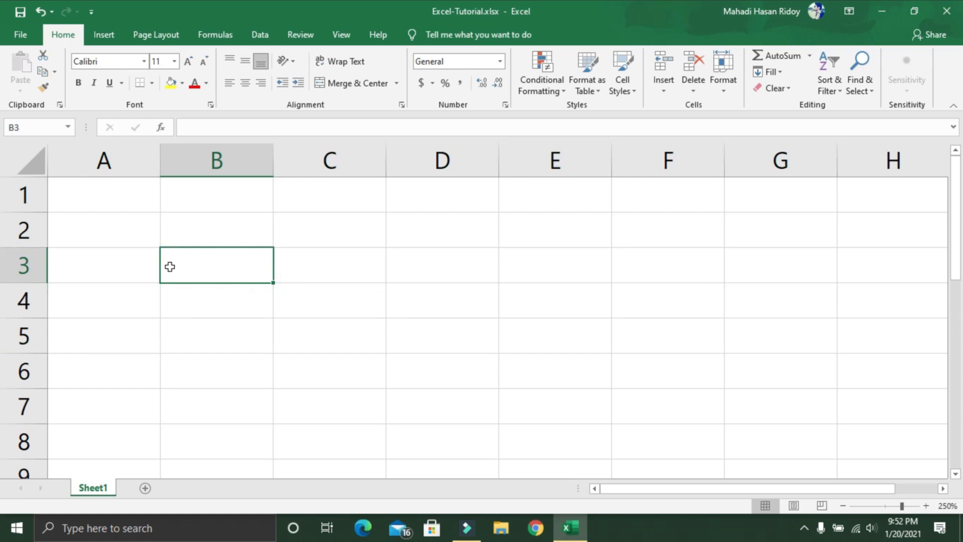
click(327, 261)
click(233, 274)
click(417, 300)
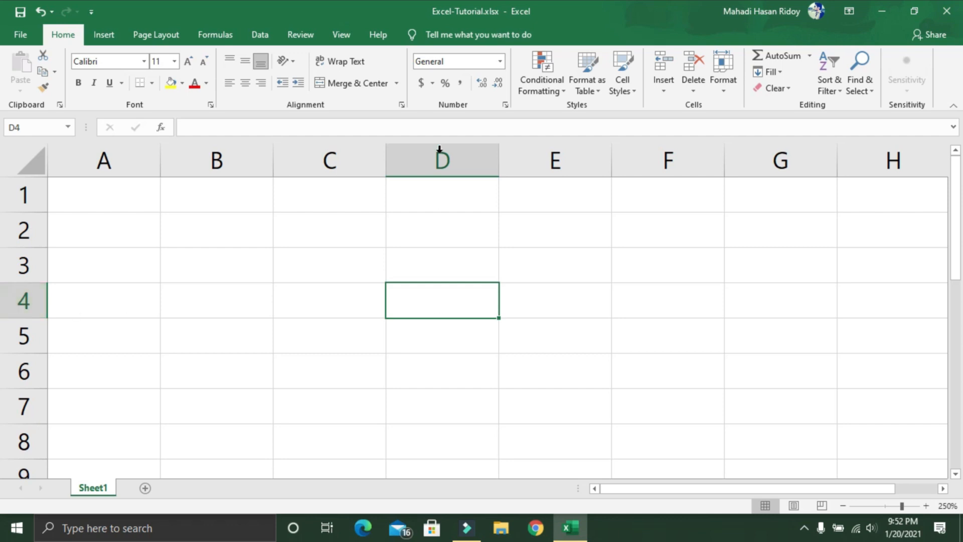
click(235, 339)
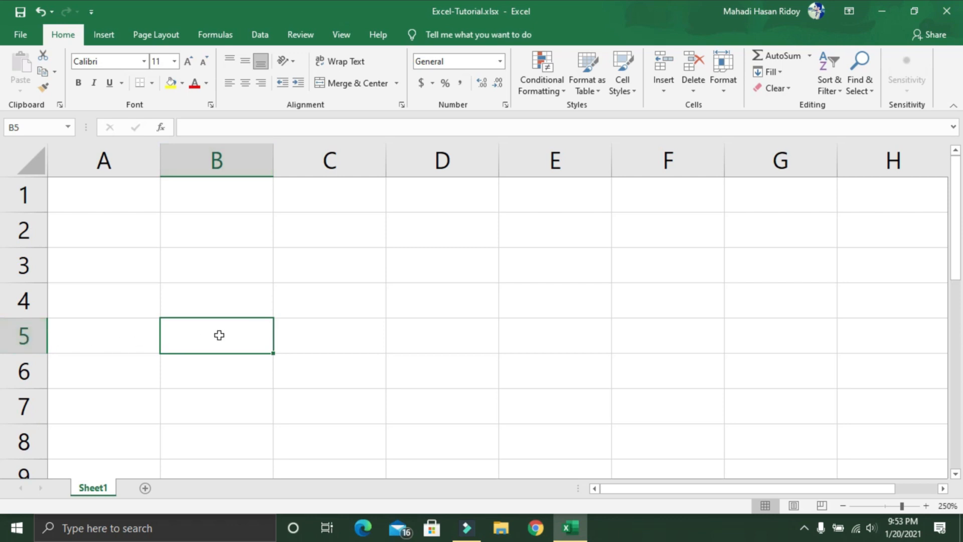
Step: Enter a person's name in cell B3 and reselect that cell to check its content
click(241, 271)
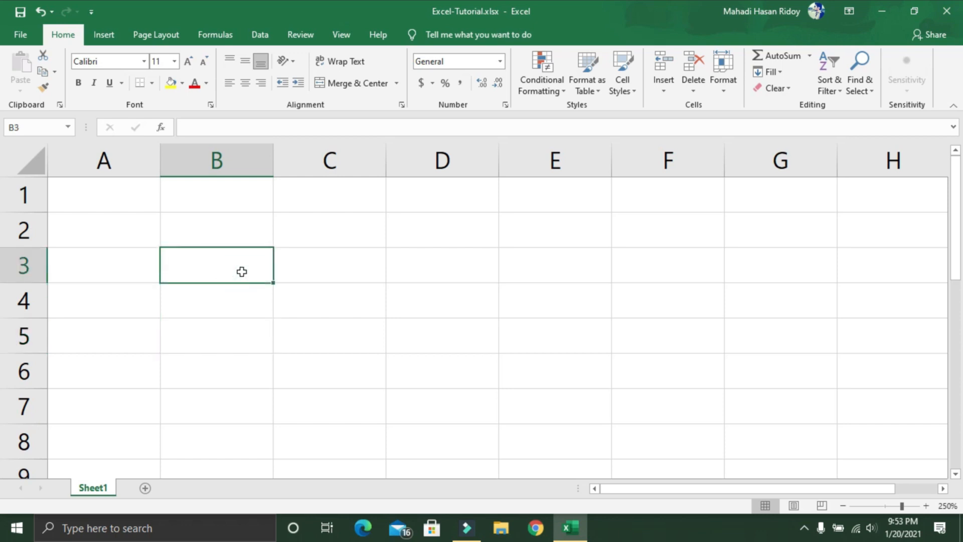
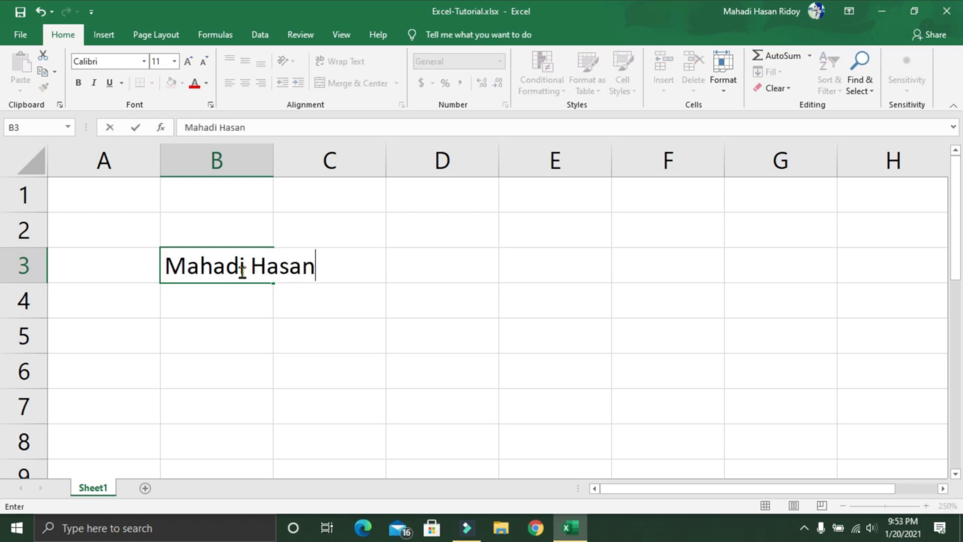
click(240, 303)
click(238, 267)
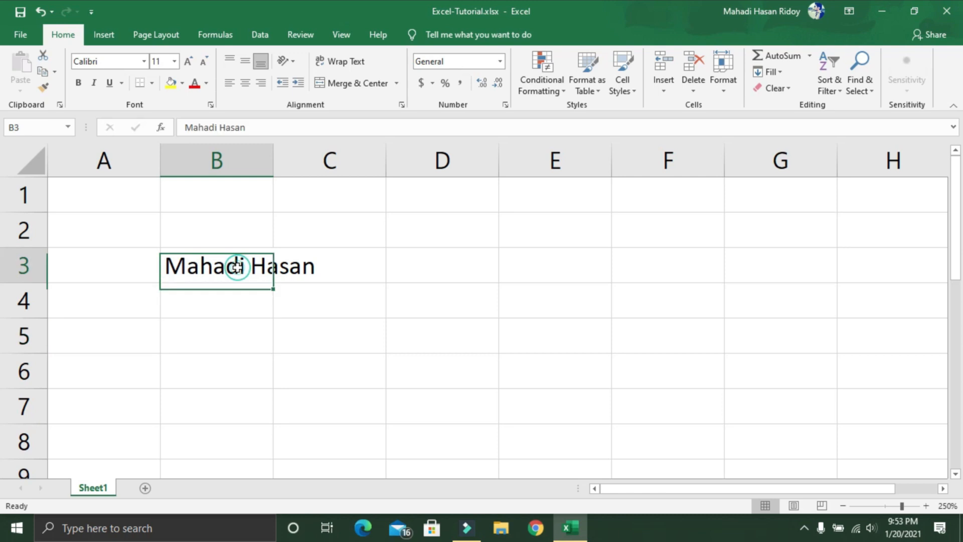
click(233, 306)
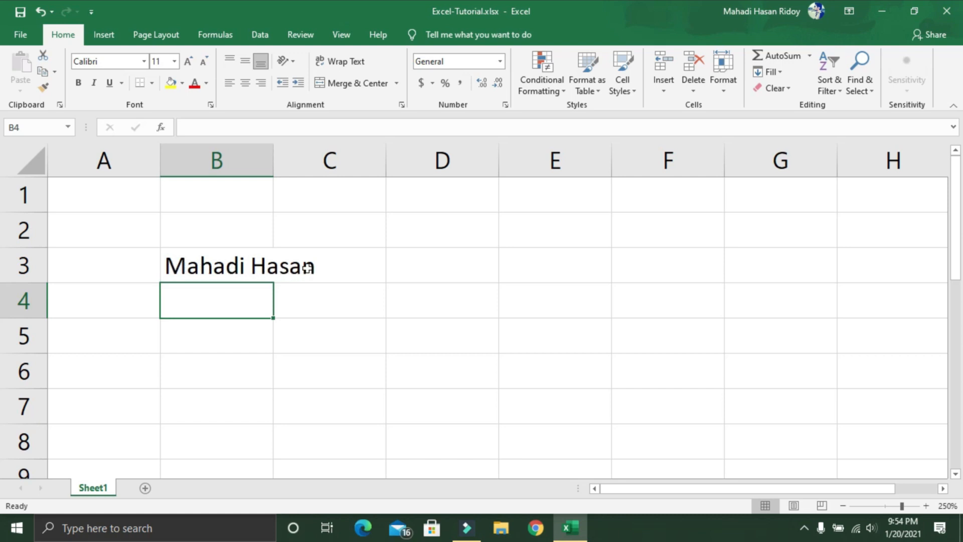
click(227, 269)
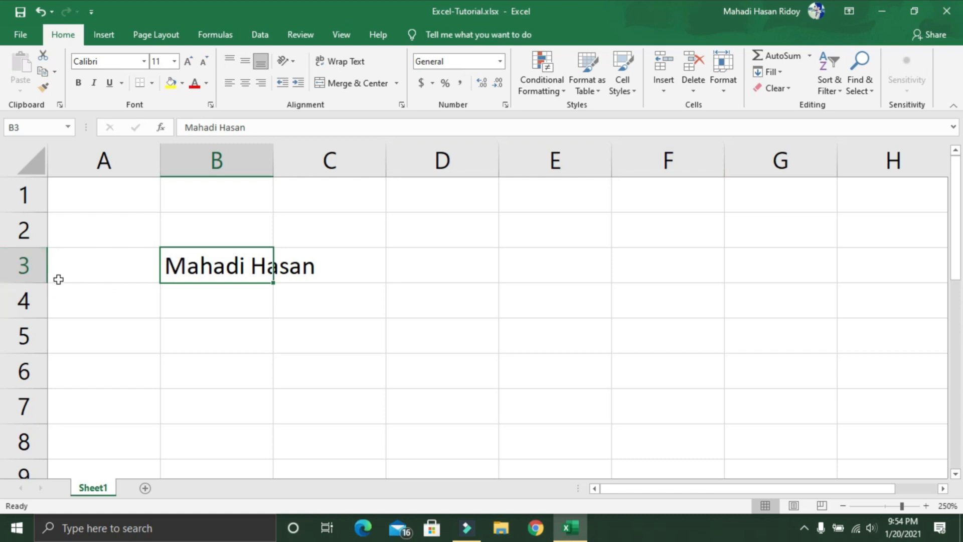
Step: Widen column B until the name in B3 fits, and increase the height of row 3
ctrl+scroll(322, 187, up, 1)
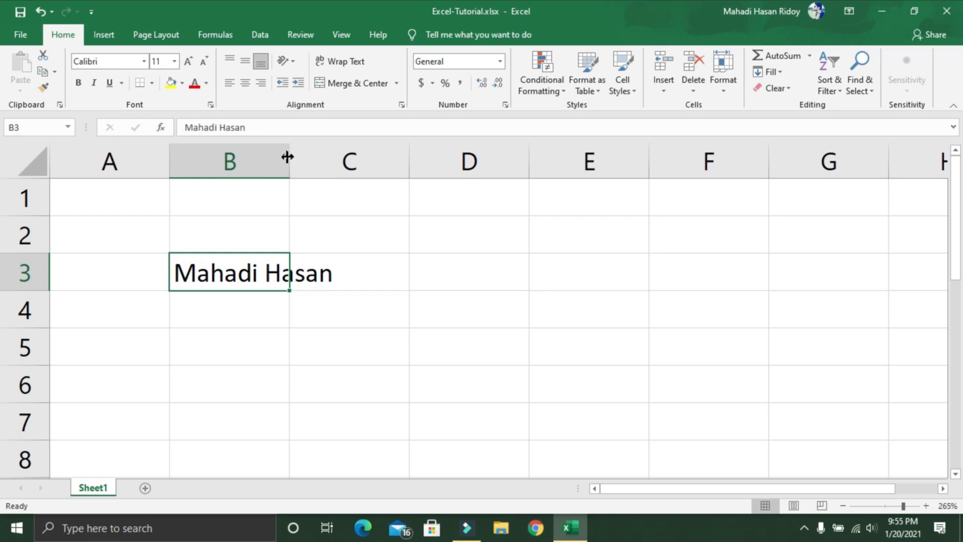
drag(287, 157, 344, 158)
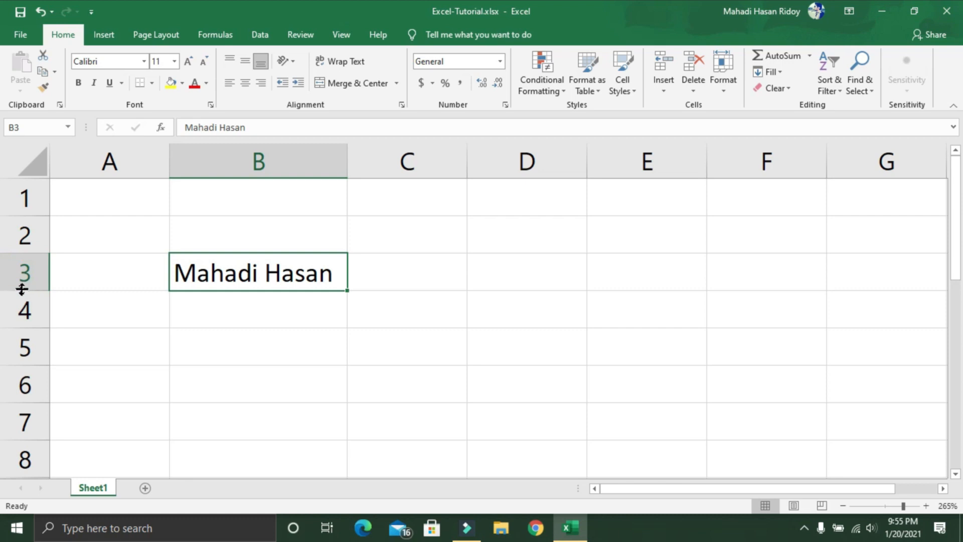
drag(22, 289, 22, 385)
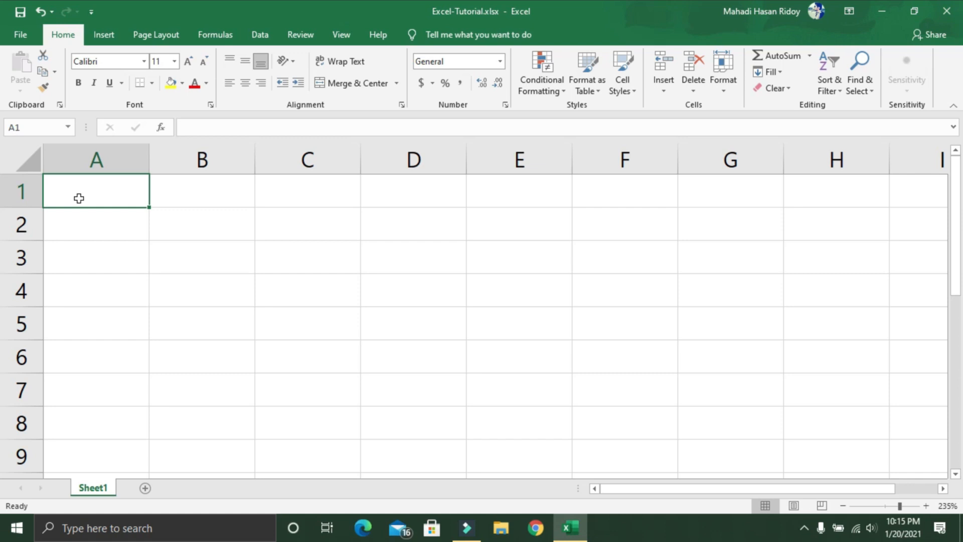
Step: Enter the title Employees Payment in cell A1 and move on to cell A3
text(E)
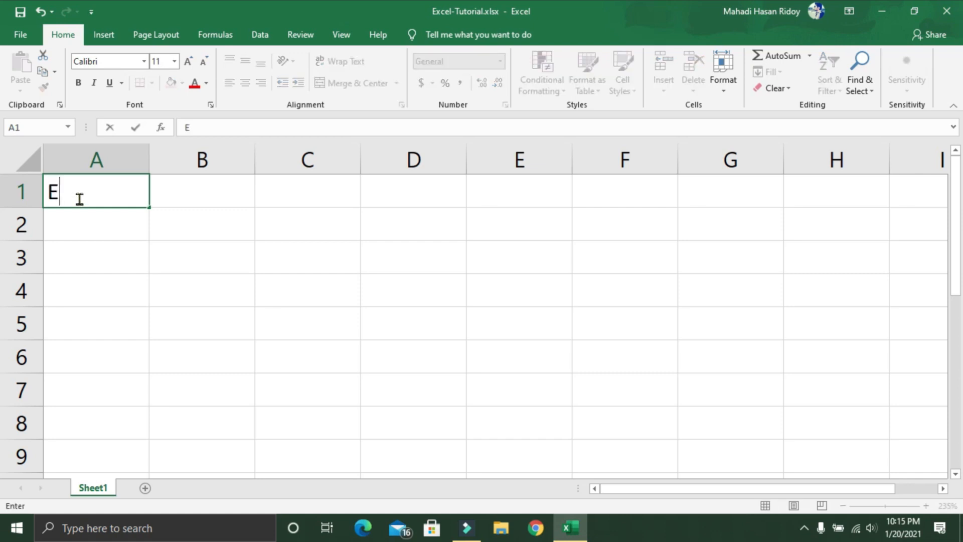
text(mployees Payment)
key(Return)
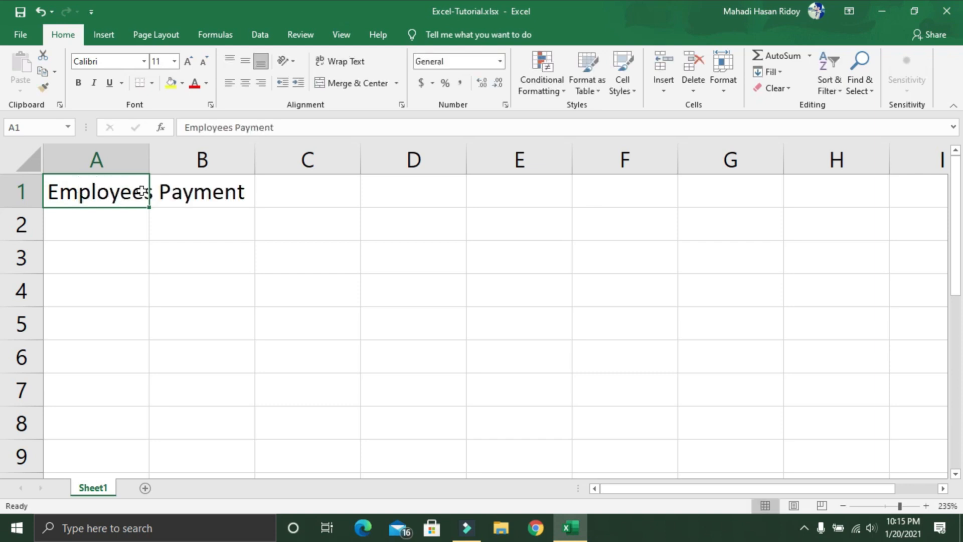
key(Return)
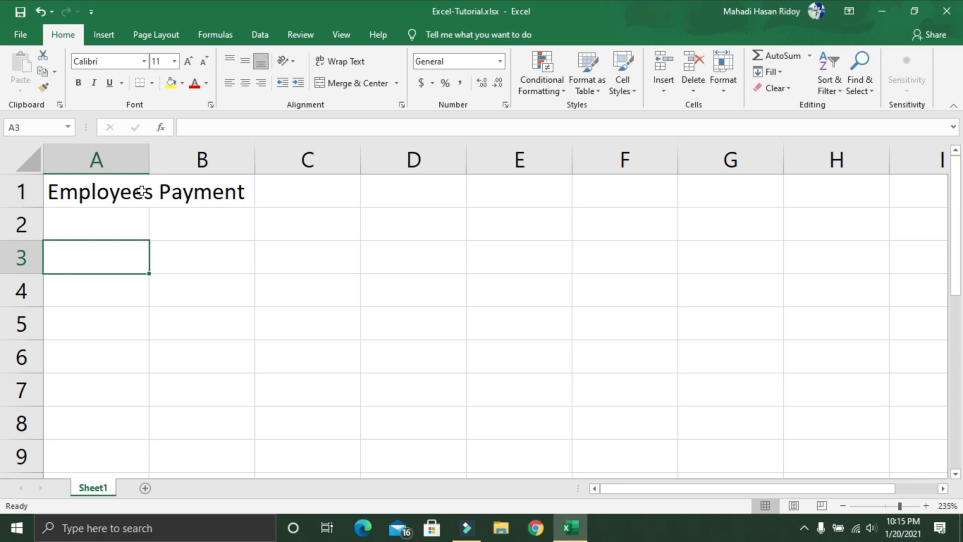
Step: Enter the column headers Name in cell A3 and Hourly Wage in cell B3
text(Name)
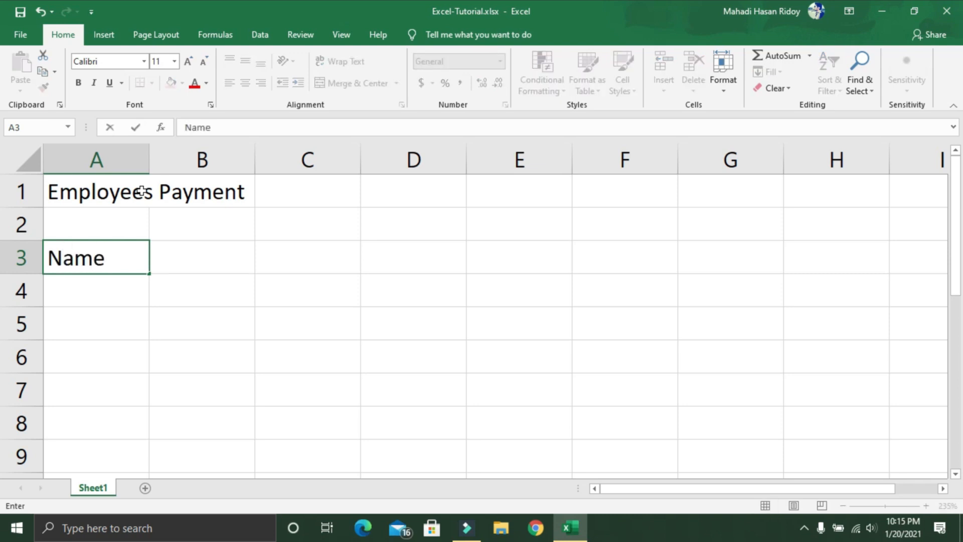
key(Return)
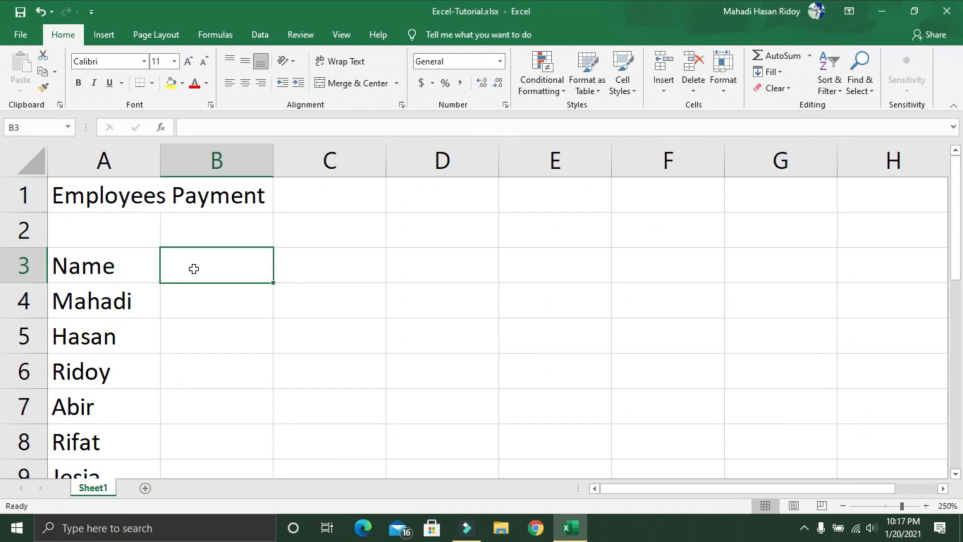
text(Ho)
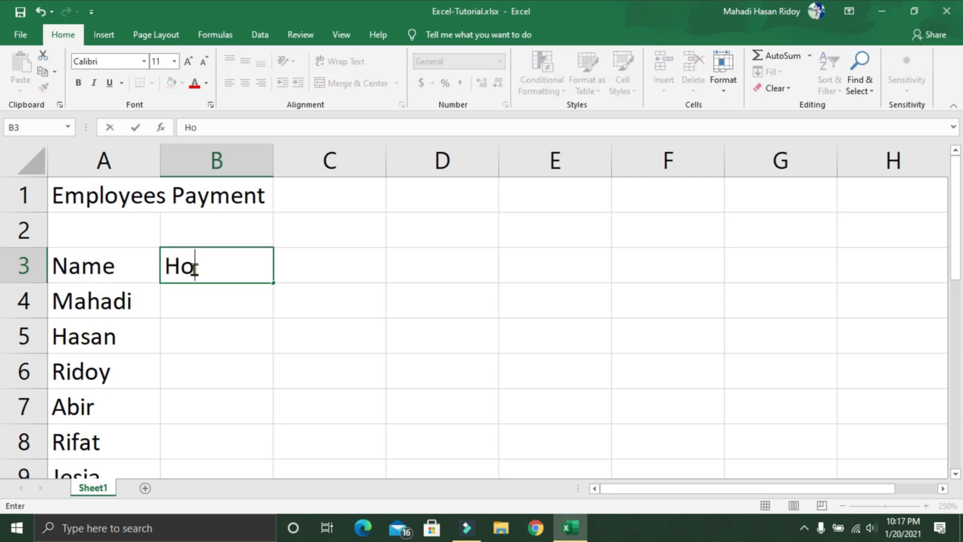
text(urly Wage)
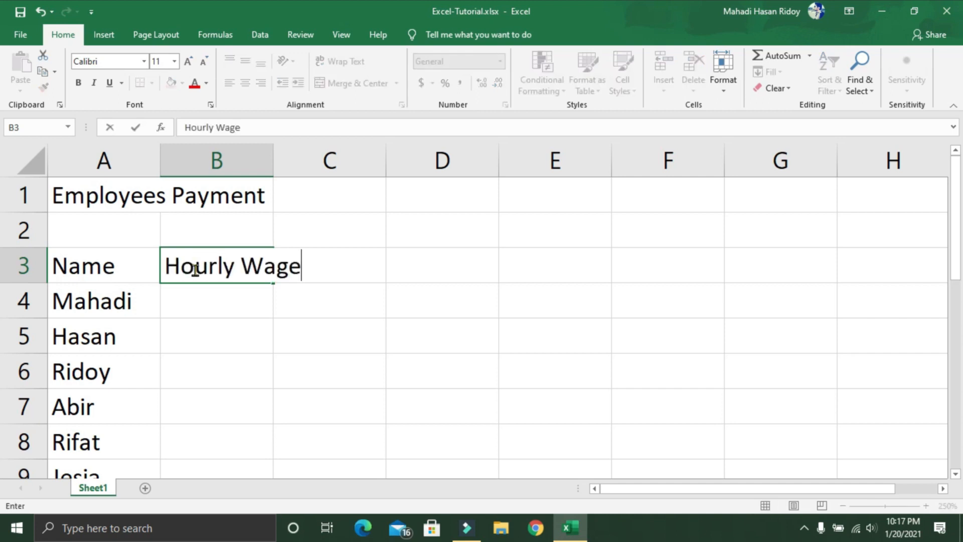
click(115, 298)
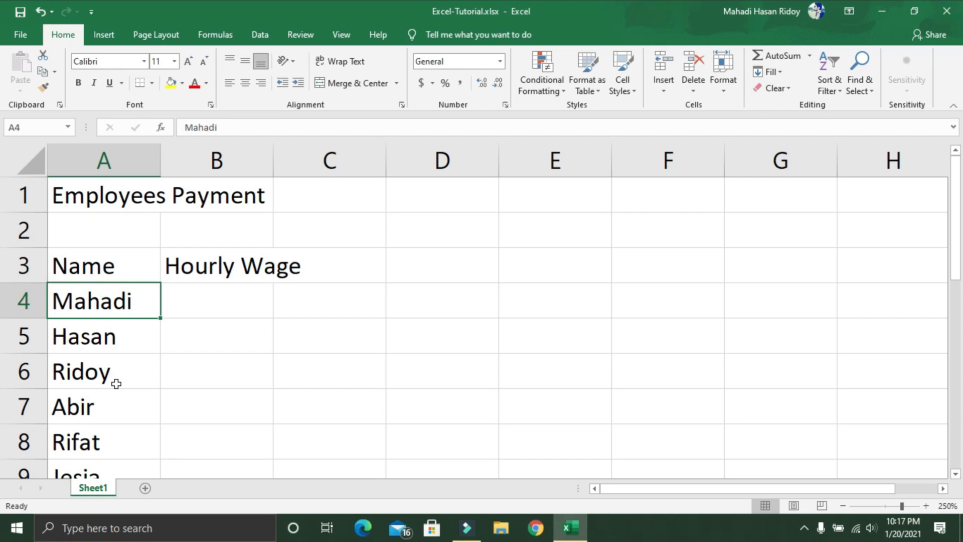
Step: Enter the first two employees' hourly wages, 200 in cell B4 and 180 in cell B5
click(199, 309)
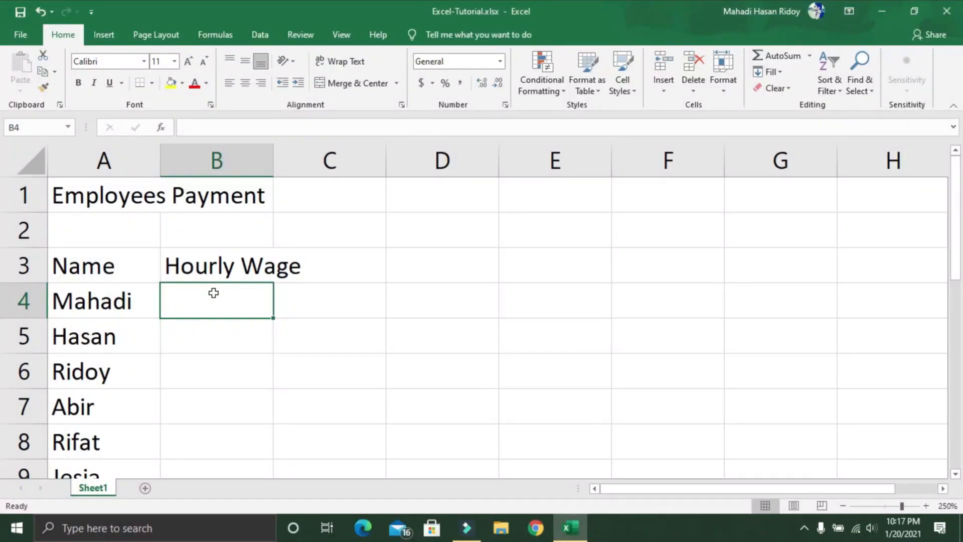
text(200)
key(Return)
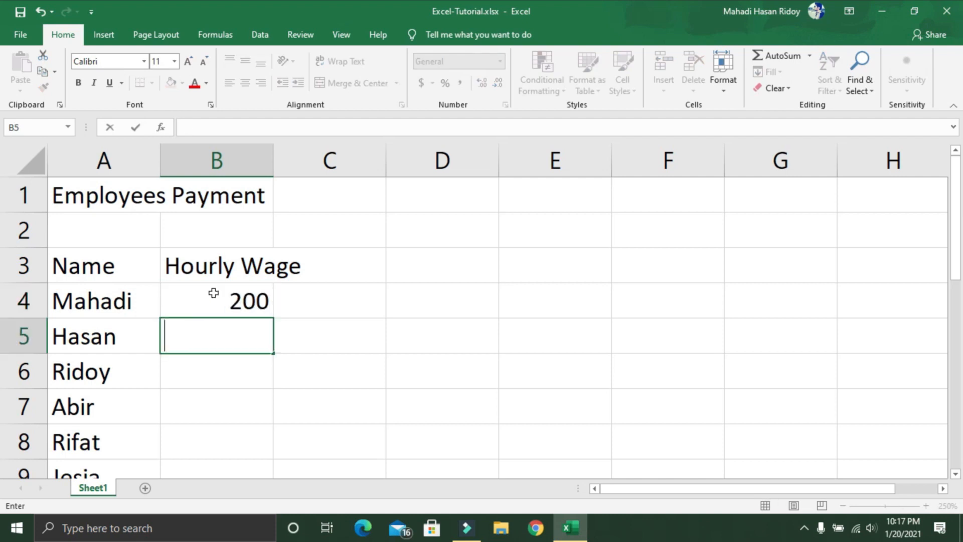
text(180)
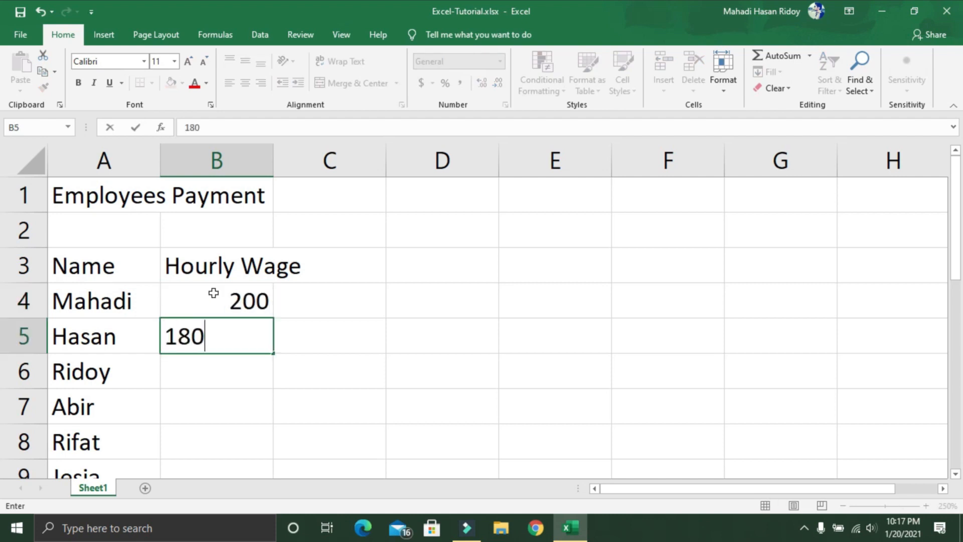
key(Return)
scroll(248, 336, down, 2)
scroll(252, 404, up, 2)
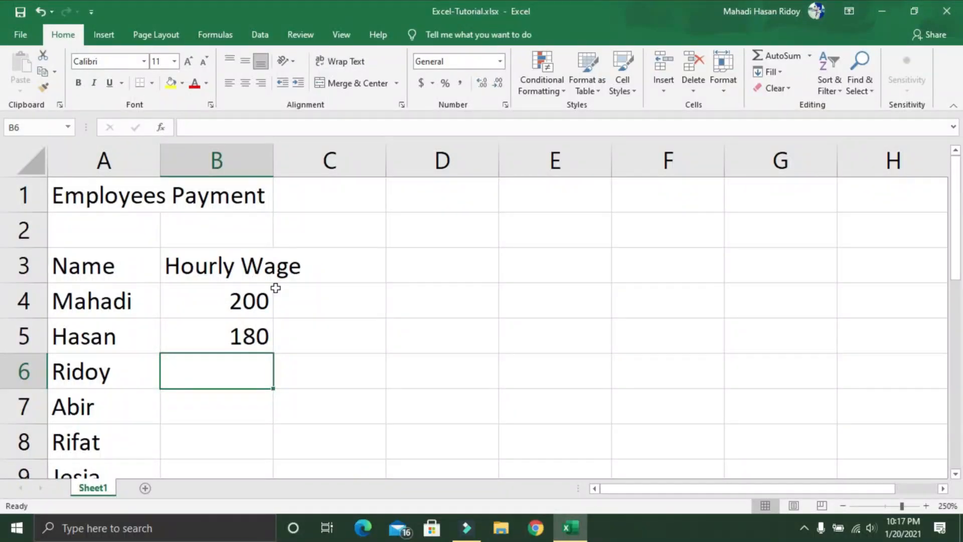
scroll(258, 384, down, 2)
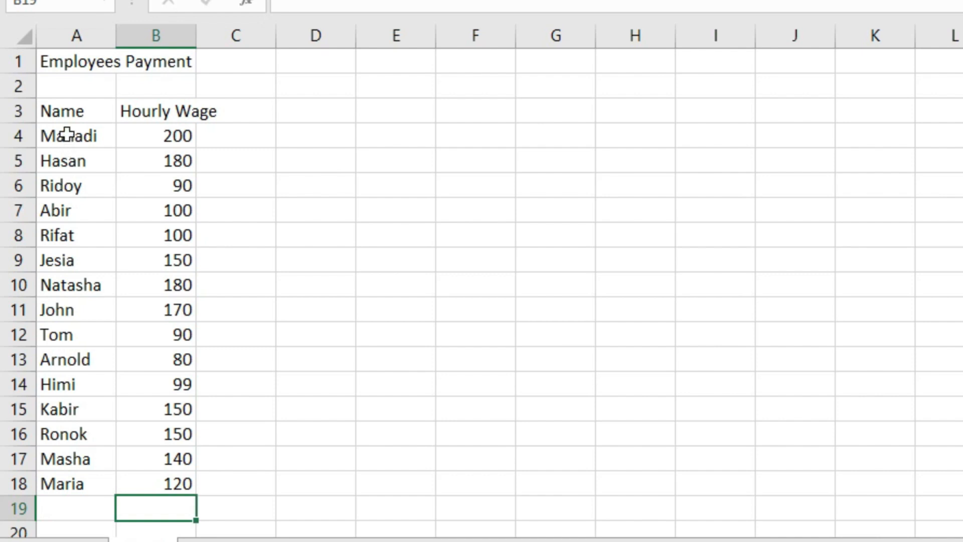
Step: Select the first employee's name and several wage cells between B4 and B8 to examine each employee's hourly wage
click(71, 135)
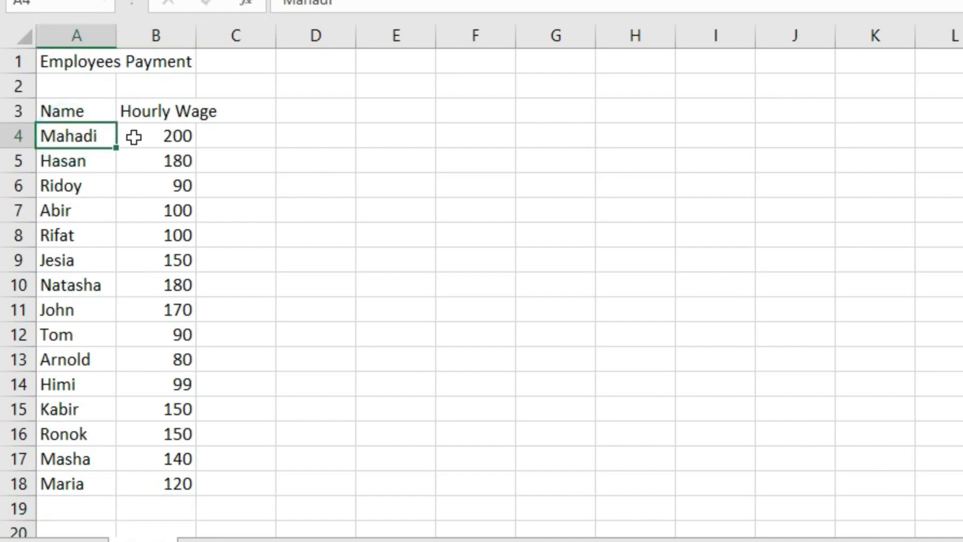
click(167, 139)
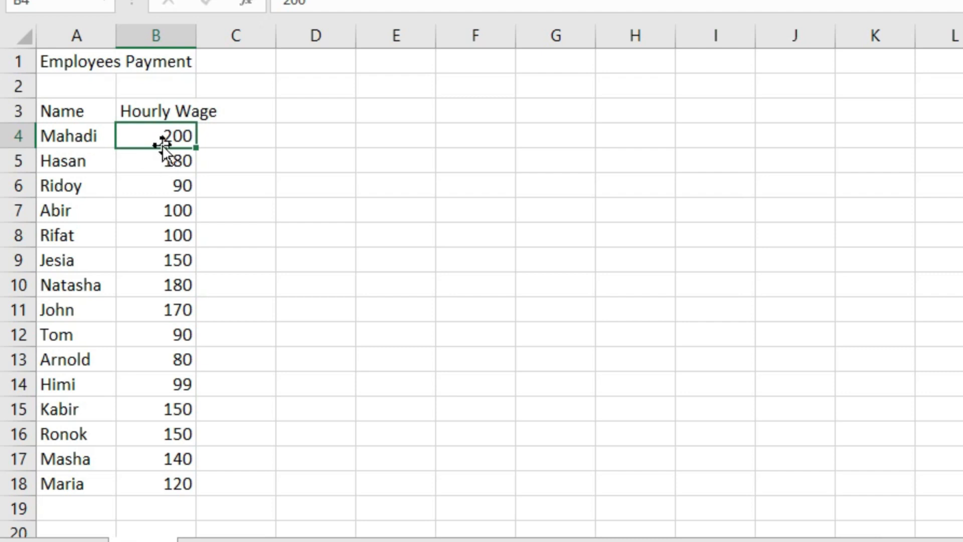
click(178, 160)
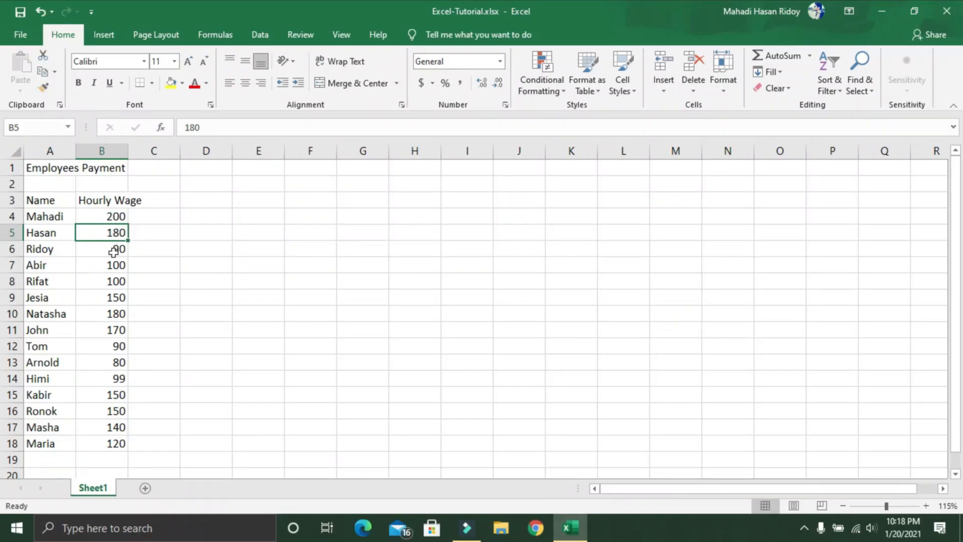
click(114, 251)
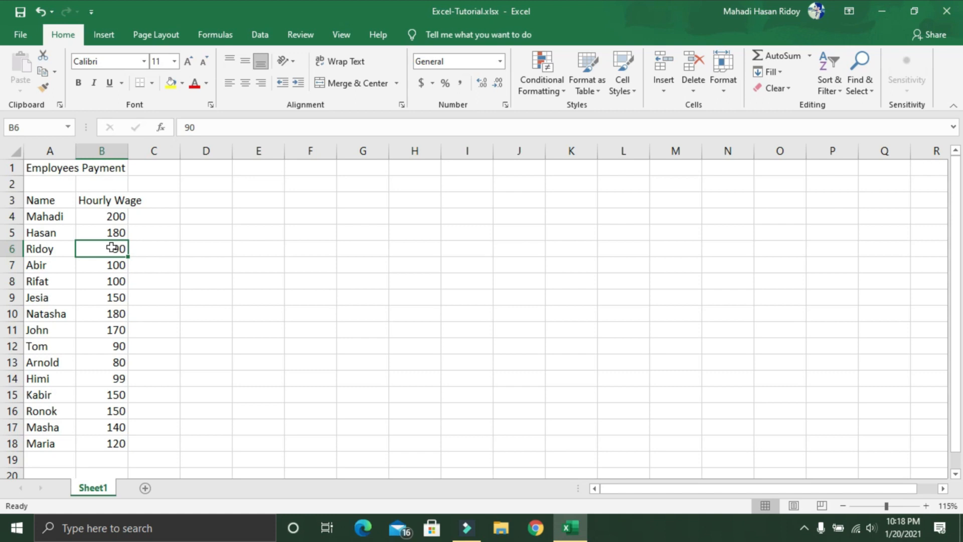
click(112, 217)
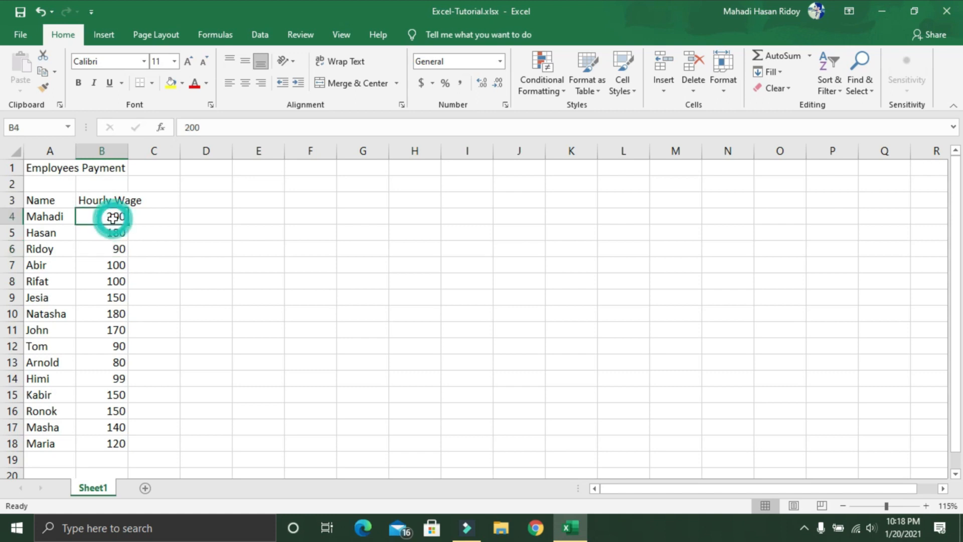
click(111, 282)
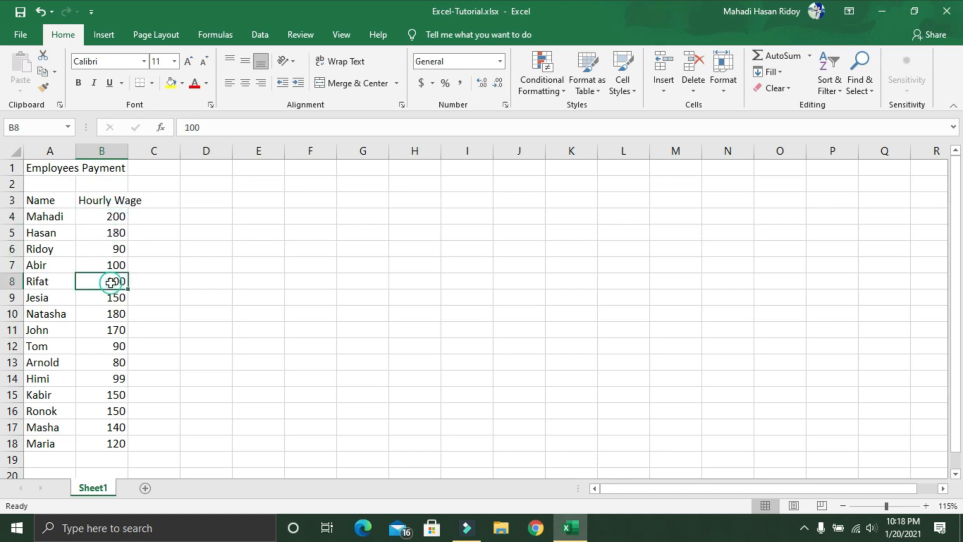
click(116, 251)
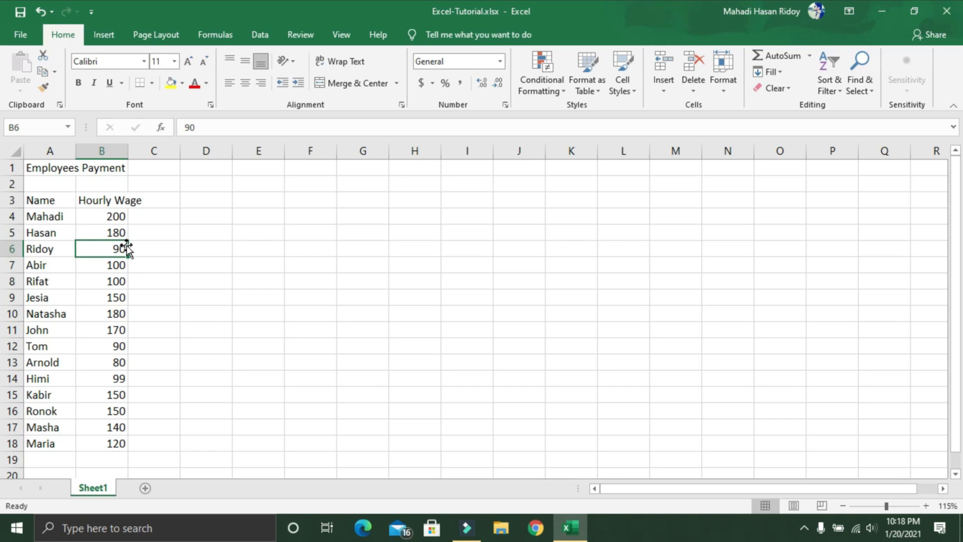
ctrl+scroll(114, 273, up, 3)
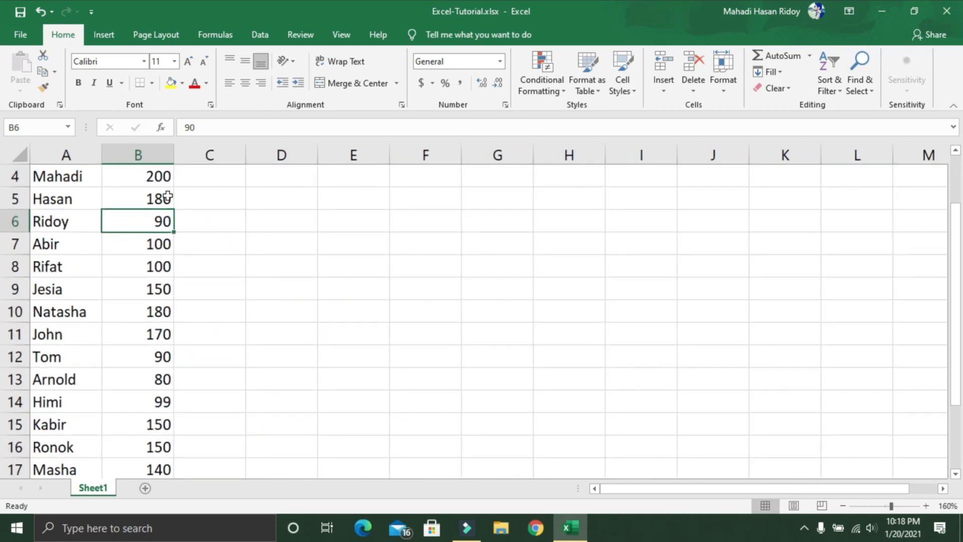
scroll(148, 391, up, 1)
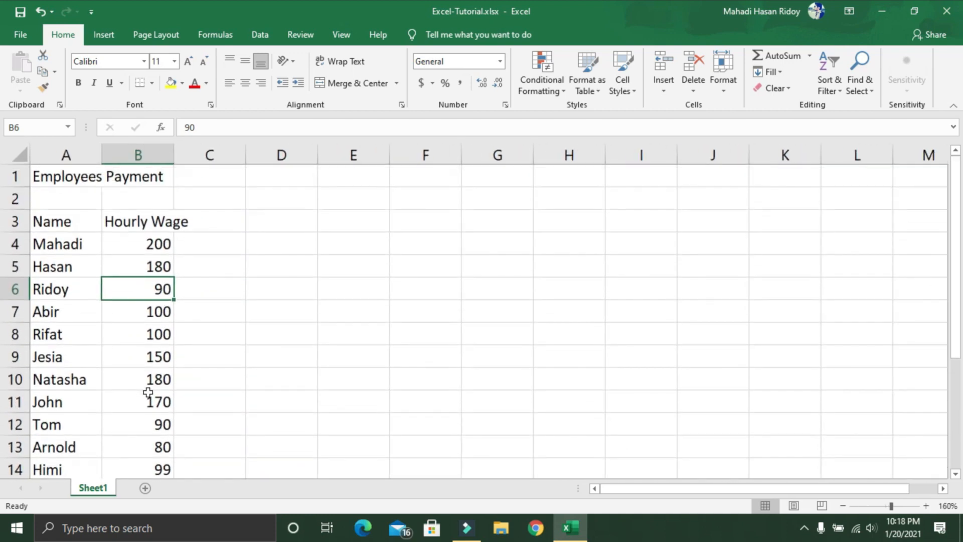
Step: Enter the column header Total Hours in cell C3
click(212, 225)
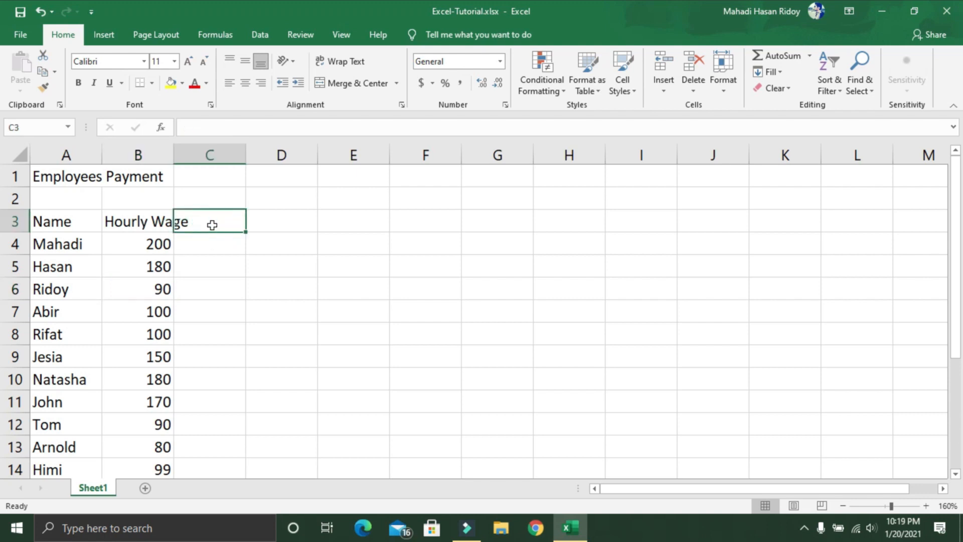
text(Total Hours)
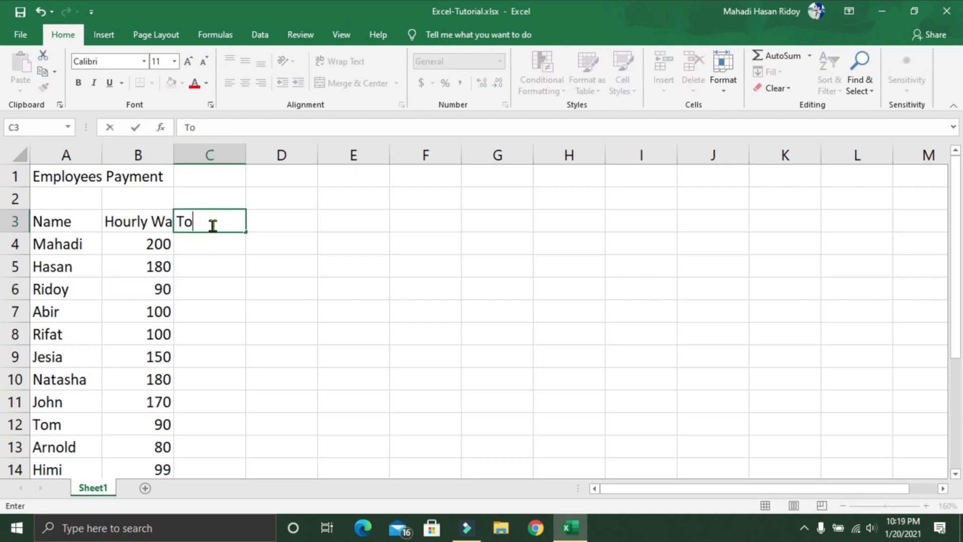
click(131, 245)
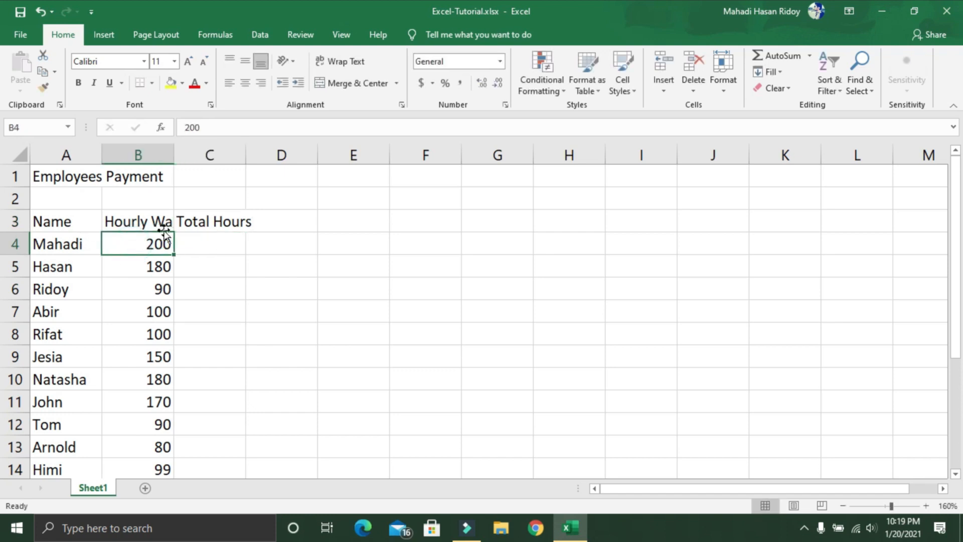
Step: Enter the period 1-JAN to 7-JAN in cell C2, above the Total Hours header
click(200, 200)
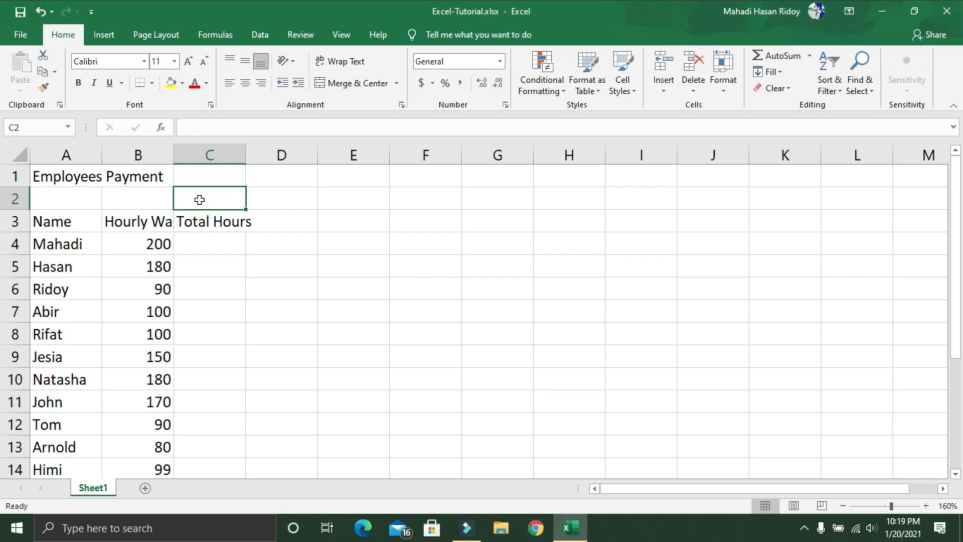
text(!-JAN)
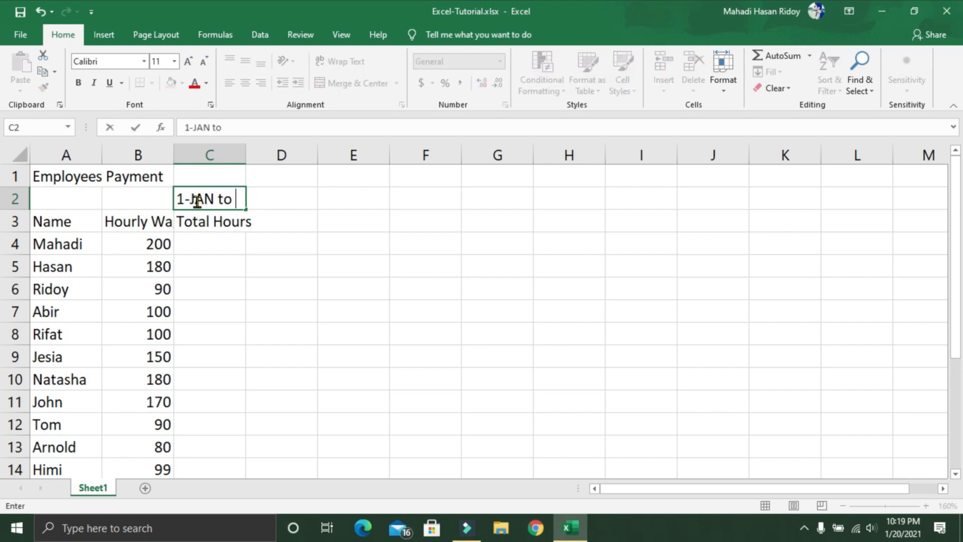
text(&)
key(BackSpace)
text(7-JAN)
Step: Enter the first three employees' total hours: 50 in cell C4, 60 in C5 and 40 in C6
click(217, 238)
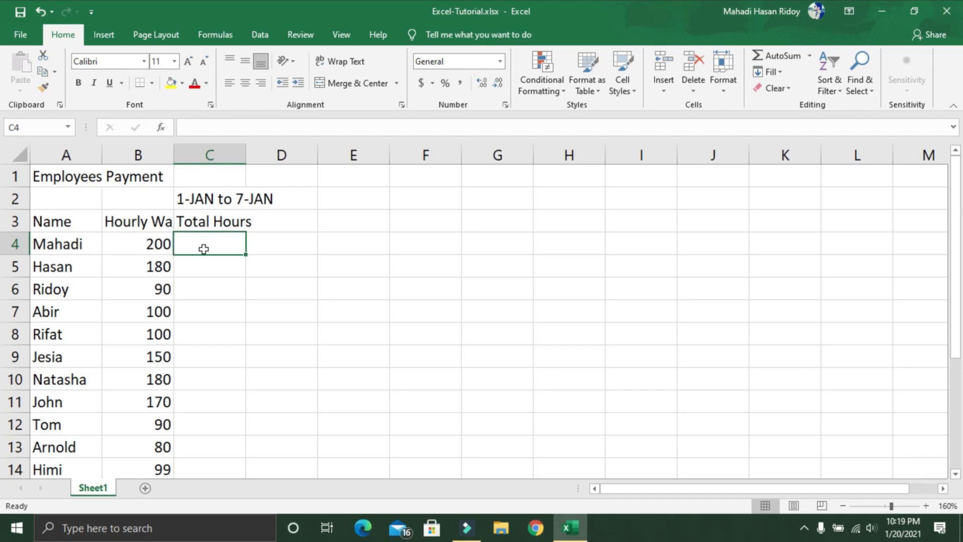
text(50)
key(Return)
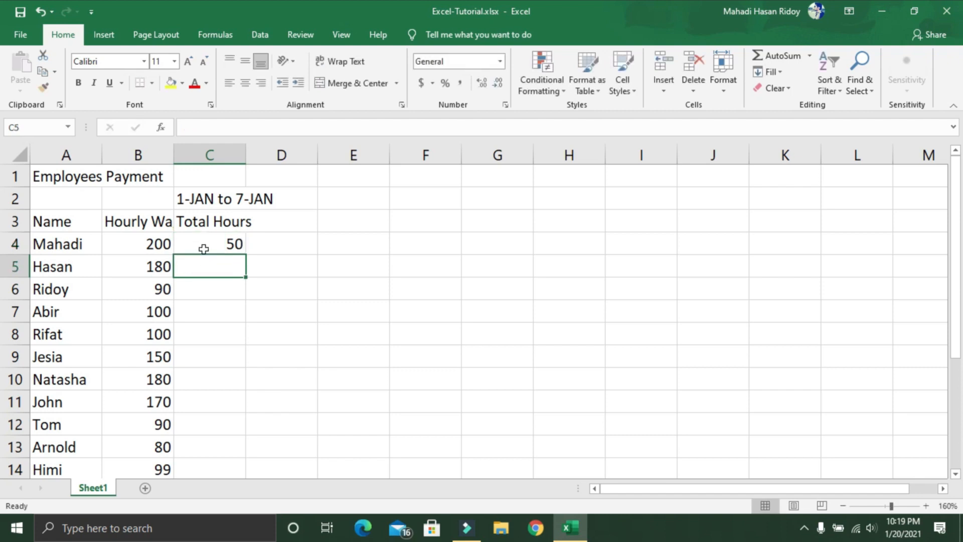
text(60)
key(Return)
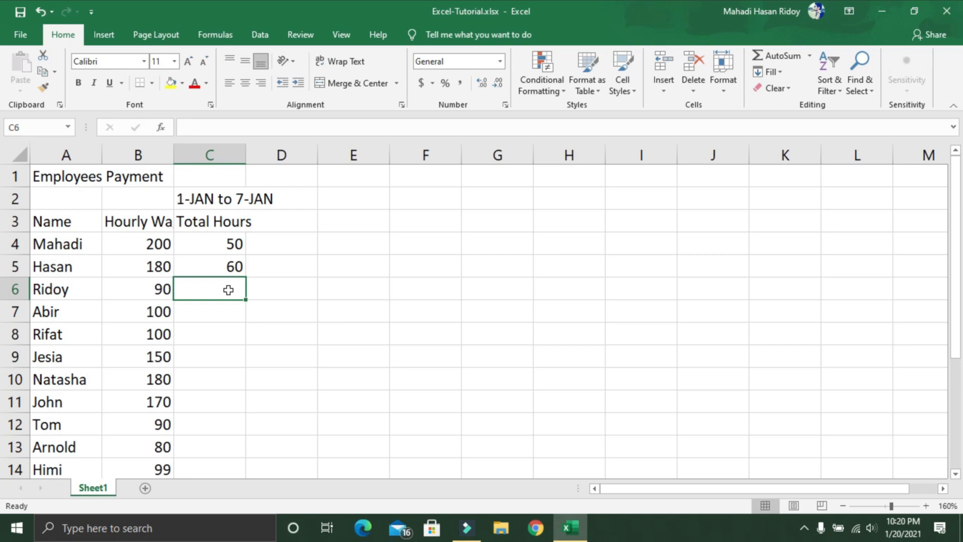
text(40)
key(Return)
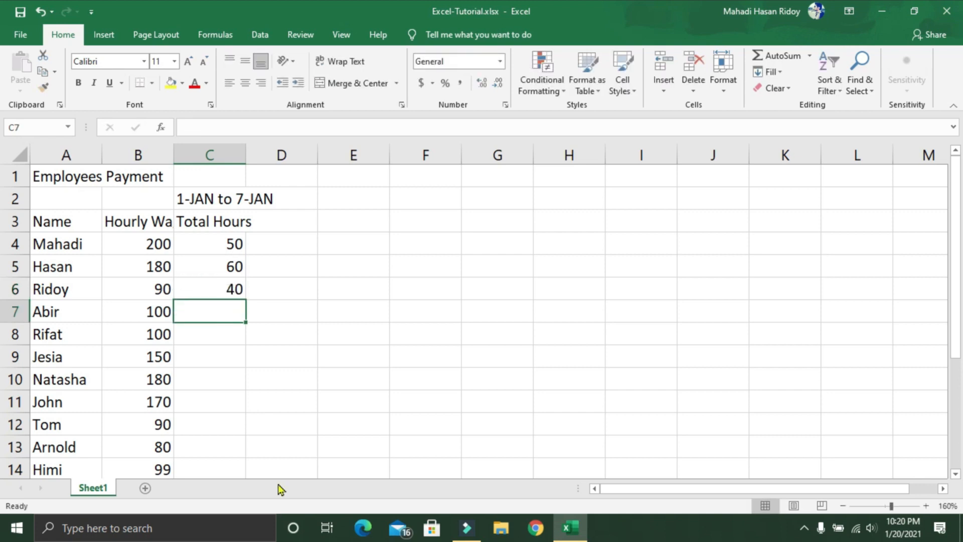
scroll(242, 436, down, 1)
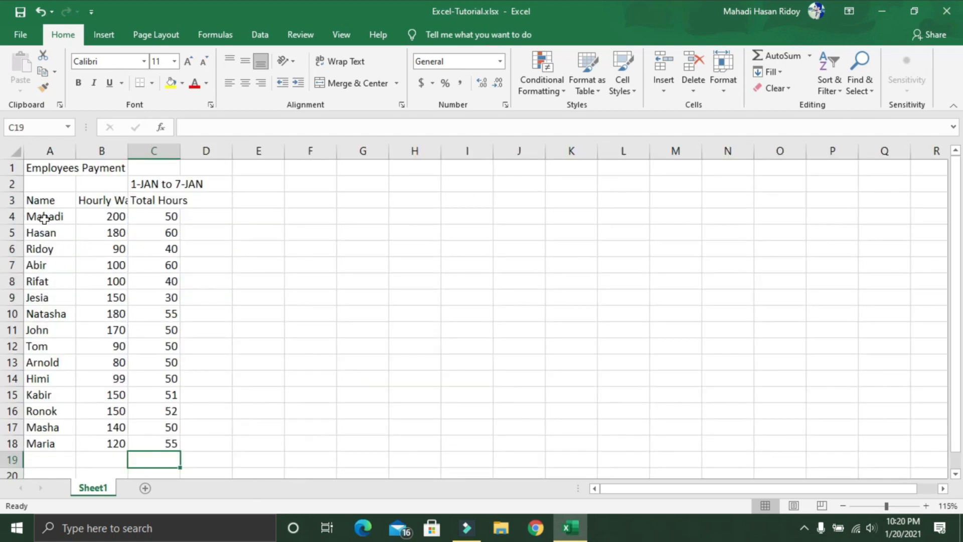
Step: Select the period in C2 and the hours in C4 and C5 to review them, and move on to cell D3
click(159, 219)
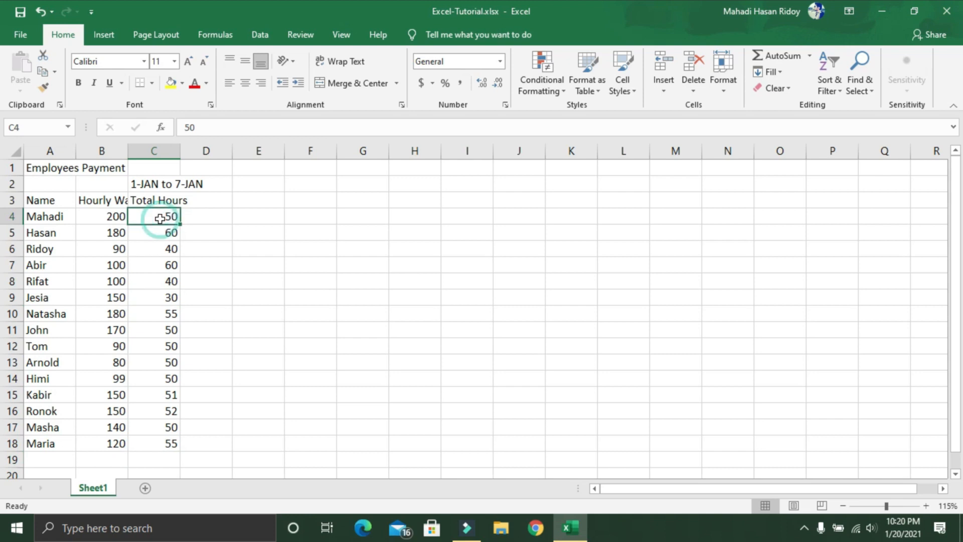
click(142, 182)
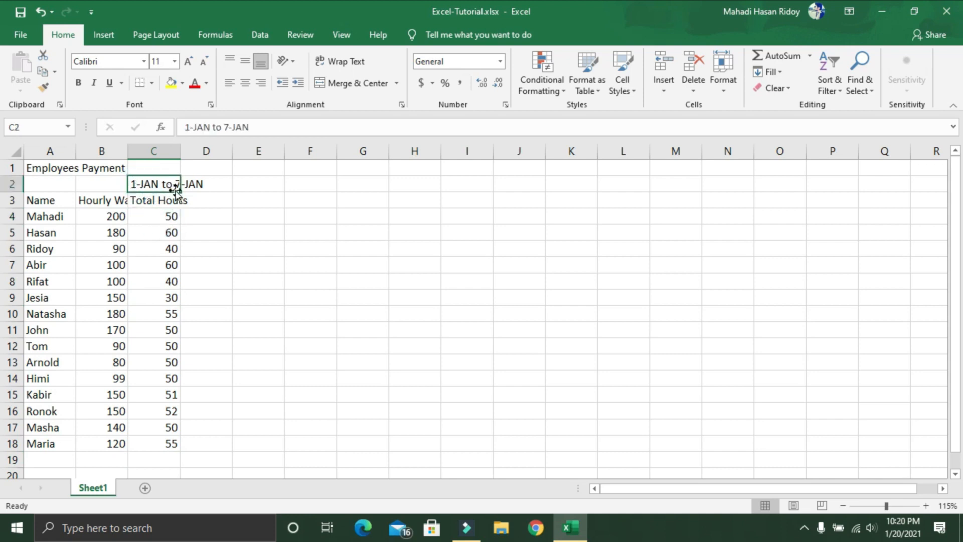
click(171, 219)
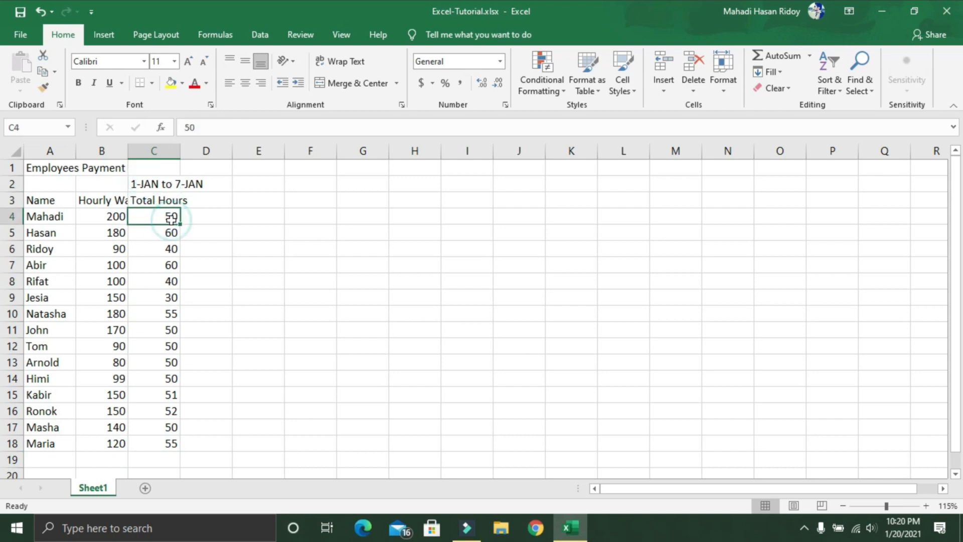
click(172, 232)
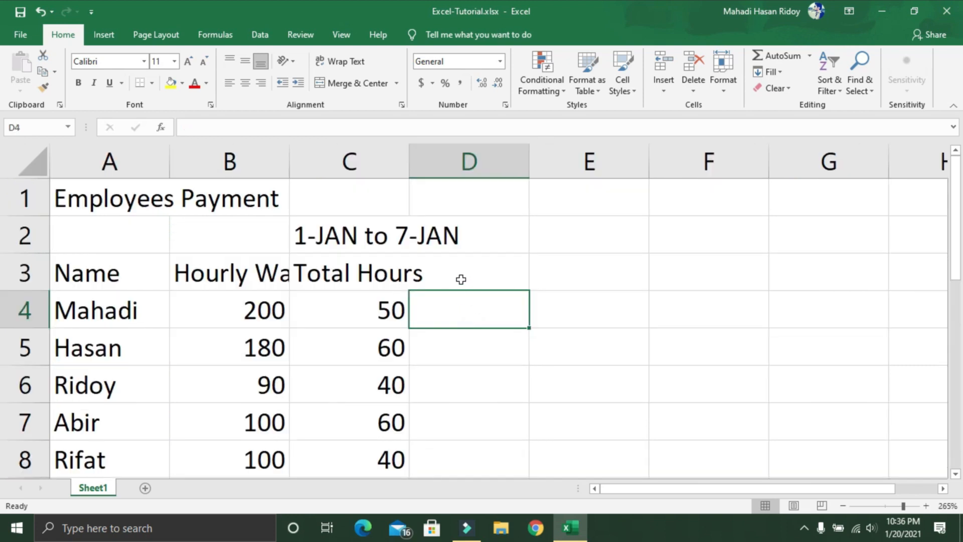
click(461, 279)
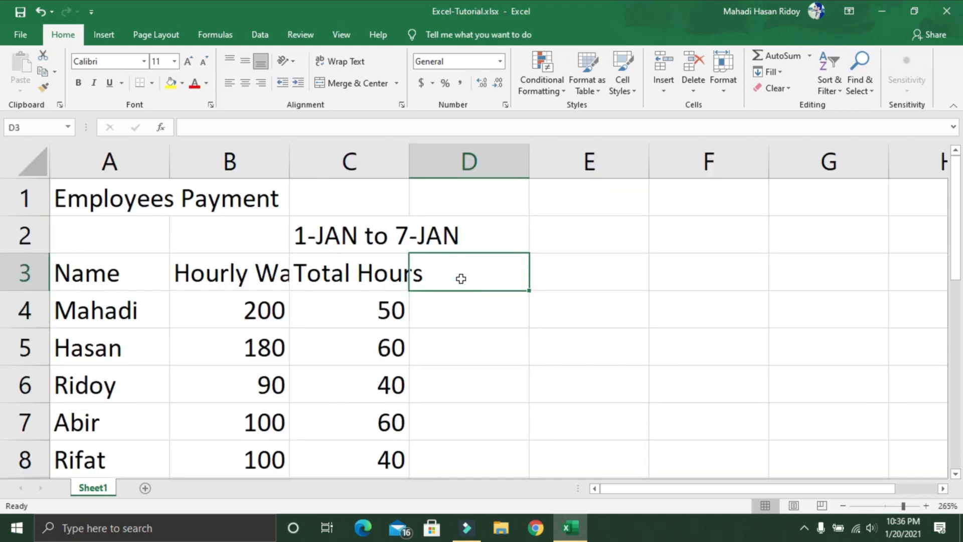
Step: Enter the column header Overtime in cell D3
text(Ove)
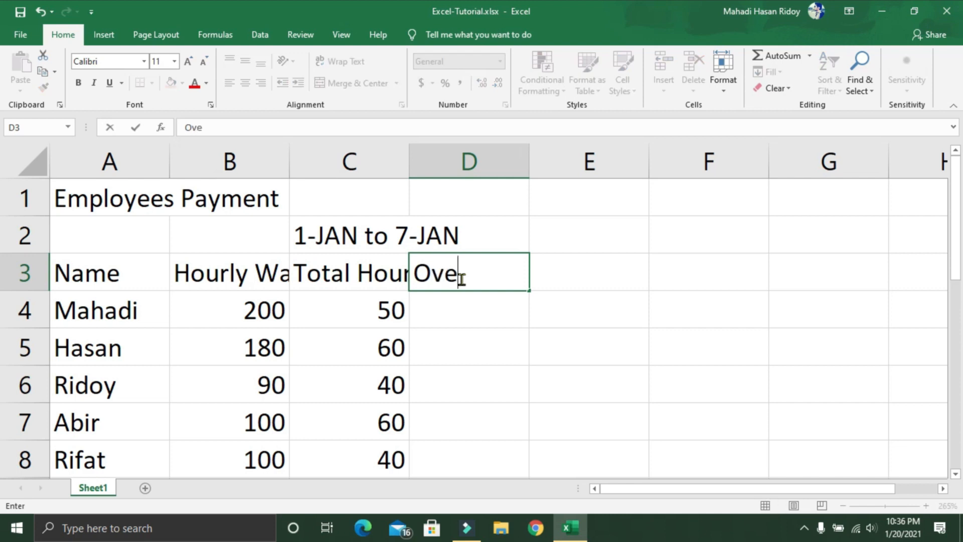
text(rtime)
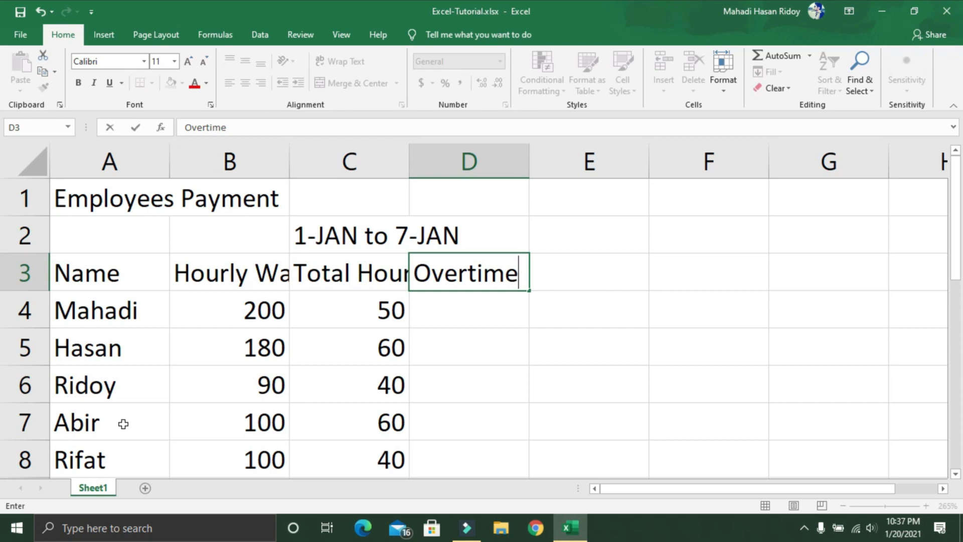
key(Return)
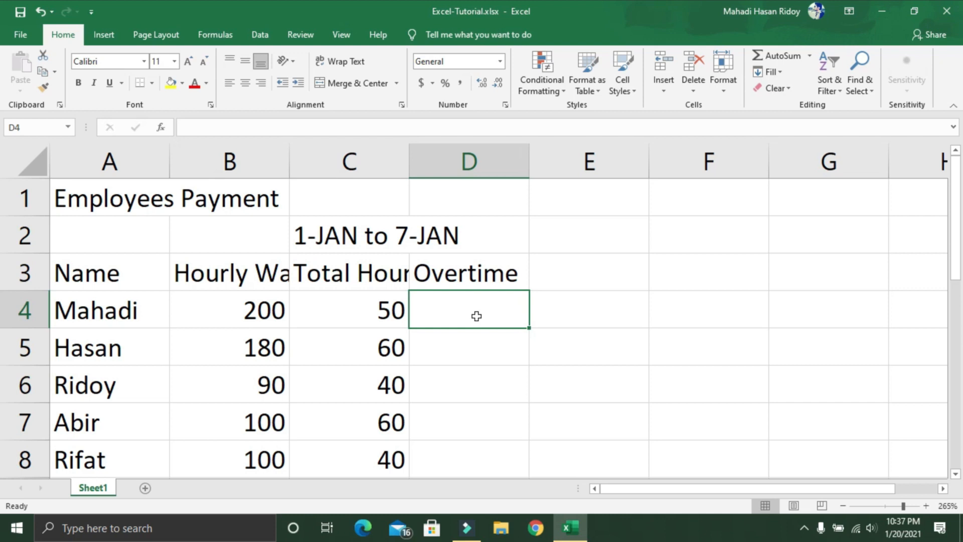
Step: Enter the formula =C4-50 in cell D4 to calculate the first employee's overtime
text(=)
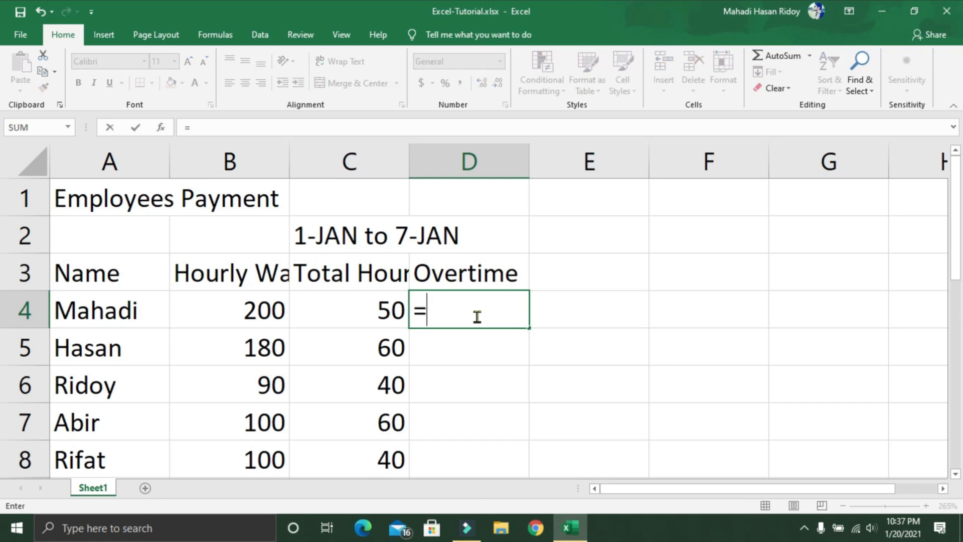
click(361, 308)
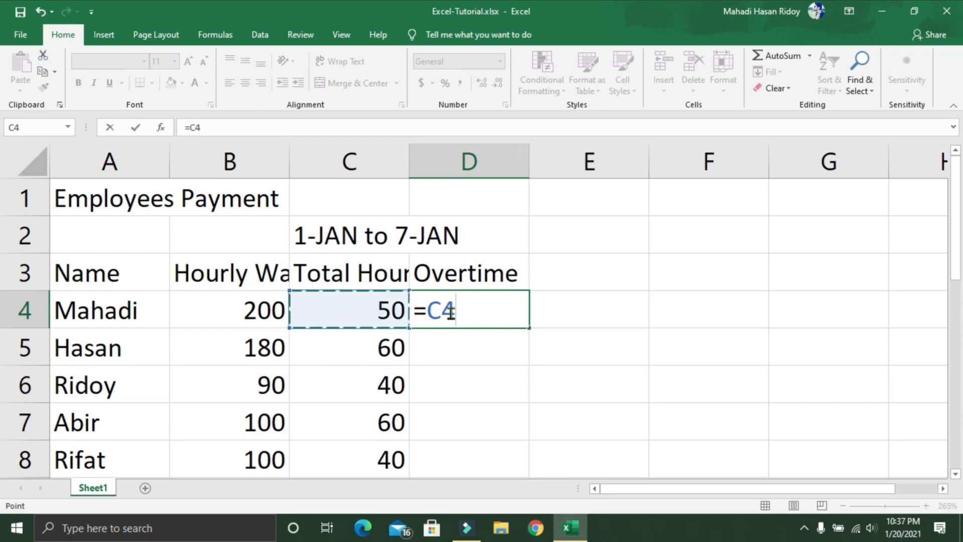
text(-50)
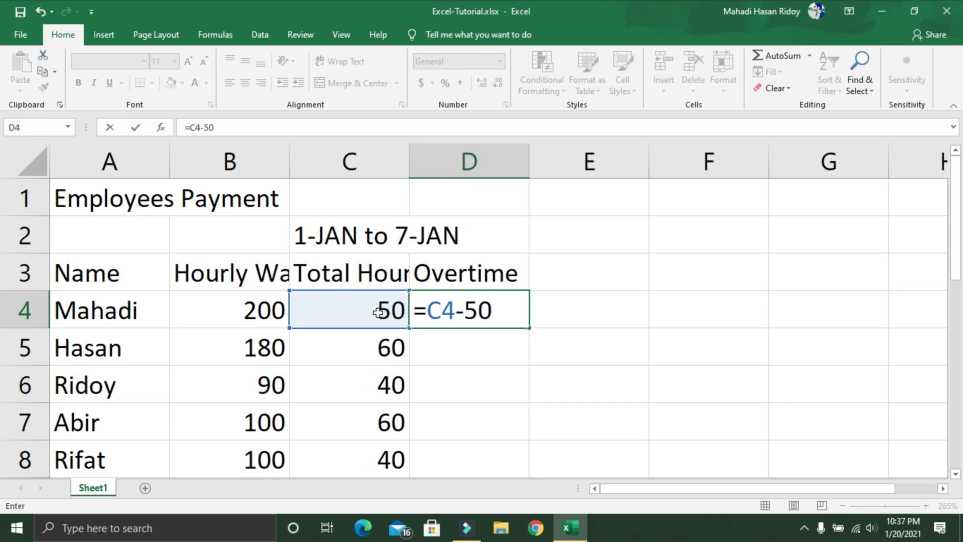
key(Return)
Step: Fill the subtraction formula from D4 down to D18 for all the employees
click(496, 311)
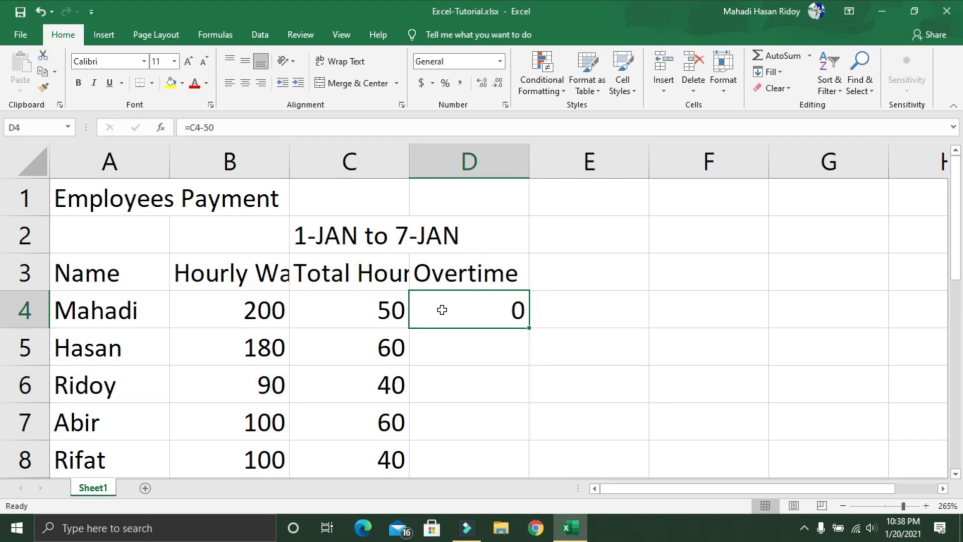
scroll(494, 337, down, 3)
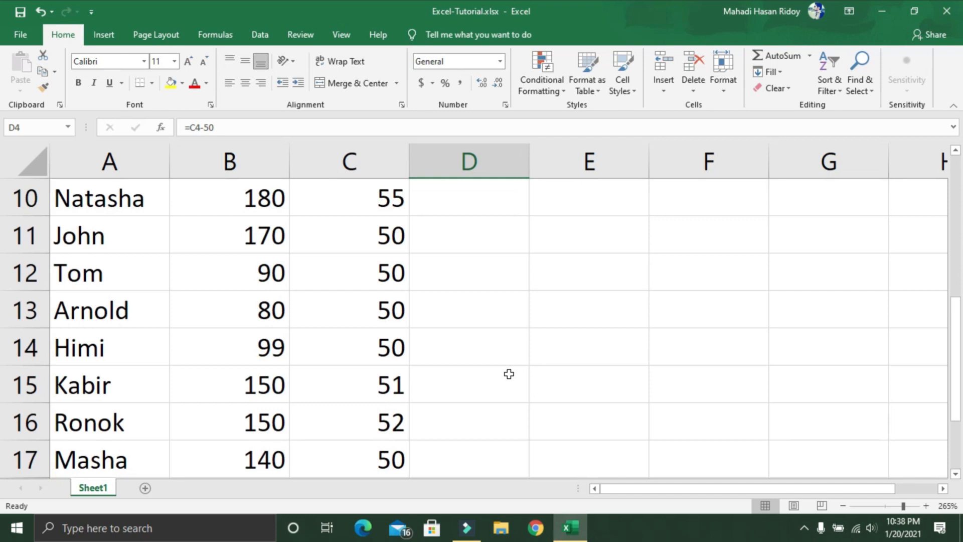
scroll(509, 373, up, 3)
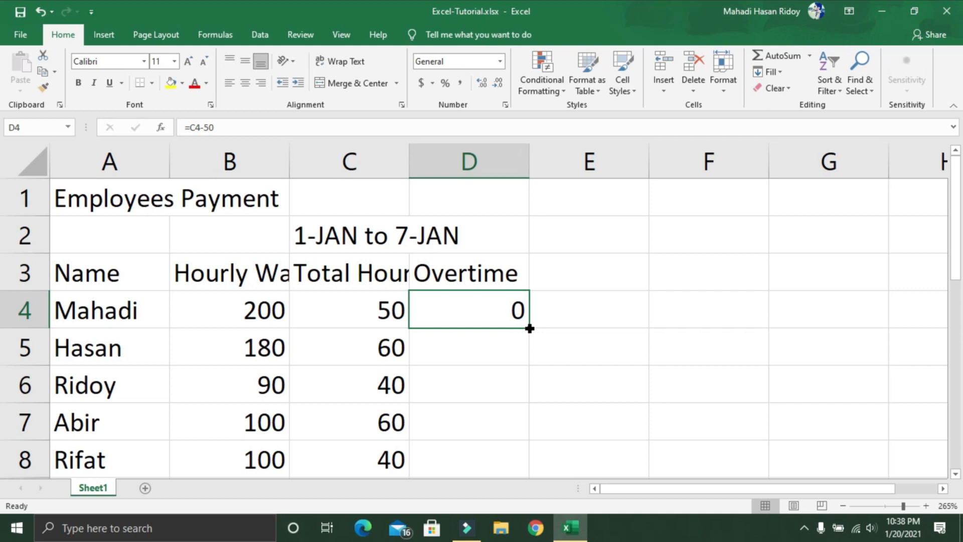
drag(530, 328, 530, 440)
scroll(559, 397, up, 3)
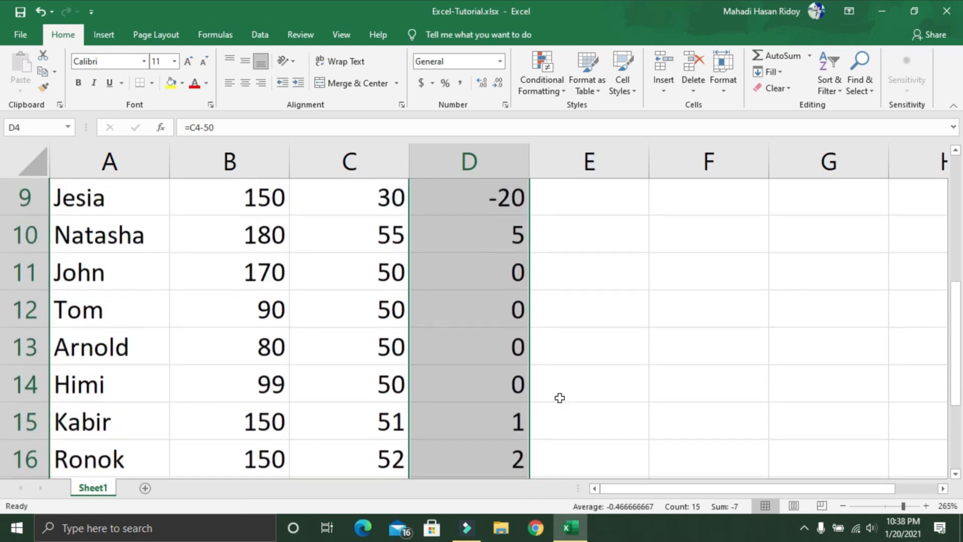
scroll(560, 397, up, 1)
Step: Check the overtime formula in D4, and compare the hours in C6 with the overtime in D6
click(559, 303)
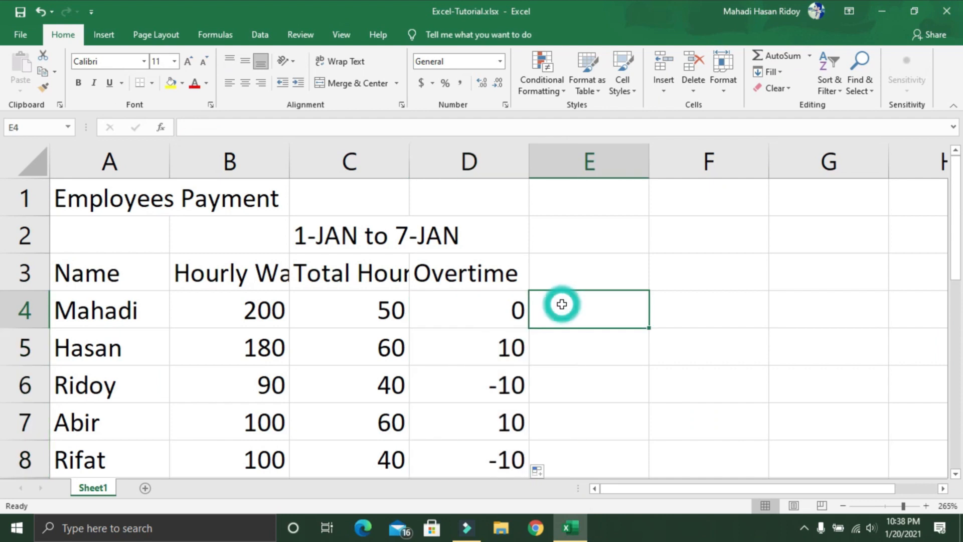
click(504, 304)
scroll(636, 323, up, 1)
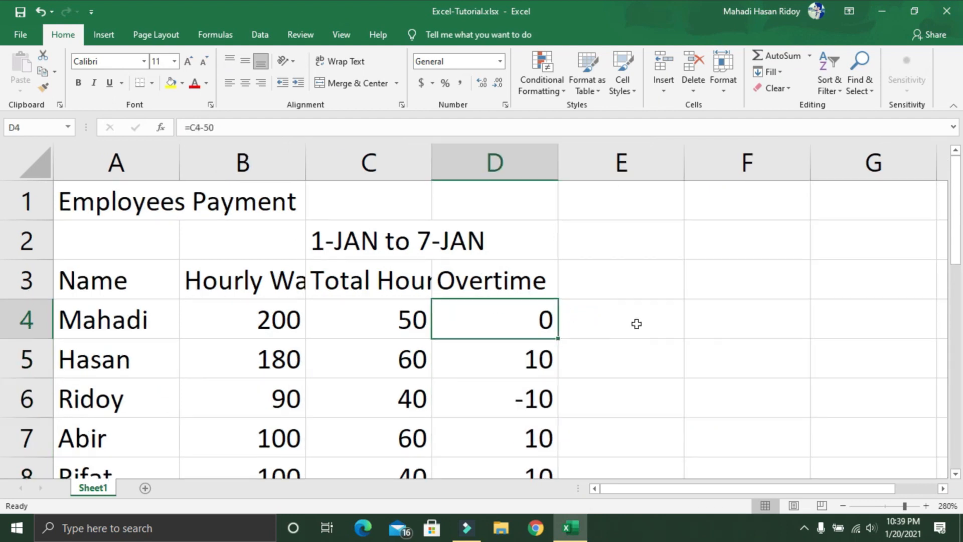
click(420, 399)
click(494, 402)
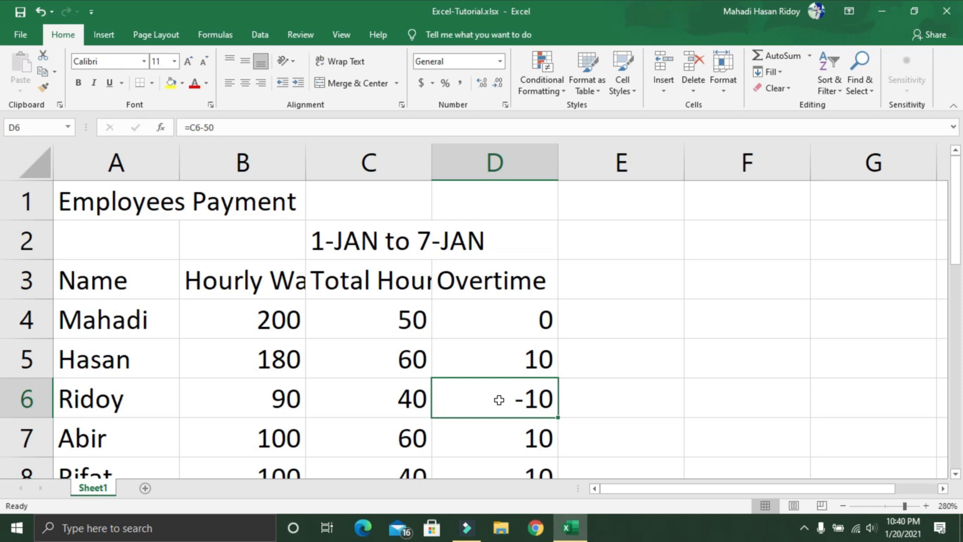
Step: Replace the overtime formula in D4 with =IF(C4>50,C4-50,0)
click(486, 324)
double_click(503, 318)
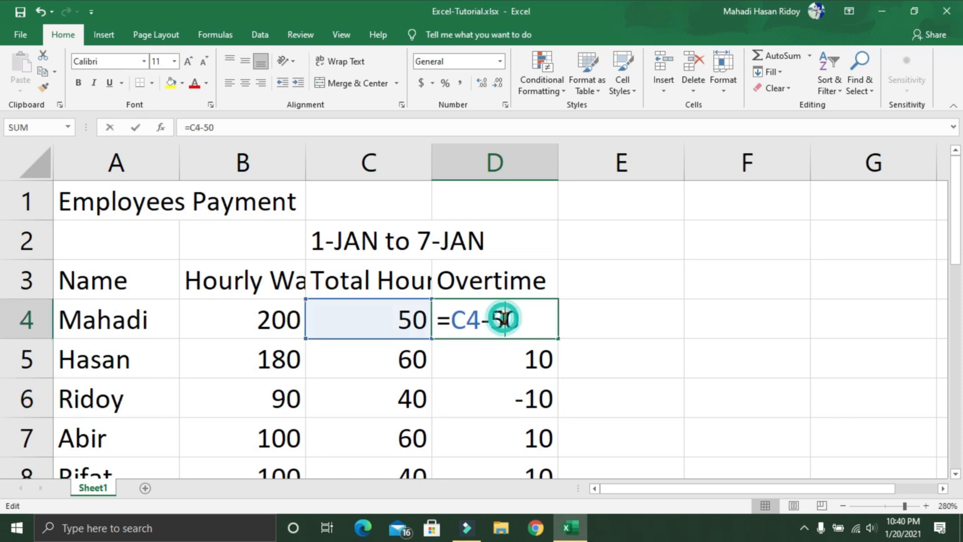
key(BackSpace)
key(BackSpace)
key(BackSpace)
key(BackSpace)
key(BackSpace)
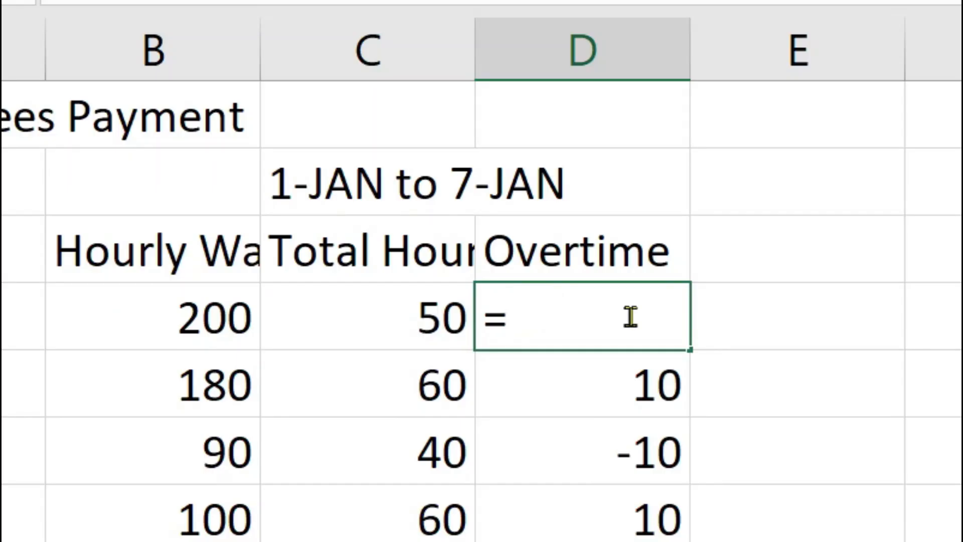
text(if)
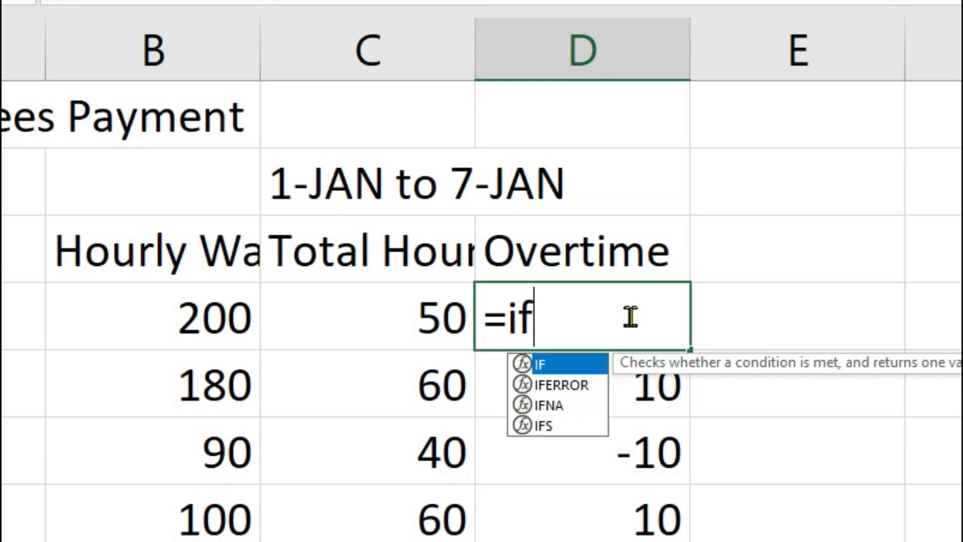
text(()
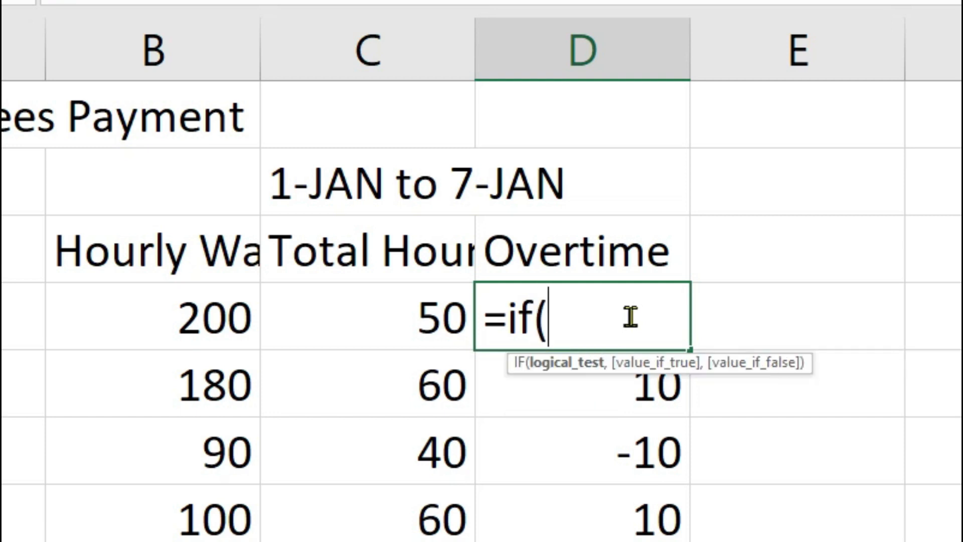
click(400, 321)
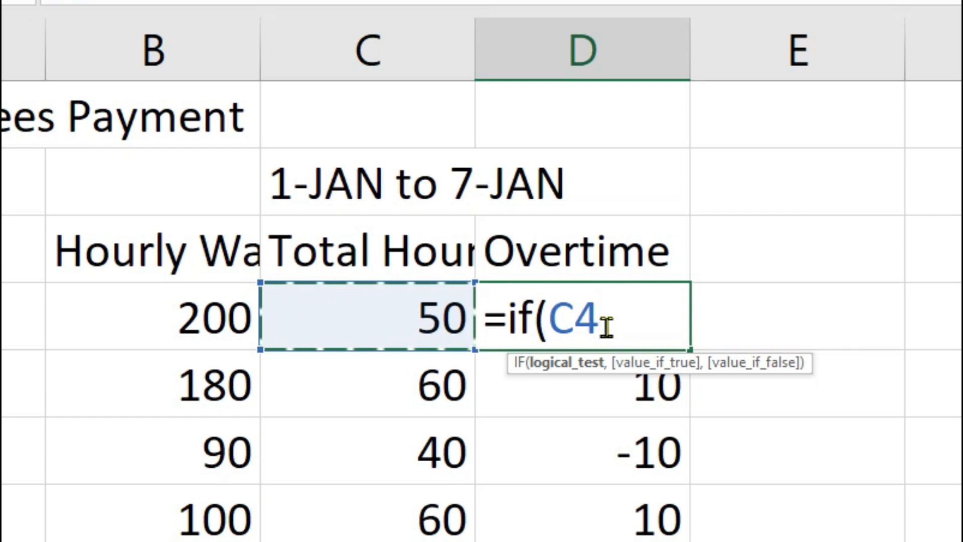
text(>50)
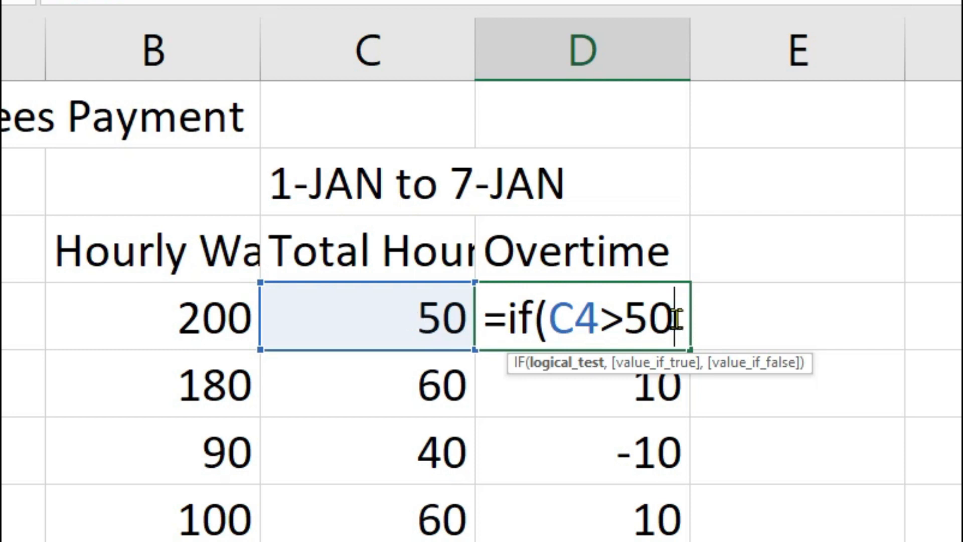
text(,C4)
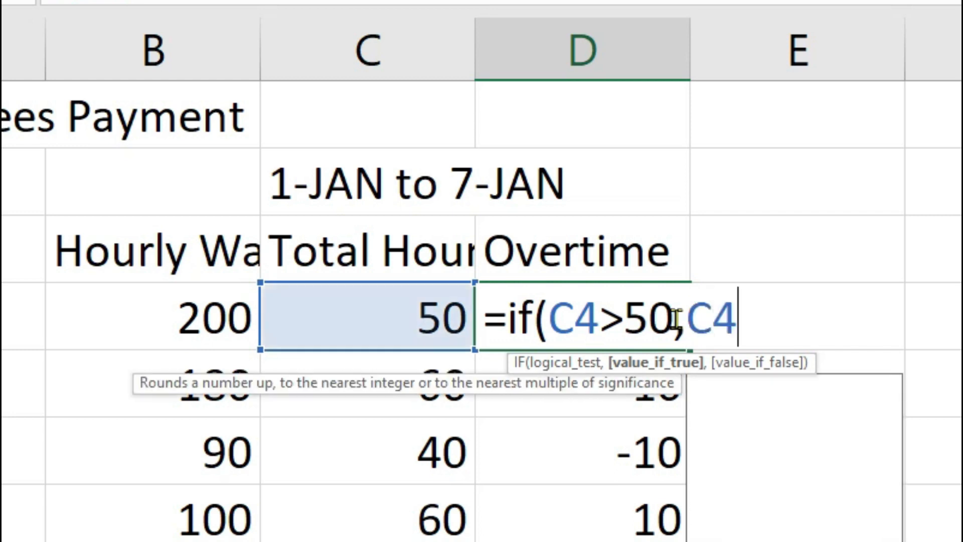
text(-50)
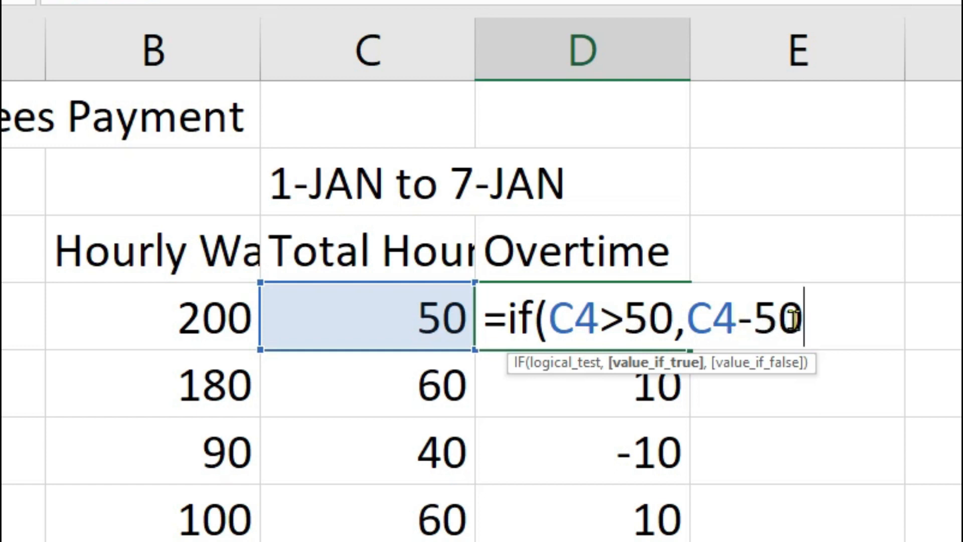
text(,)
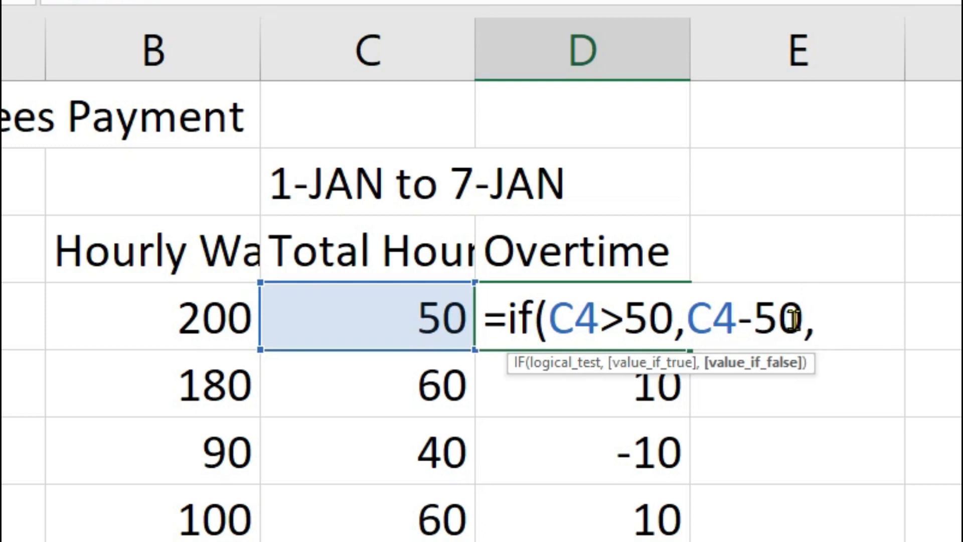
text(0)
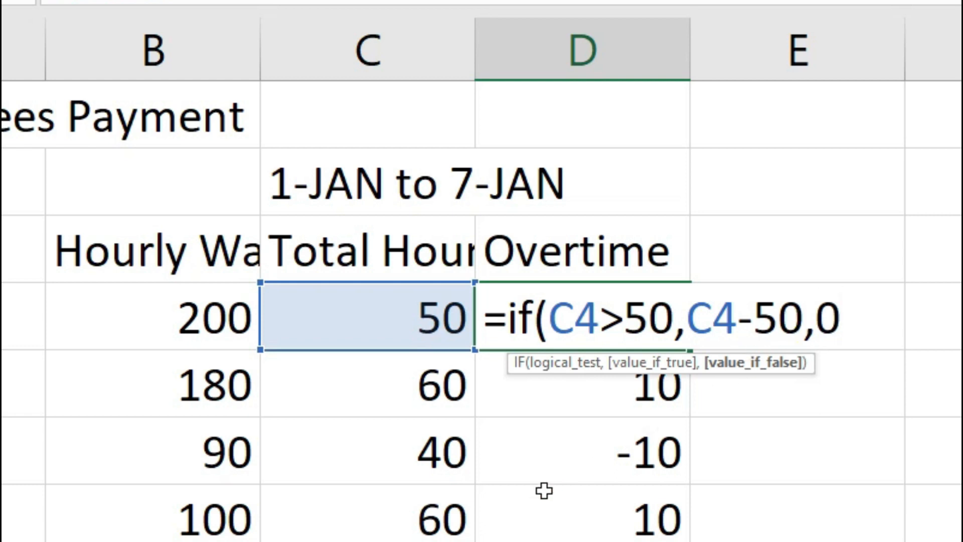
text())
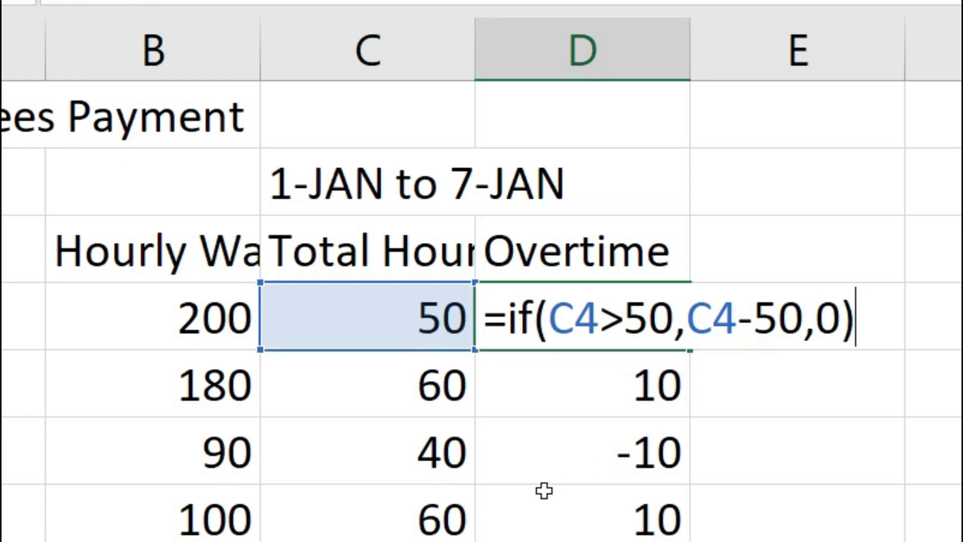
key(Return)
Step: Fill the IF formula from D4 down to D18, replacing the earlier overtime formulas
click(586, 333)
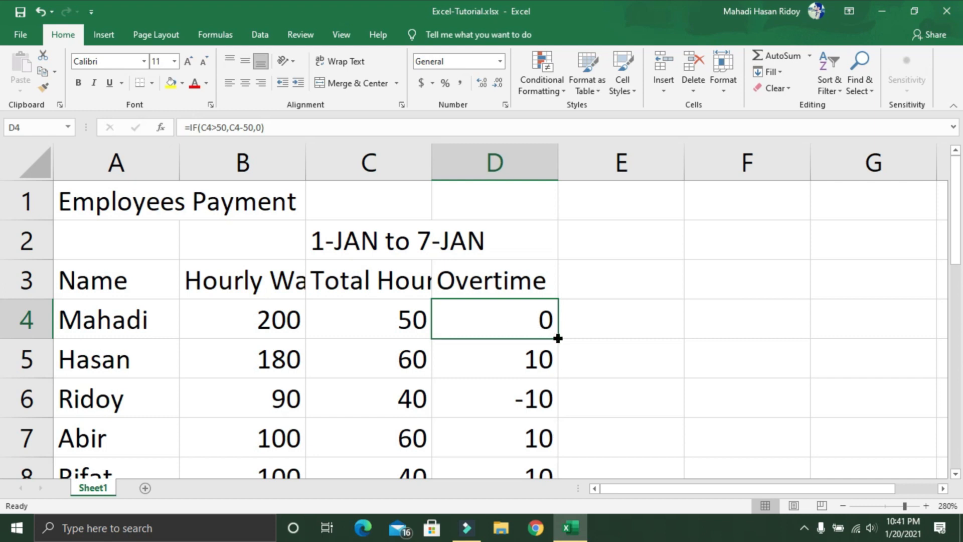
mouse_move(557, 338)
mouse_down()
mouse_move(563, 505)
mouse_move(565, 441)
mouse_up()
scroll(638, 389, up, 4)
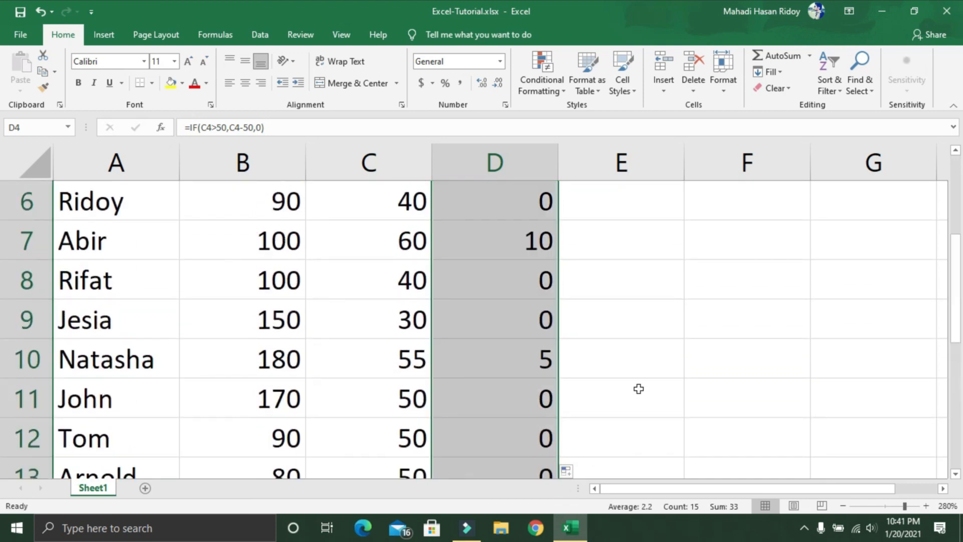
scroll(632, 377, down, 4)
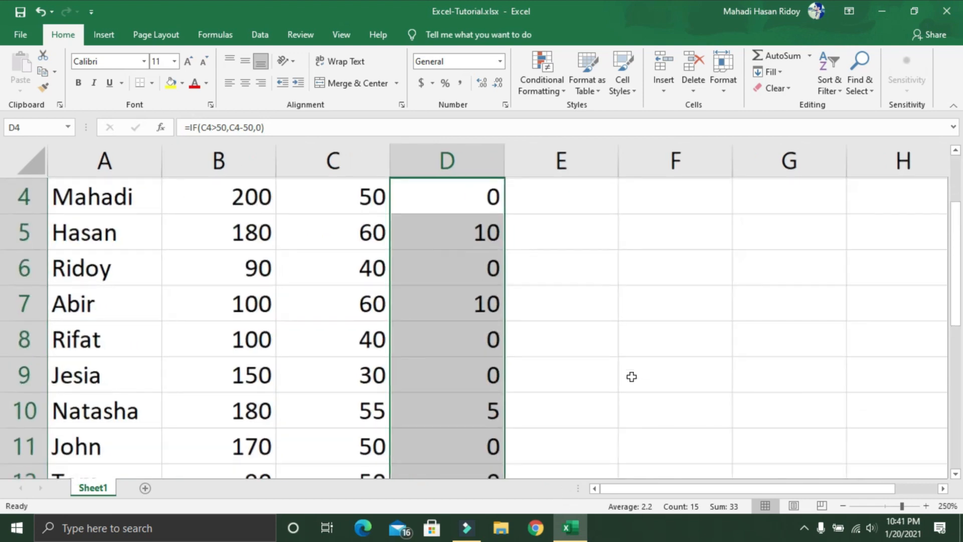
Step: Select C6 and D6 to compare the third employee's total hours with the overtime from the IF formula
click(314, 250)
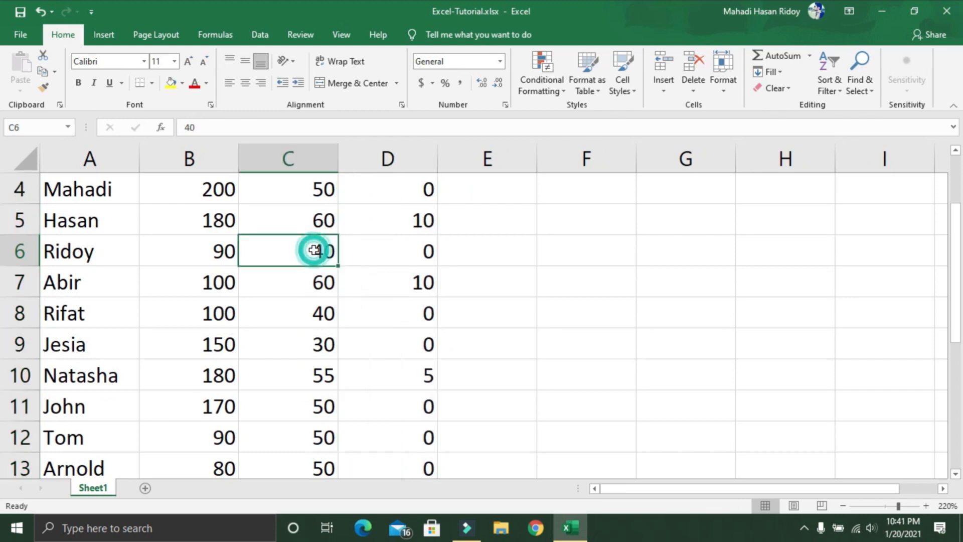
click(420, 250)
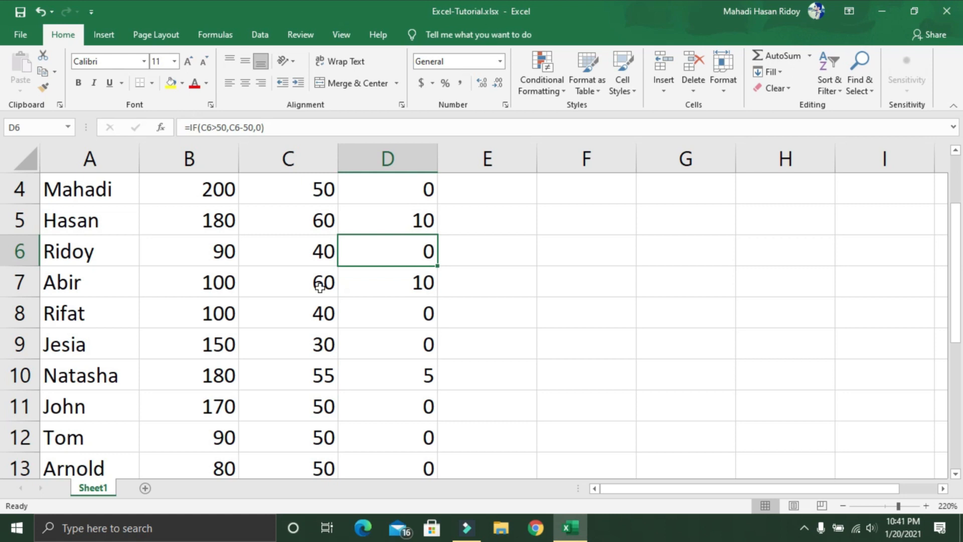
scroll(321, 301, up, 1)
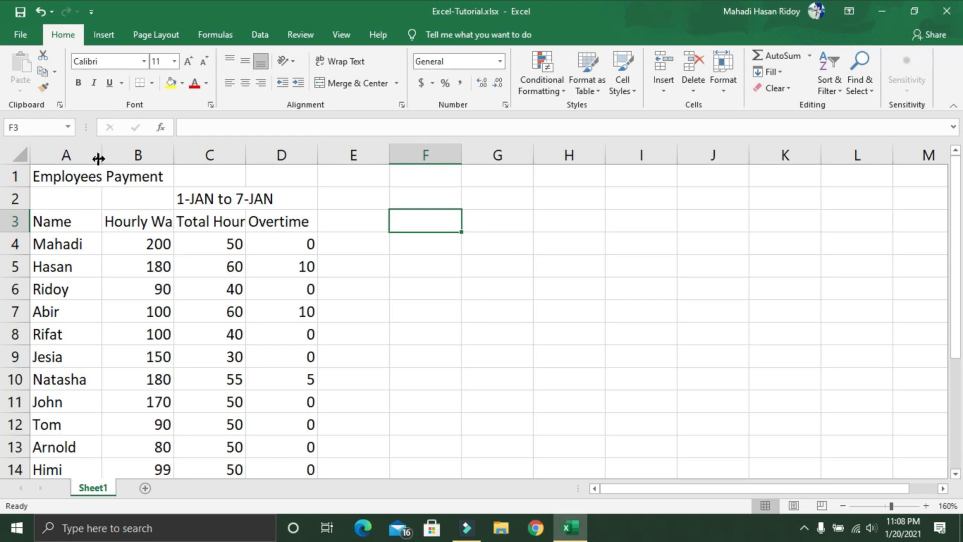
Step: Widen columns A, B and C so the Hourly Wage and Total Hours headers fit fully
drag(98, 158, 143, 160)
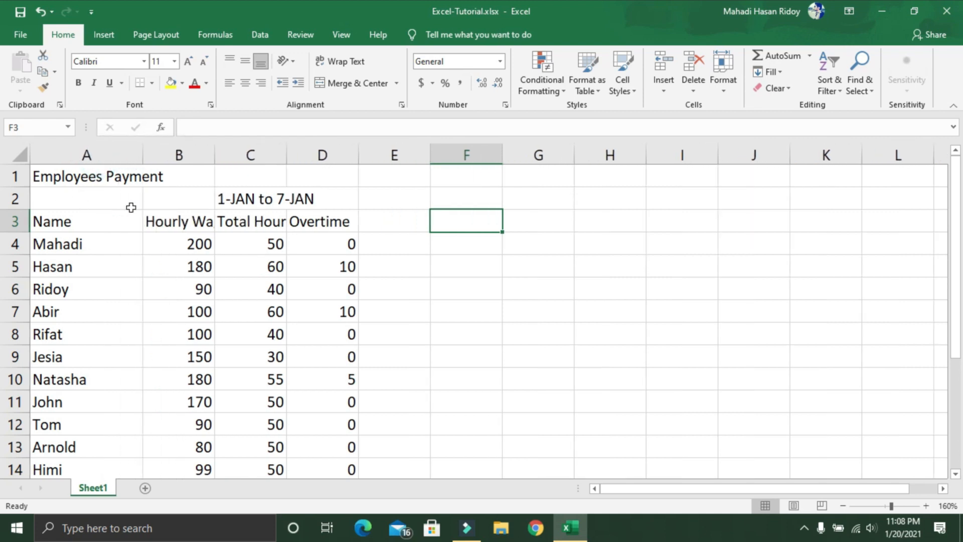
drag(215, 155, 258, 155)
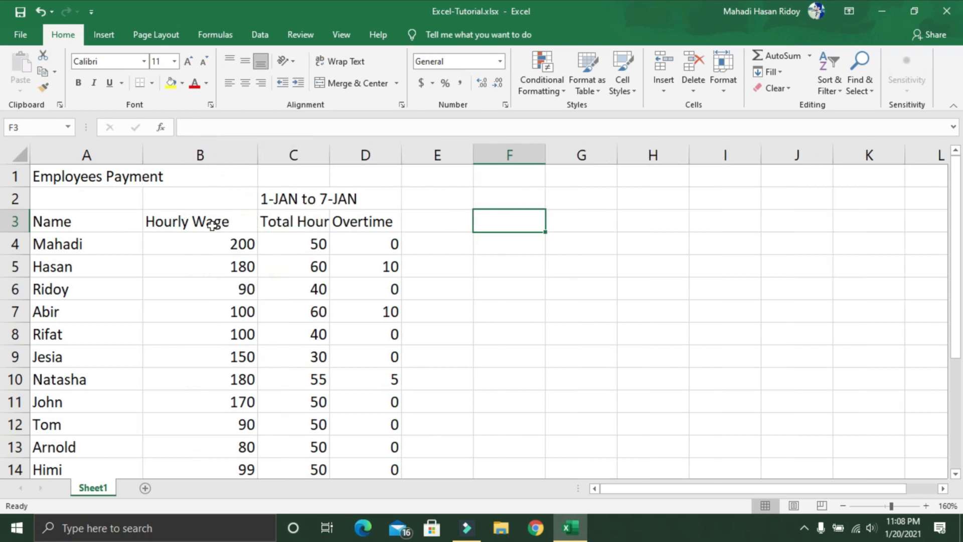
drag(330, 151, 364, 155)
Step: Select the hourly wages in B4 and B5 and review the employee table down to row 18
click(232, 249)
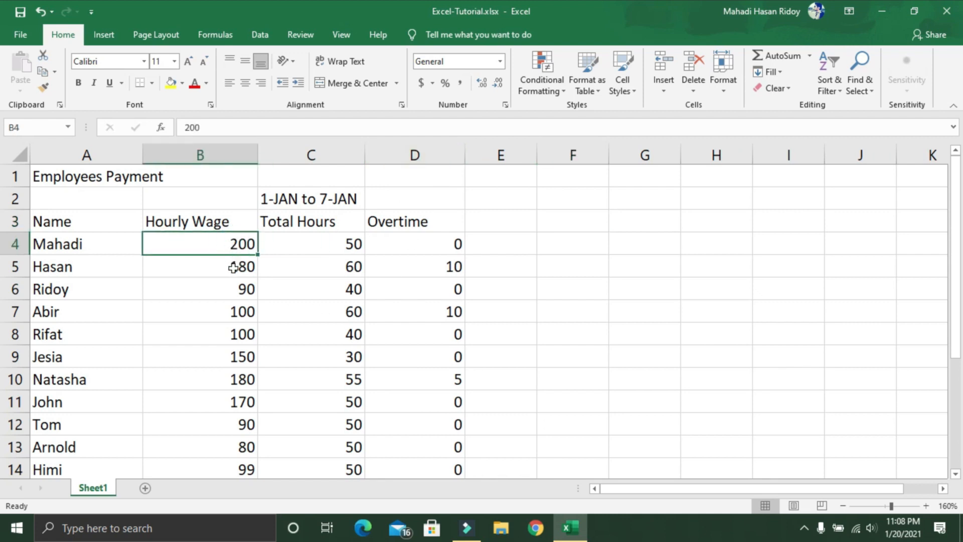
click(232, 264)
click(239, 246)
scroll(226, 248, down, 4)
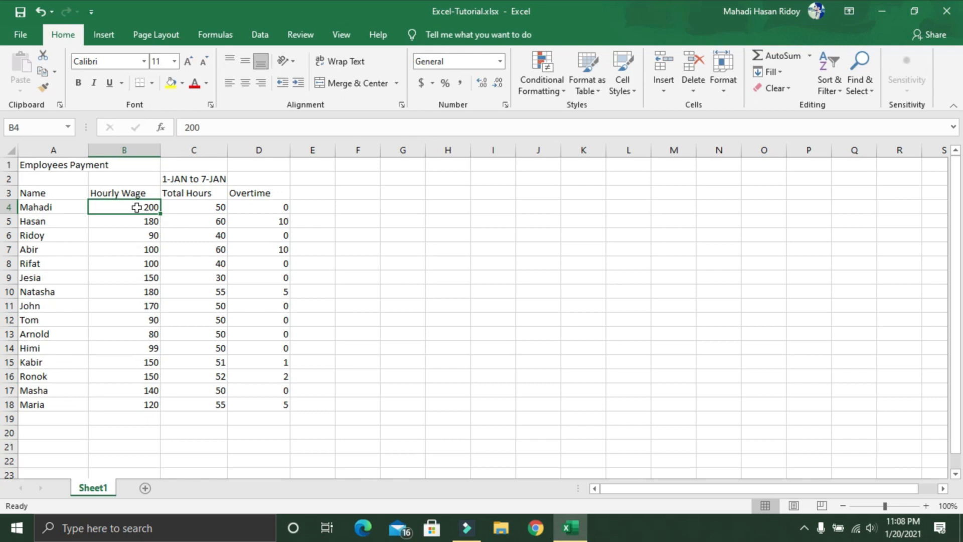
scroll(136, 207, up, 3)
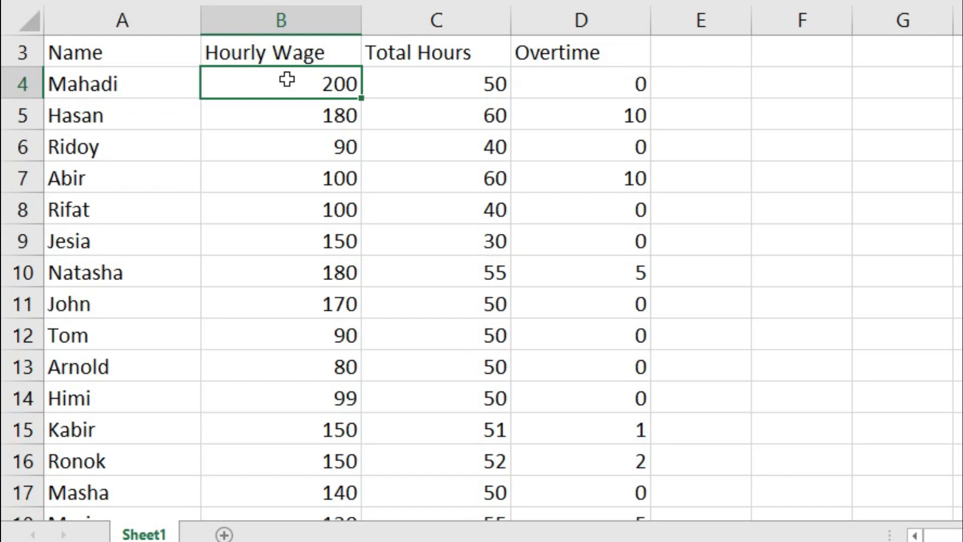
Step: Format the hourly wages in B4:B18 as Currency with the Bangla (Bangladesh) symbol
drag(286, 84, 316, 464)
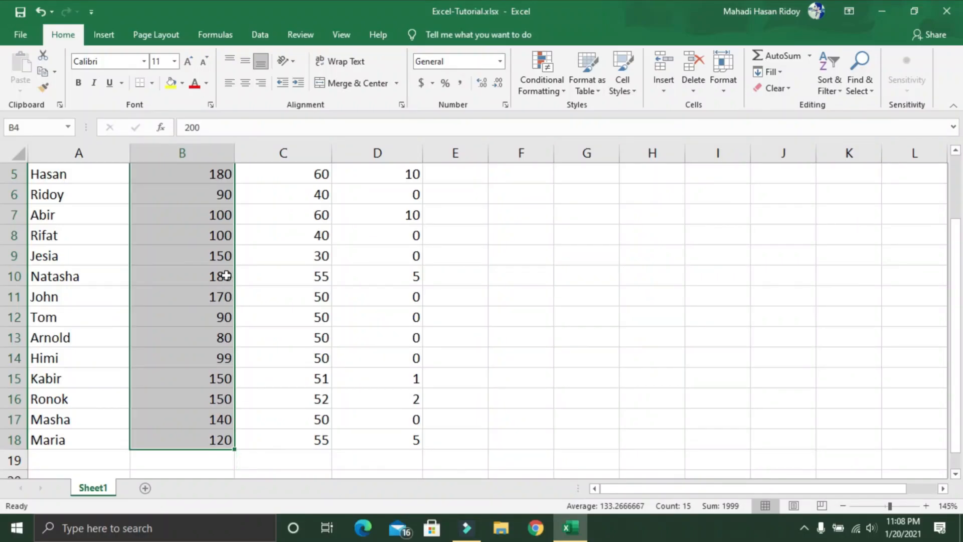
scroll(226, 275, up, 2)
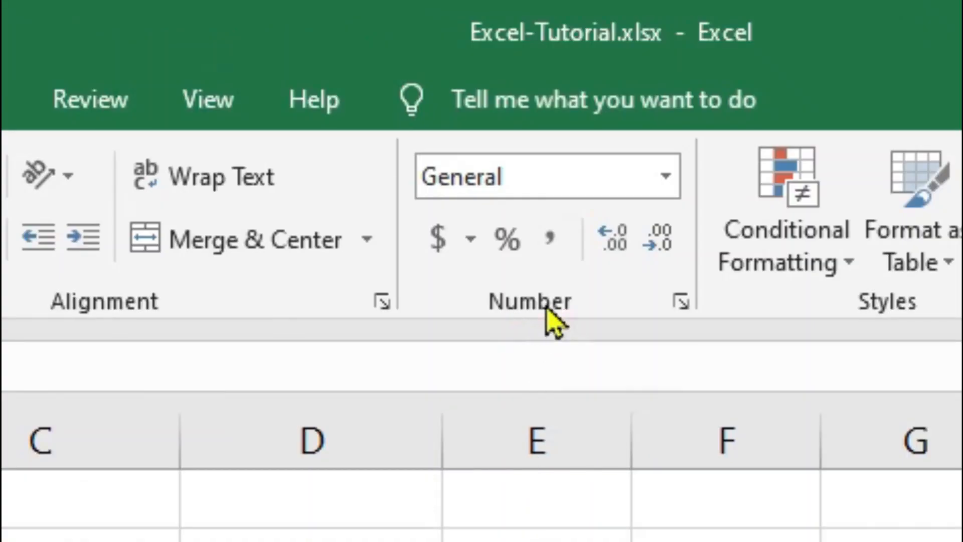
click(681, 301)
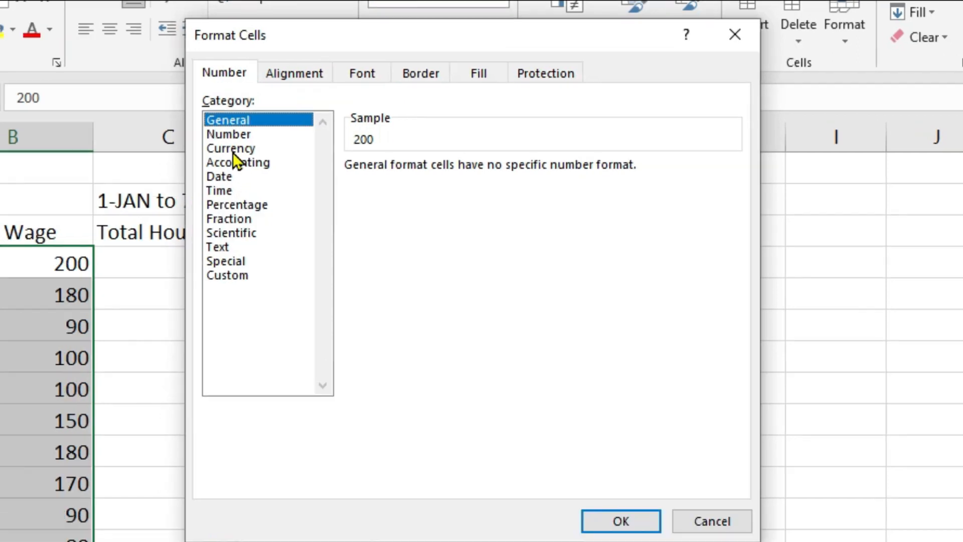
click(258, 141)
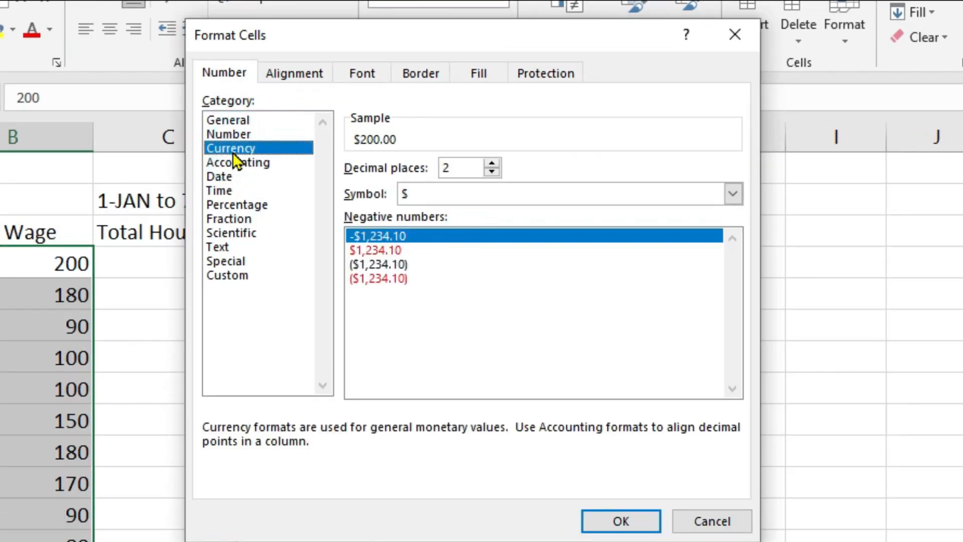
click(733, 196)
scroll(591, 319, down, 3)
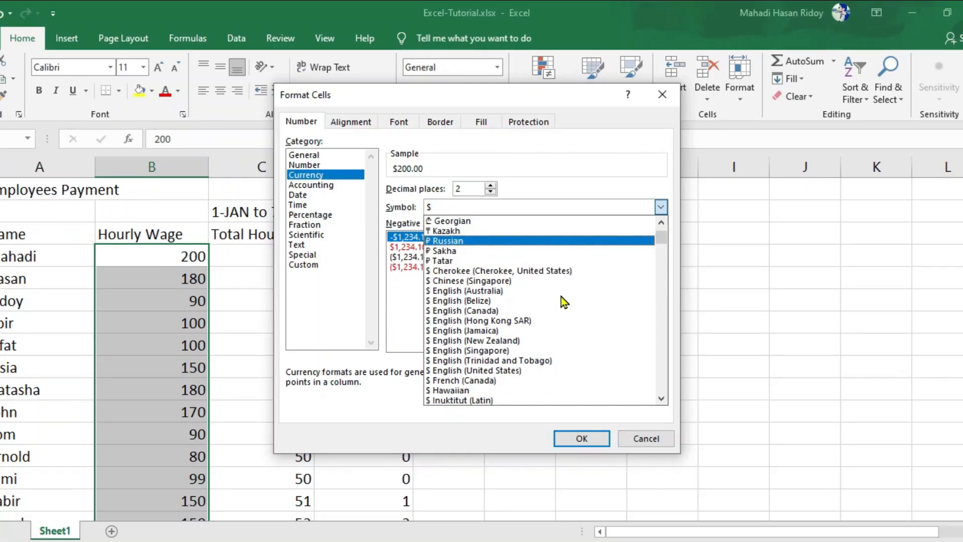
scroll(560, 297, down, 5)
scroll(560, 300, down, 5)
scroll(554, 306, down, 5)
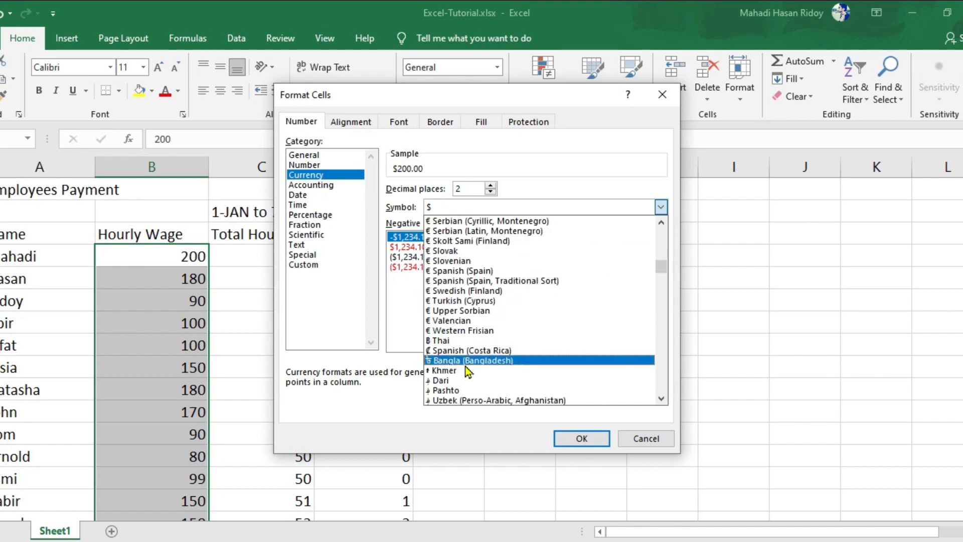
click(479, 365)
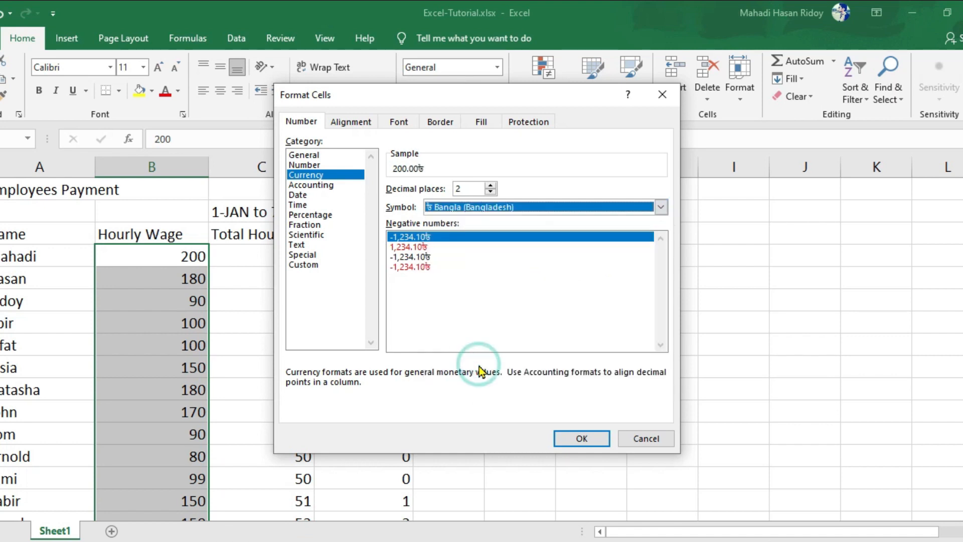
click(582, 440)
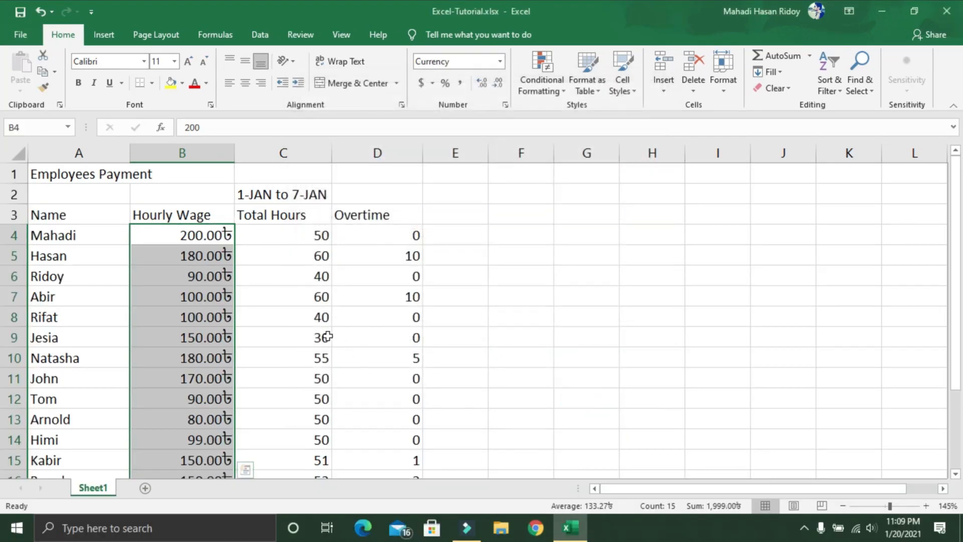
scroll(163, 268, up, 4)
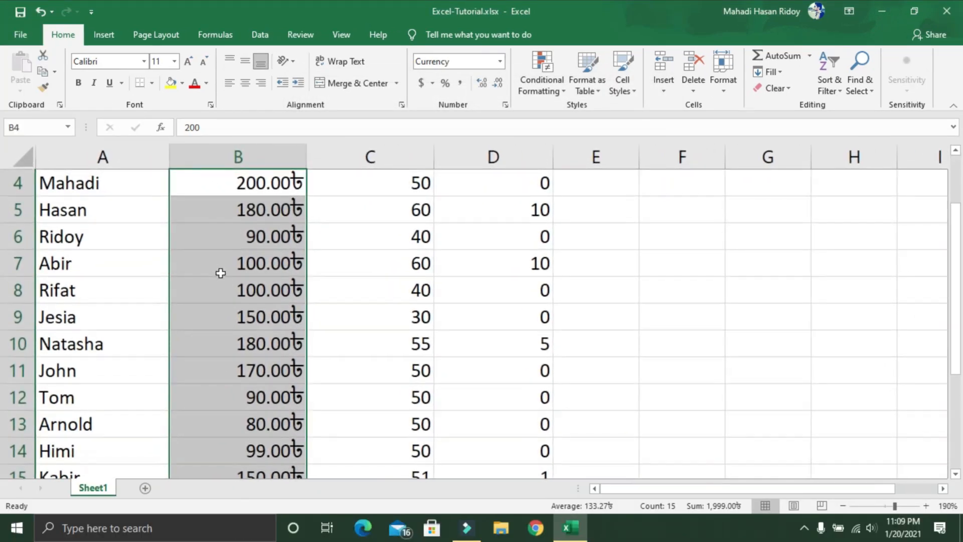
key(ctrl+q)
click(348, 274)
scroll(349, 275, up, 1)
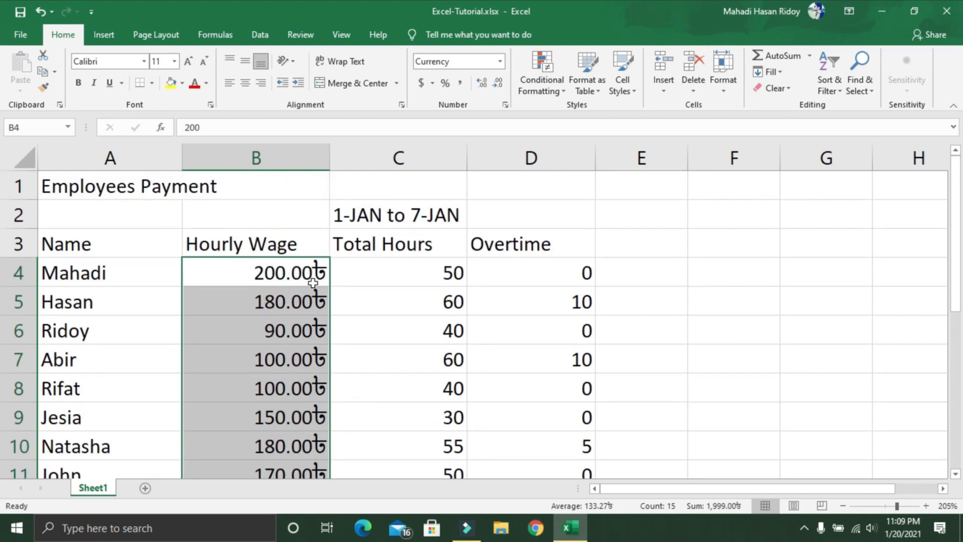
scroll(490, 256, down, 4)
scroll(510, 266, up, 1)
scroll(510, 266, up, 1)
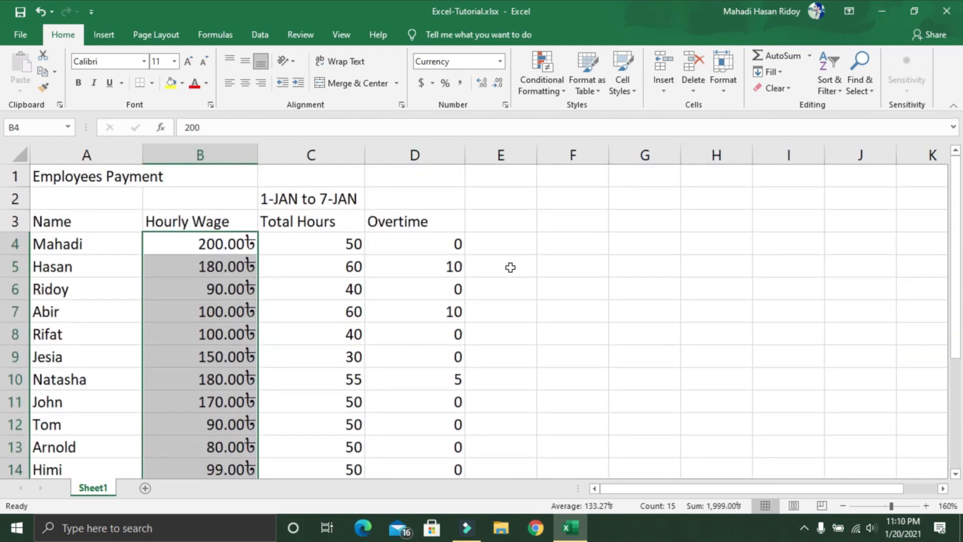
Step: Add the column header Pay in cell E3, beside the Overtime header
click(506, 220)
scroll(552, 229, up, 3)
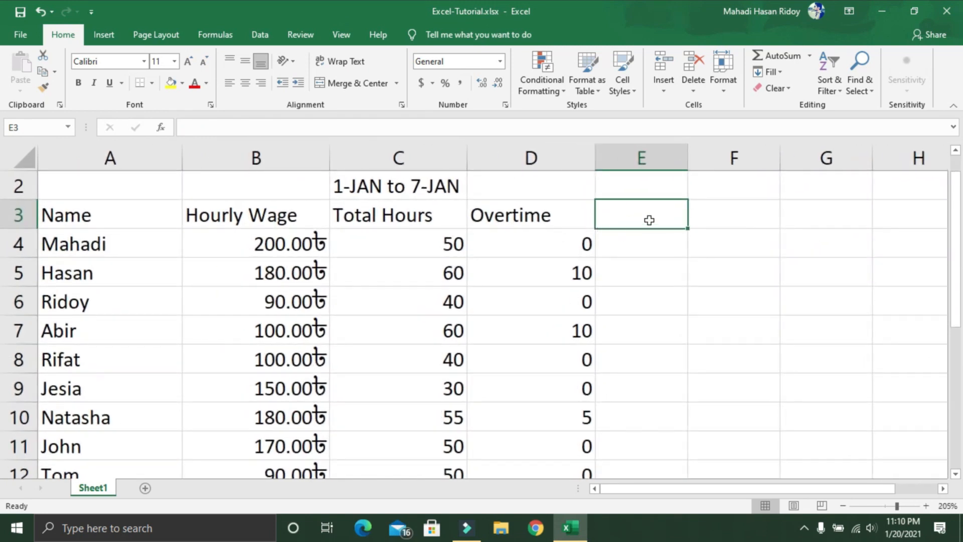
drag(670, 490, 710, 490)
text(Pay)
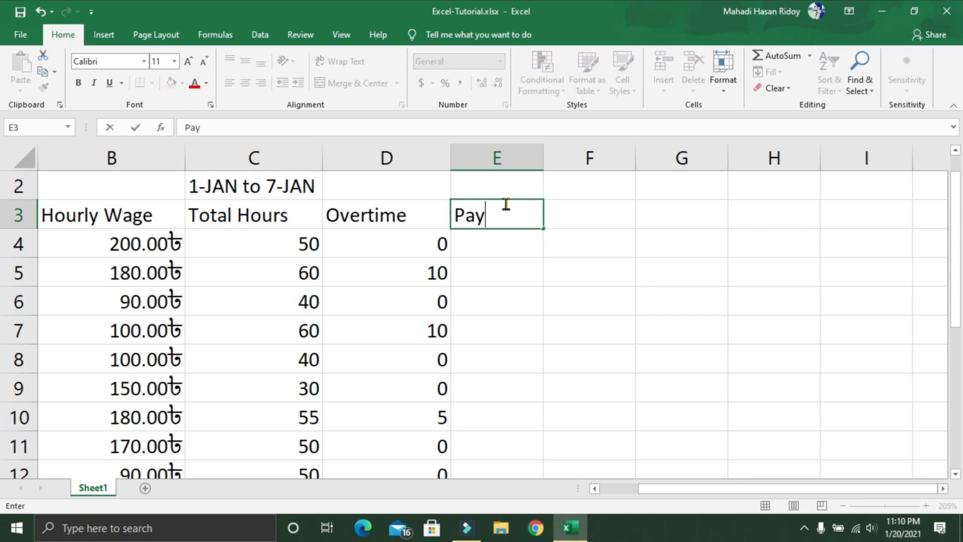
Step: Calculate the first employee's pay in E4 with the formula =B4*C4 and check its wage and hours cells
click(497, 247)
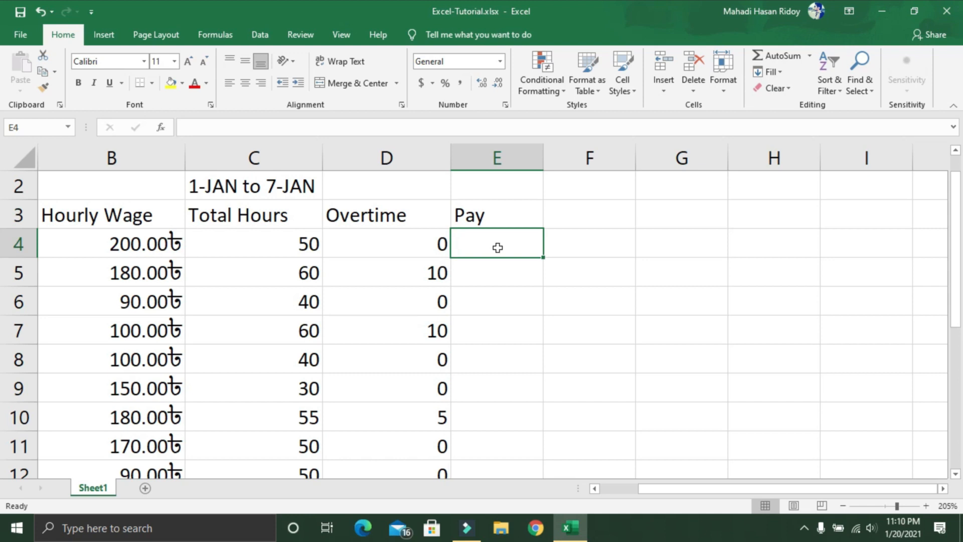
text(=)
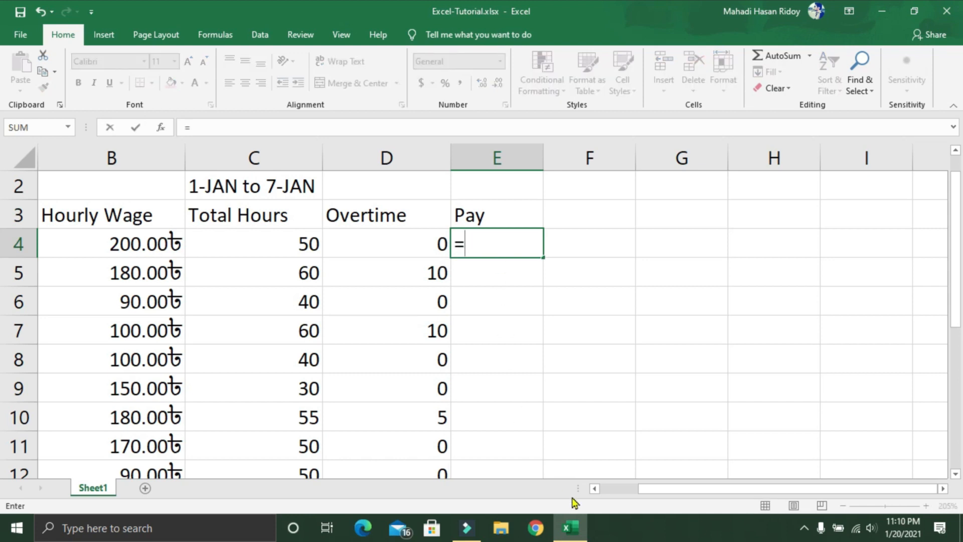
click(129, 246)
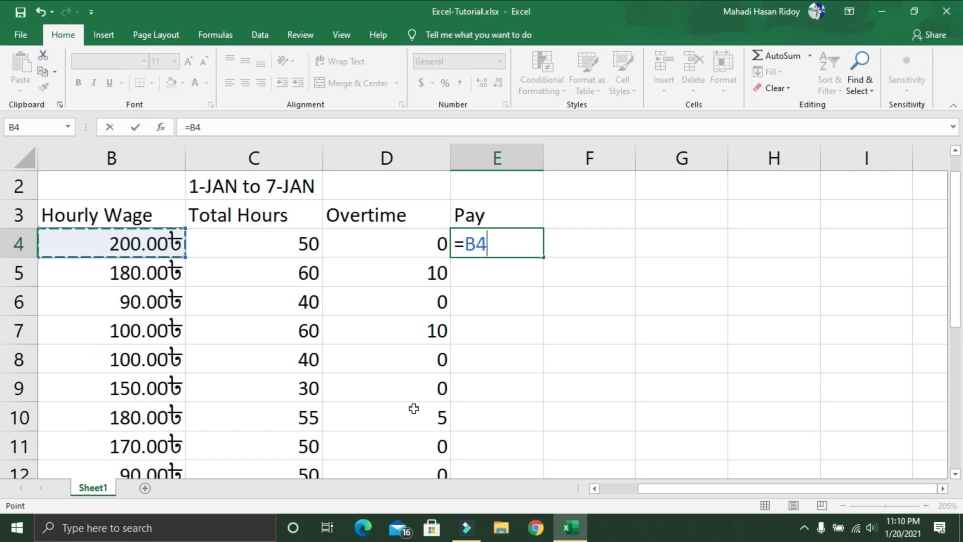
text(*)
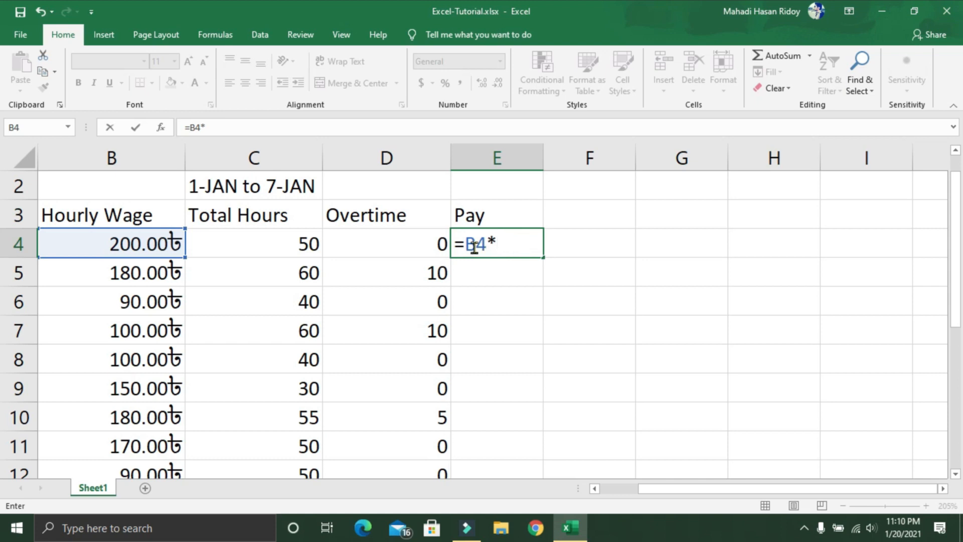
click(295, 247)
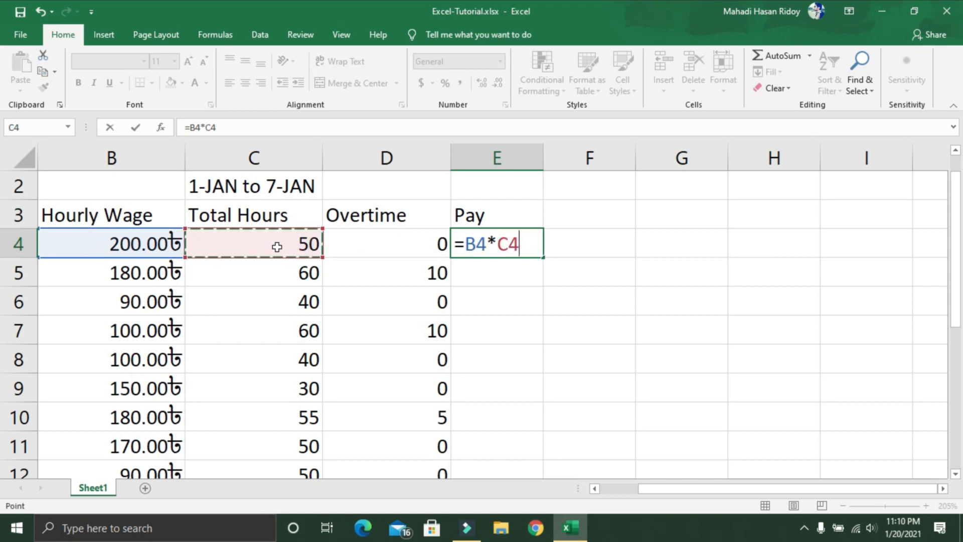
key(Return)
key(Up)
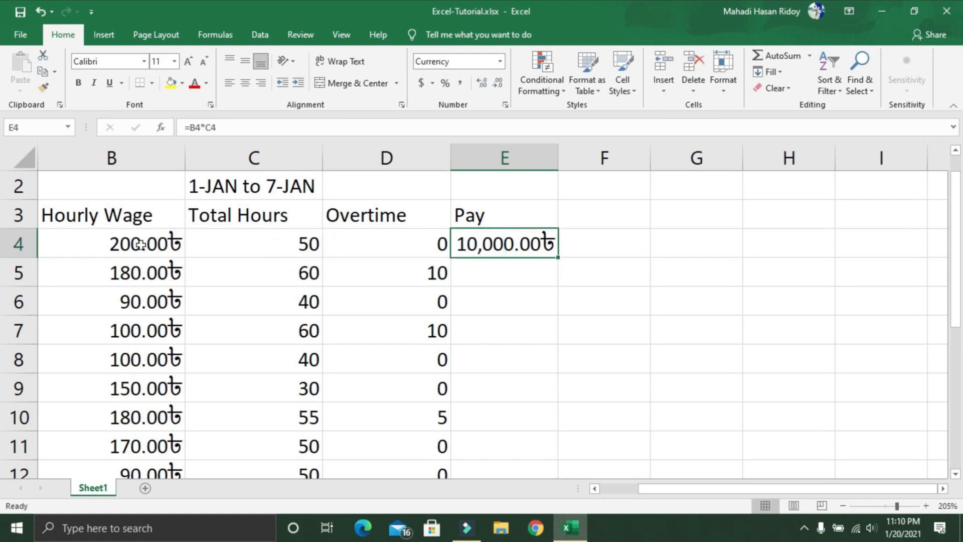
click(101, 245)
click(228, 247)
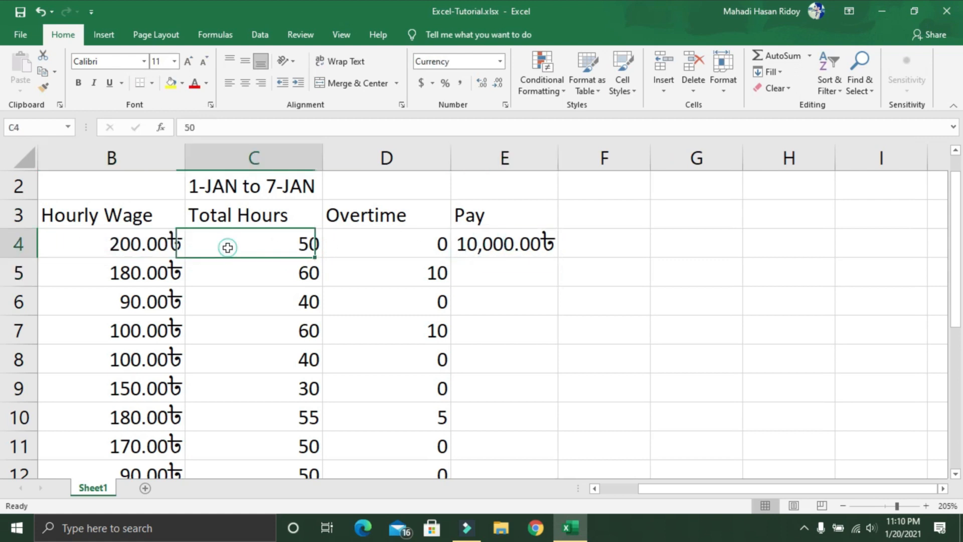
Step: Fill the pay formula from E4 down to E18 and widen column E
click(490, 241)
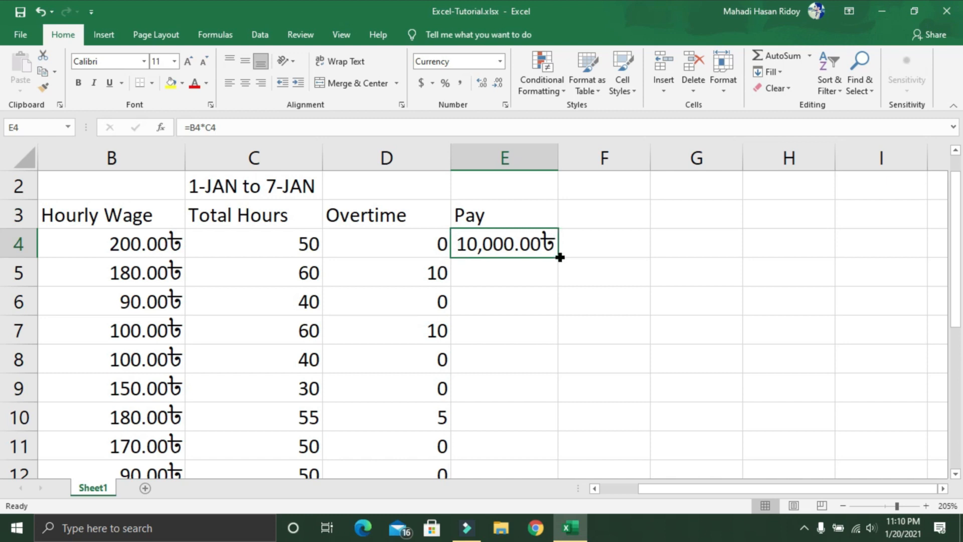
drag(560, 257, 542, 410)
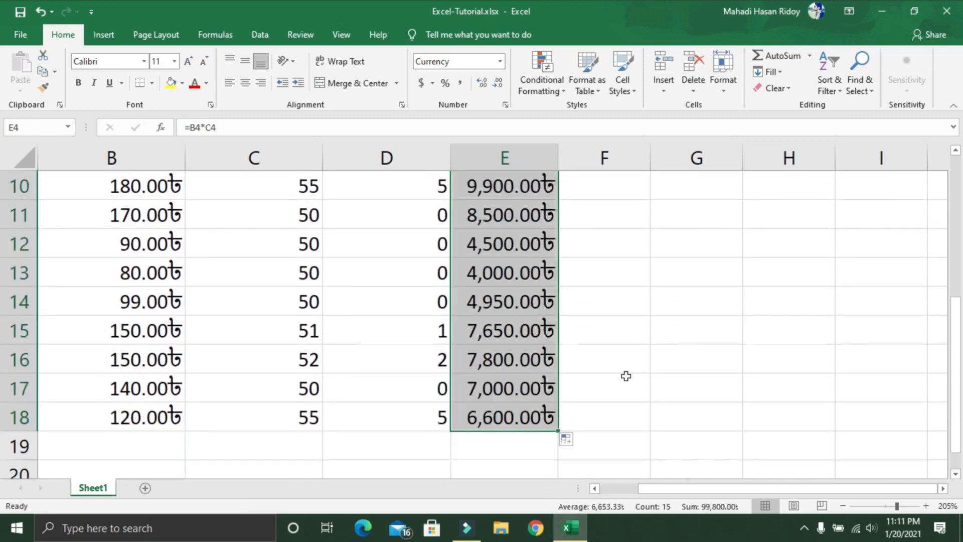
scroll(625, 376, up, 3)
click(597, 300)
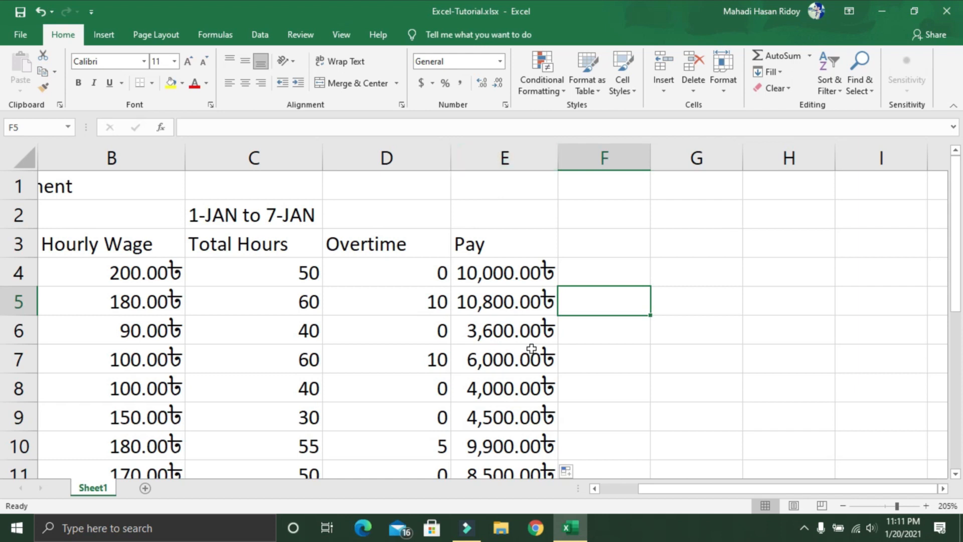
drag(557, 155, 597, 159)
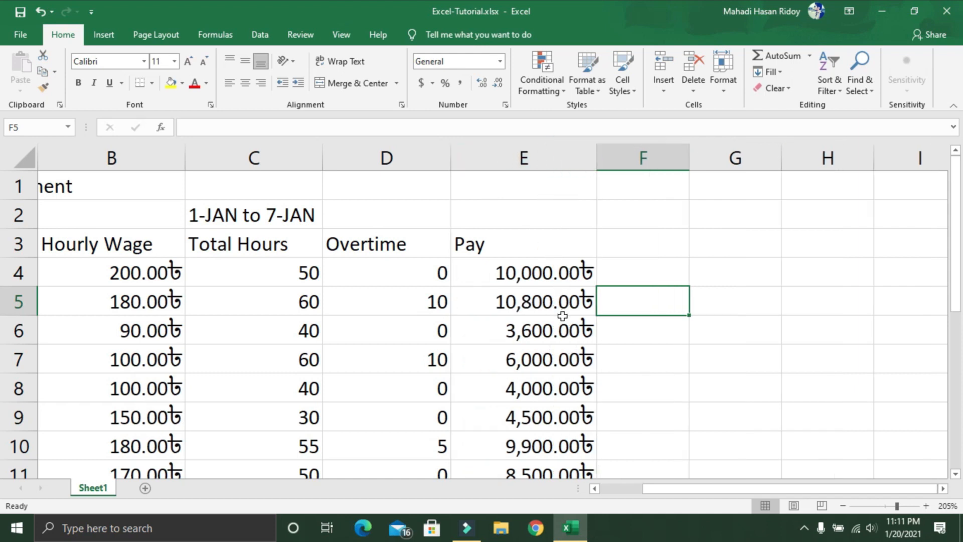
Step: Add the column header Bonus in cell F3 and start a formula in F4
click(659, 239)
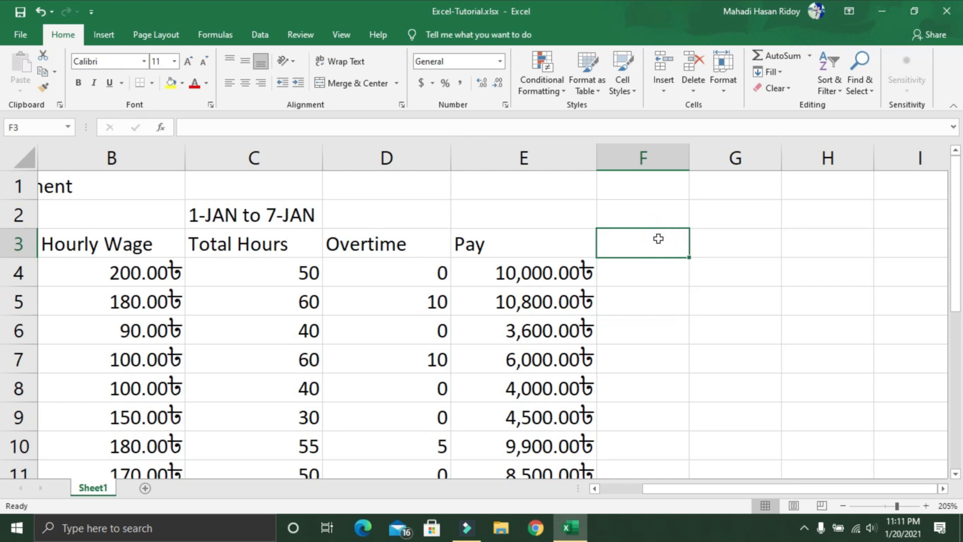
text(Bonus)
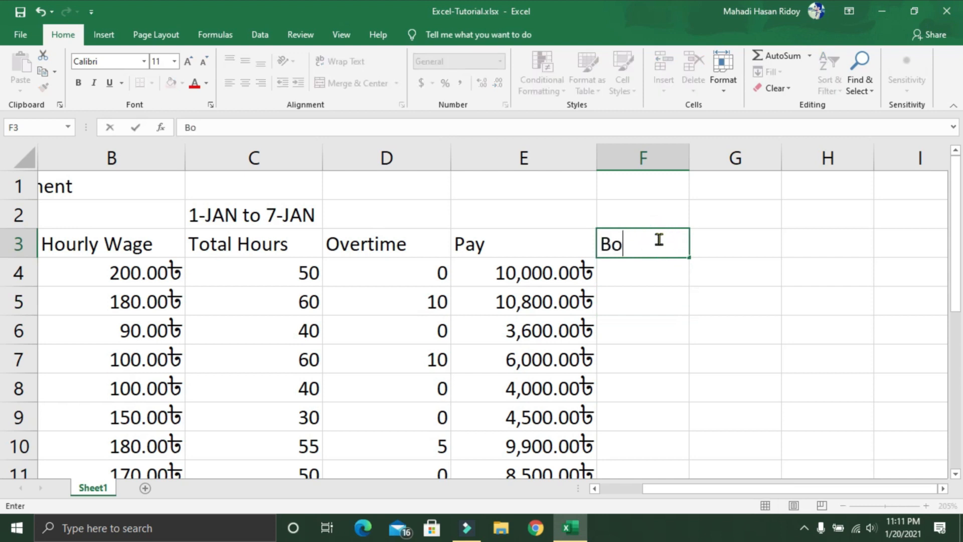
click(650, 278)
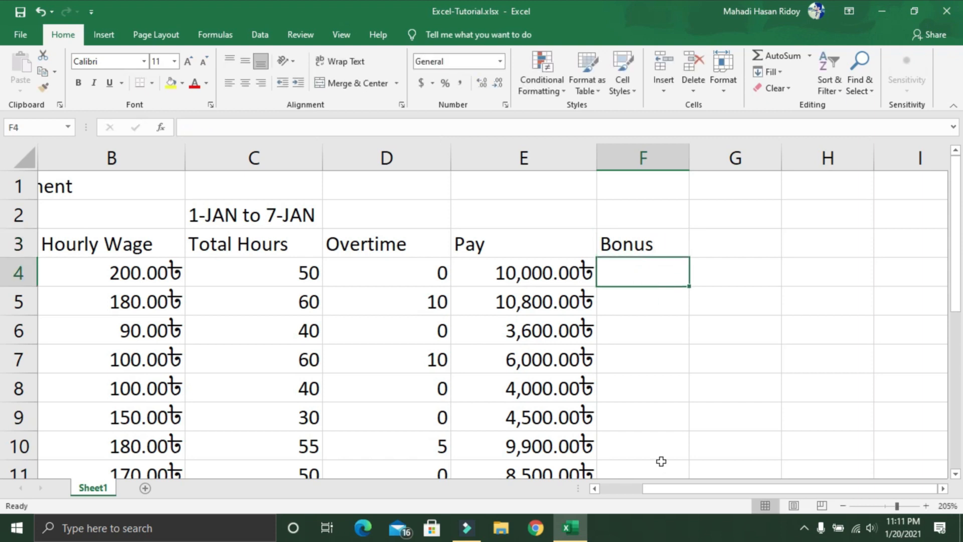
click(637, 276)
text(=)
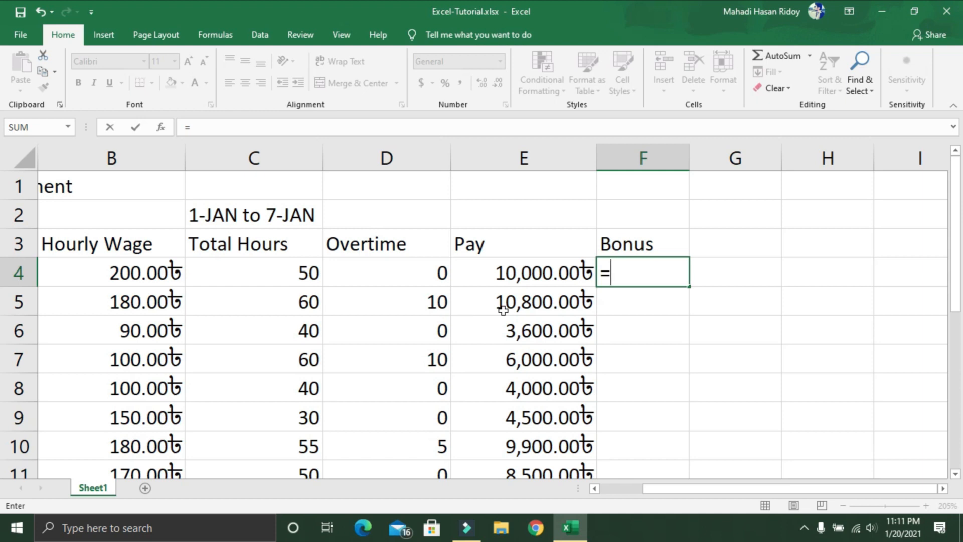
click(398, 310)
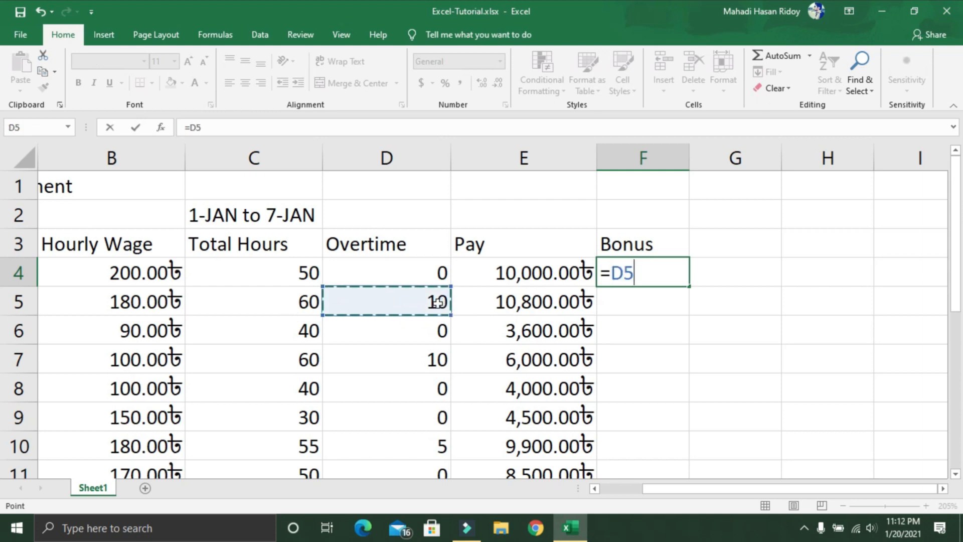
key(BackSpace)
key(BackSpace)
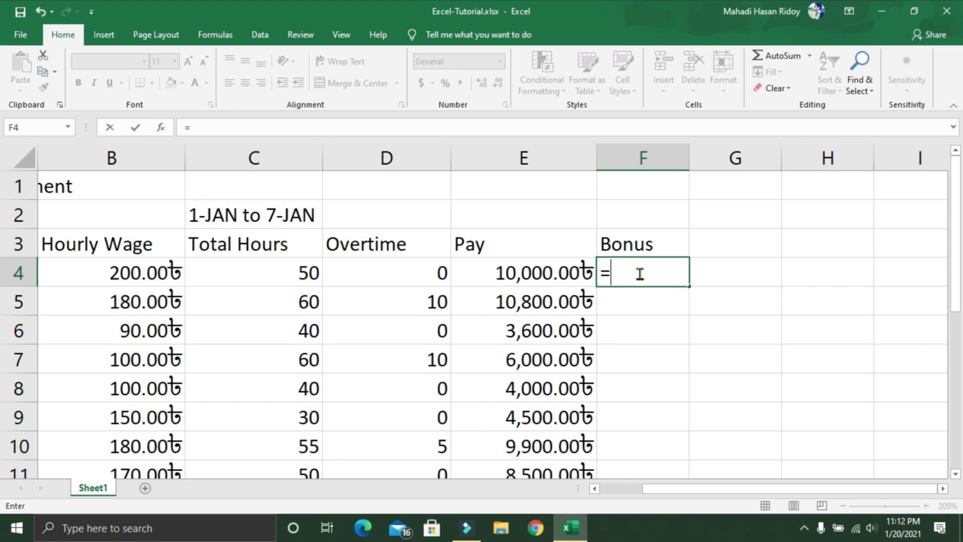
Step: Complete the bonus formula in F4 as =0.5*B4*D4, multiplying half the hourly wage by the overtime hours
text(0.5*)
click(145, 273)
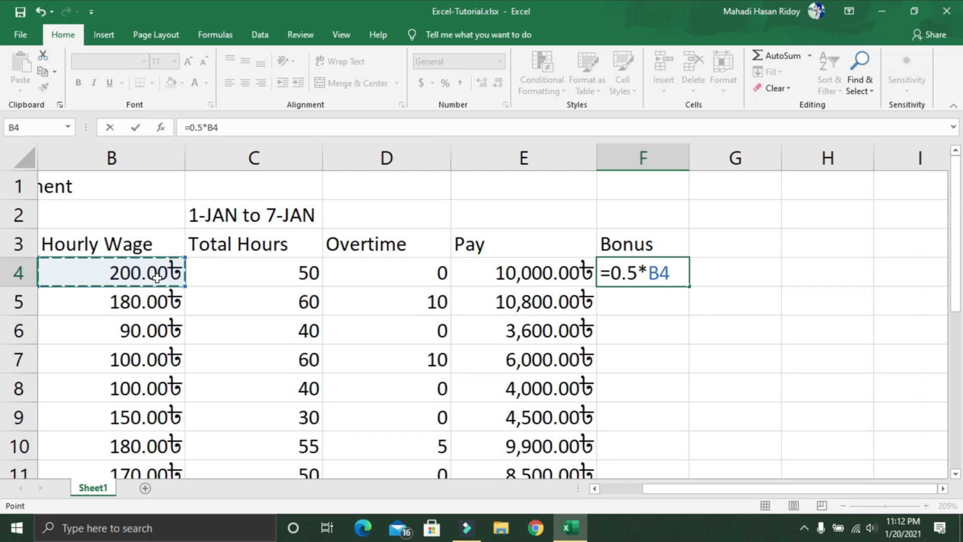
text(*)
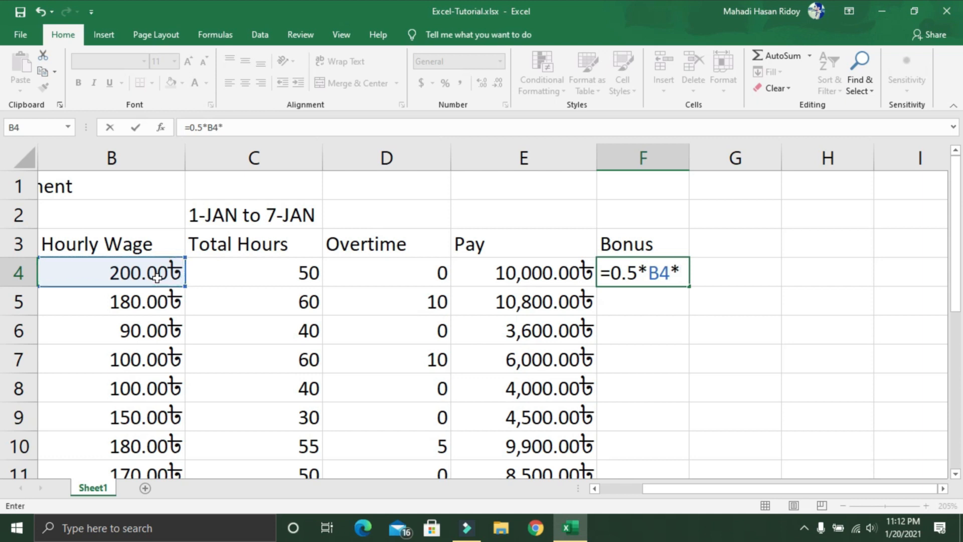
click(357, 277)
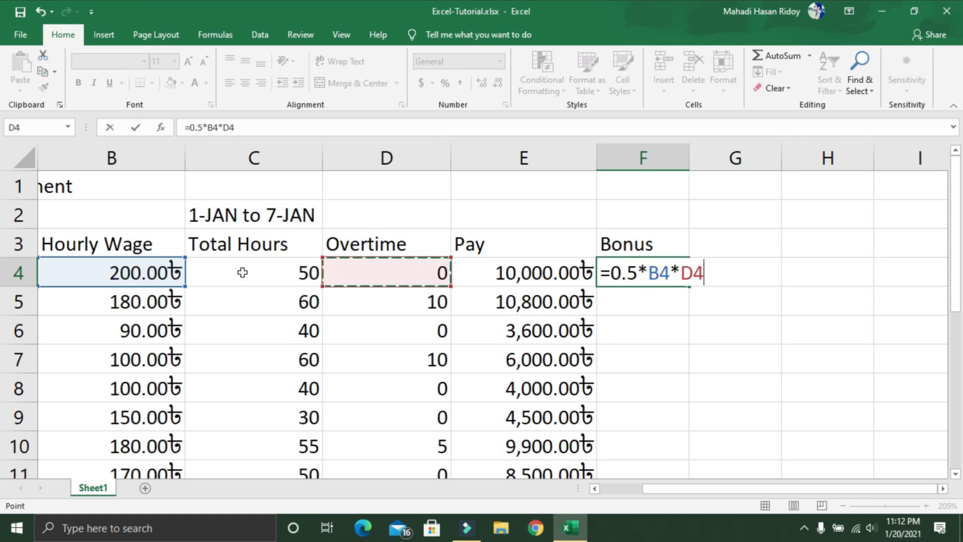
key(Return)
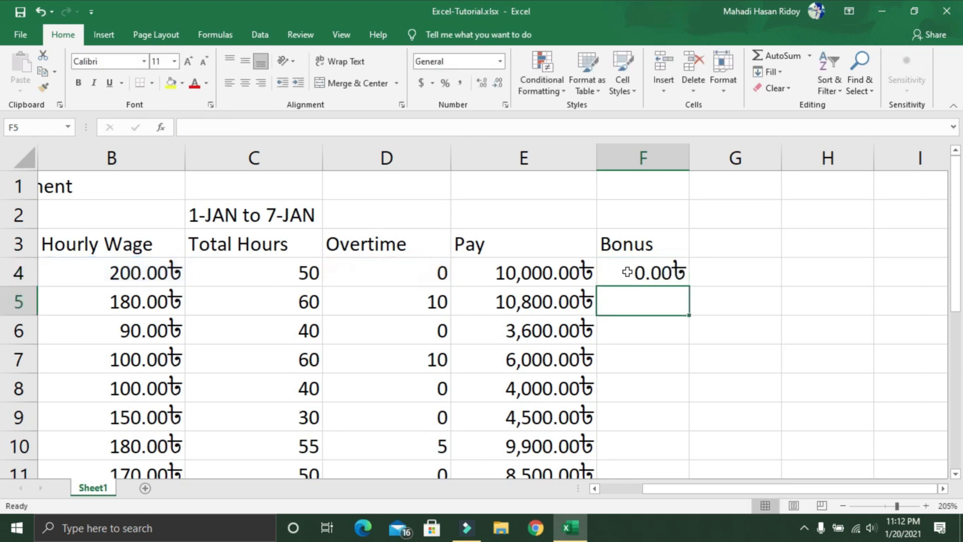
Step: Fill the bonus formula from F4 down to F18 for all employees
click(628, 272)
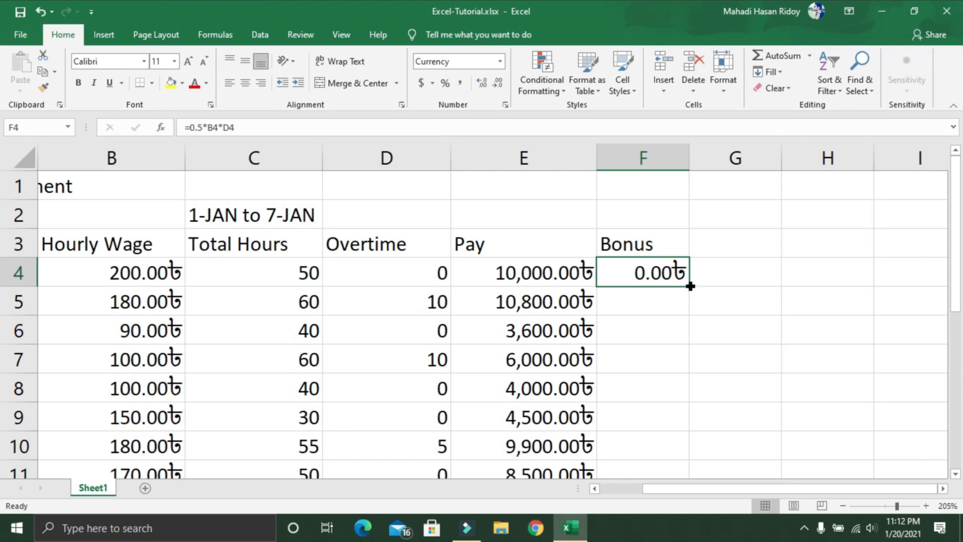
drag(690, 286, 679, 436)
scroll(741, 376, up, 2)
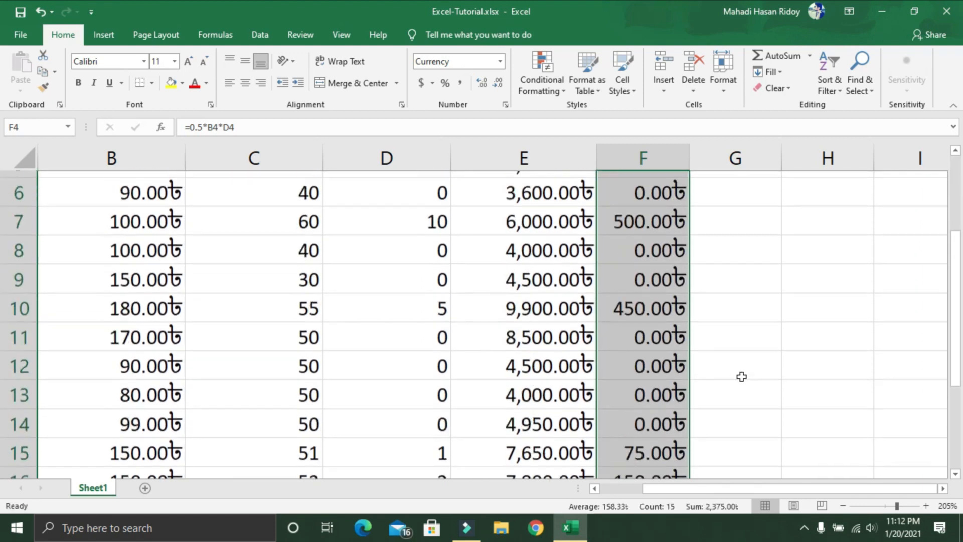
scroll(741, 376, up, 2)
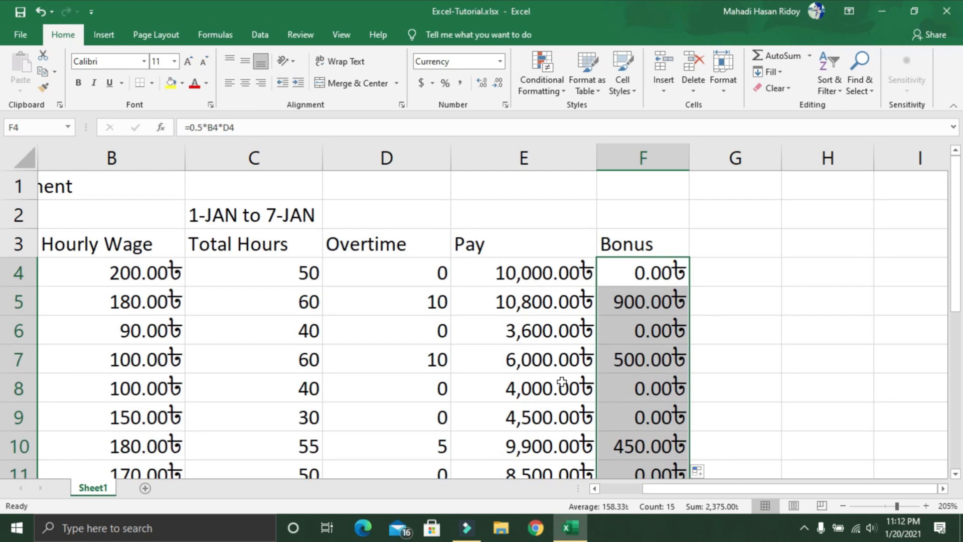
Step: Compare the overtime hours with the bonus amounts in rows 4 and 7
click(420, 274)
click(649, 271)
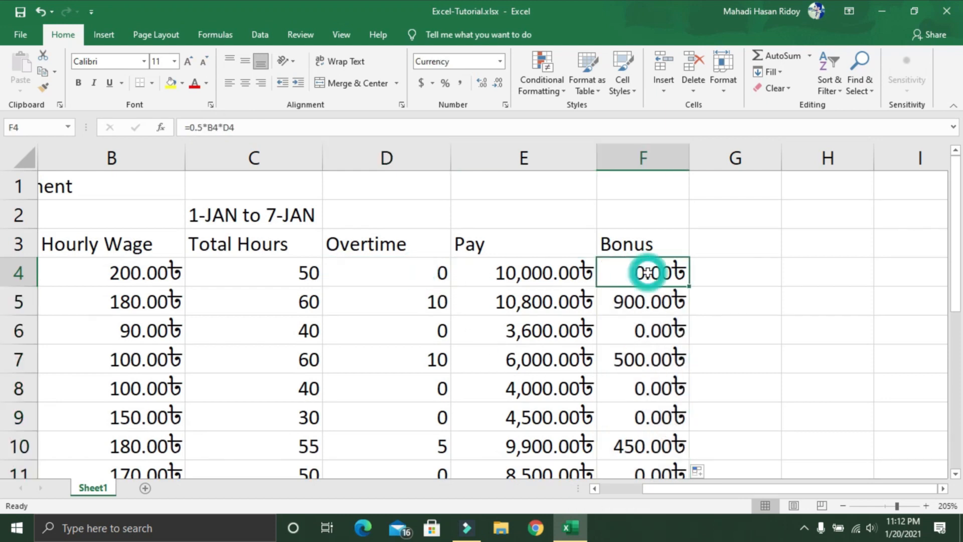
click(410, 359)
click(667, 362)
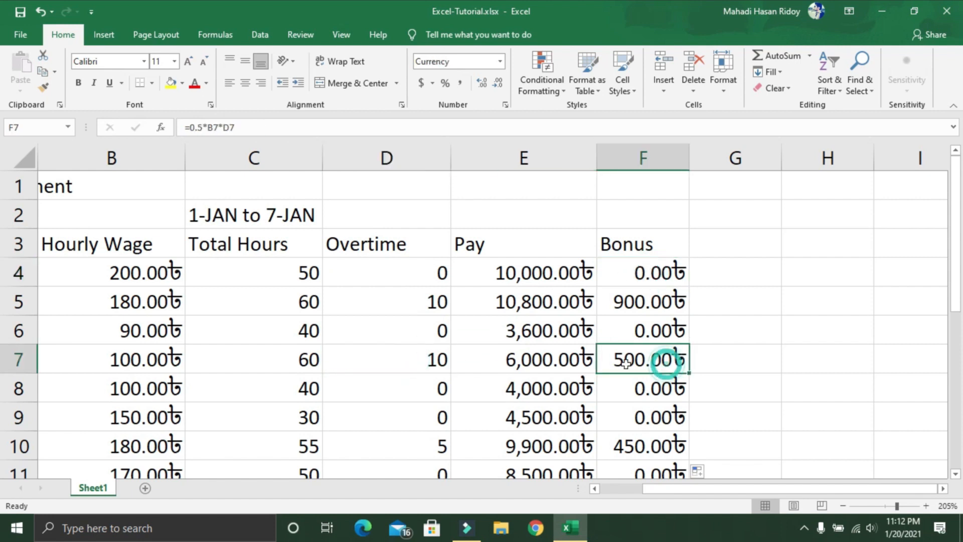
Step: Add the column header Total in cell G3, beside the Bonus header
double_click(733, 237)
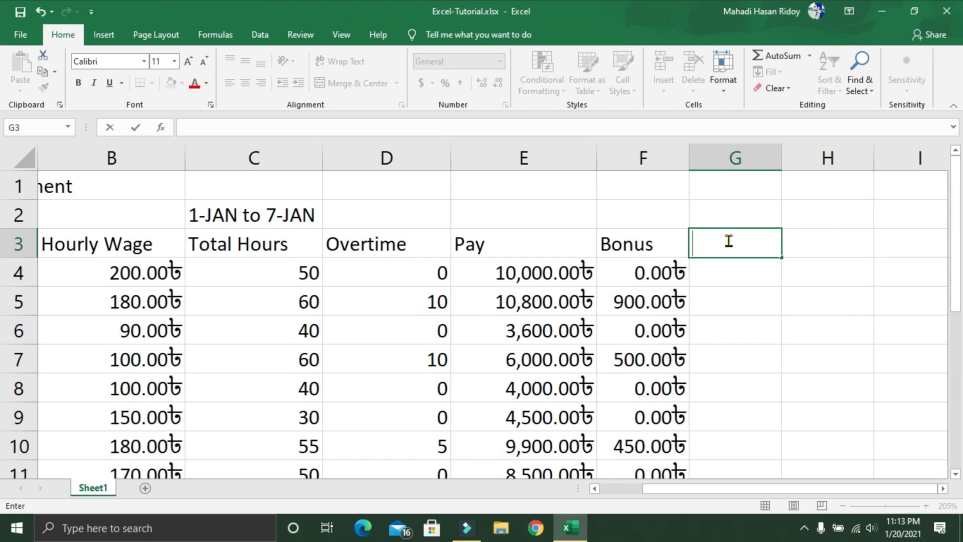
text(Total)
click(540, 282)
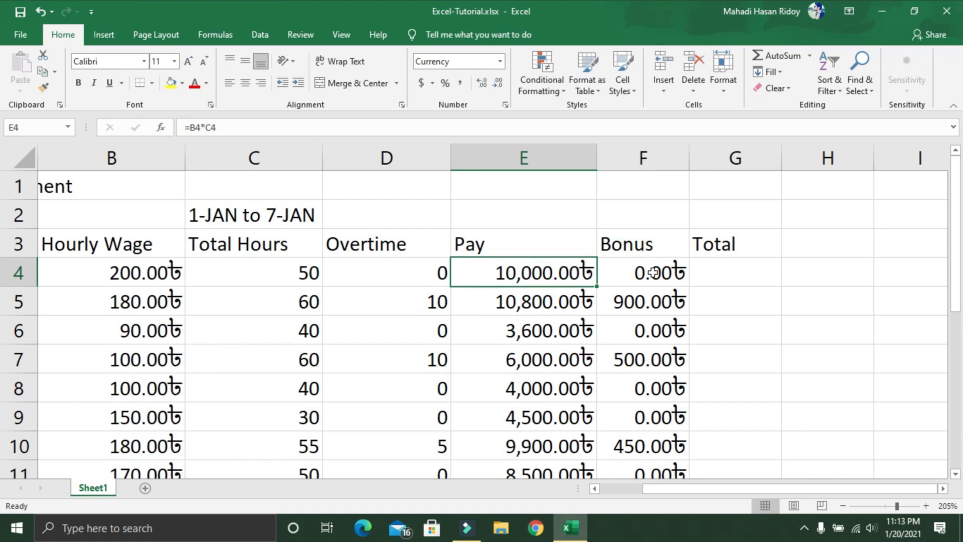
Step: Enter the formula =E4+F4 in G4 to add the first employee's pay and bonus
click(749, 268)
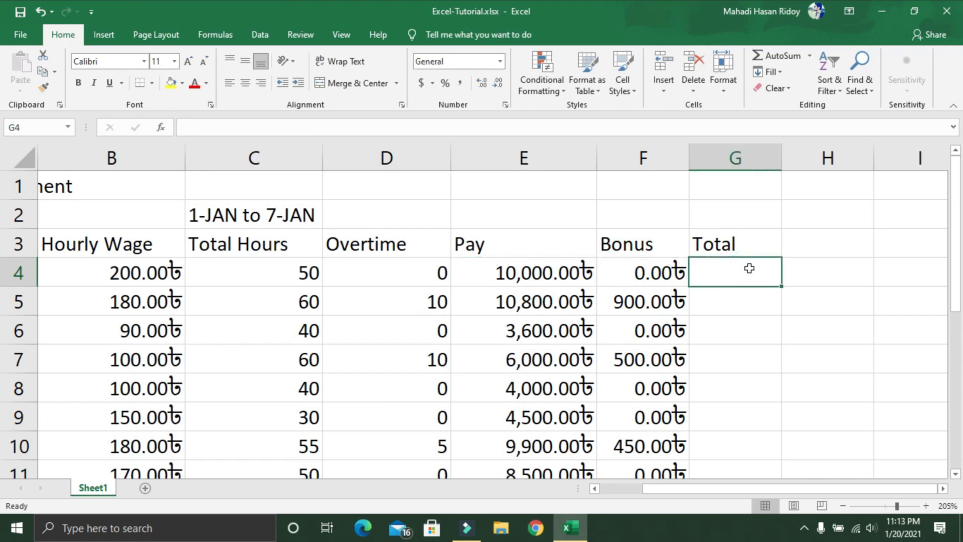
text(=)
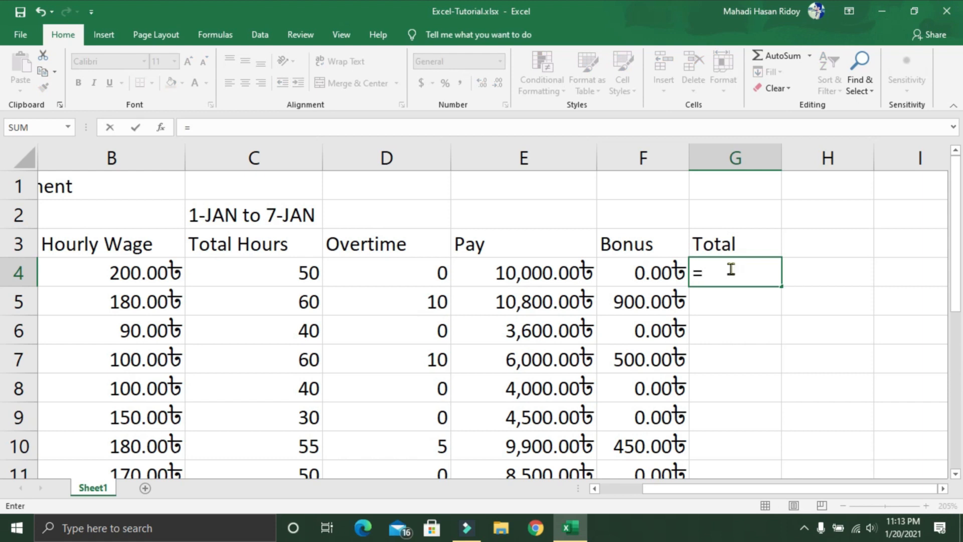
click(537, 274)
text(+)
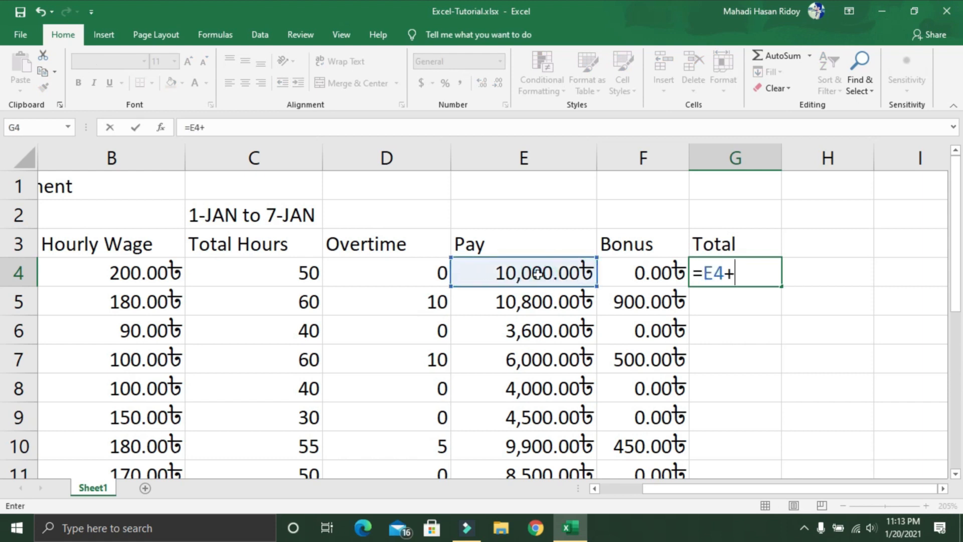
click(609, 269)
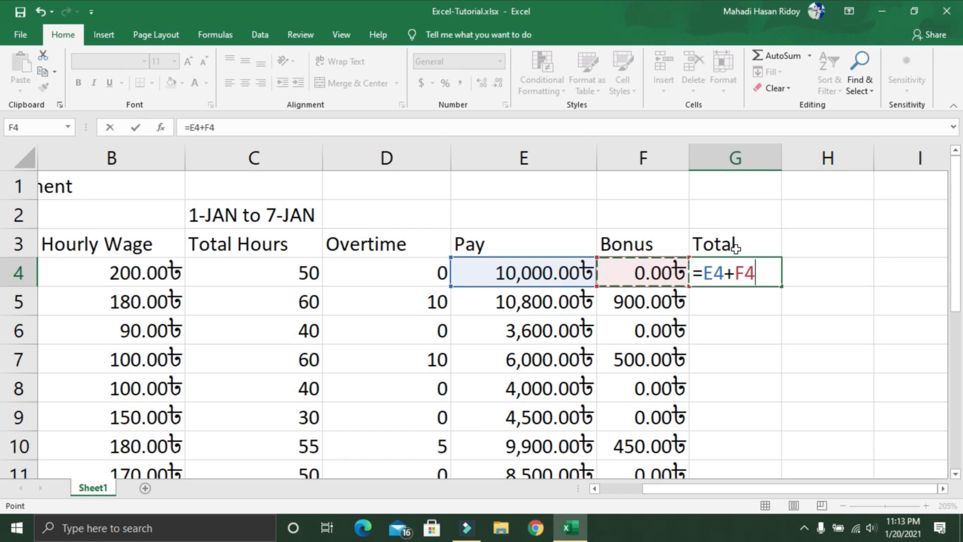
key(Return)
Step: Fill the total formula from G4 down to G18 for all employees
click(741, 278)
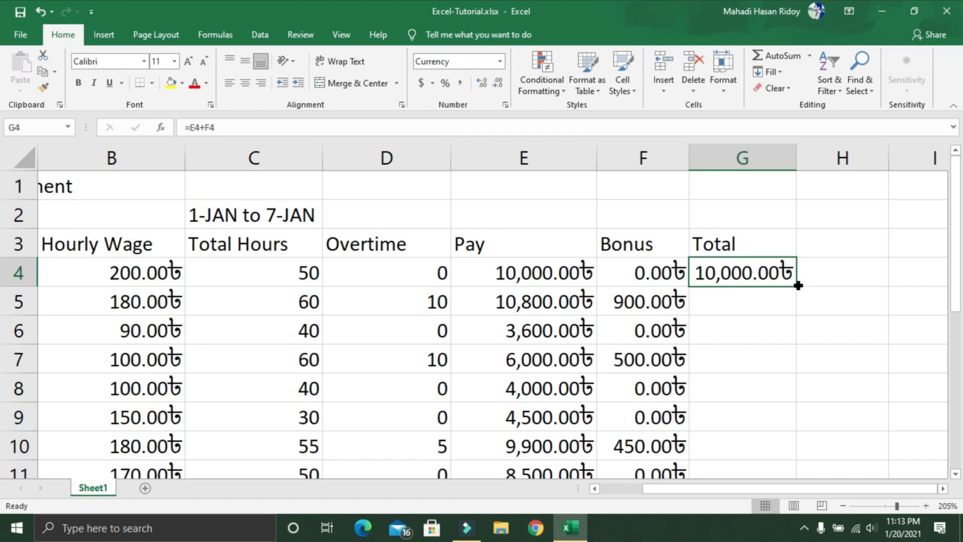
drag(798, 285, 802, 435)
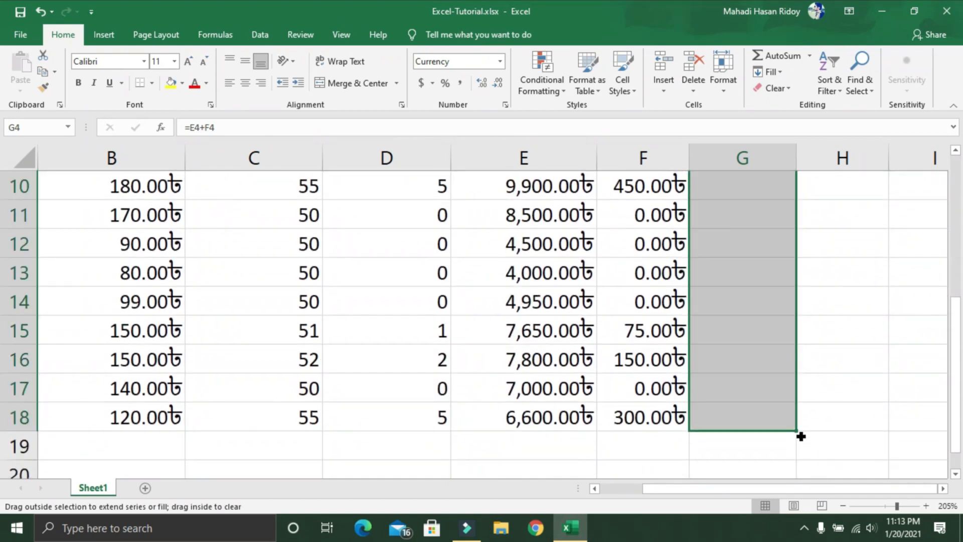
scroll(805, 359, up, 3)
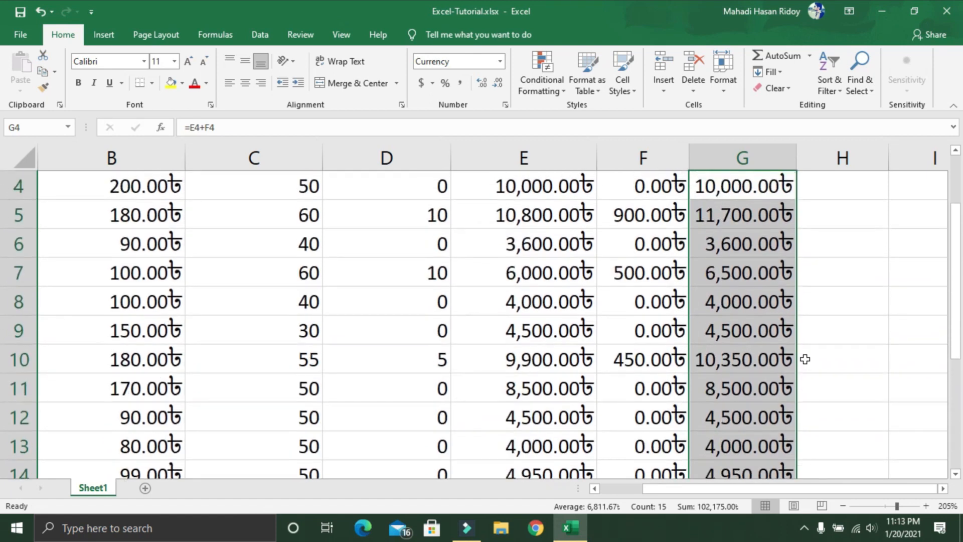
Step: Check the row 5 total in G5 against its pay in E5 and bonus in F5
click(619, 300)
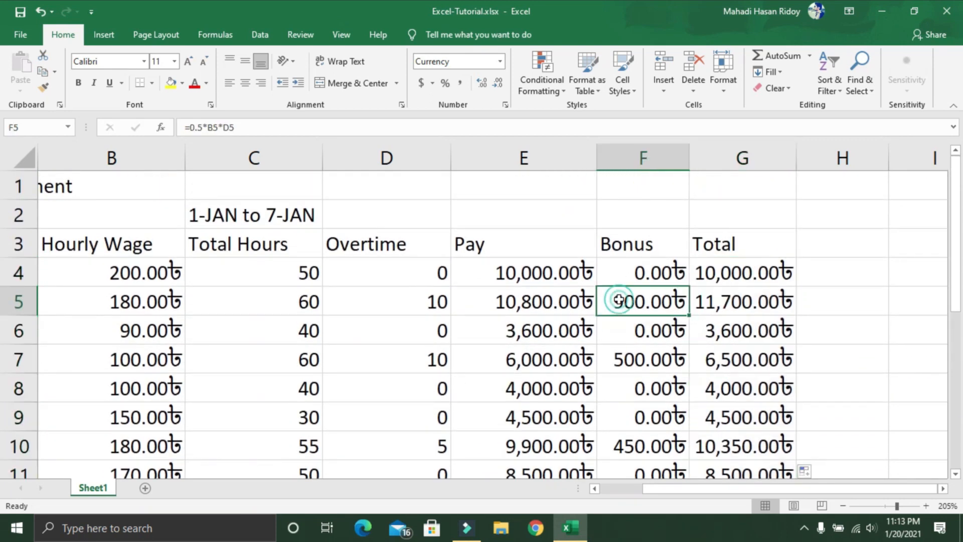
click(501, 310)
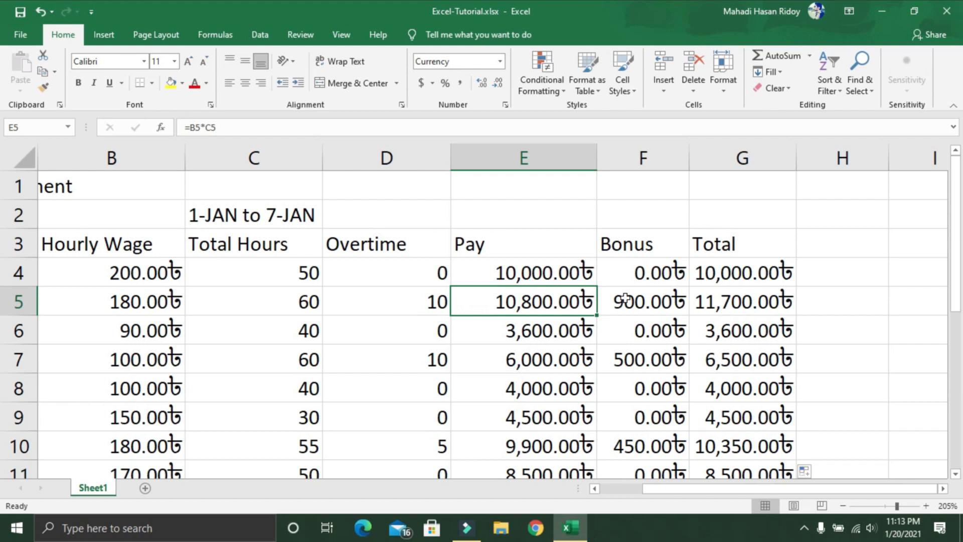
click(647, 295)
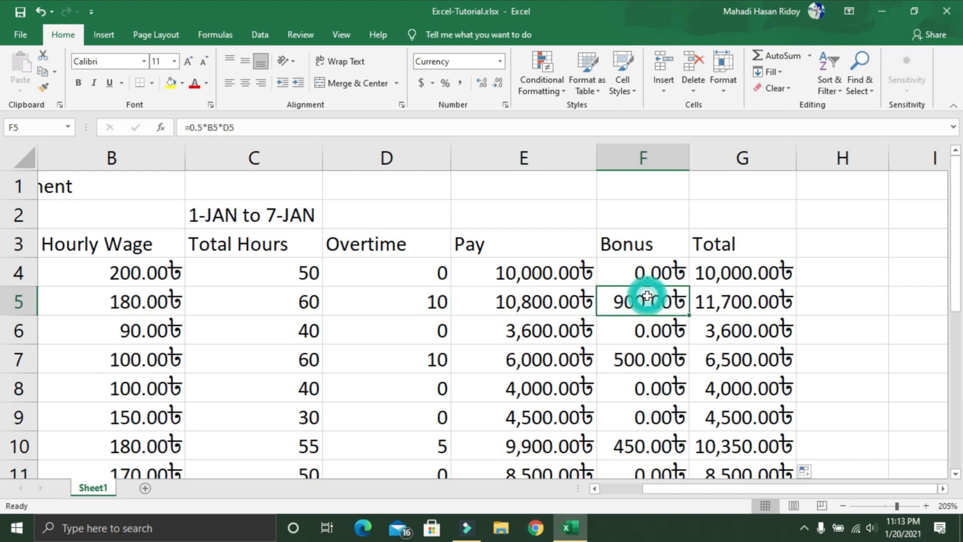
click(718, 301)
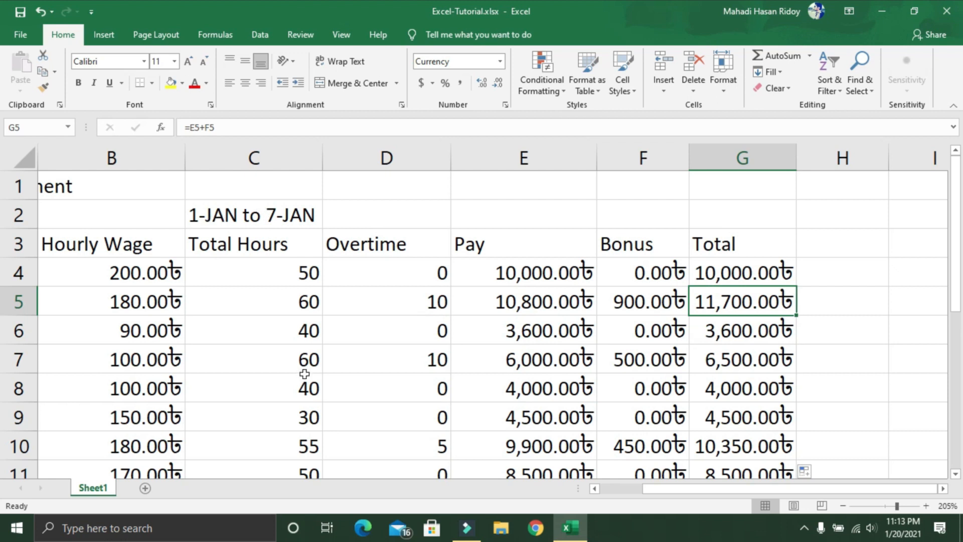
Step: Widen columns F and G so the bonus and total amounts fit in their cells
scroll(306, 377, down, 5)
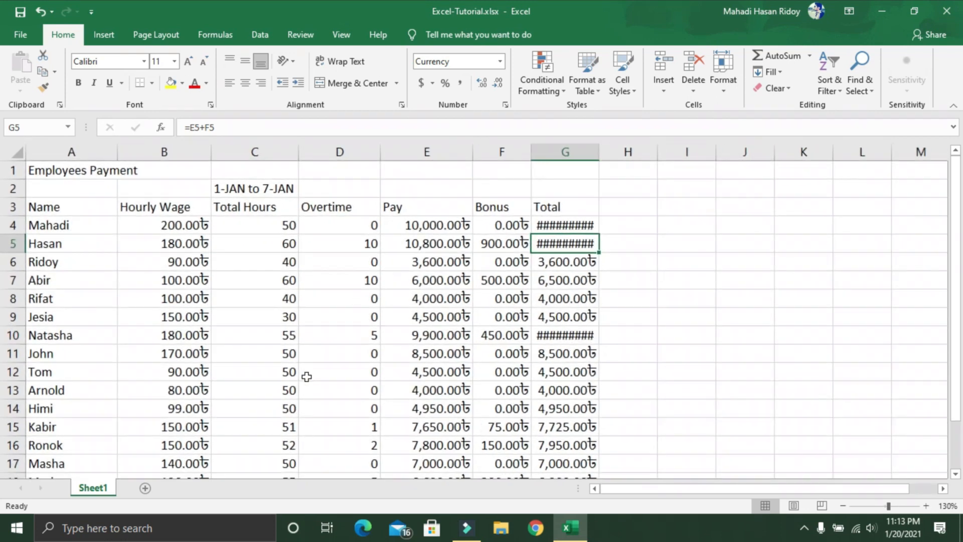
drag(529, 148, 558, 149)
drag(624, 144, 646, 149)
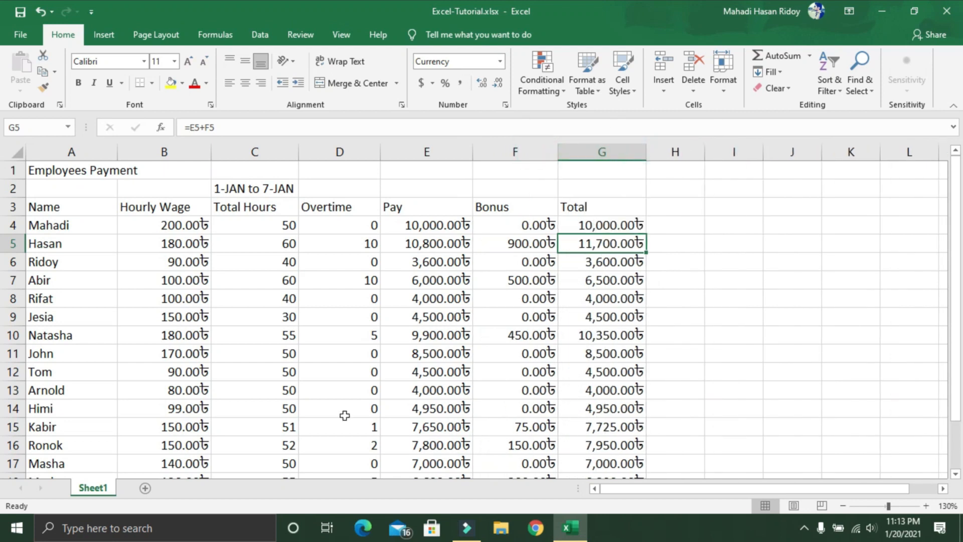
Step: Enter the summary labels Maximum, Minimum, Average and Total in cells A20 to A23 below the employee list
scroll(298, 406, down, 2)
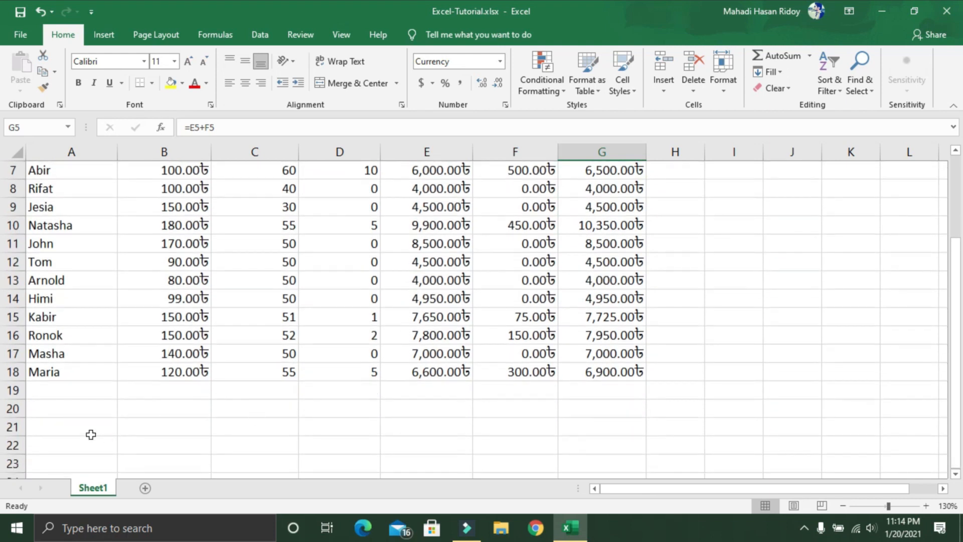
click(46, 411)
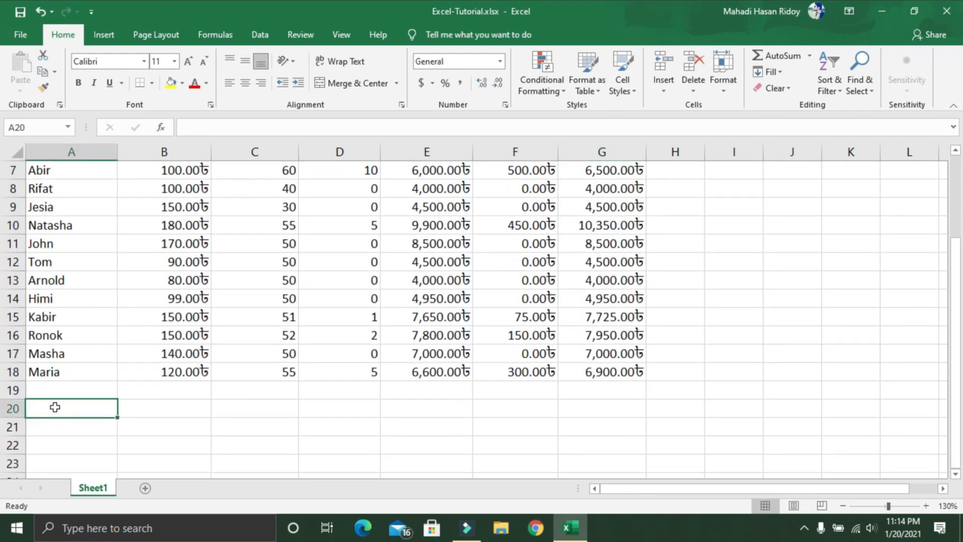
text(Maximum)
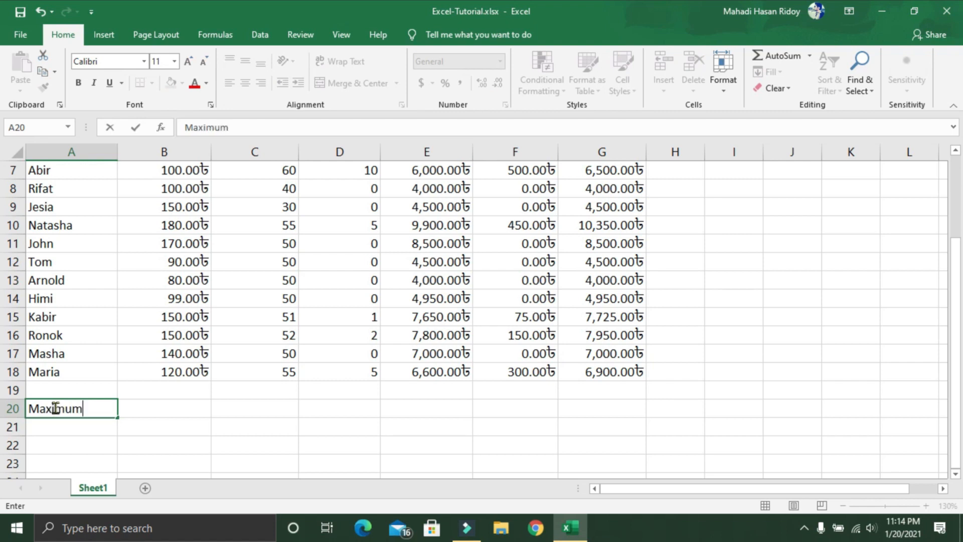
scroll(186, 315, up, 2)
key(Return)
text(Minimum)
key(Return)
text(A)
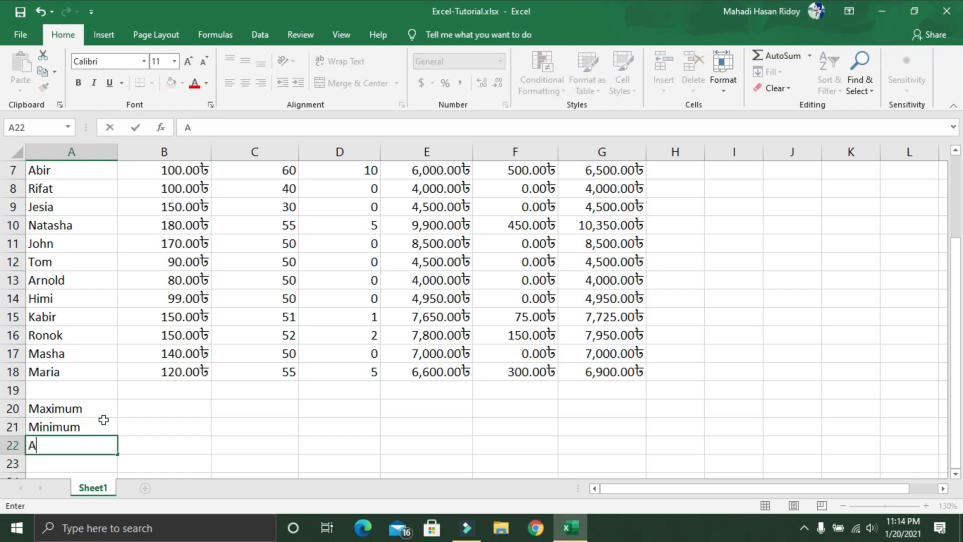
text(verage)
key(Return)
text(Total)
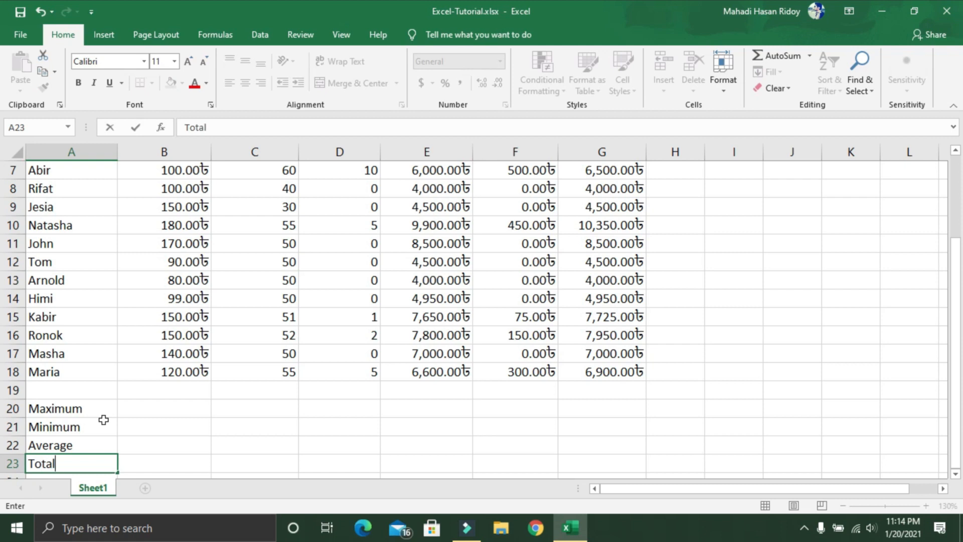
Step: Enter the formula =MAX(B4:B18) in B20 to find the highest hourly wage
scroll(133, 420, up, 2)
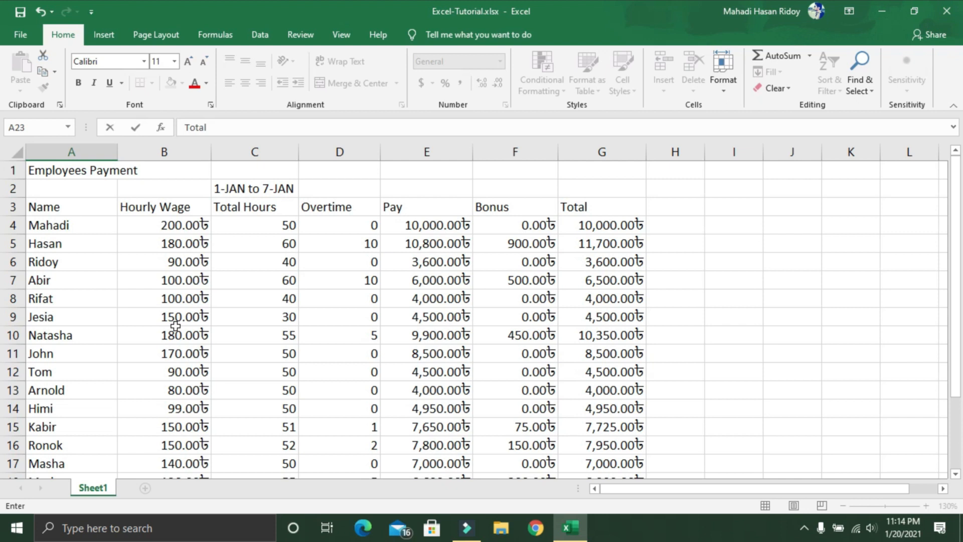
scroll(214, 382, down, 3)
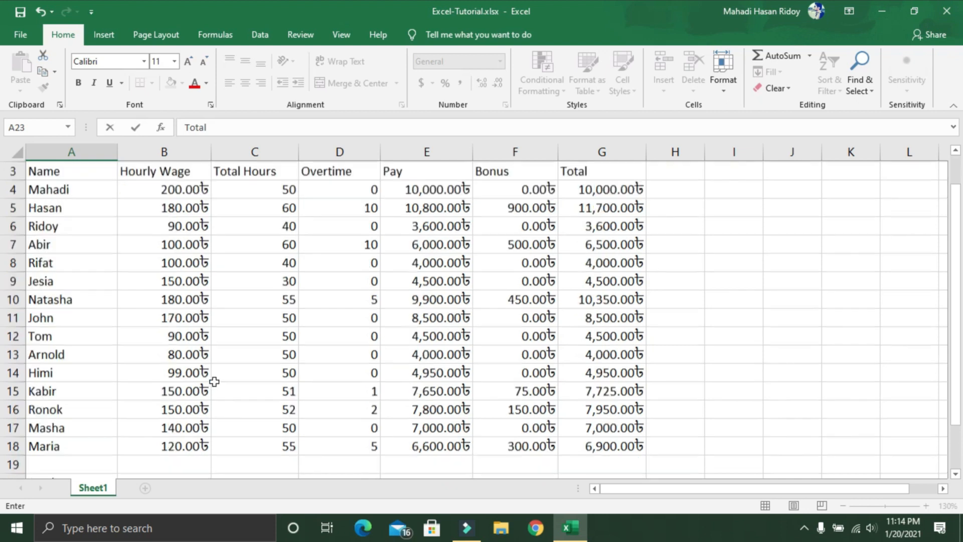
scroll(200, 383, up, 3)
click(178, 425)
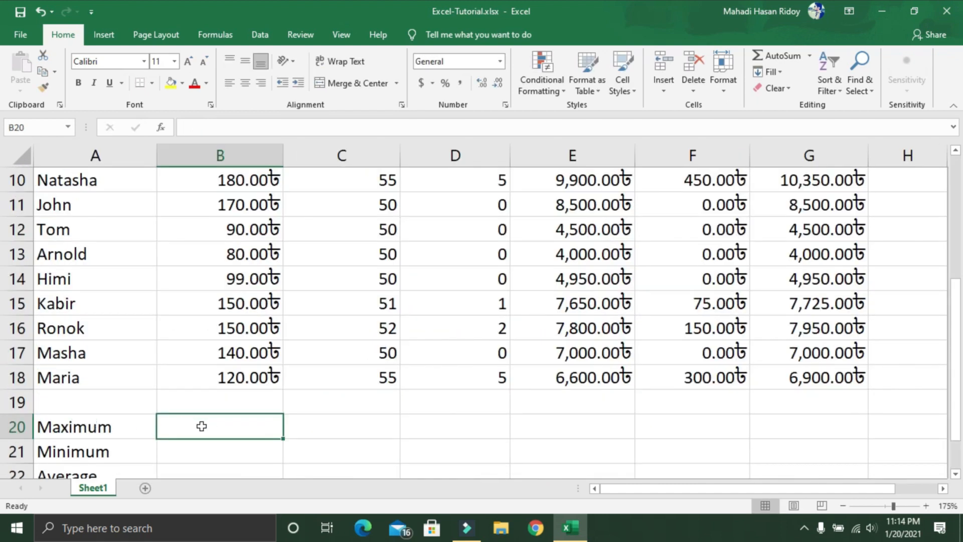
text(=)
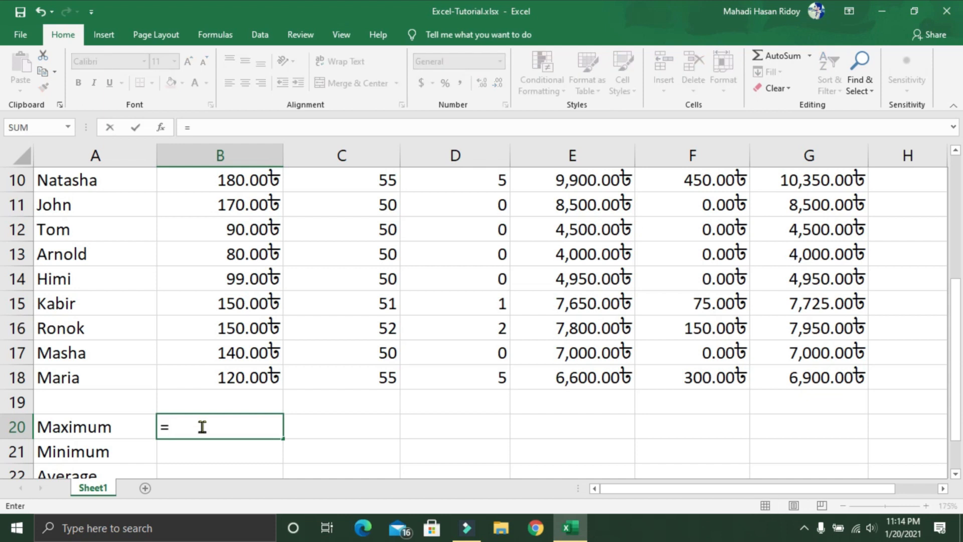
text(max)
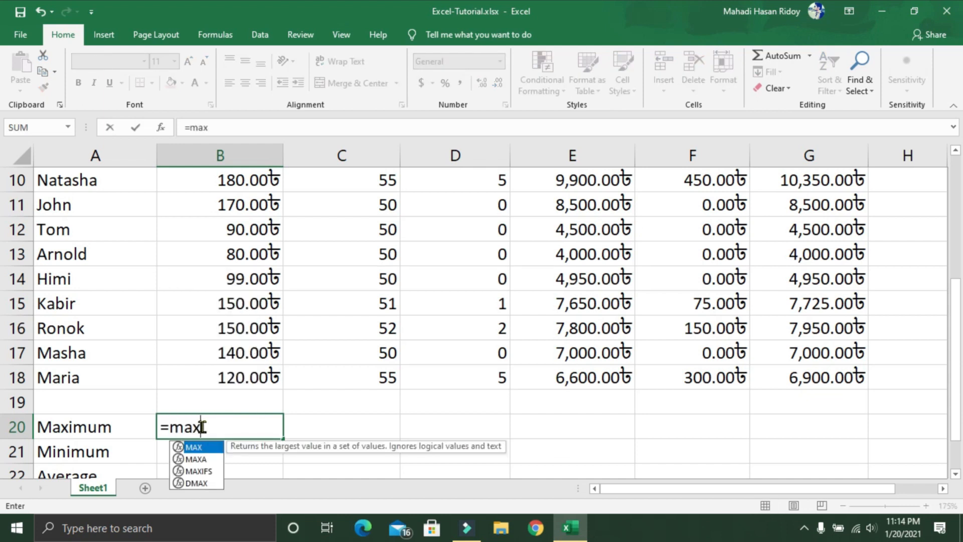
text(()
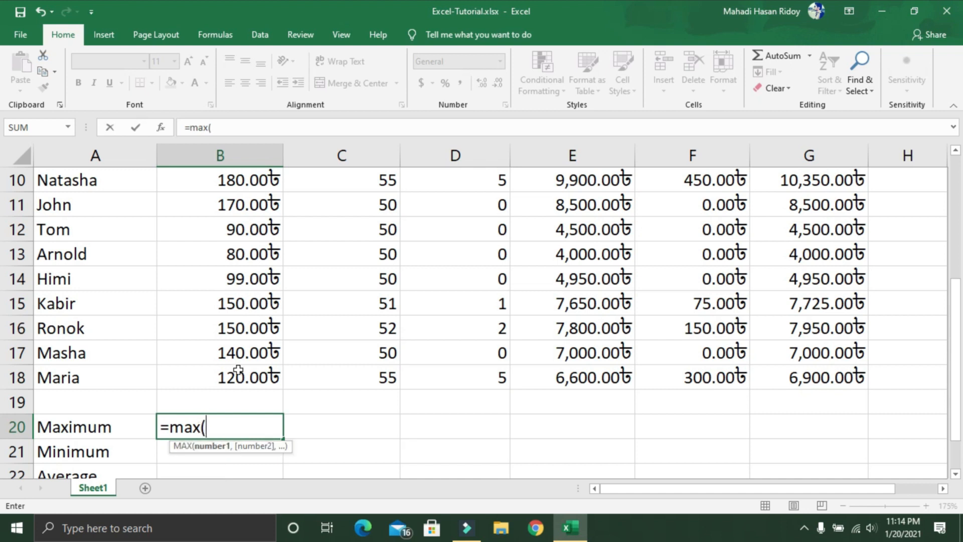
drag(237, 374, 271, 253)
scroll(326, 383, down, 4)
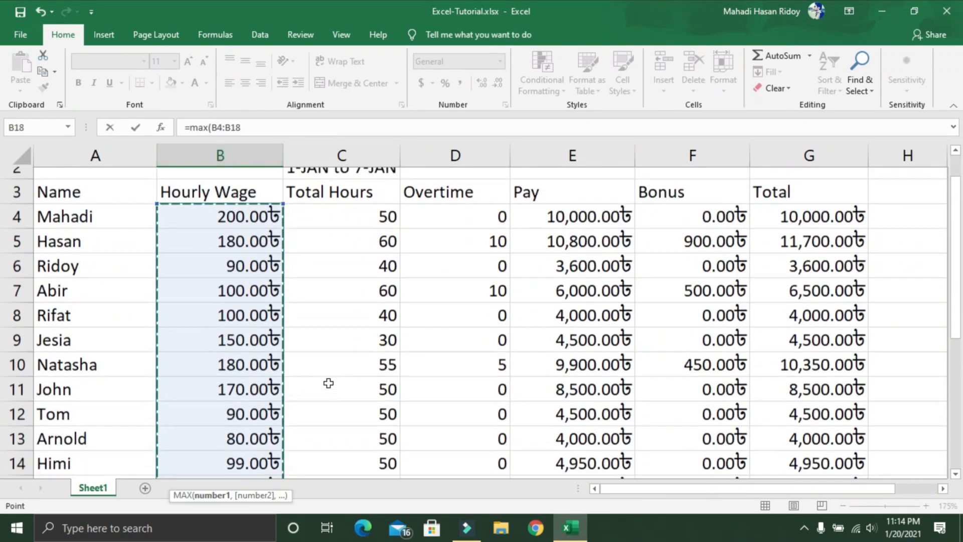
text())
key(Return)
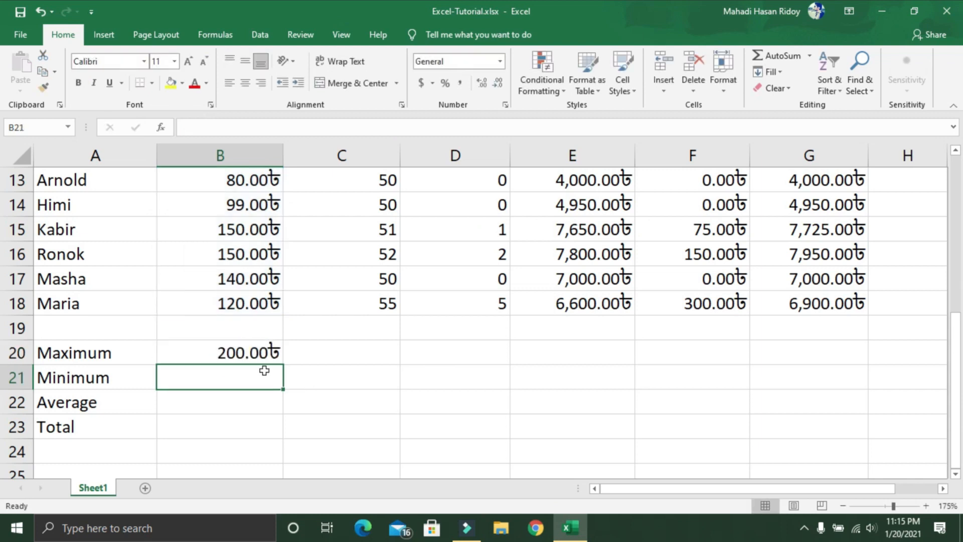
Step: Check the maximum in B20 against the hourly wages in column B, including cell B4
click(241, 358)
scroll(242, 358, up, 2)
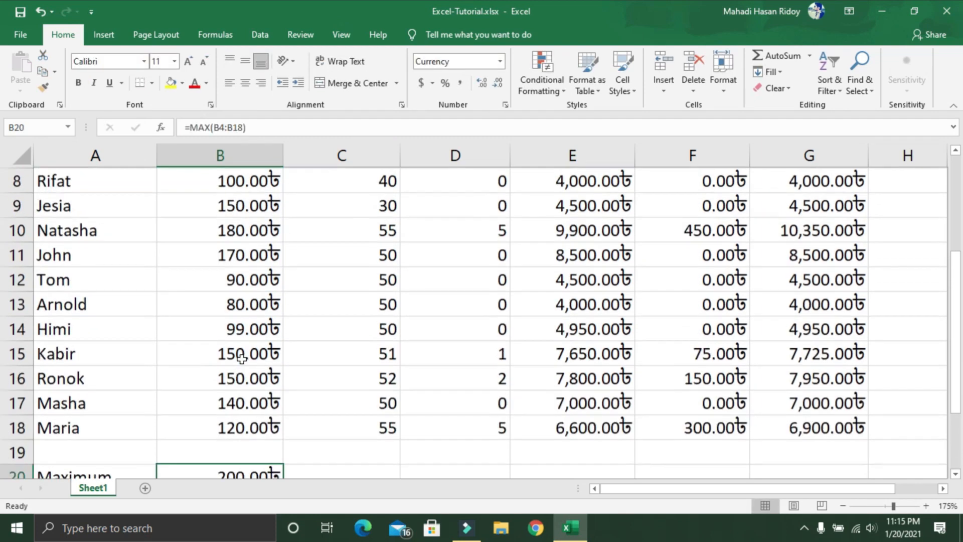
scroll(242, 358, up, 3)
click(234, 259)
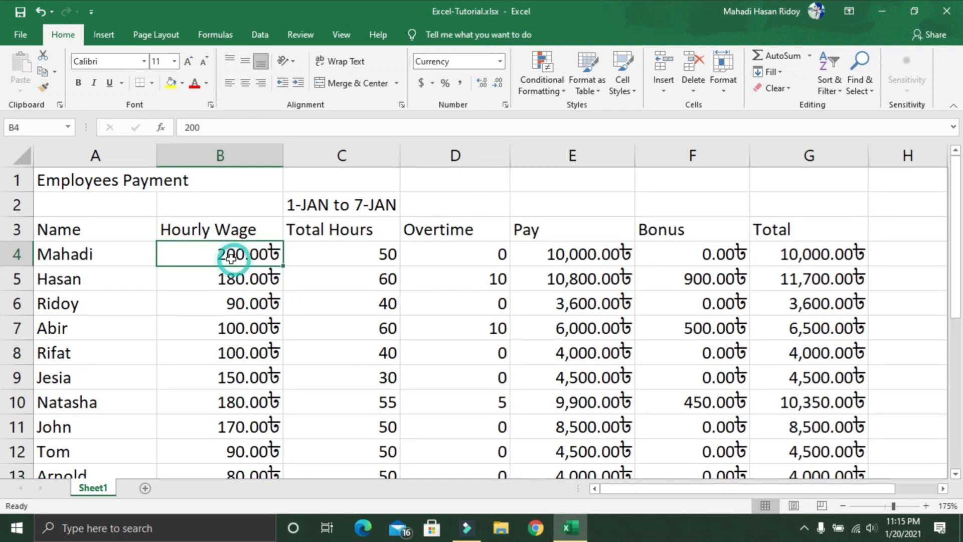
scroll(276, 350, down, 5)
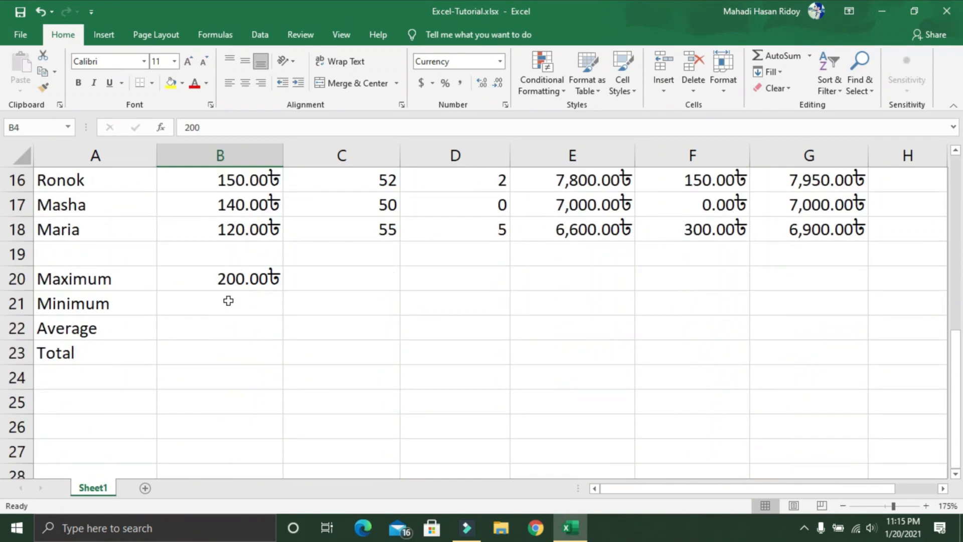
Step: Enter the formula =MIN(B4:B18) in B21 to find the lowest hourly wage
click(228, 300)
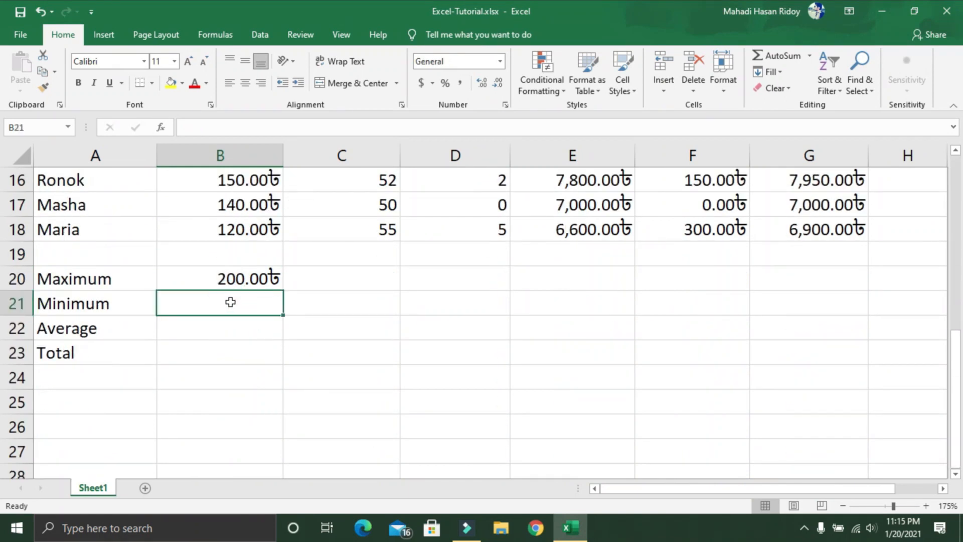
text(=)
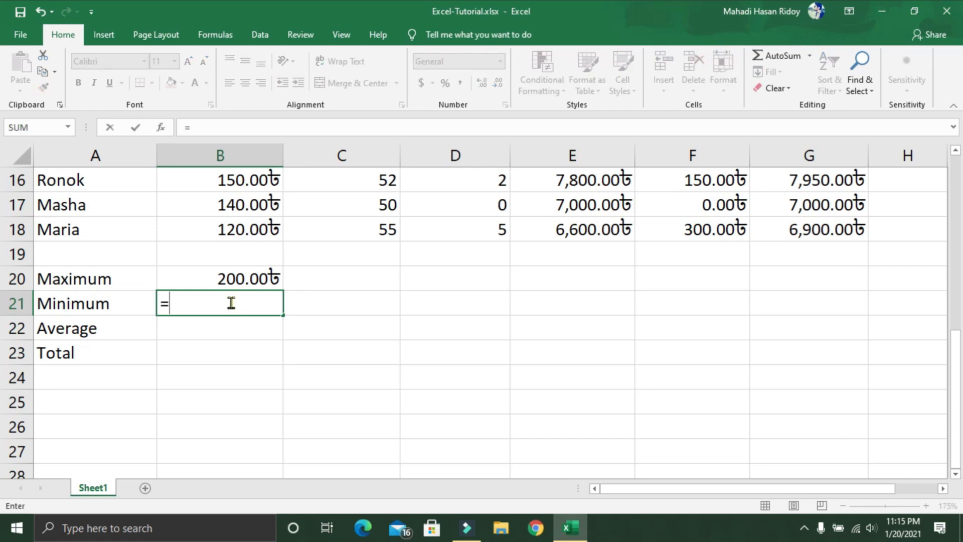
text(min)
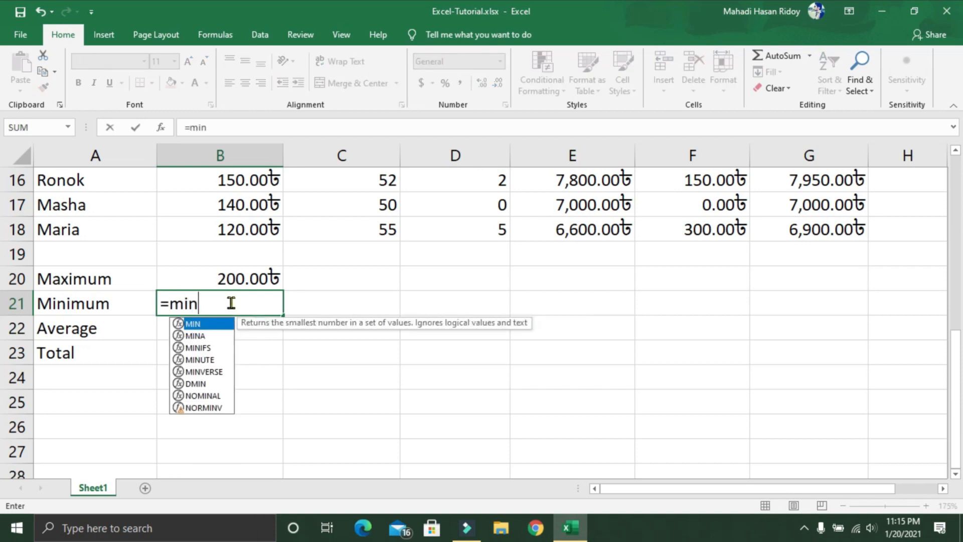
text(()
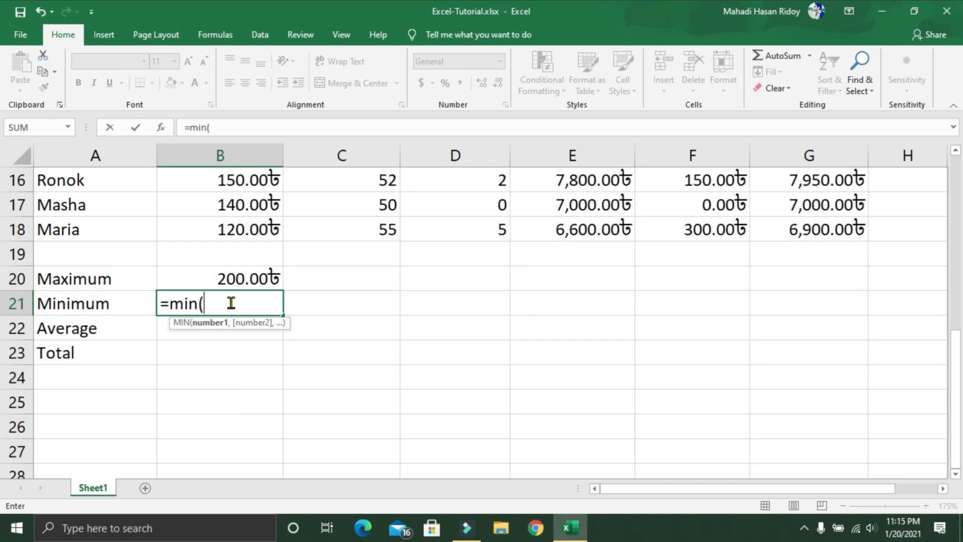
scroll(231, 303, up, 1)
drag(231, 303, 233, 255)
scroll(341, 379, down, 5)
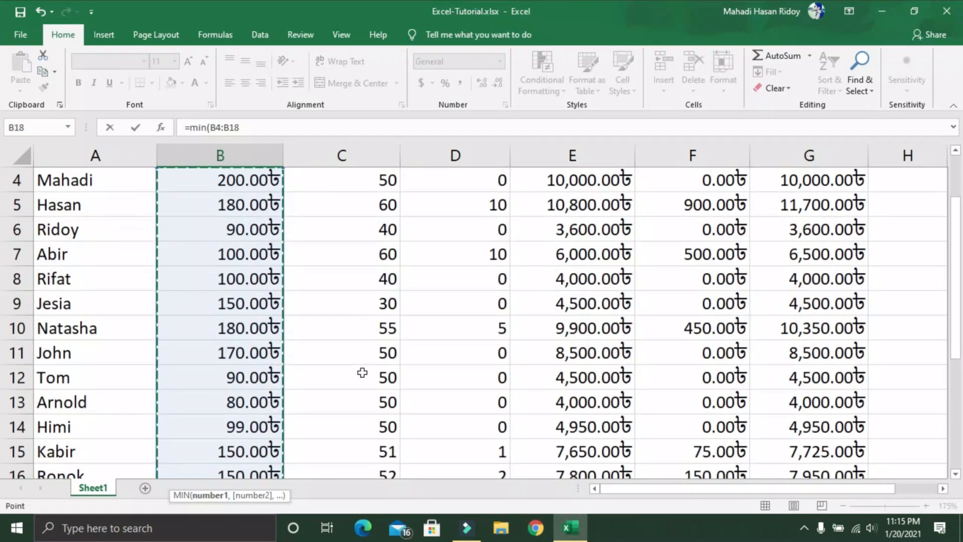
text())
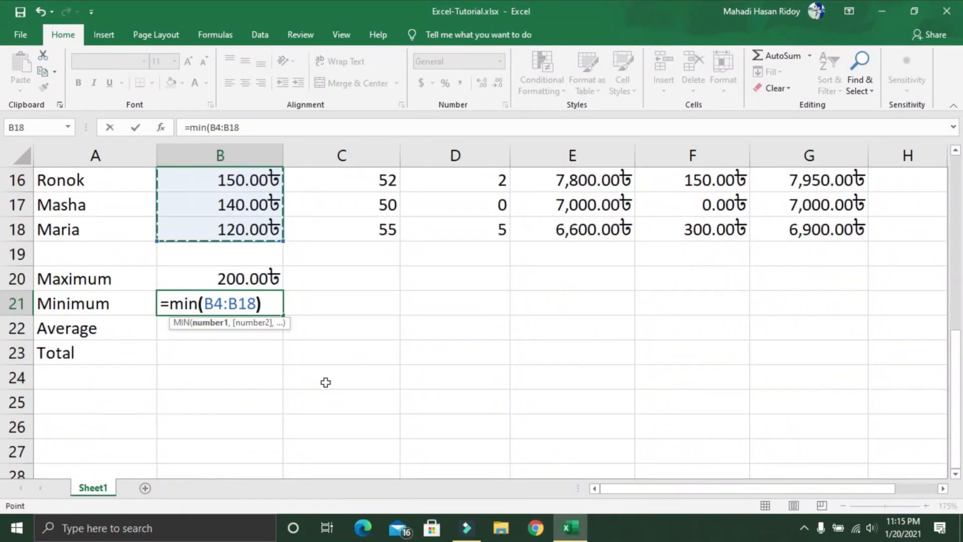
key(Return)
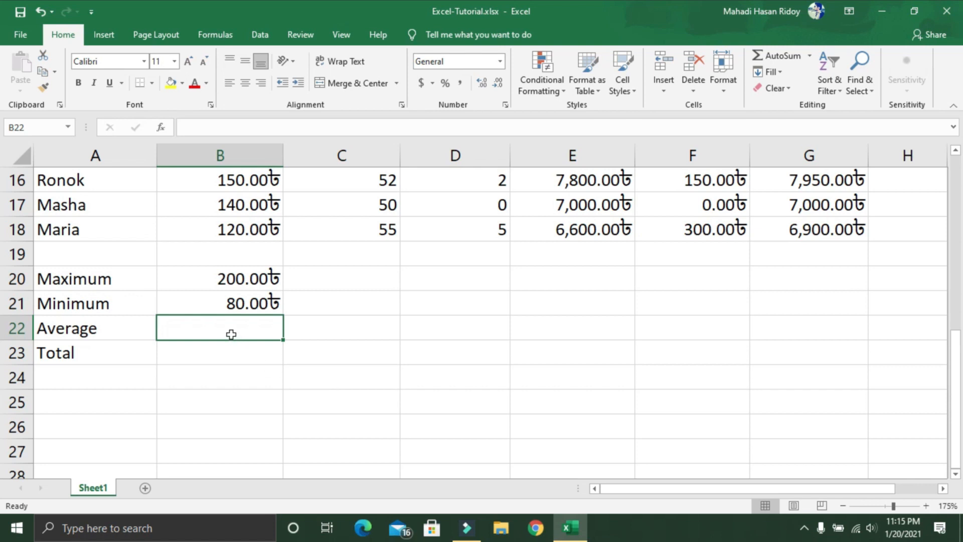
Step: Enter the formula =AVERAGE(B4:B18) in B22 to calculate the average hourly wage
text(=a)
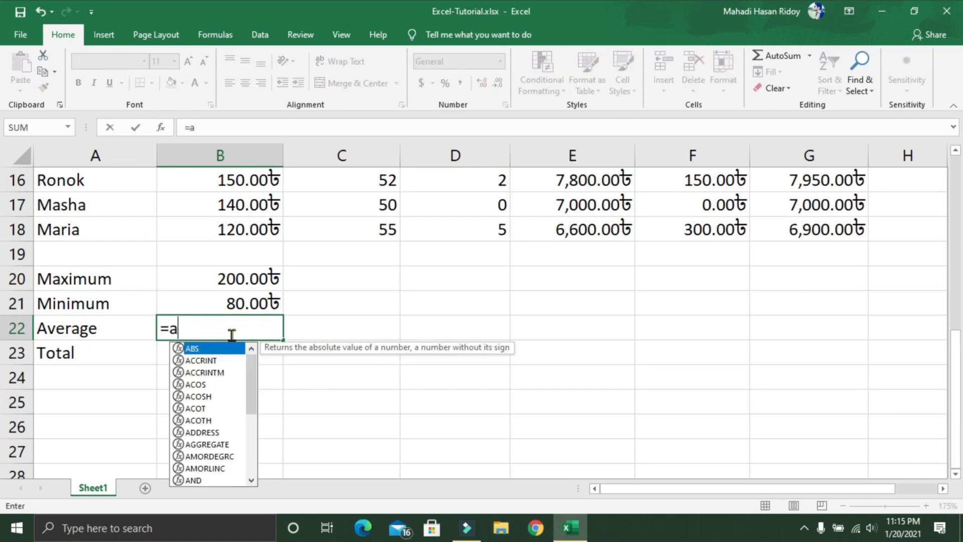
text(v)
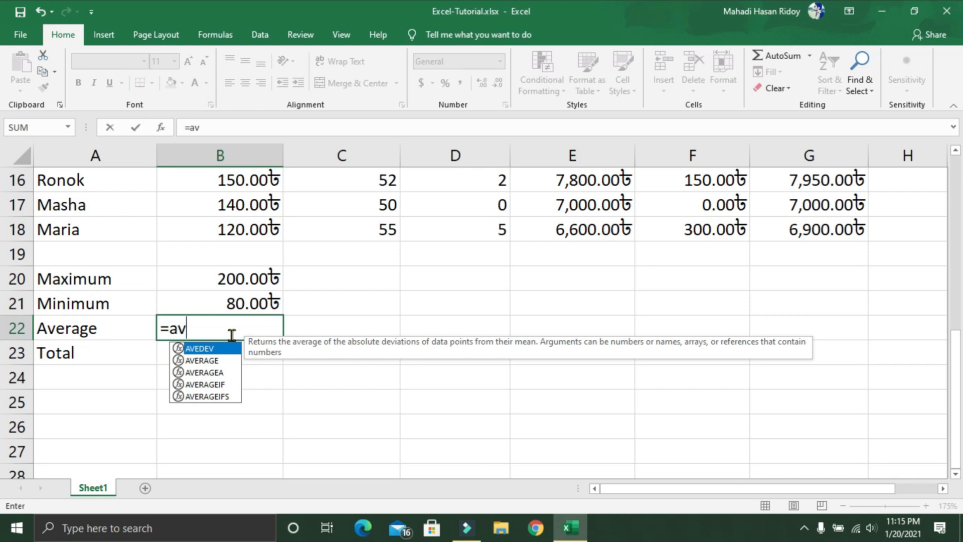
click(219, 361)
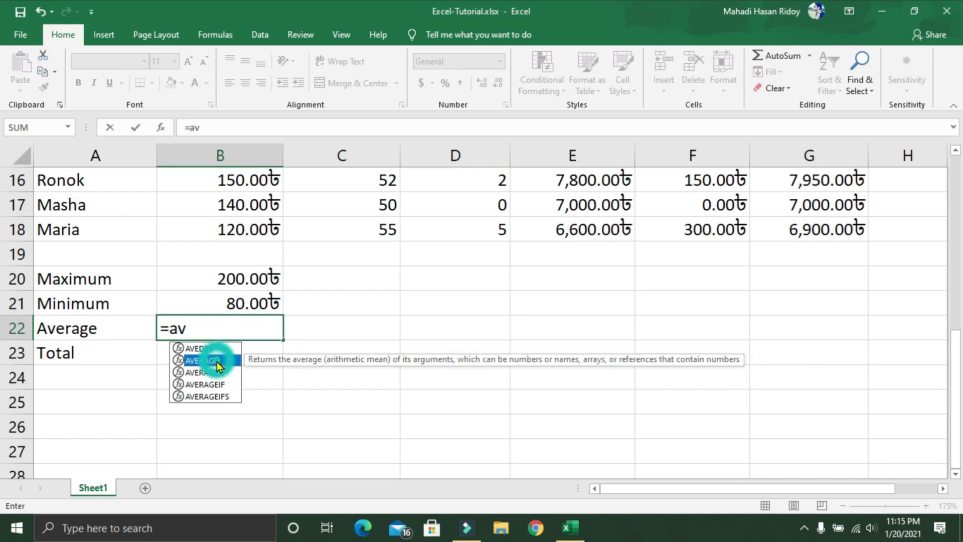
double_click(218, 361)
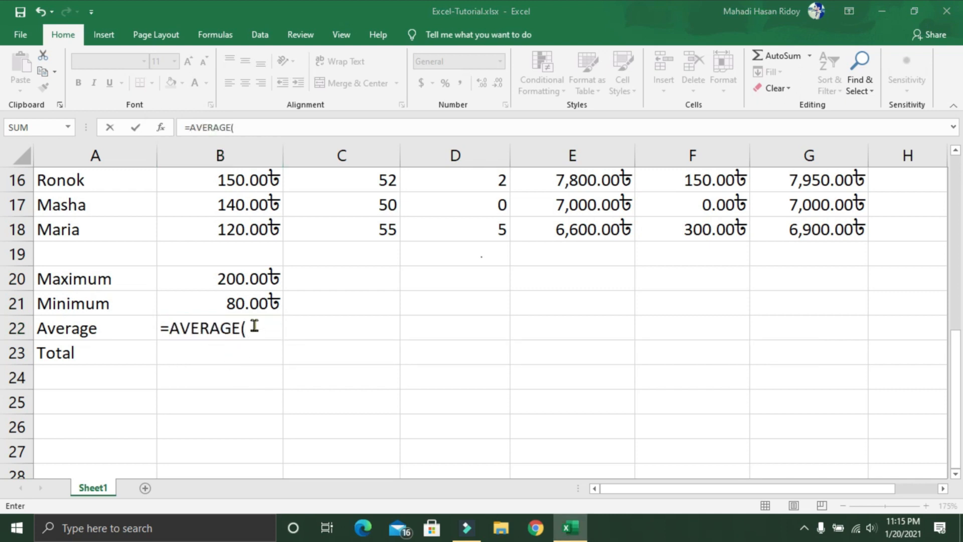
scroll(254, 327, up, 1)
click(248, 292)
drag(249, 291, 249, 251)
scroll(342, 351, down, 3)
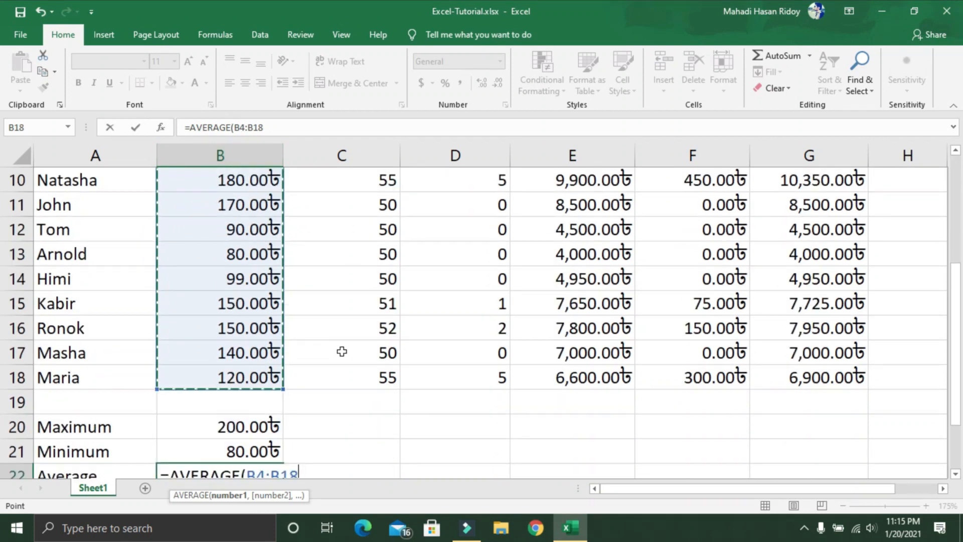
scroll(342, 390, down, 2)
text())
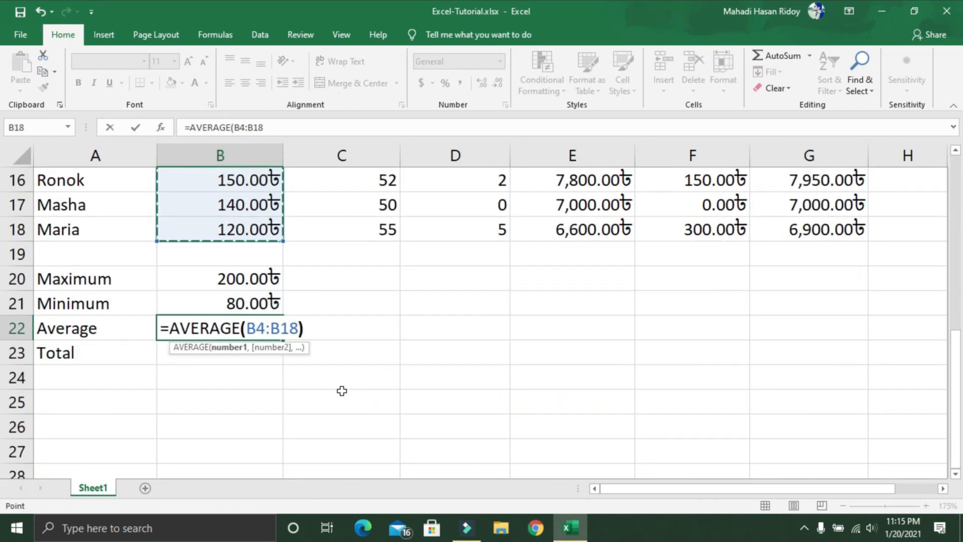
key(Return)
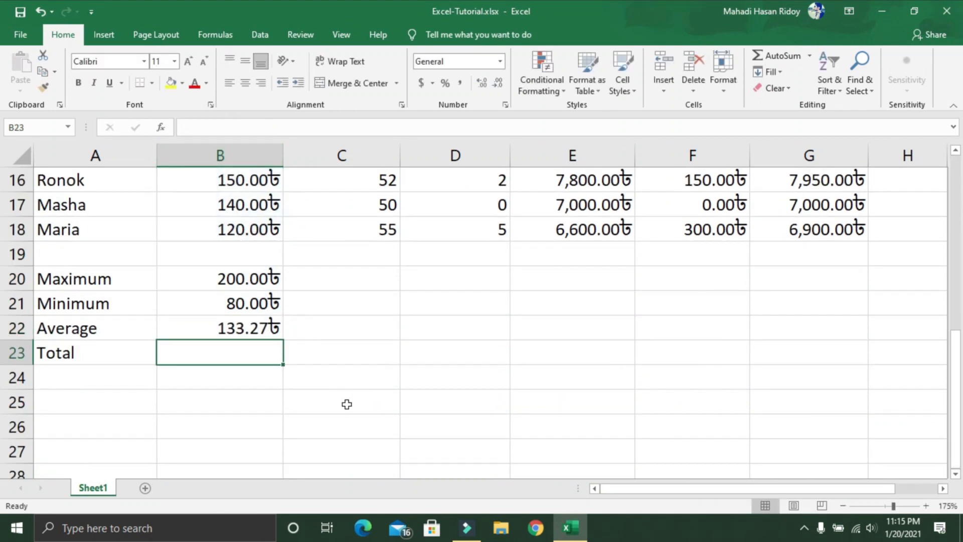
Step: Enter the formula =SUM(B4:B18) in B23 to total the hourly wages
scroll(345, 405, up, 1)
scroll(221, 442, up, 4)
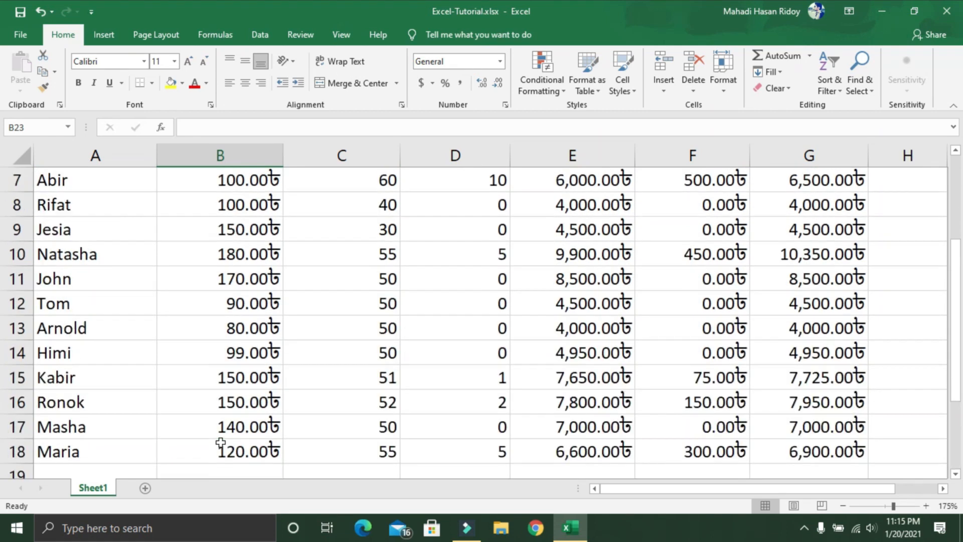
scroll(242, 284, down, 1)
scroll(241, 283, down, 4)
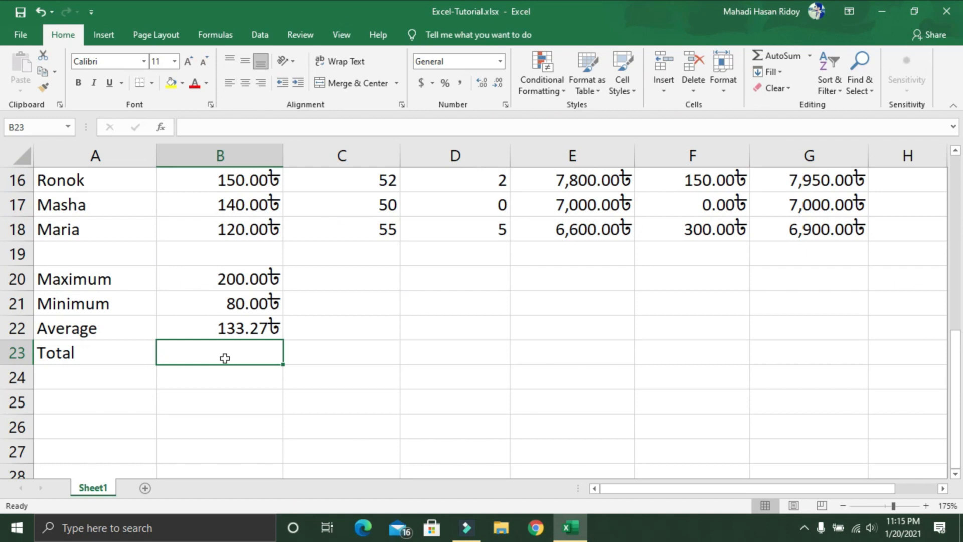
text(=su)
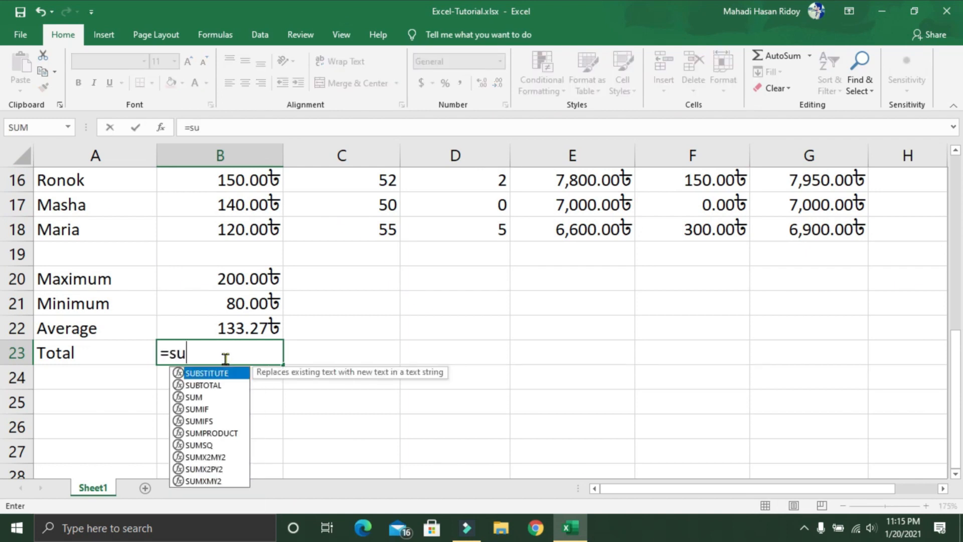
text(m)
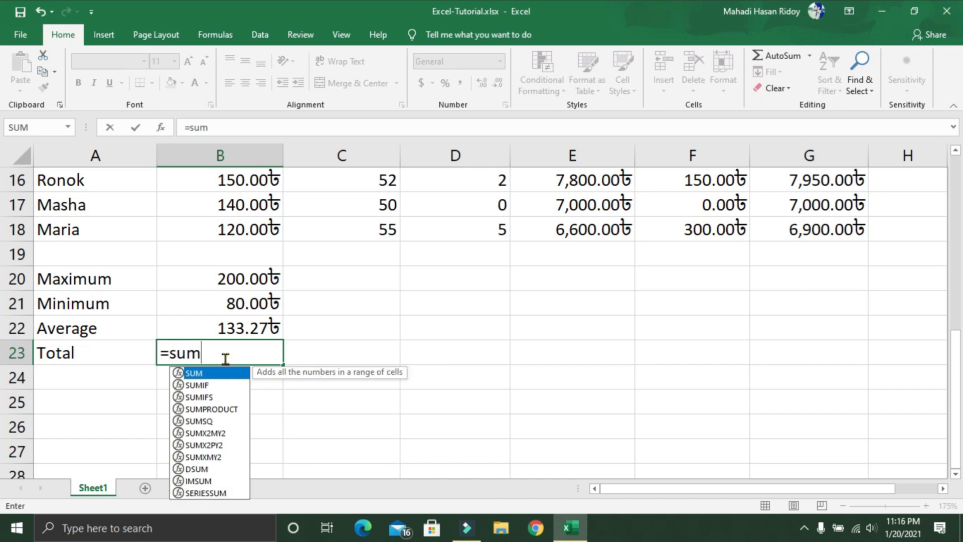
text(()
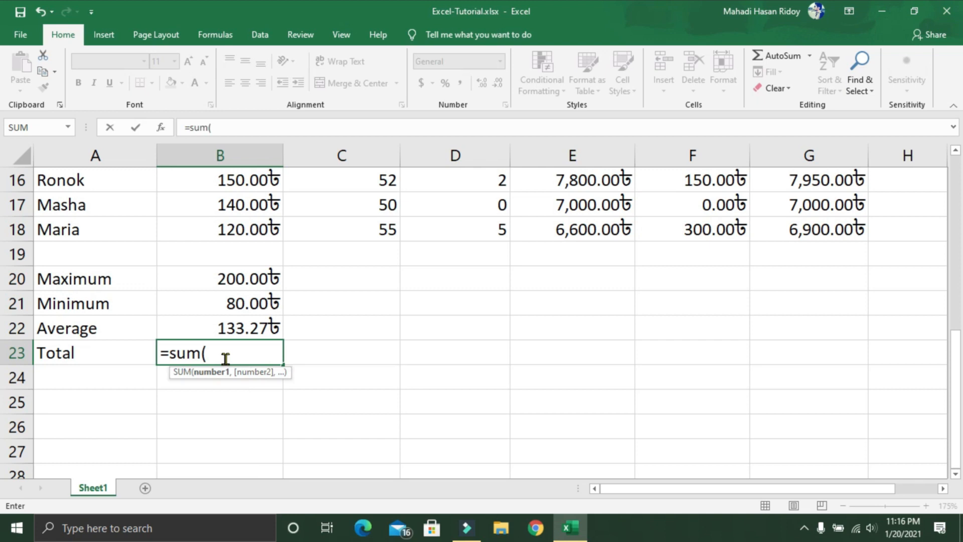
scroll(236, 321, up, 1)
drag(253, 300, 253, 253)
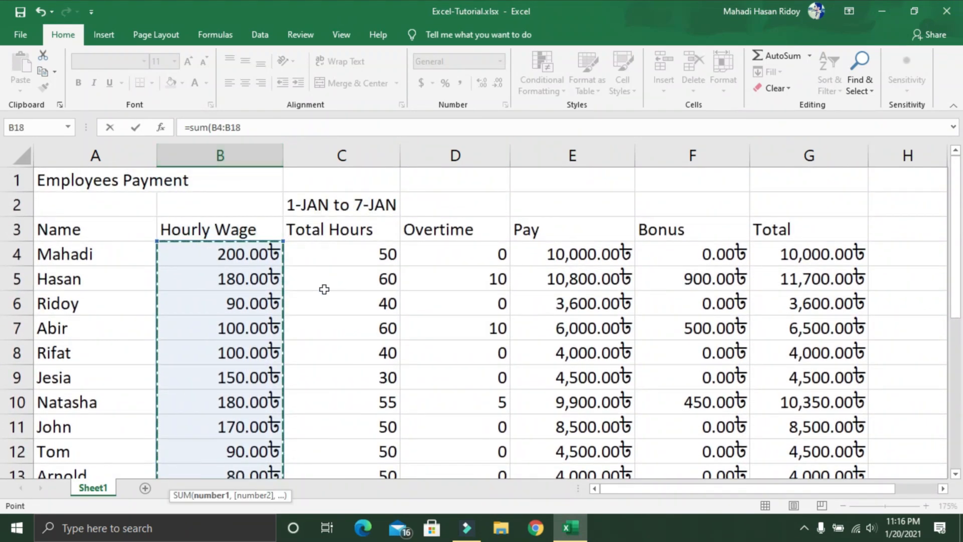
scroll(331, 311, down, 5)
text())
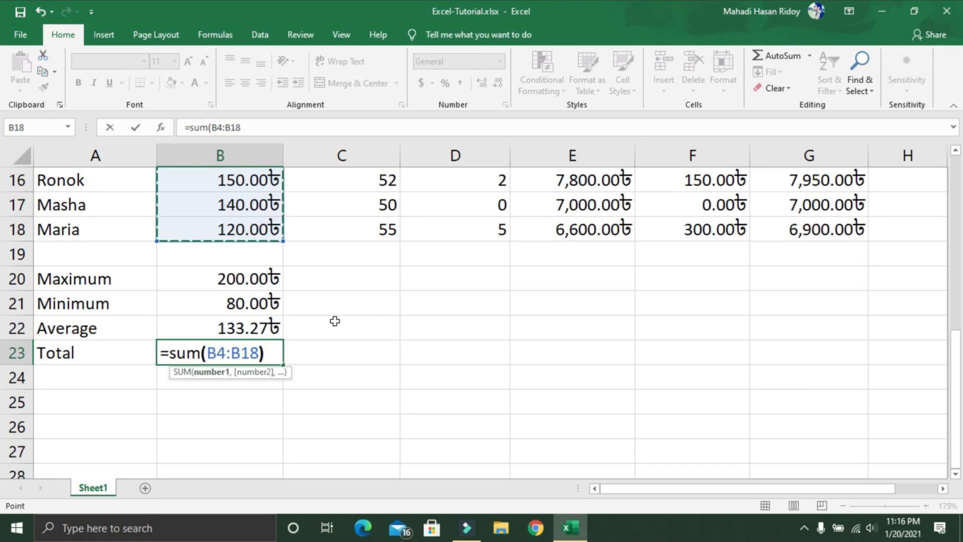
key(Return)
Step: Review the maximum, minimum, average and total formulas in B20 to B23 against the hourly wages above
scroll(271, 281, up, 3)
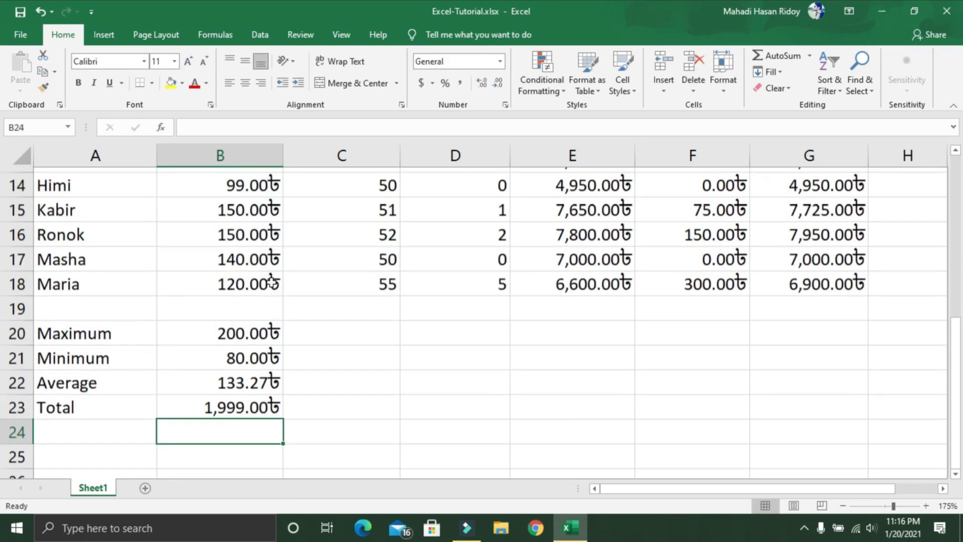
scroll(271, 281, down, 3)
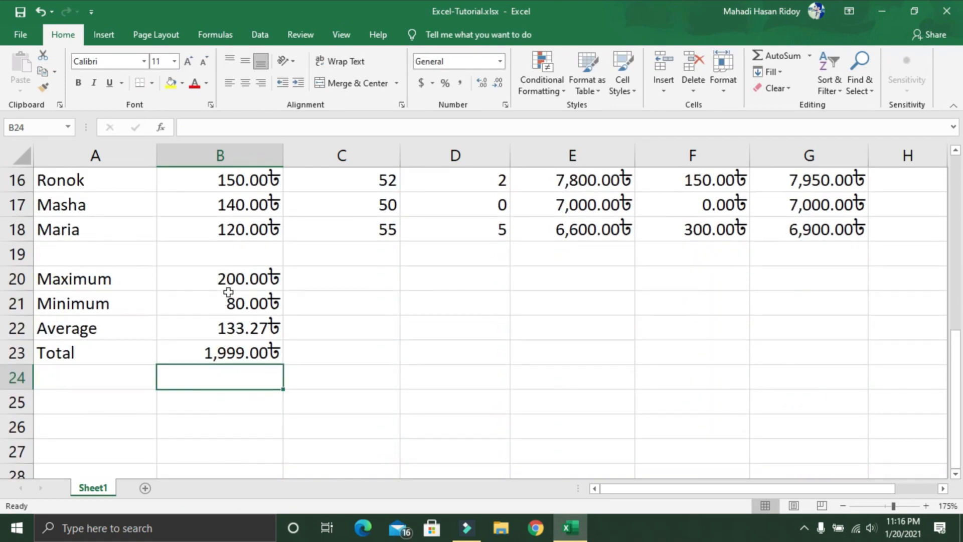
scroll(241, 259, up, 3)
scroll(239, 276, down, 3)
click(239, 280)
click(242, 303)
click(244, 333)
click(248, 354)
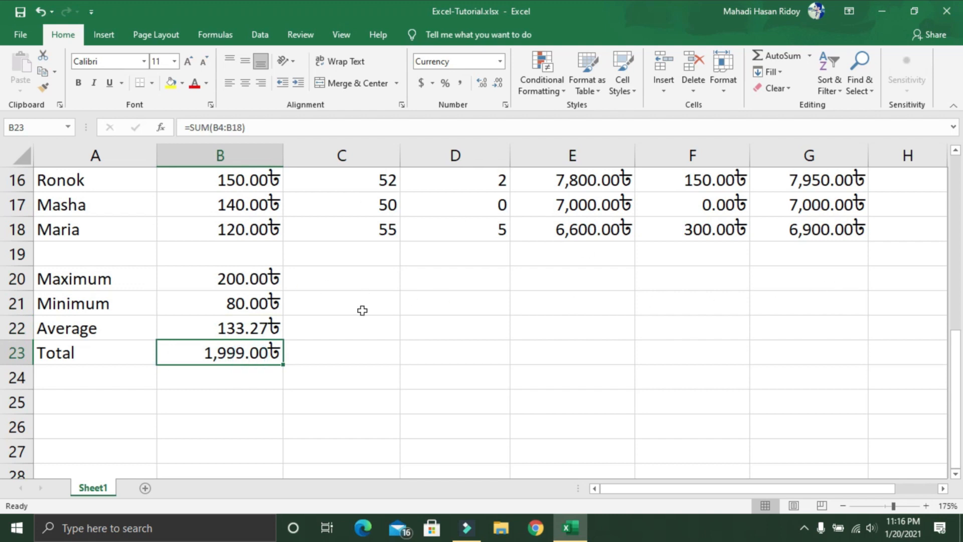
Step: Fill the summary formulas in B20:B23 across through column G
click(225, 273)
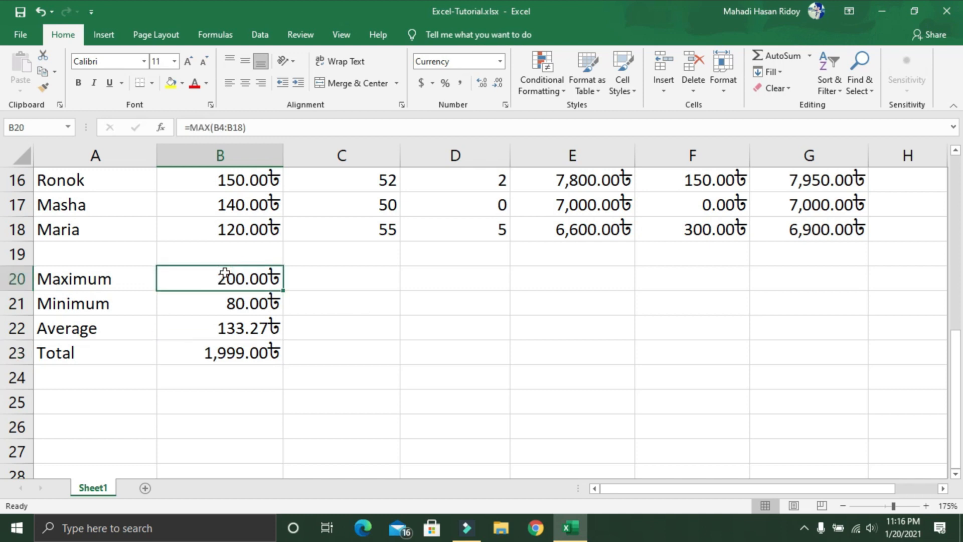
drag(224, 273, 228, 344)
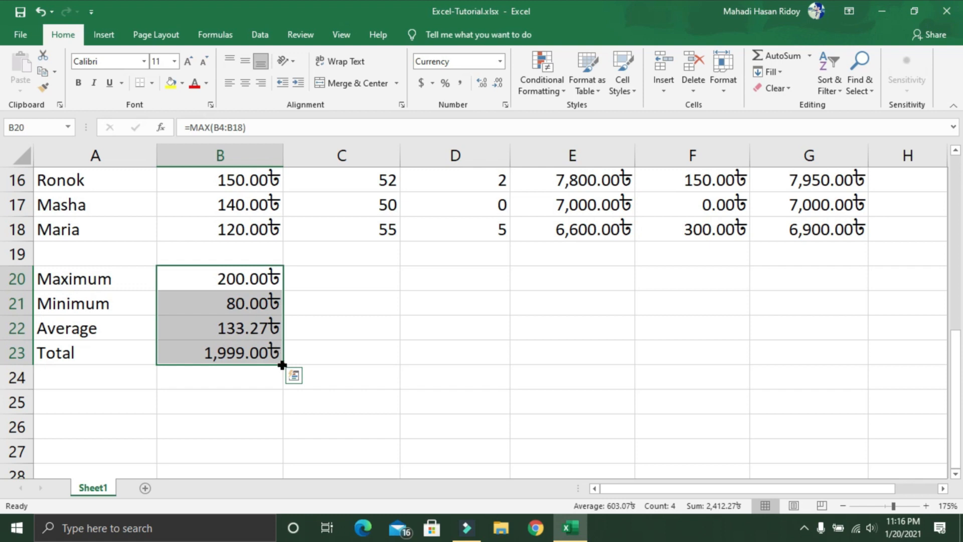
drag(283, 364, 824, 377)
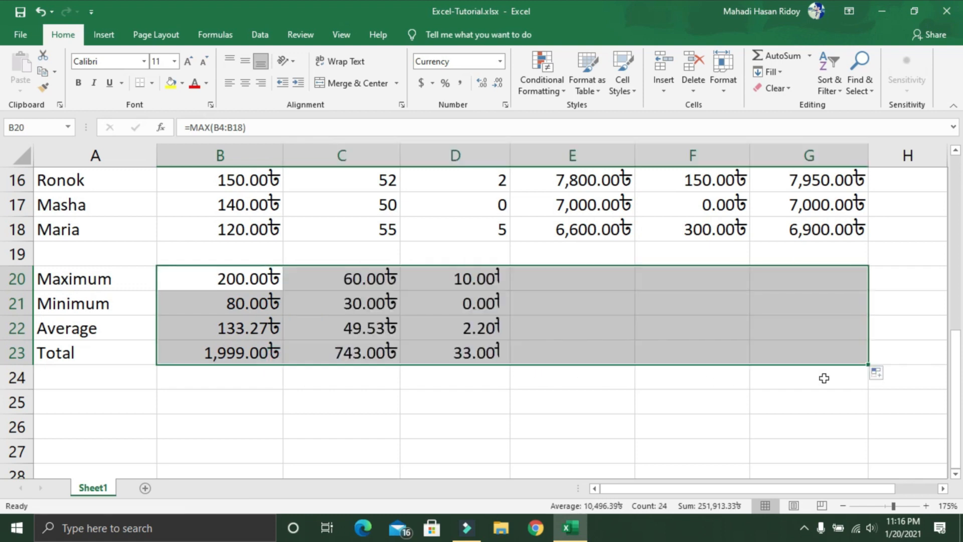
scroll(742, 416, up, 2)
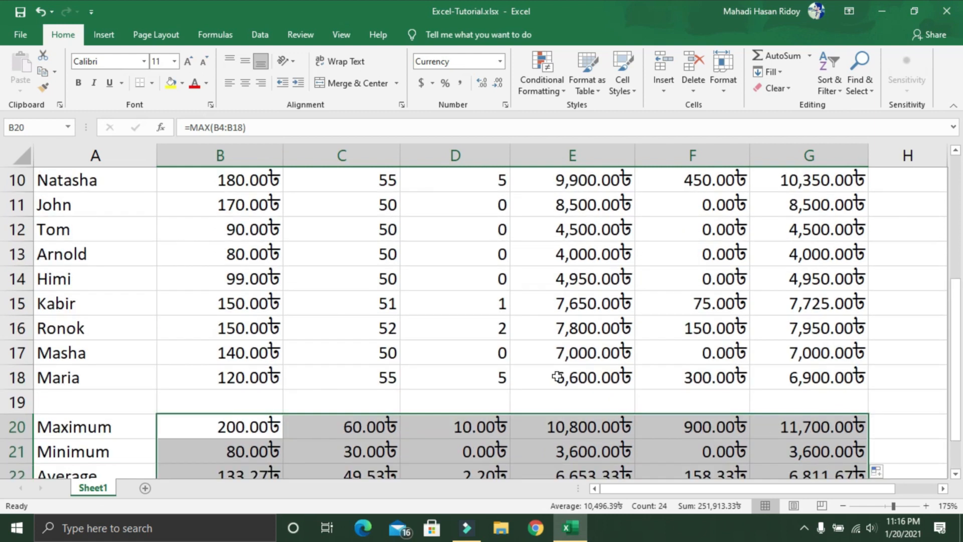
scroll(556, 377, down, 4)
Step: Format the Employees Payment title in A1 as bold, size 14, with a light blue font colour
scroll(556, 376, up, 2)
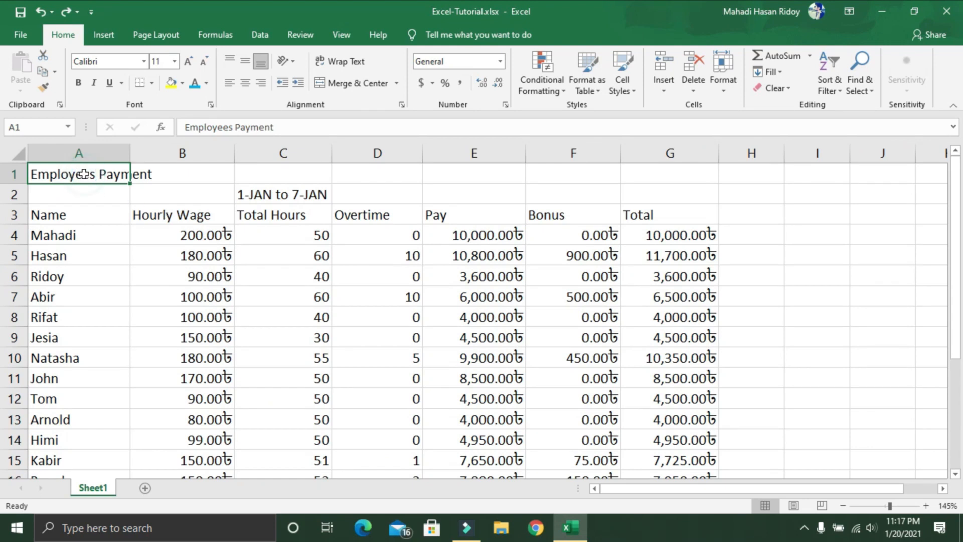
click(78, 83)
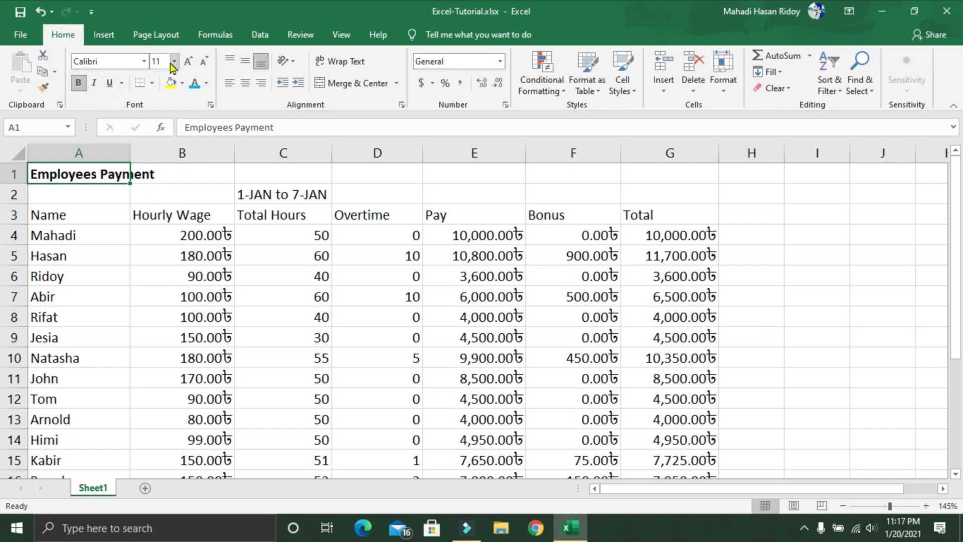
click(174, 61)
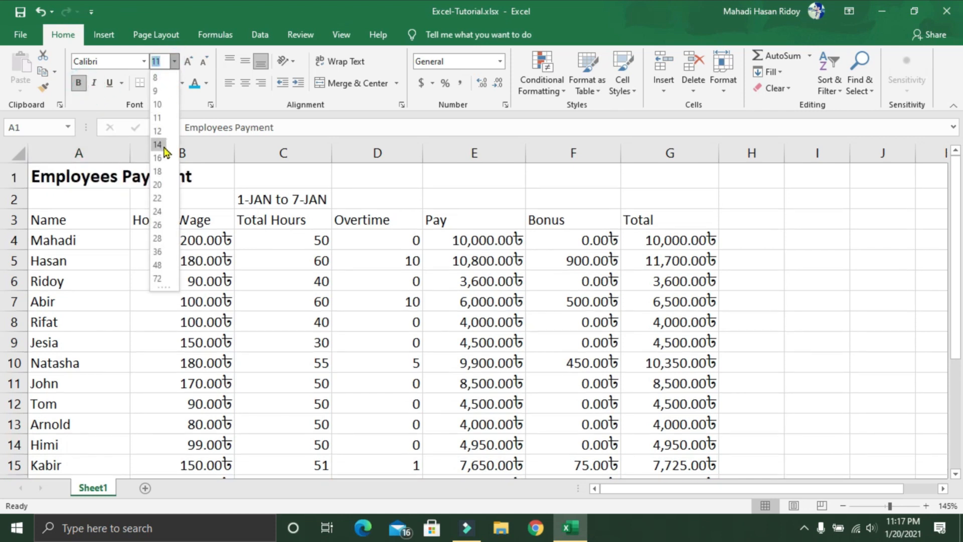
click(159, 123)
click(195, 83)
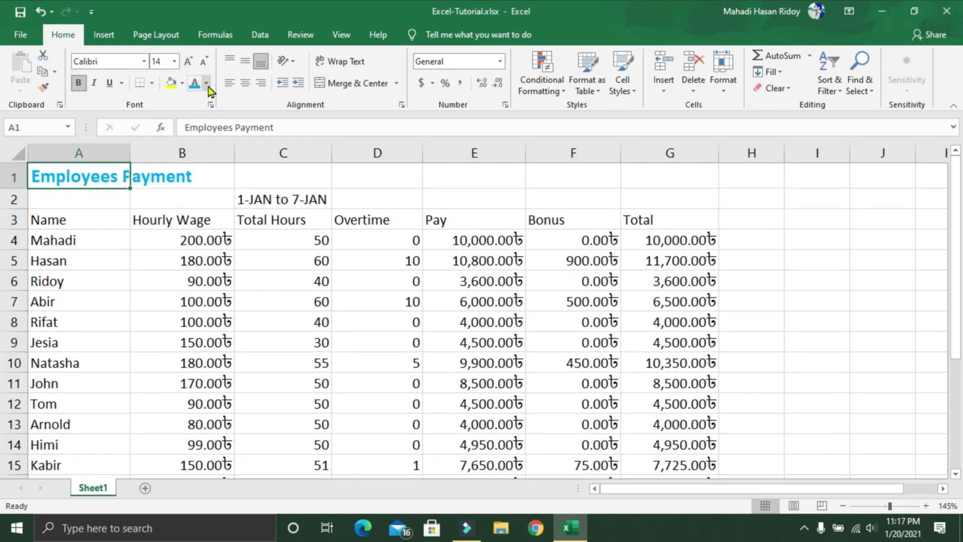
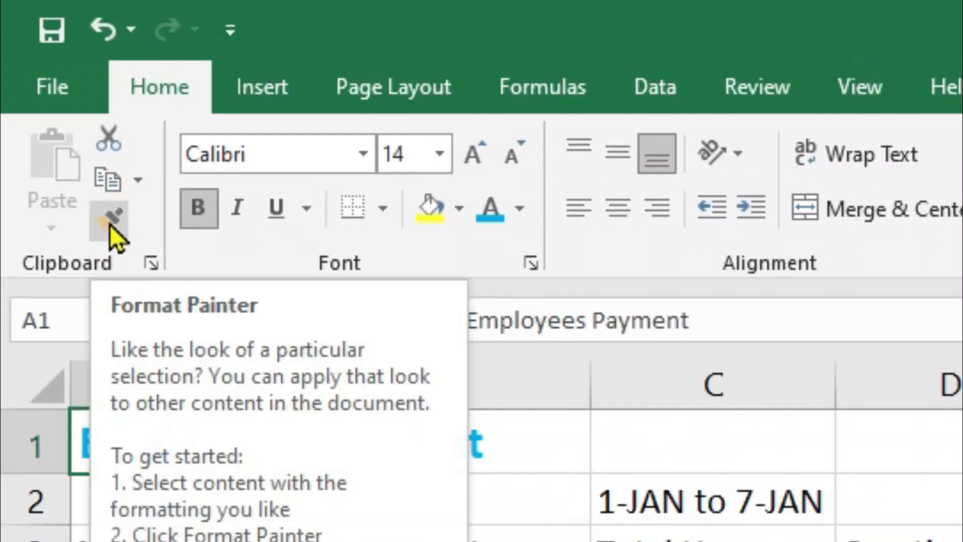
Step: Copy the A1 title's formatting onto the Name, Hourly Wage and Total Hours headings and the 1-JAN to 7-JAN label in C2
click(109, 224)
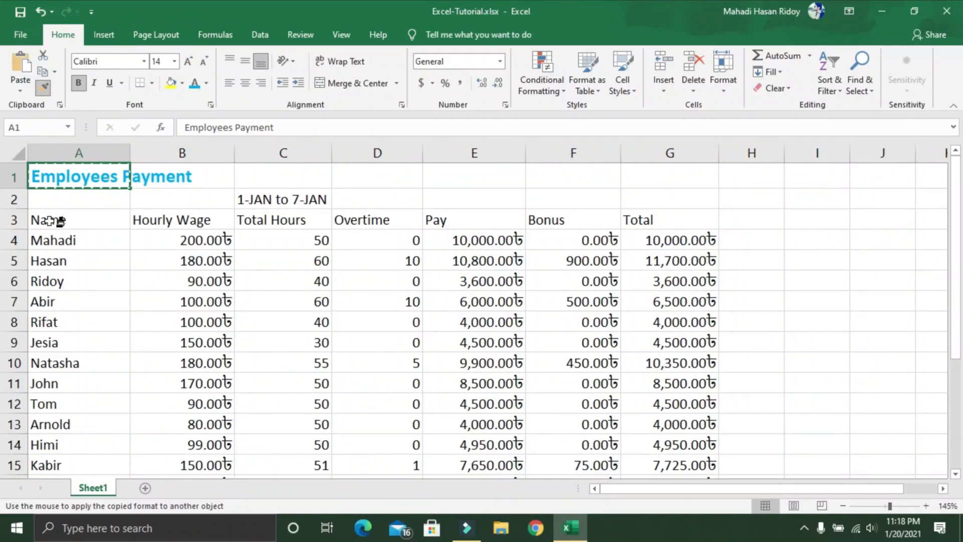
click(55, 221)
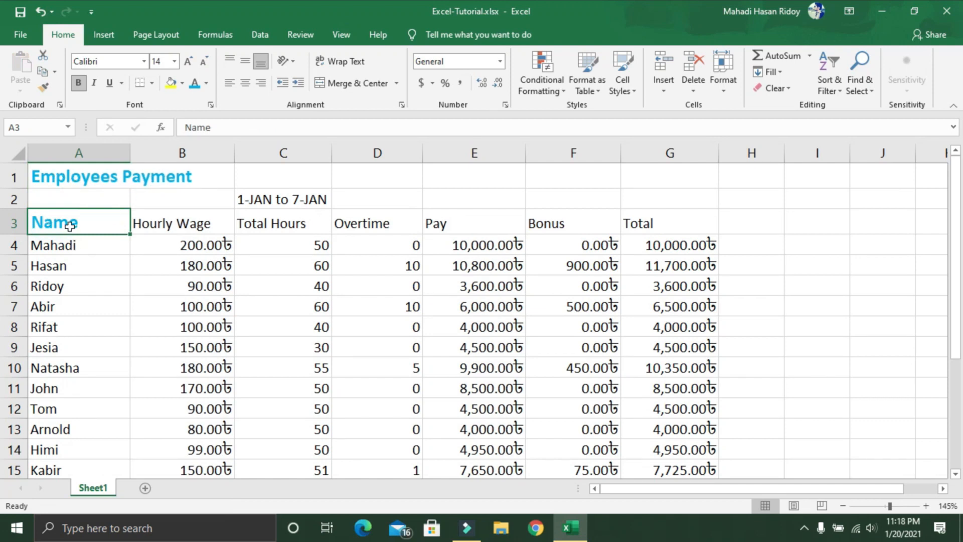
click(43, 88)
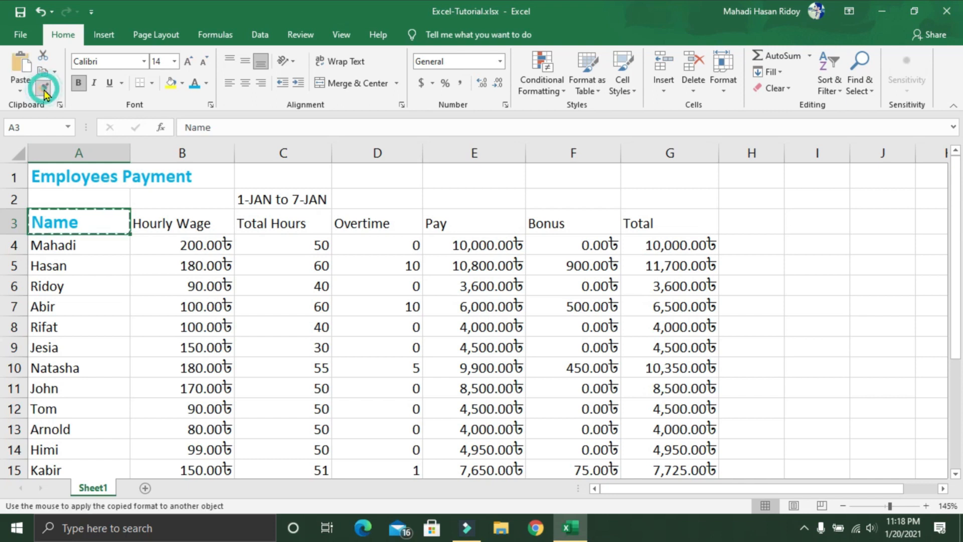
click(162, 223)
click(44, 90)
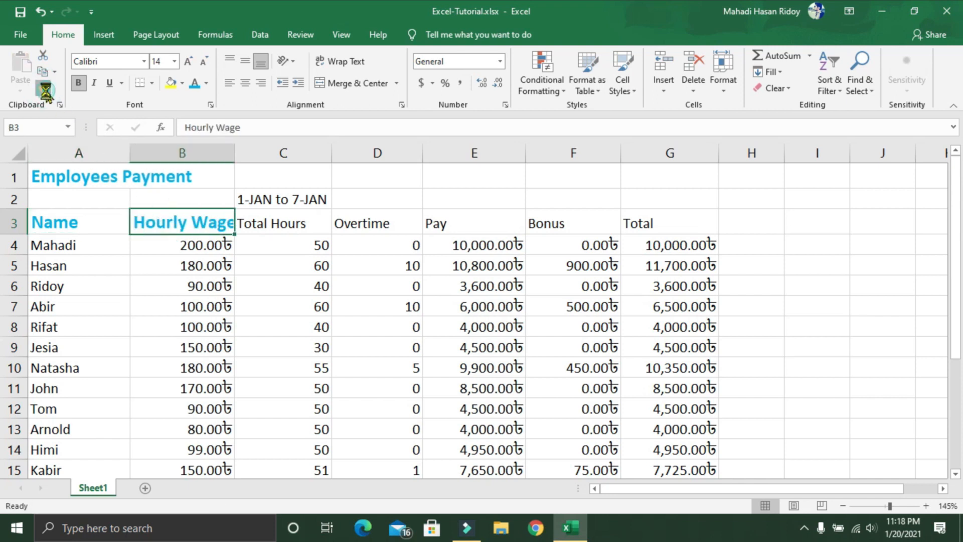
click(266, 200)
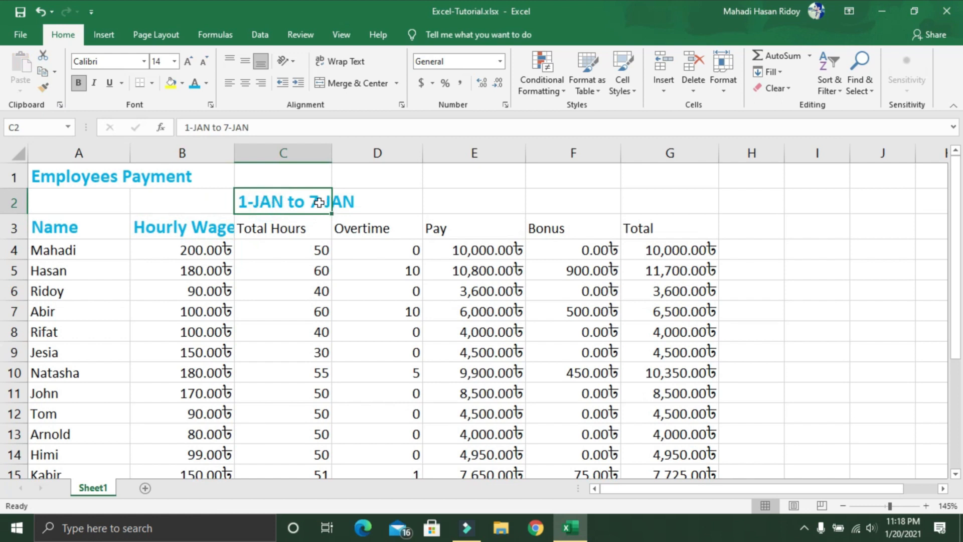
click(43, 88)
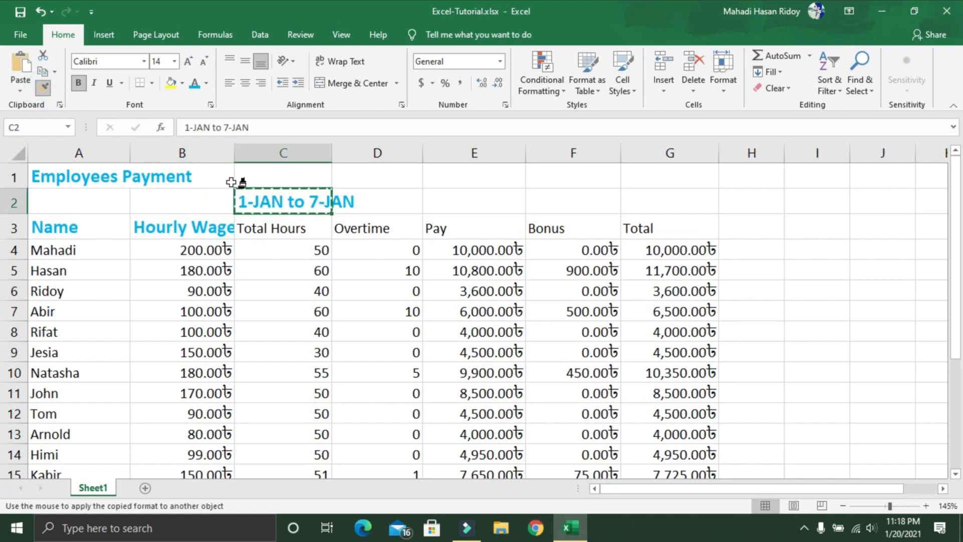
click(273, 235)
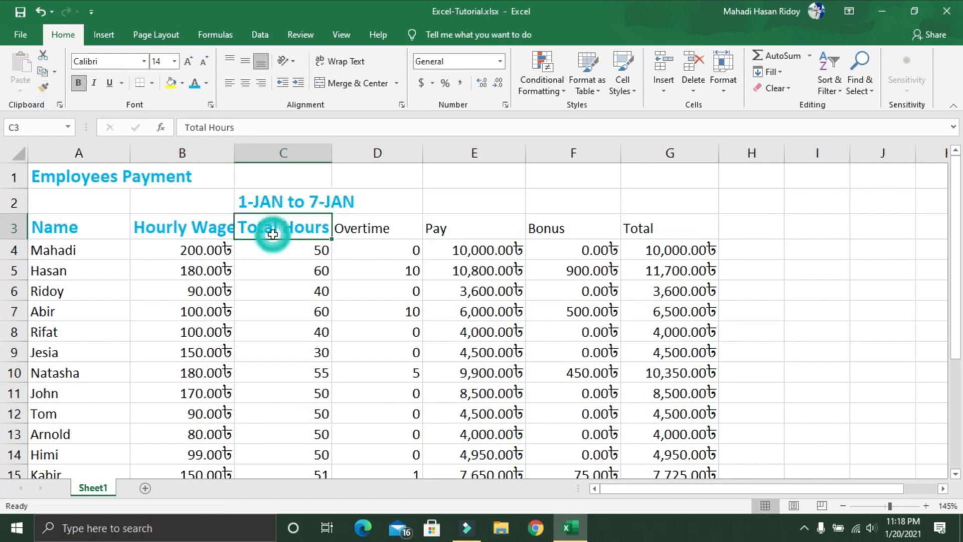
Step: Copy the Total Hours heading's formatting onto the Overtime, Pay, Bonus and Total headings in D3:G3
click(45, 89)
click(381, 230)
click(43, 88)
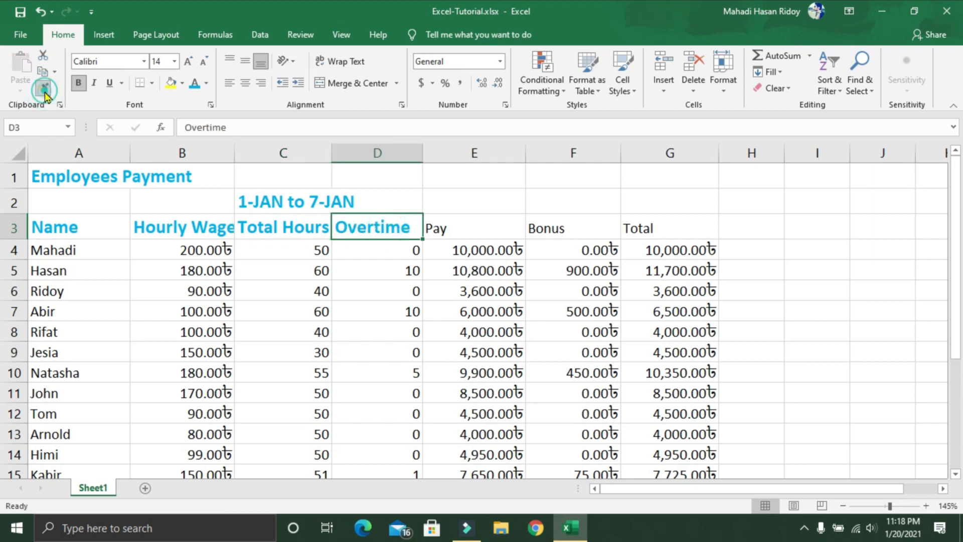
click(444, 228)
click(43, 88)
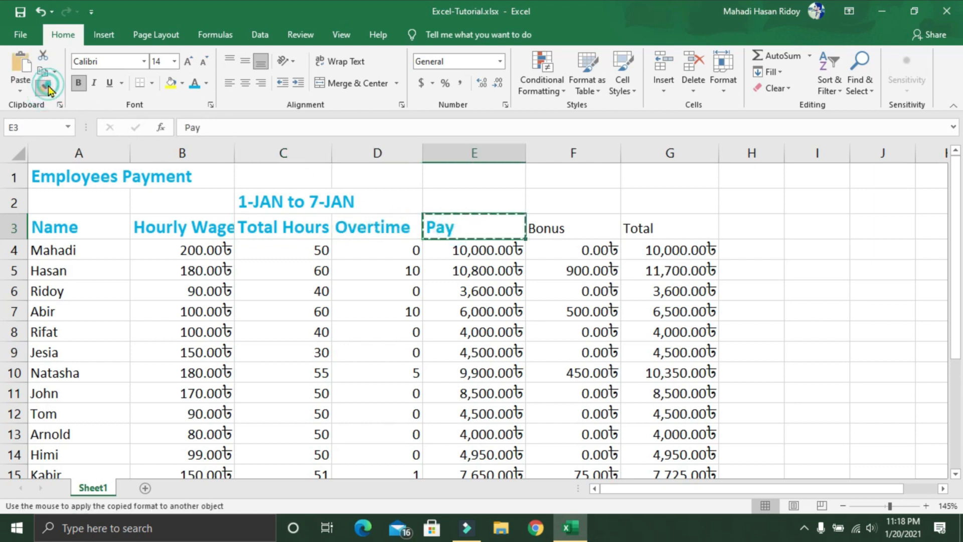
click(535, 227)
click(44, 88)
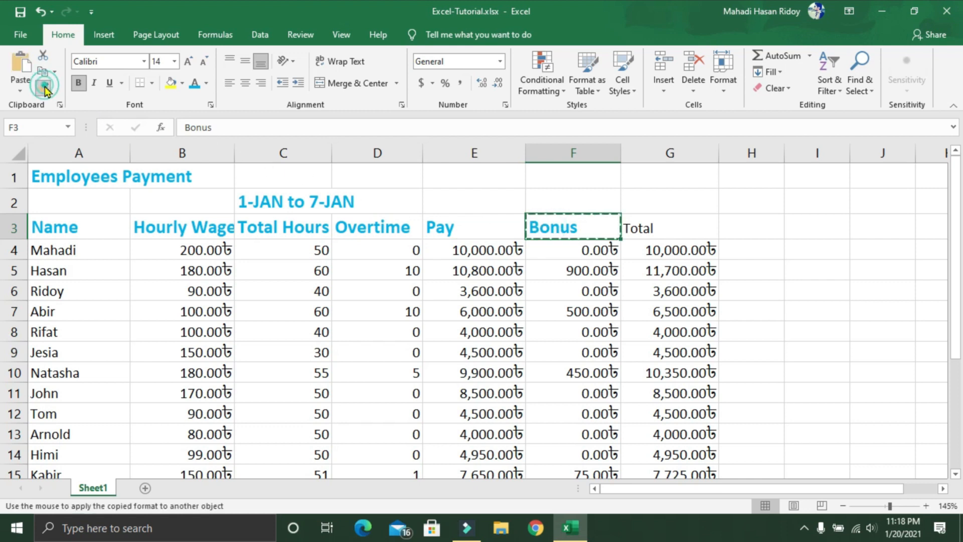
click(655, 232)
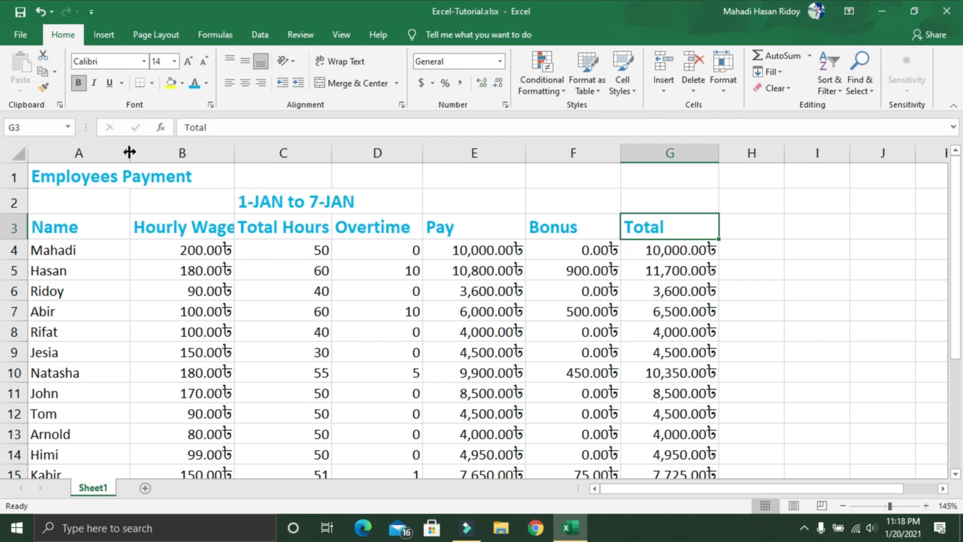
Step: Widen columns A to D to give the enlarged row 3 headings more room
drag(130, 152, 139, 152)
drag(240, 154, 261, 155)
drag(358, 154, 386, 154)
drag(477, 152, 492, 153)
Step: Format the summary labels in A20:A23 as bold, size 14, with a red font colour
scroll(559, 319, down, 4)
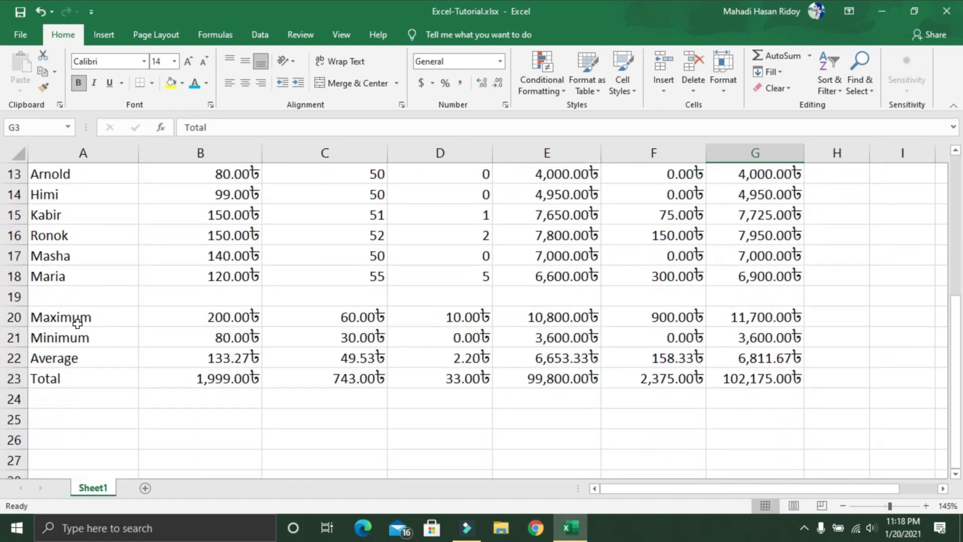
click(67, 321)
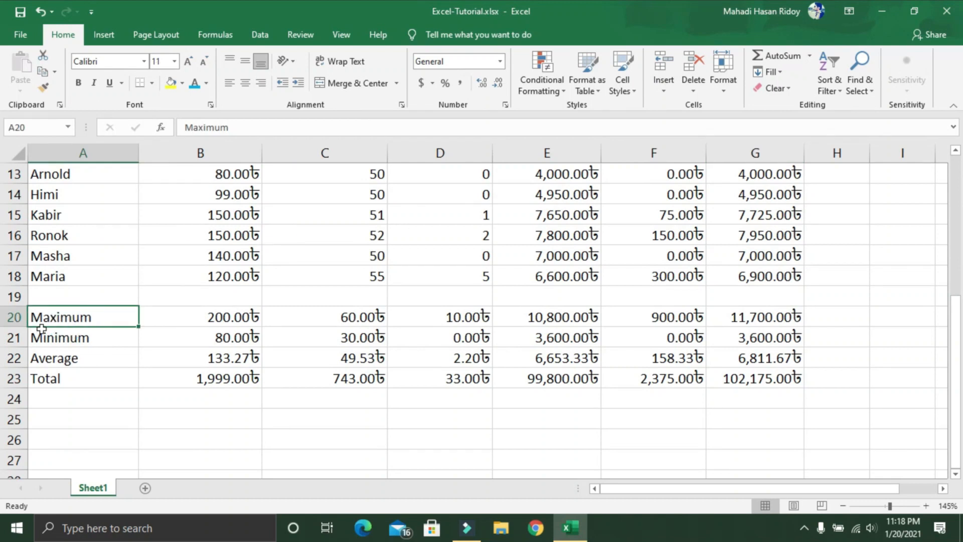
drag(77, 319, 74, 377)
click(174, 62)
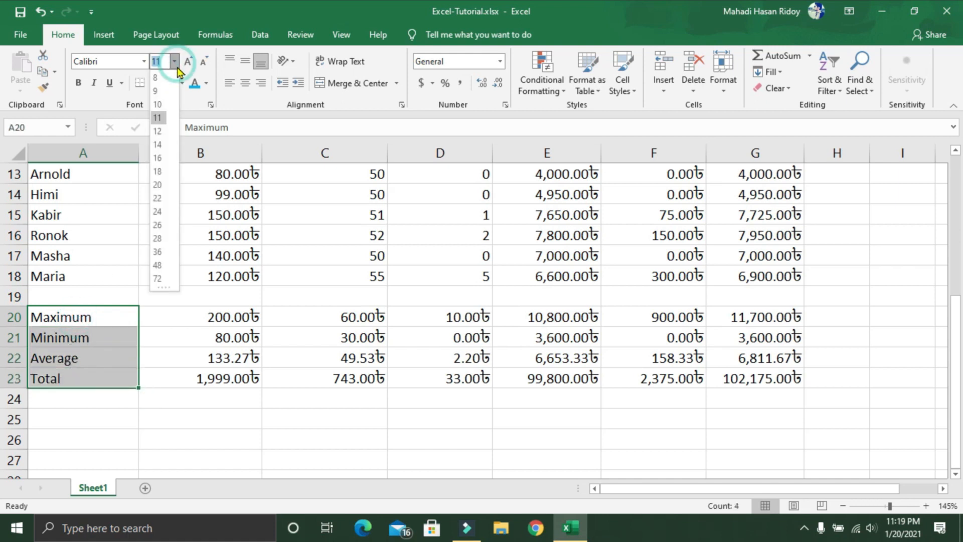
click(169, 144)
click(207, 83)
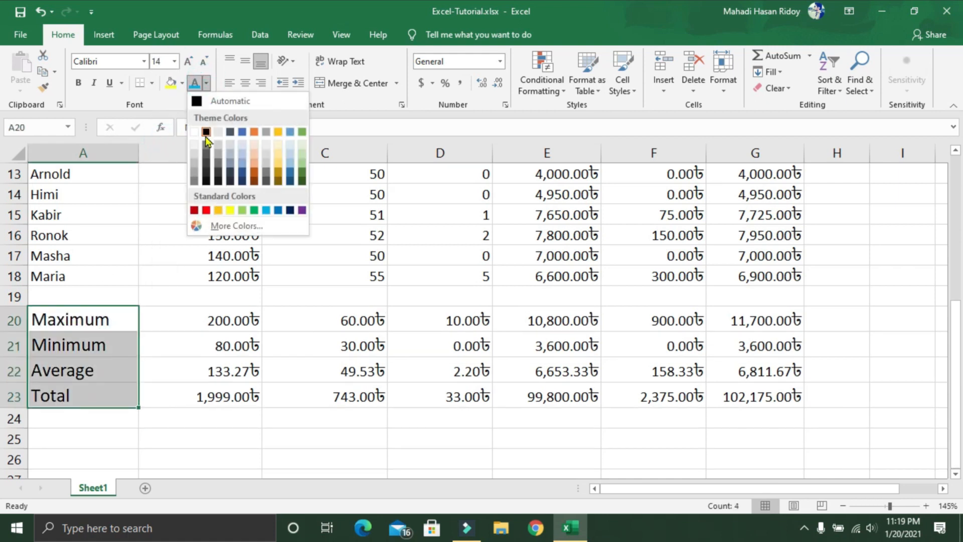
click(205, 211)
click(80, 85)
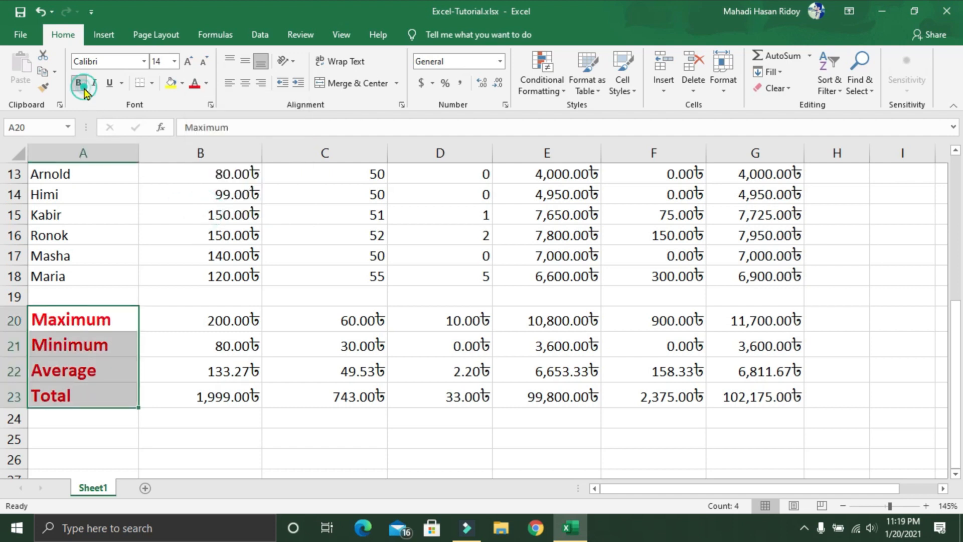
Step: Fill the whole payment range A1:G23 with a light green background colour
scroll(571, 428, up, 4)
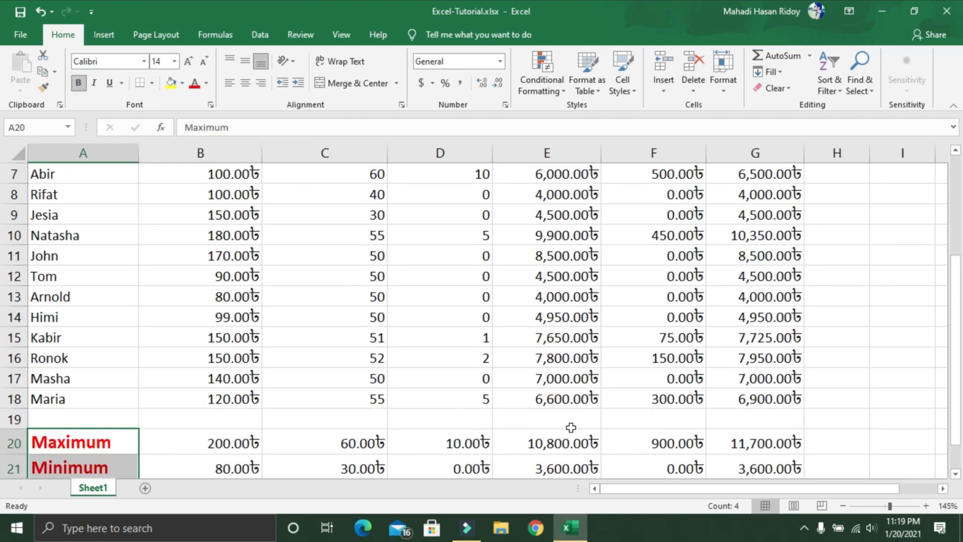
ctrl+scroll(557, 411, down, 7)
ctrl+scroll(539, 396, up, 3)
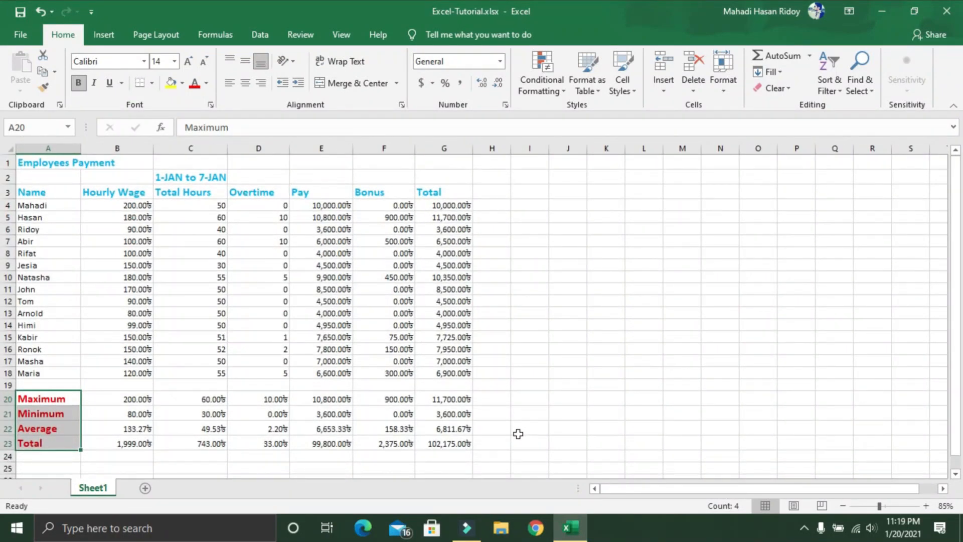
click(518, 433)
drag(58, 161, 460, 444)
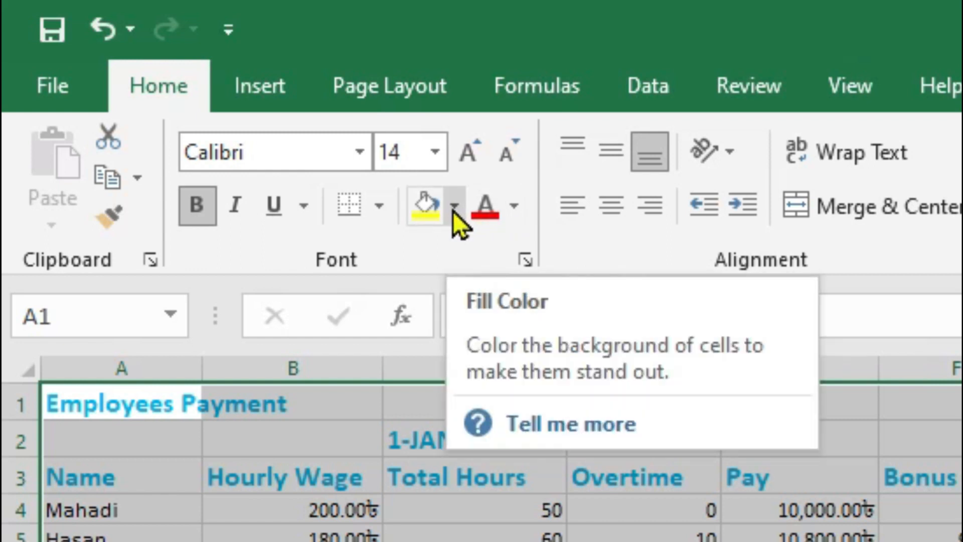
click(453, 208)
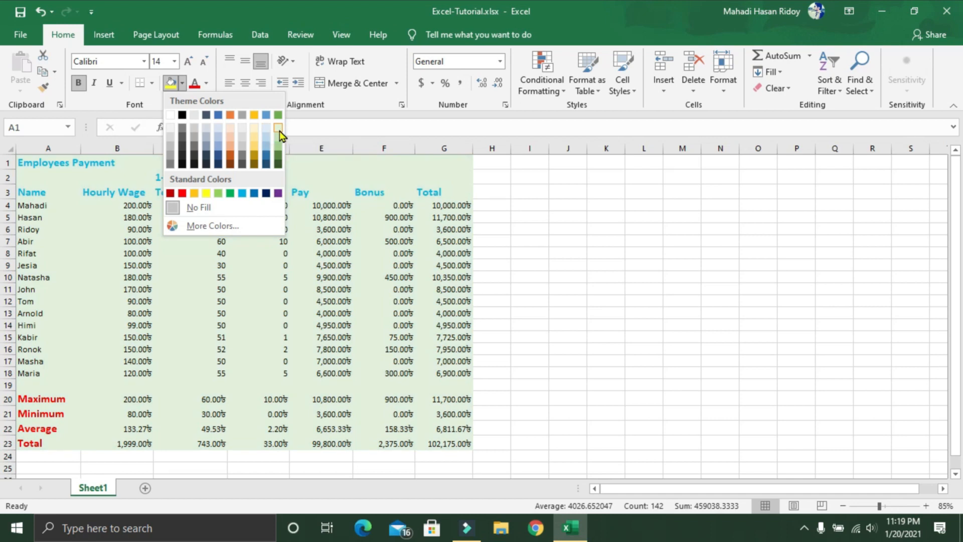
click(279, 130)
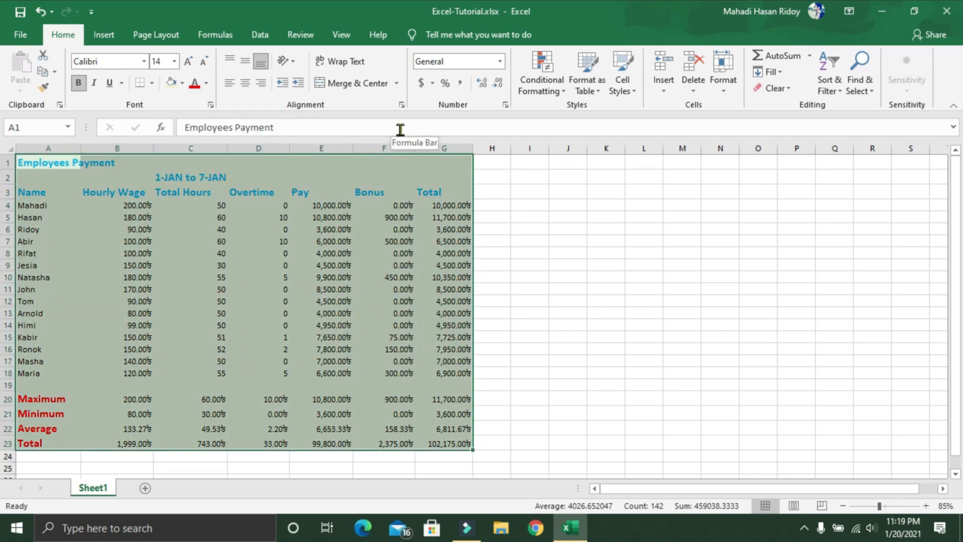
click(530, 204)
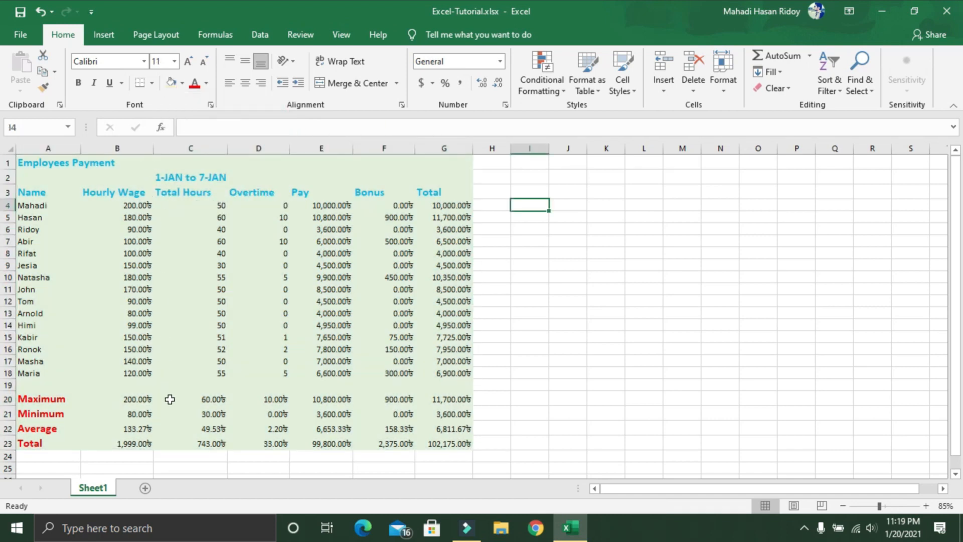
Step: Format A1:G23 as a table using Light Orange, Table Style Light 17, without marking existing headers
click(59, 160)
drag(59, 161, 446, 446)
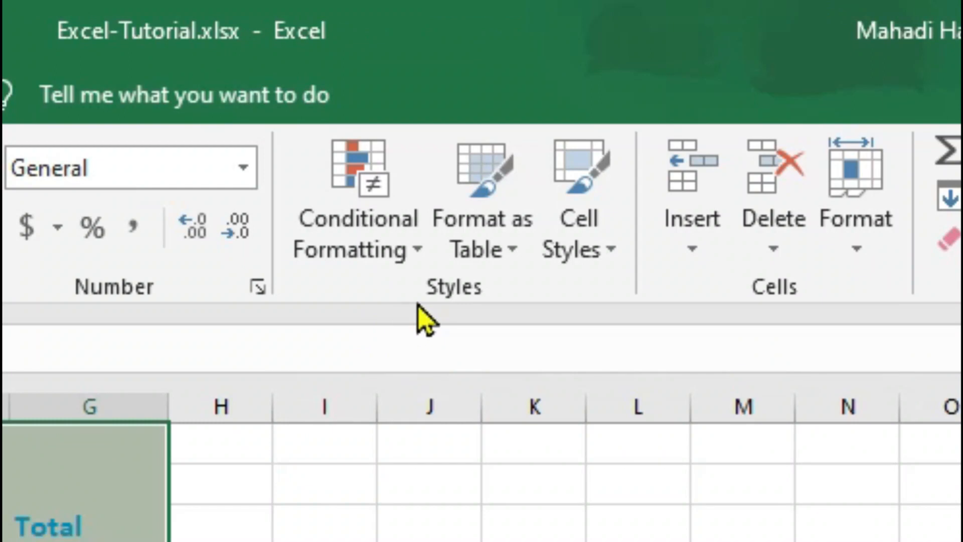
click(512, 253)
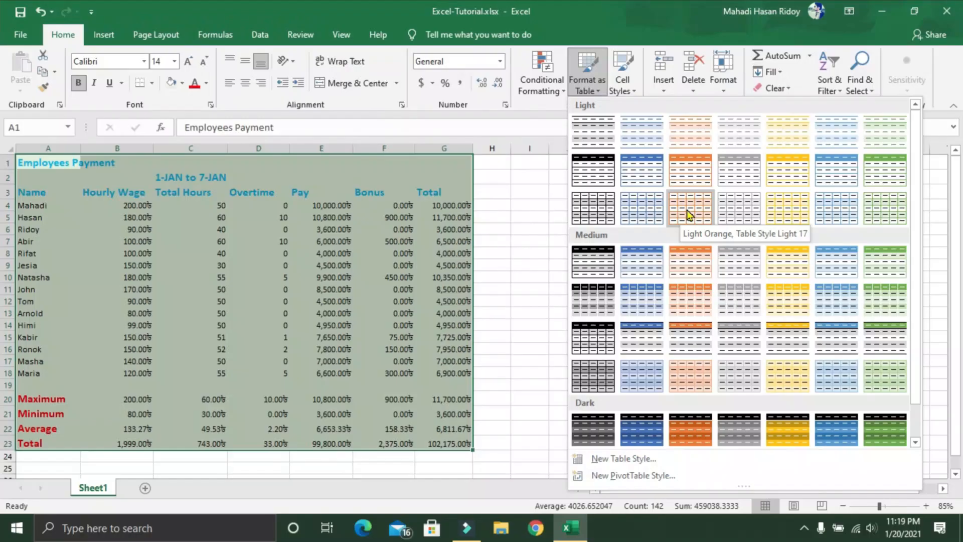
click(686, 212)
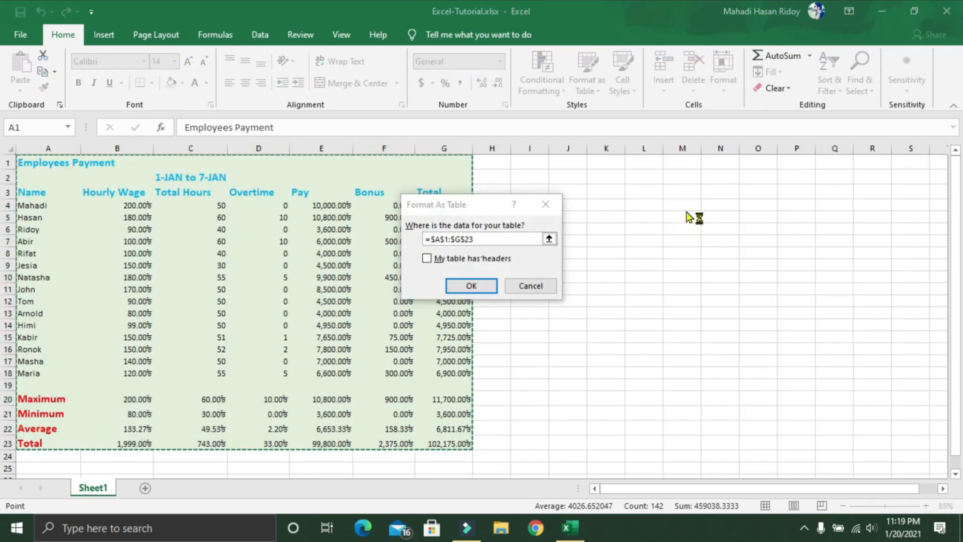
click(471, 286)
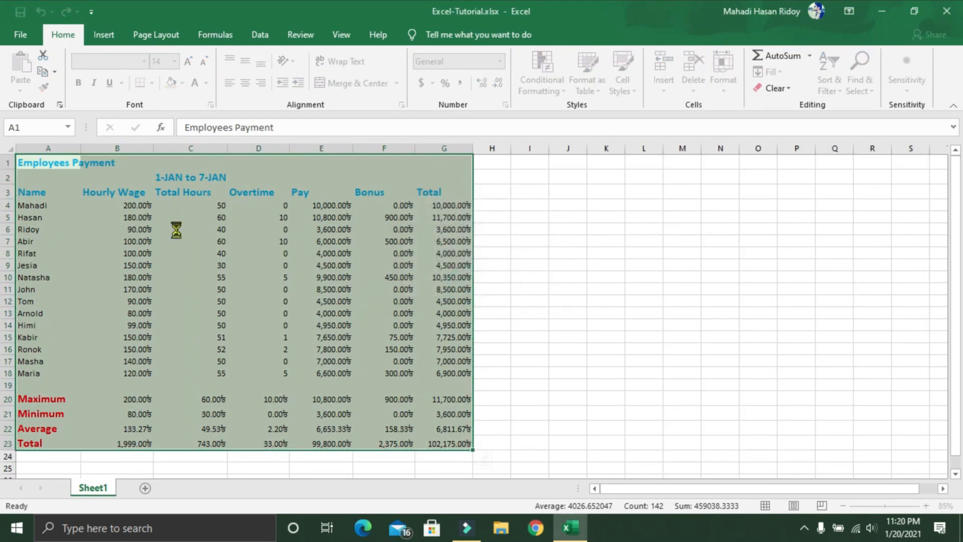
click(524, 299)
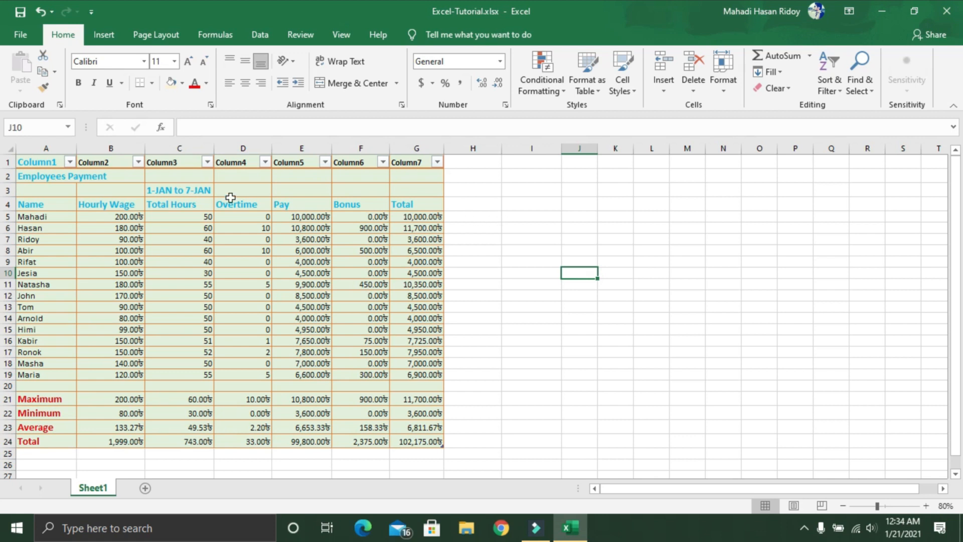
Step: Copy the entire Total Hours column C and paste it into column H beside the table
click(183, 149)
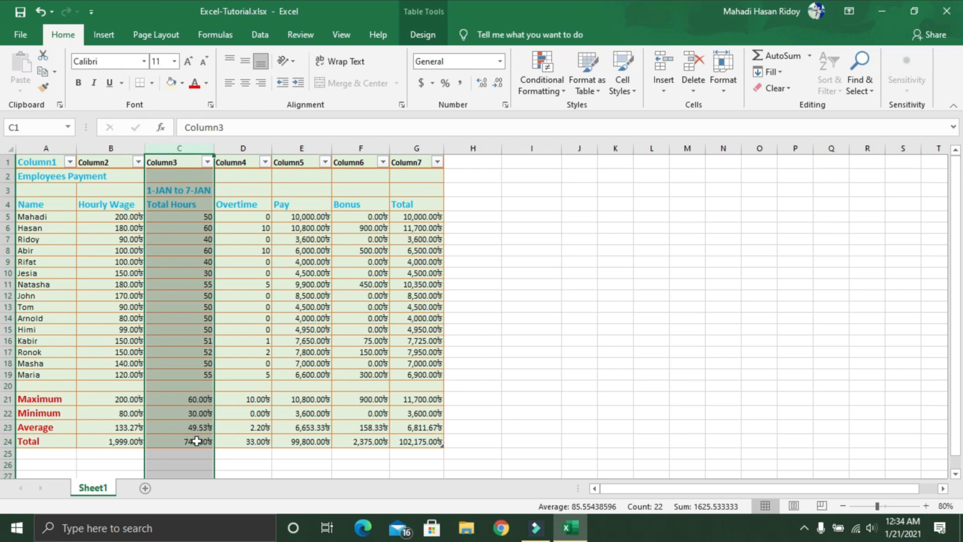
right_click(181, 150)
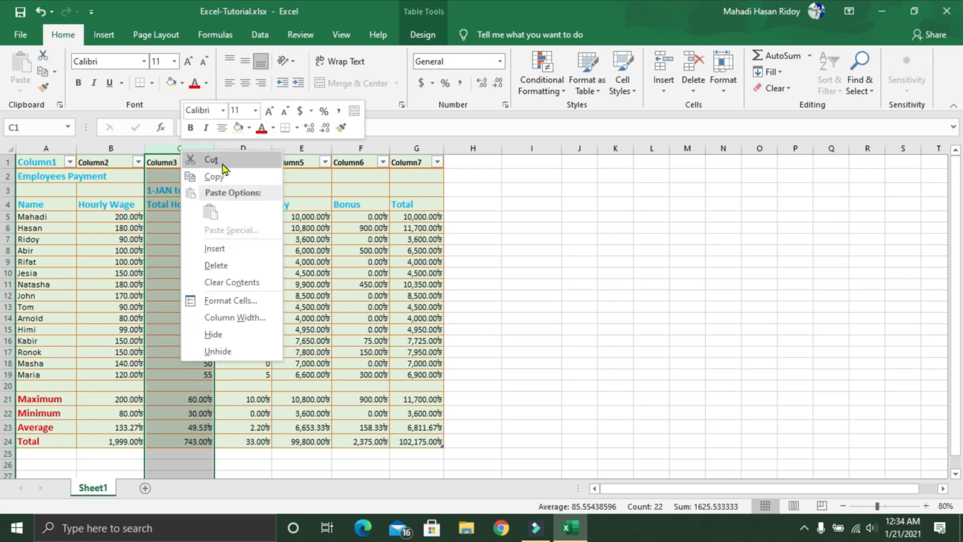
click(214, 177)
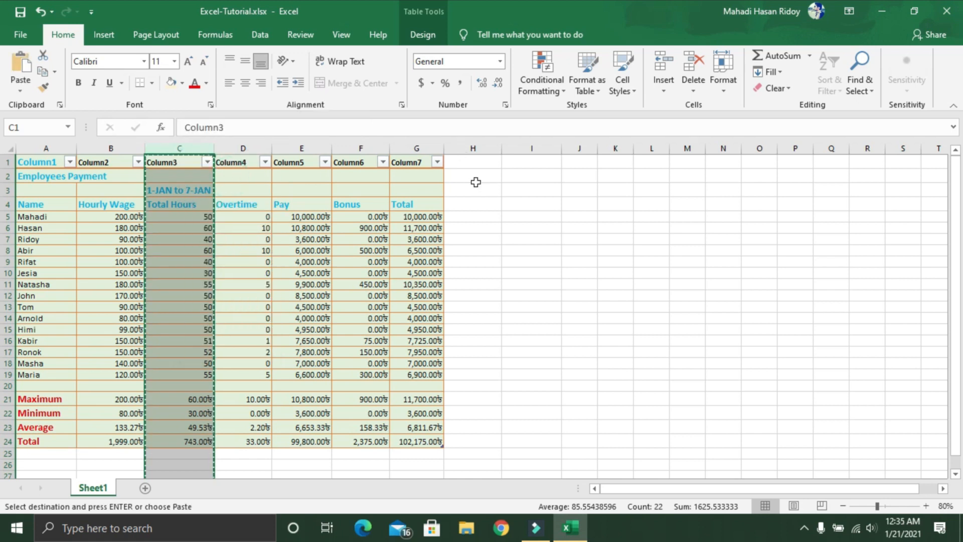
click(467, 163)
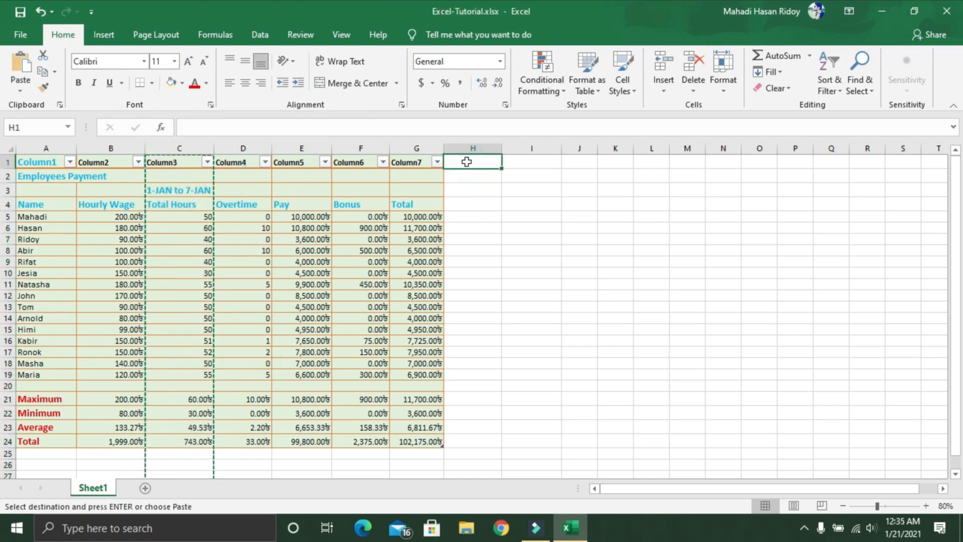
key(ctrl+v)
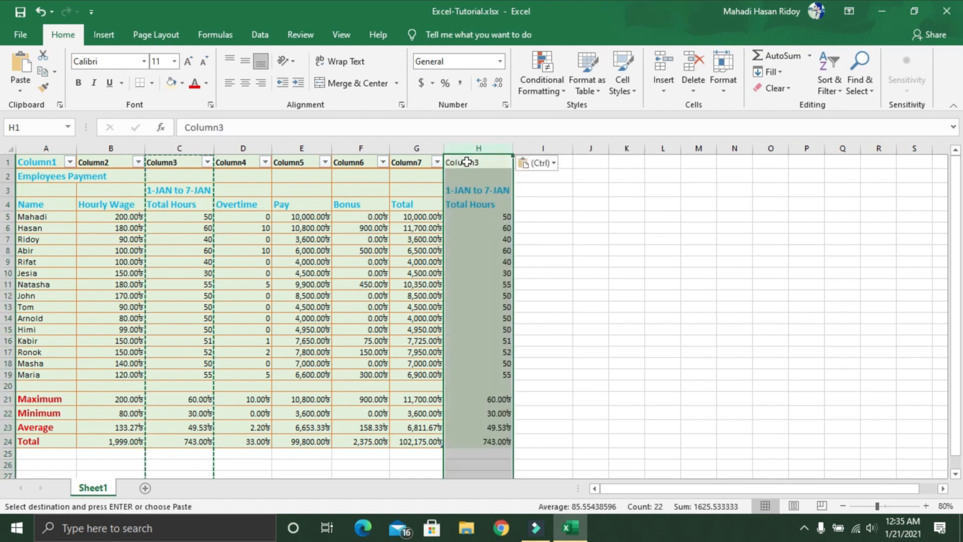
Step: Change the date range label in H3 to 8-JAN to 16-JAN
click(460, 194)
double_click(454, 190)
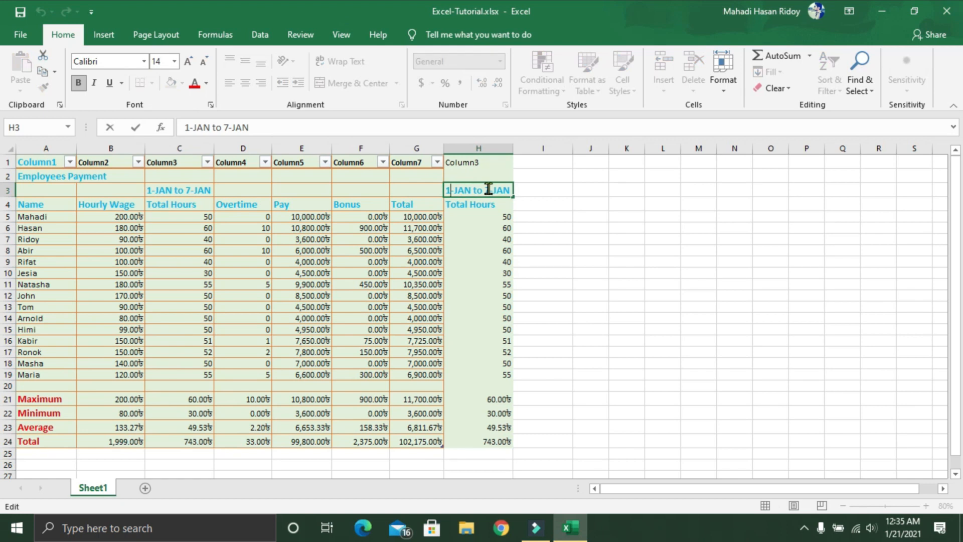
key(BackSpace)
text(8)
click(485, 190)
key(BackSpace)
text(16)
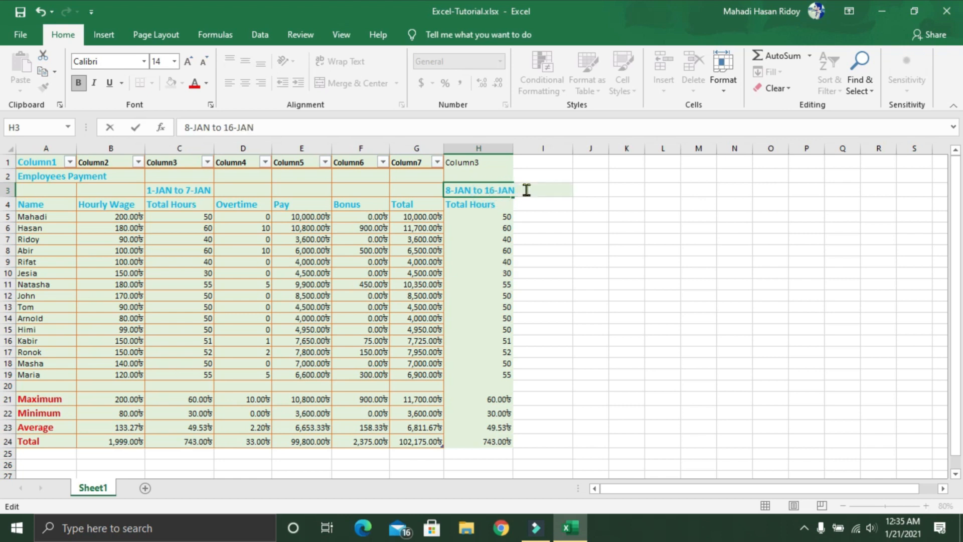
Step: Replace the total hours in H5:H19 with 55, 40, 51, 52, 53, 60, 50, 60, 51, 52, 40, 40, 50, 50 and 50
click(499, 216)
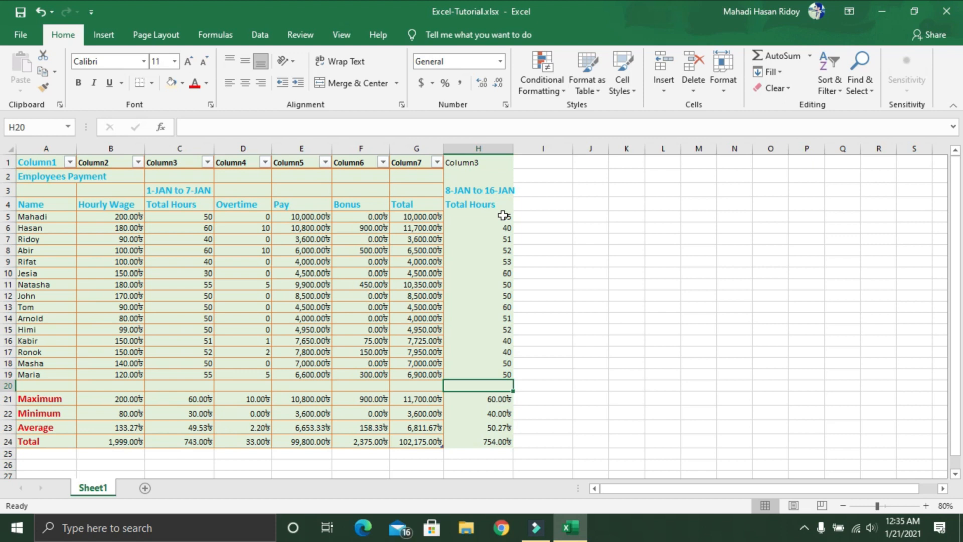
click(501, 218)
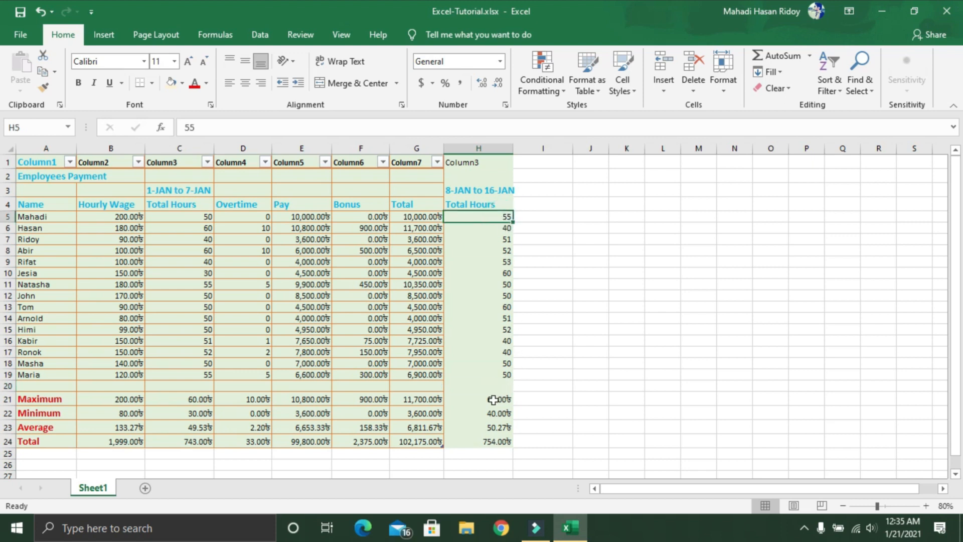
Step: Check the maximum, minimum, average and total formulas for the second week's Total Hours in H21:H24
click(494, 401)
click(490, 413)
click(491, 429)
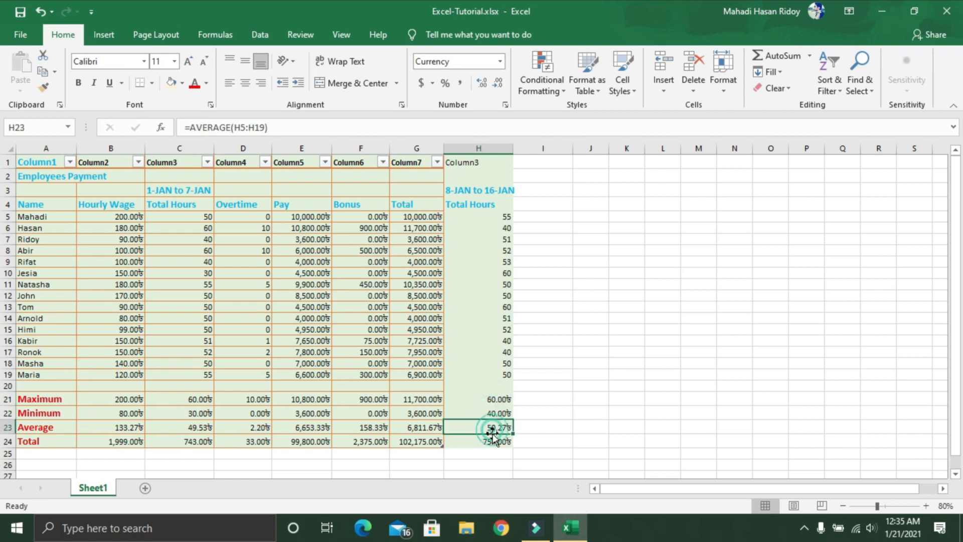
click(491, 441)
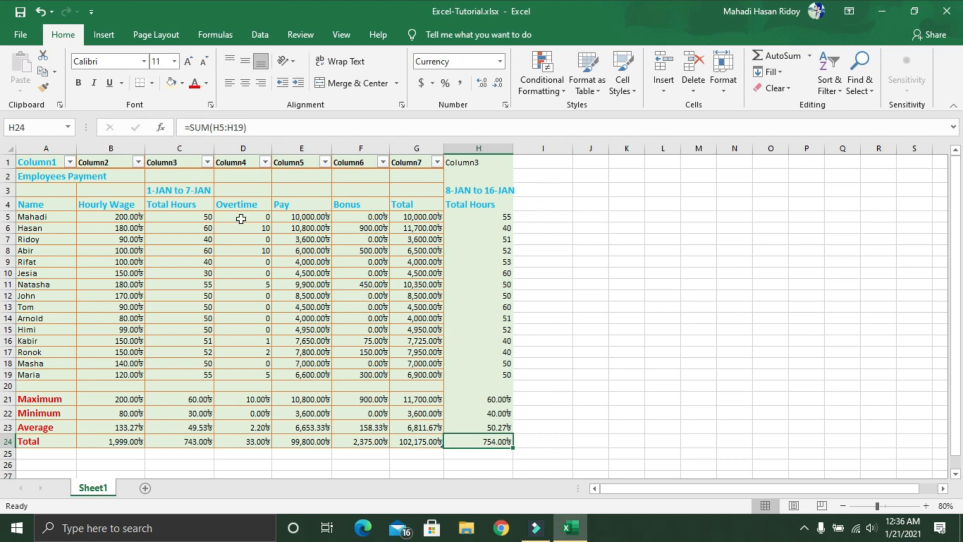
Step: Copy the entire Overtime column D and paste it into column I beside the second week's Total Hours
click(245, 148)
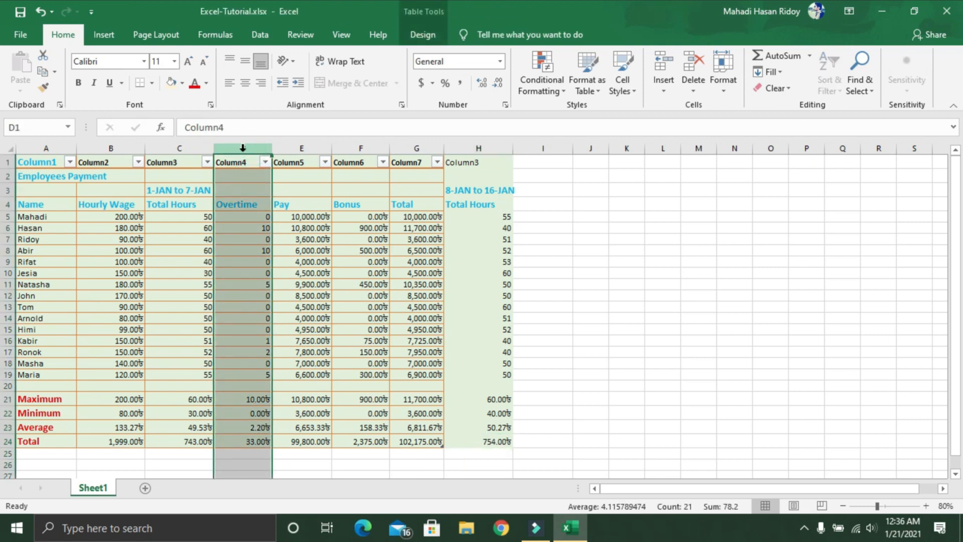
right_click(243, 148)
click(295, 175)
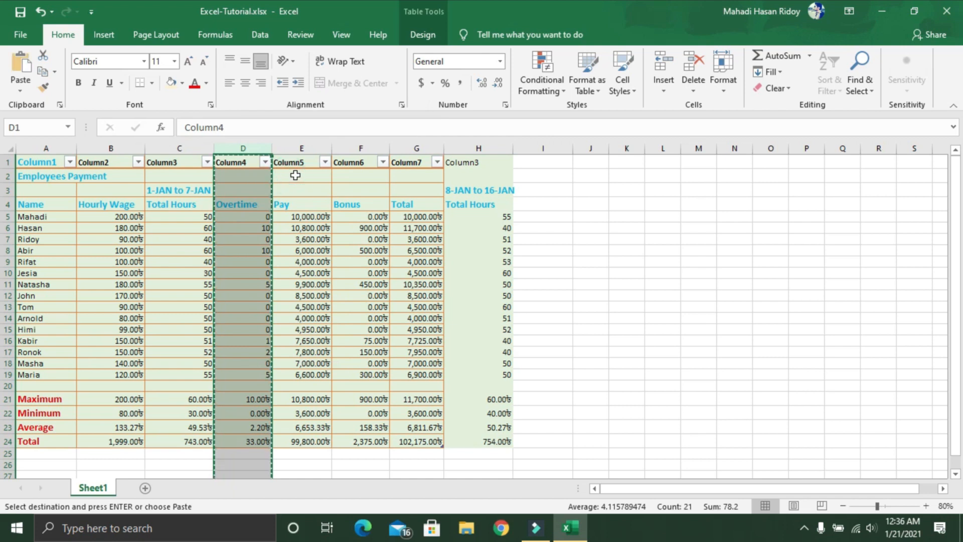
click(546, 158)
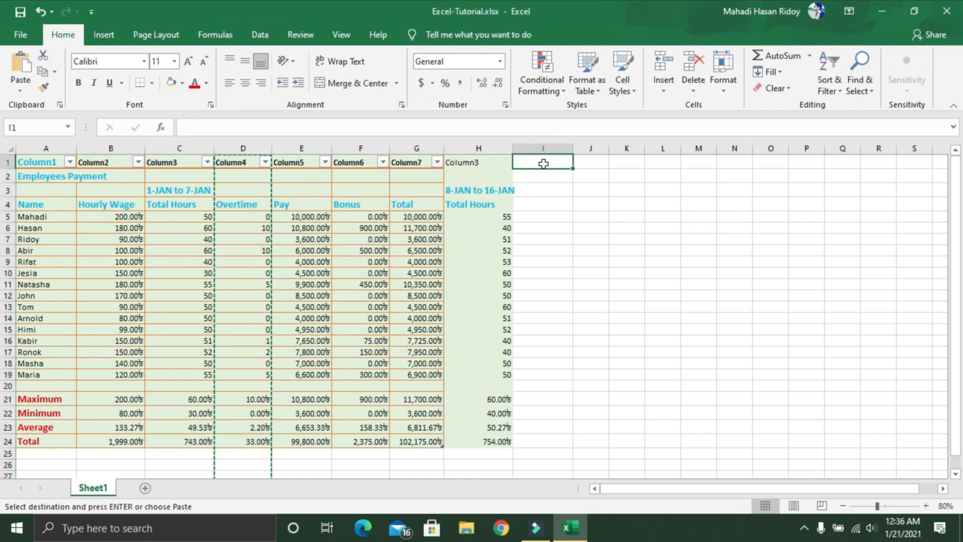
right_click(543, 164)
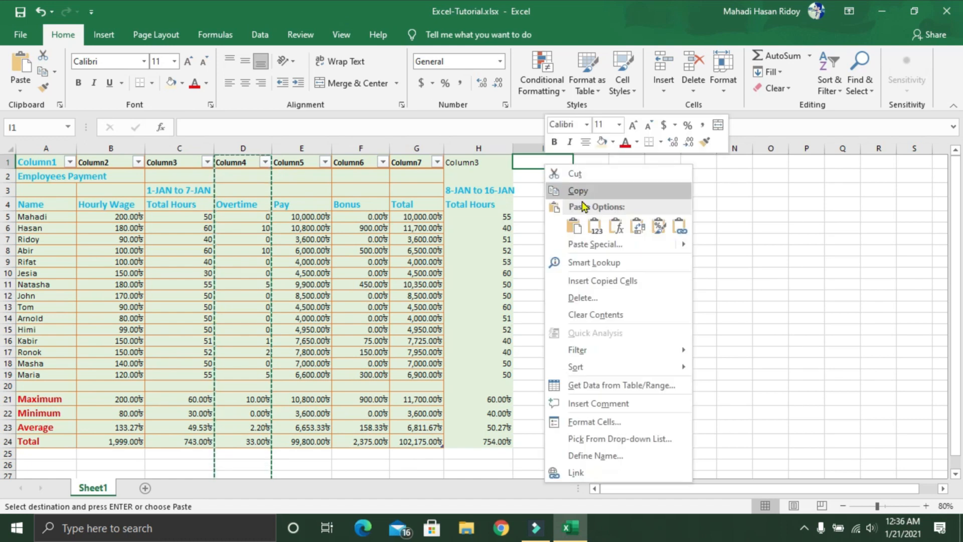
click(579, 224)
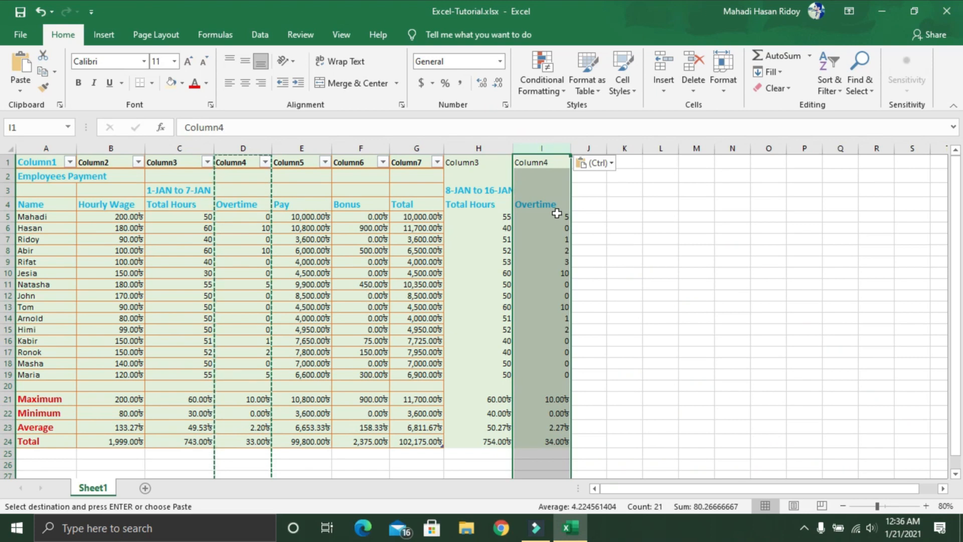
Step: Compare the pasted overtime formula in I5 with the hours in H5, and check the summary formulas in I21:I24
click(553, 215)
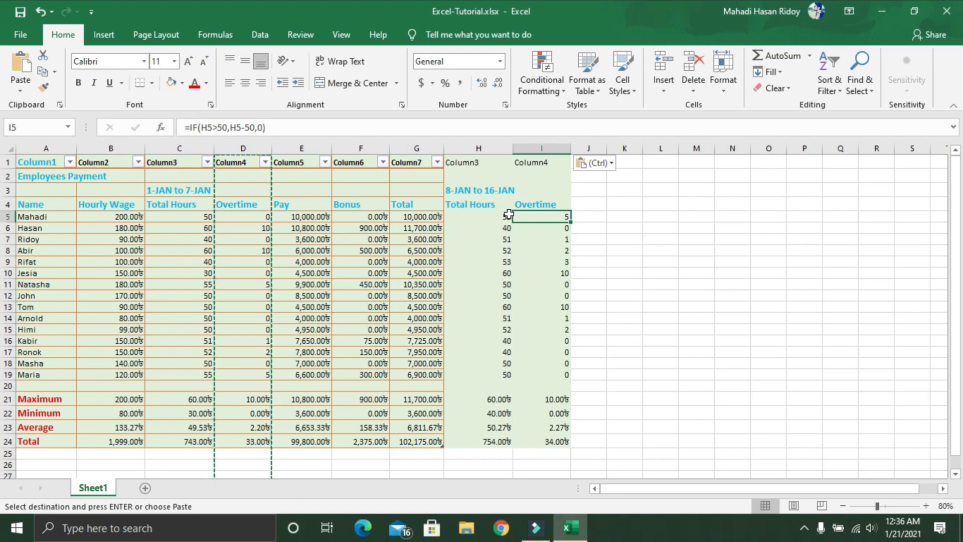
click(492, 216)
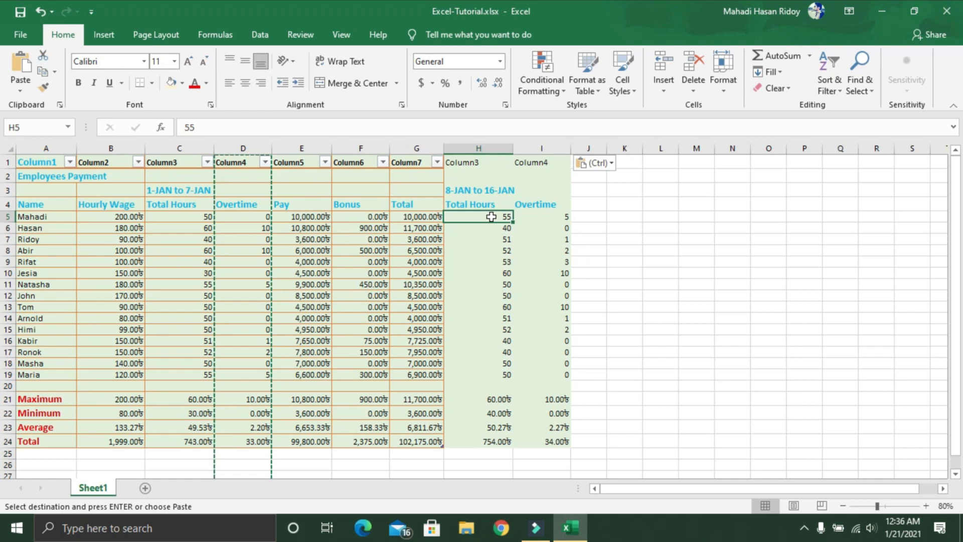
click(543, 217)
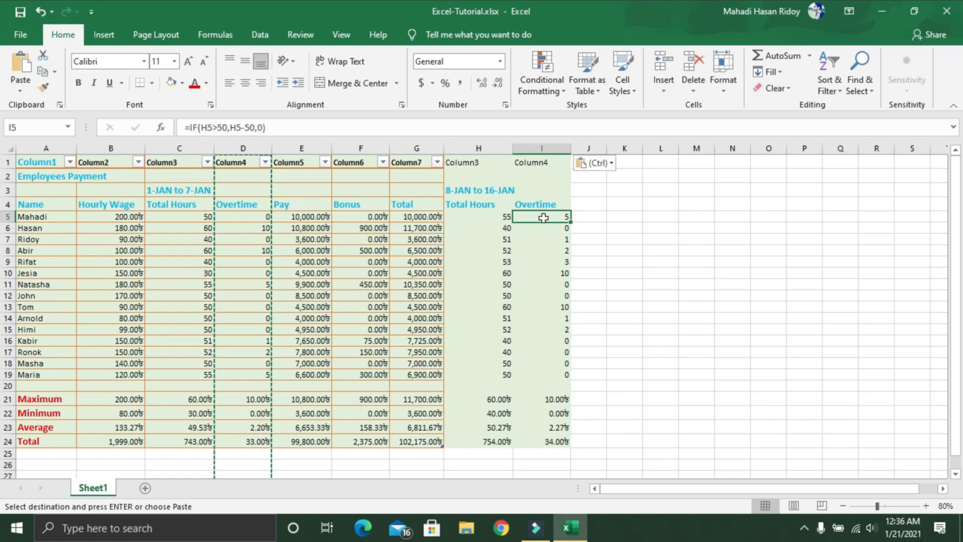
key(Escape)
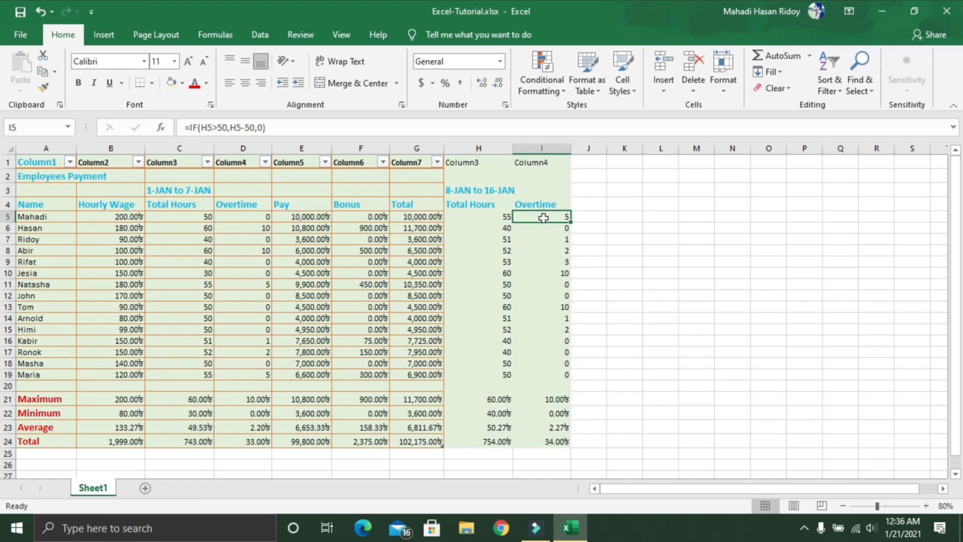
click(502, 216)
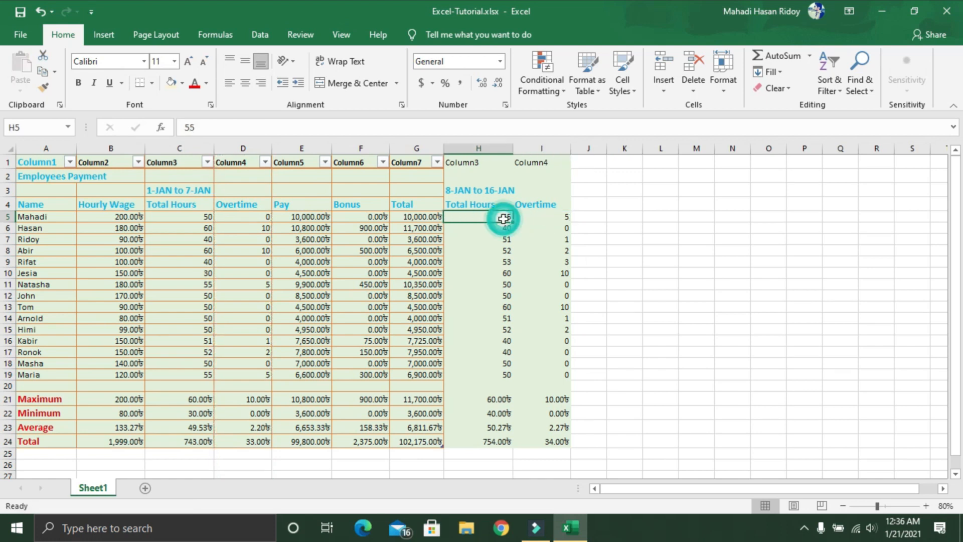
click(547, 219)
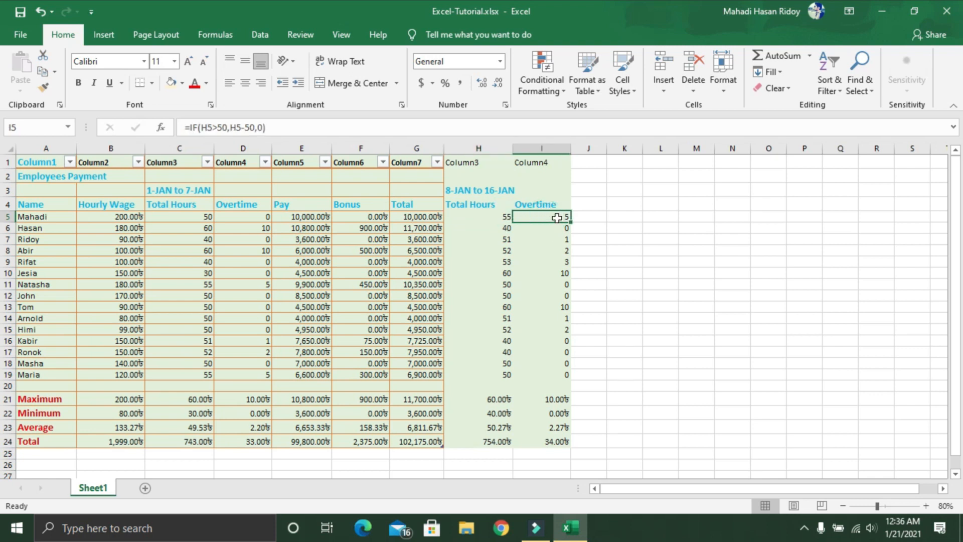
click(554, 401)
click(551, 414)
click(551, 428)
click(551, 443)
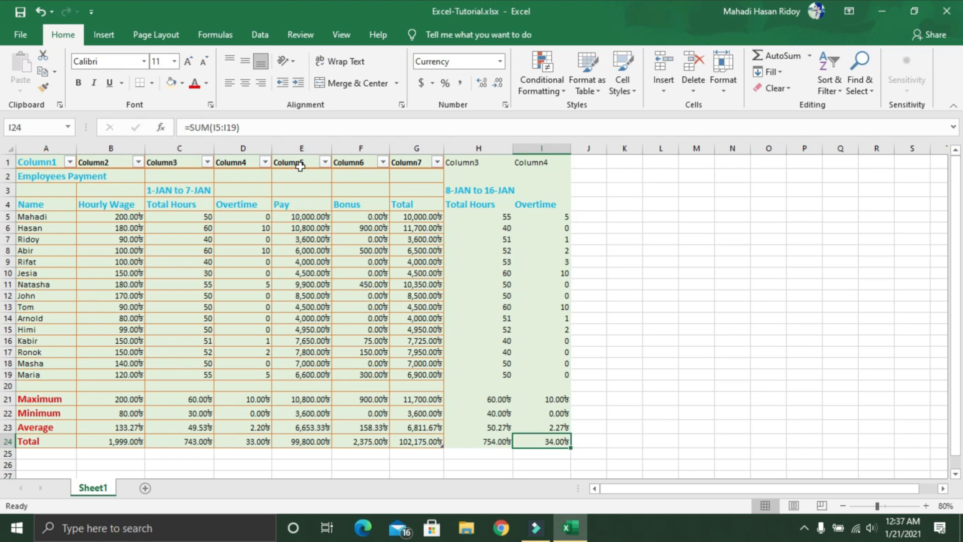
Step: Copy the entire Pay column E and paste it into column J beside the second week's Overtime
click(302, 148)
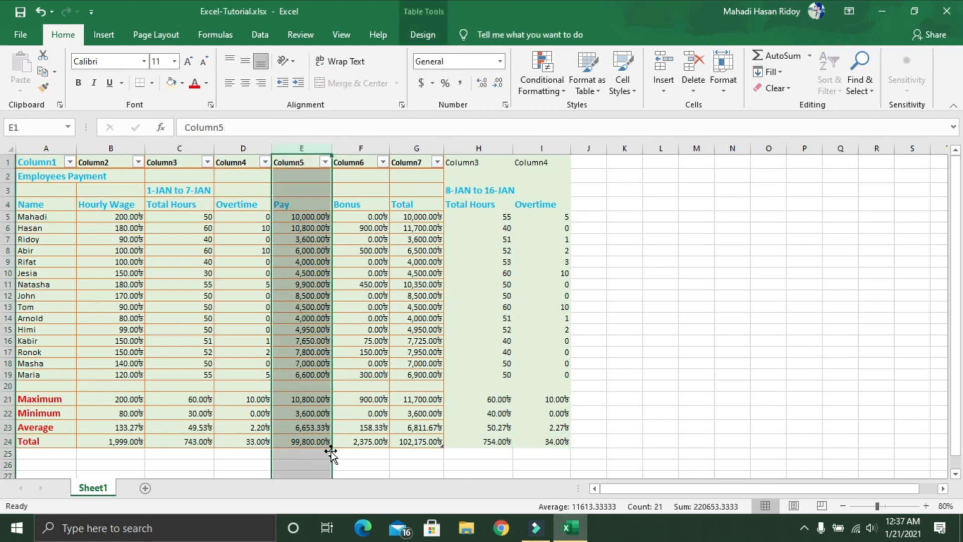
right_click(305, 151)
click(331, 181)
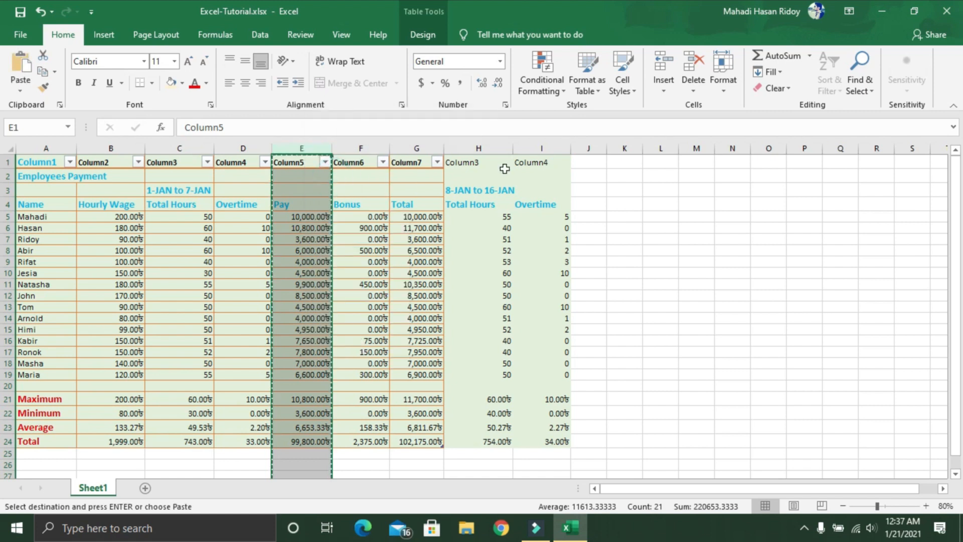
click(595, 161)
key(ctrl+v)
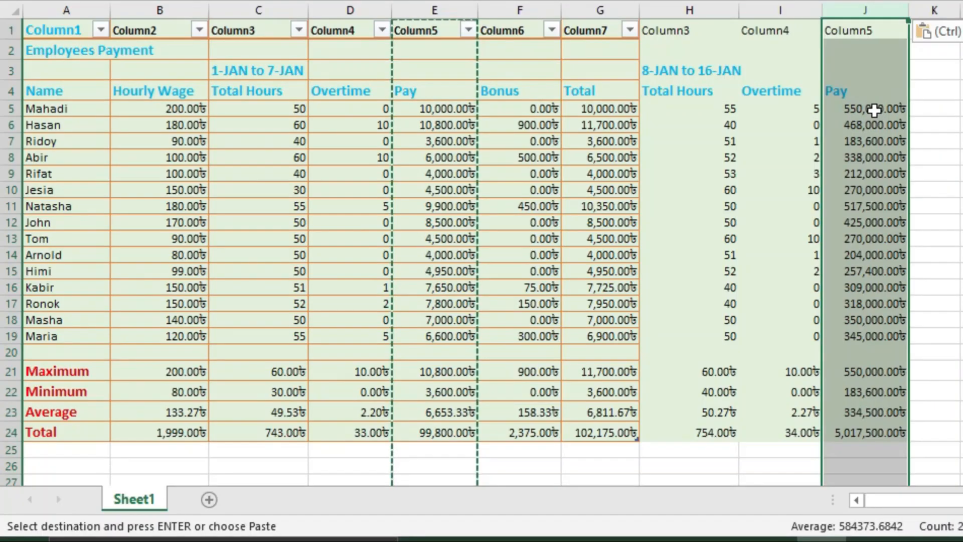
click(875, 110)
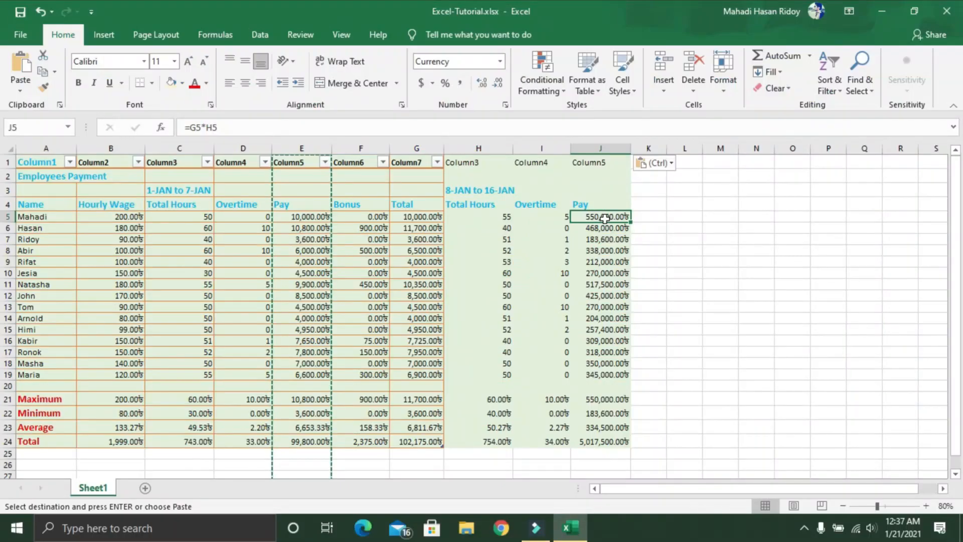
double_click(866, 113)
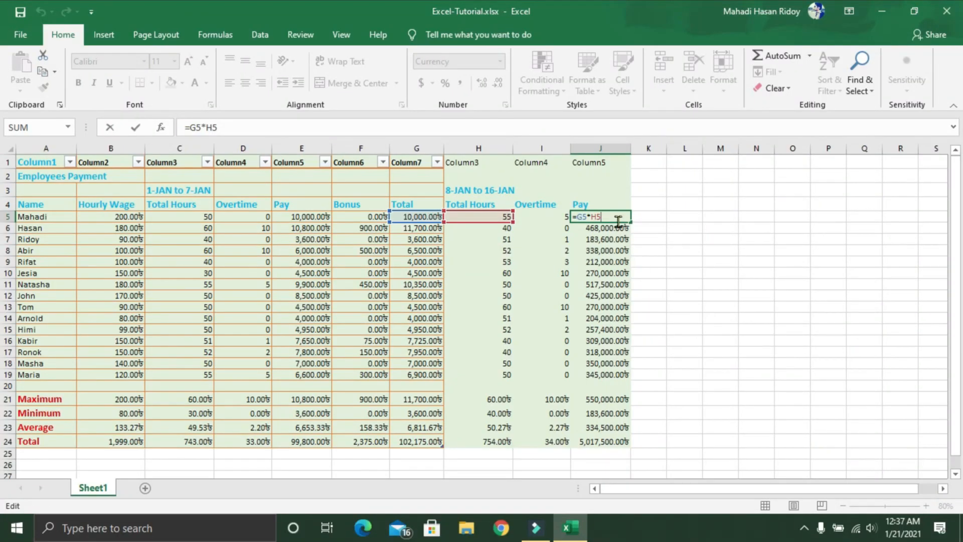
key(BackSpace)
key(BackSpace)
key(BackSpace)
key(BackSpace)
key(BackSpace)
key(BackSpace)
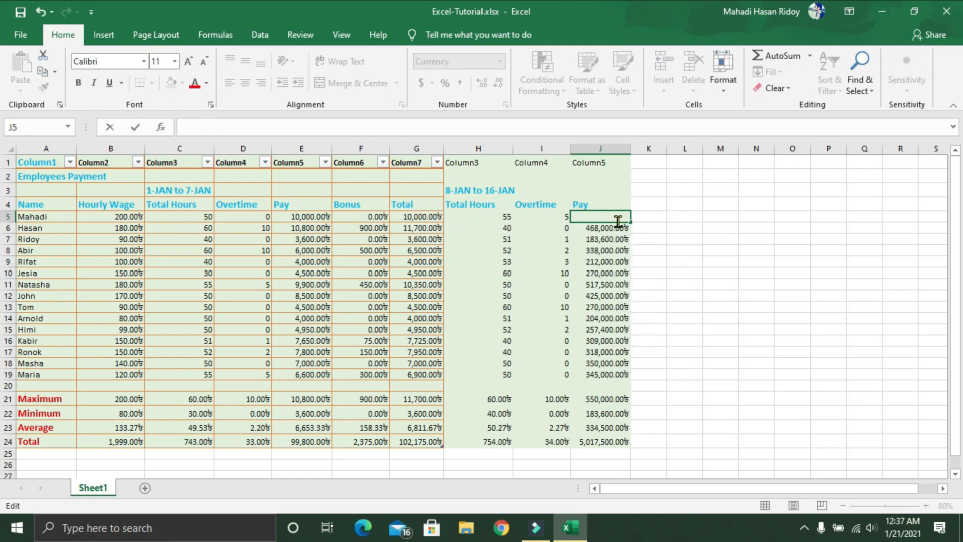
text(=)
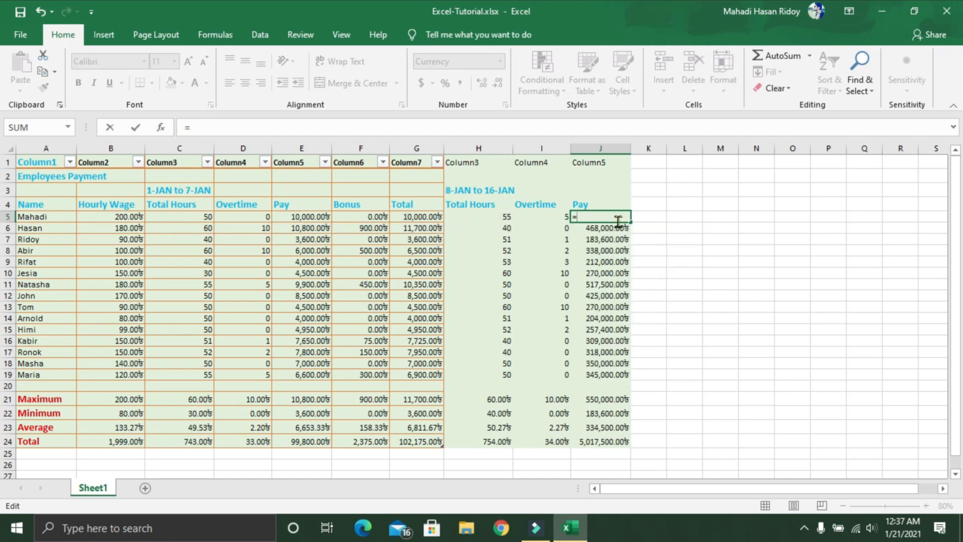
click(117, 222)
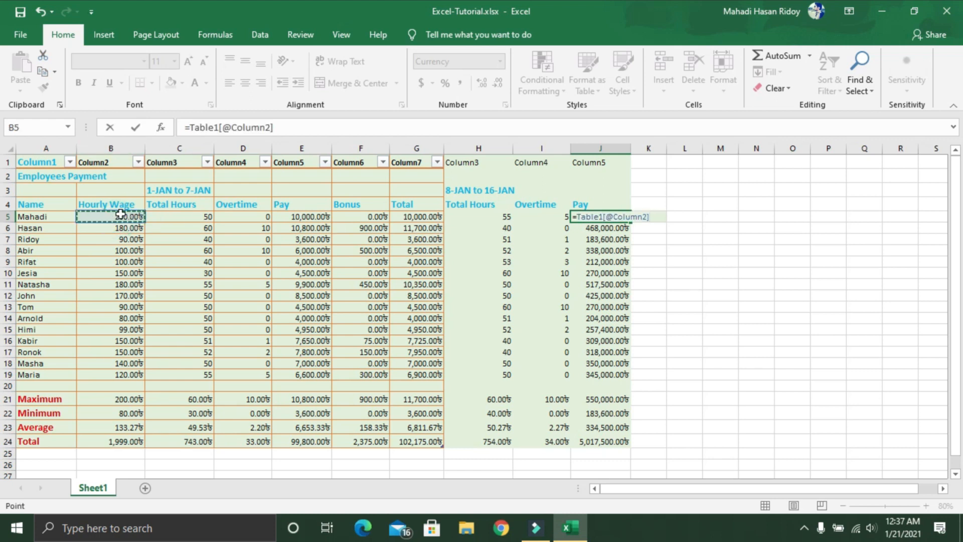
text(*)
click(494, 218)
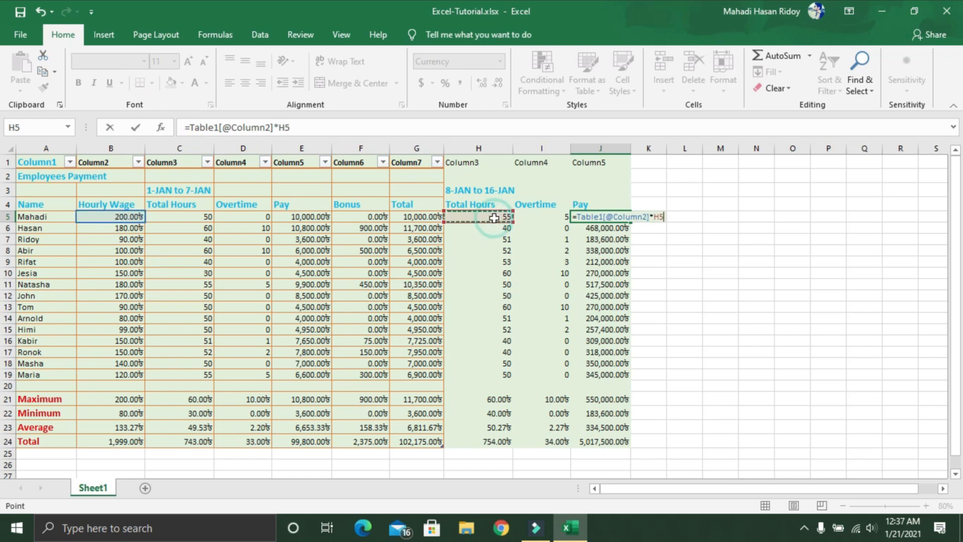
key(Return)
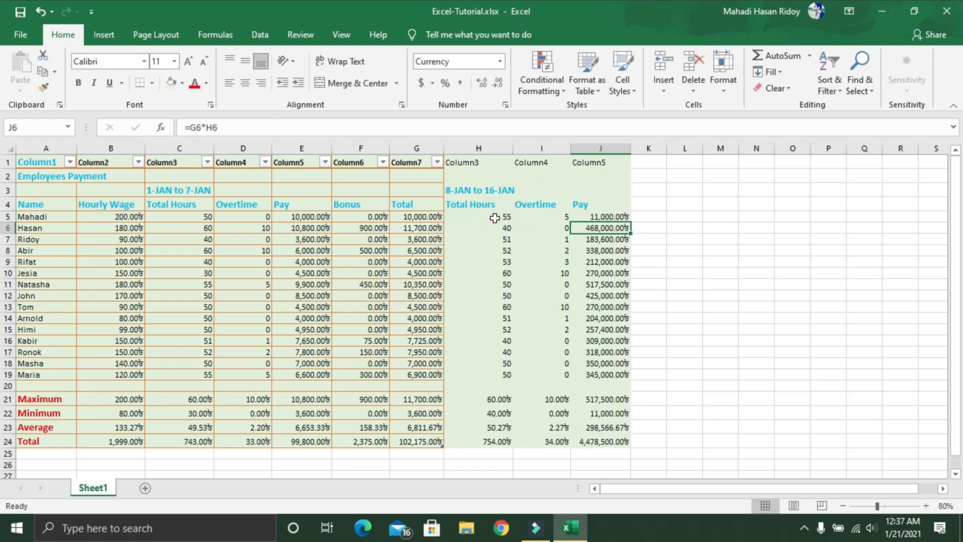
click(611, 215)
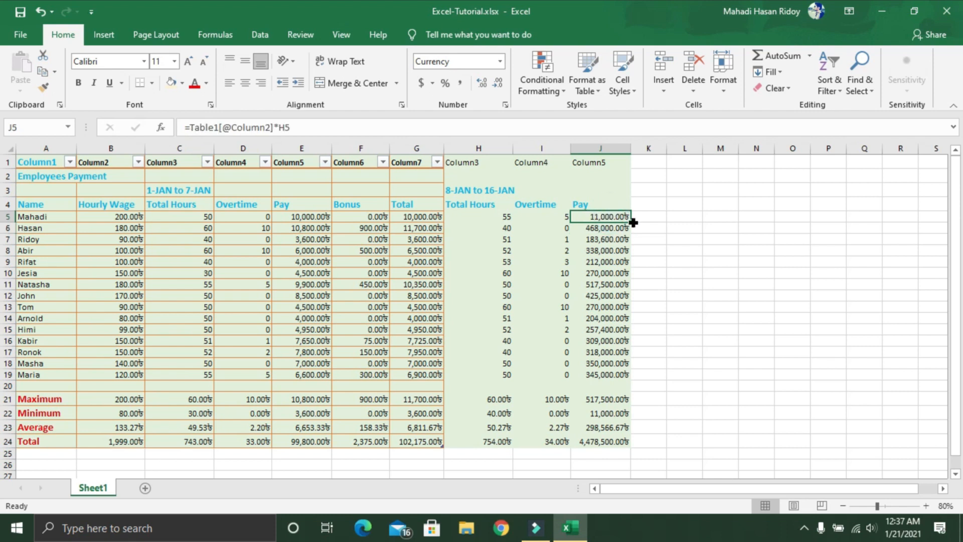
drag(633, 224, 644, 379)
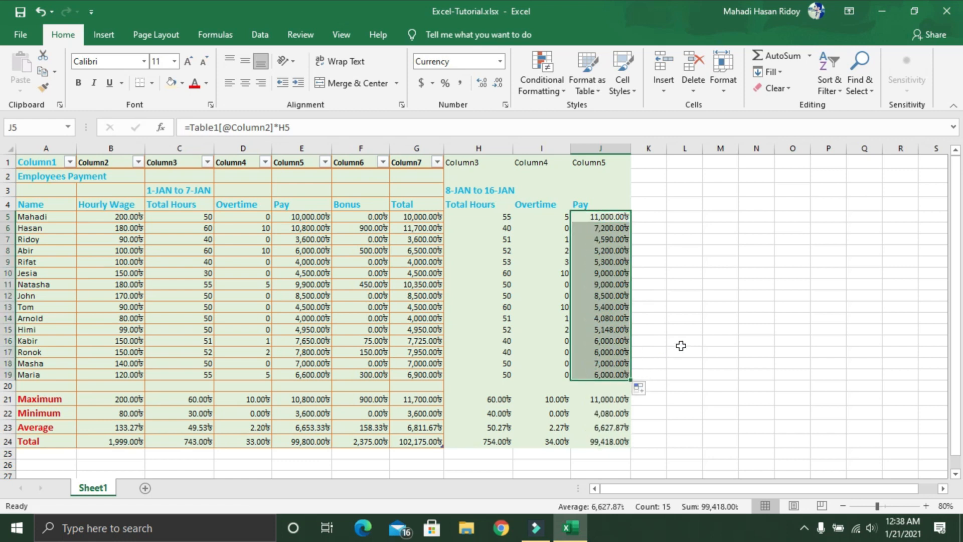
Step: Check the maximum, minimum, average and total formulas for the second week's Pay in J21:J24
scroll(682, 344, down, 1)
click(607, 358)
click(604, 370)
click(614, 385)
click(616, 398)
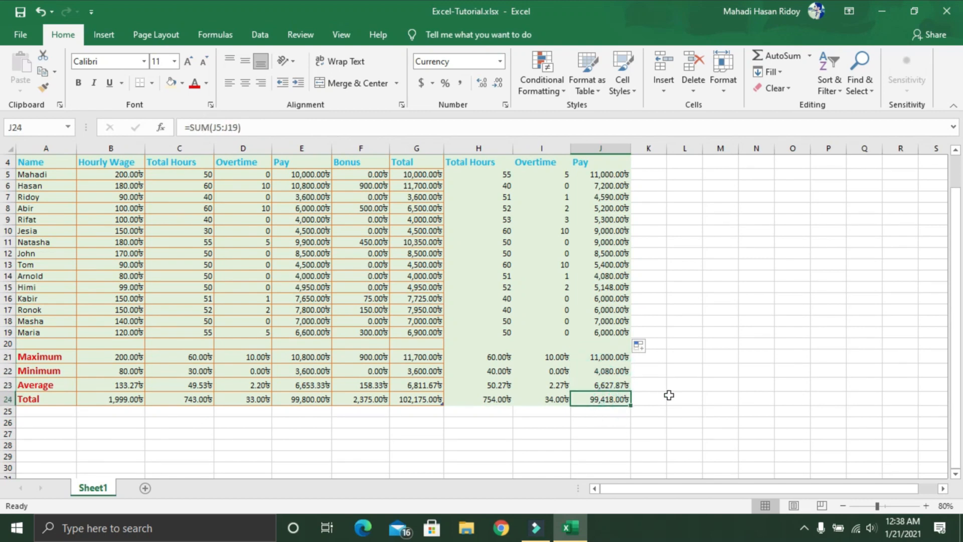
scroll(669, 395, up, 1)
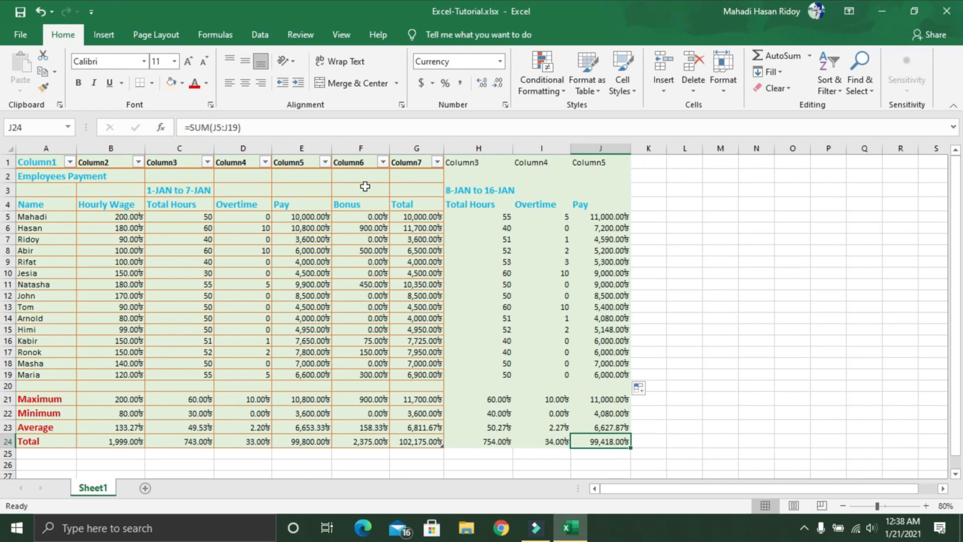
Step: Copy the entire Bonus column F and paste it into column K beside the second week's Pay
click(364, 151)
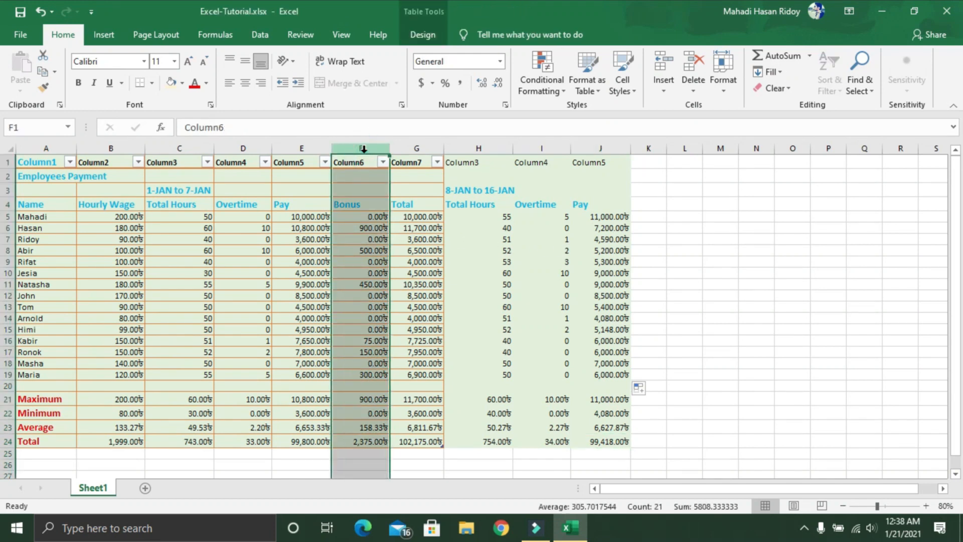
right_click(366, 157)
click(391, 174)
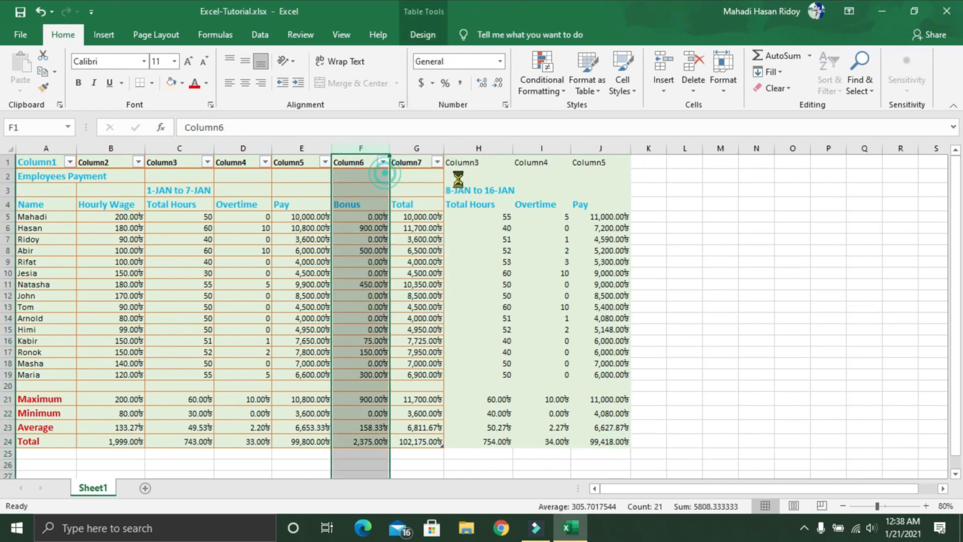
click(652, 163)
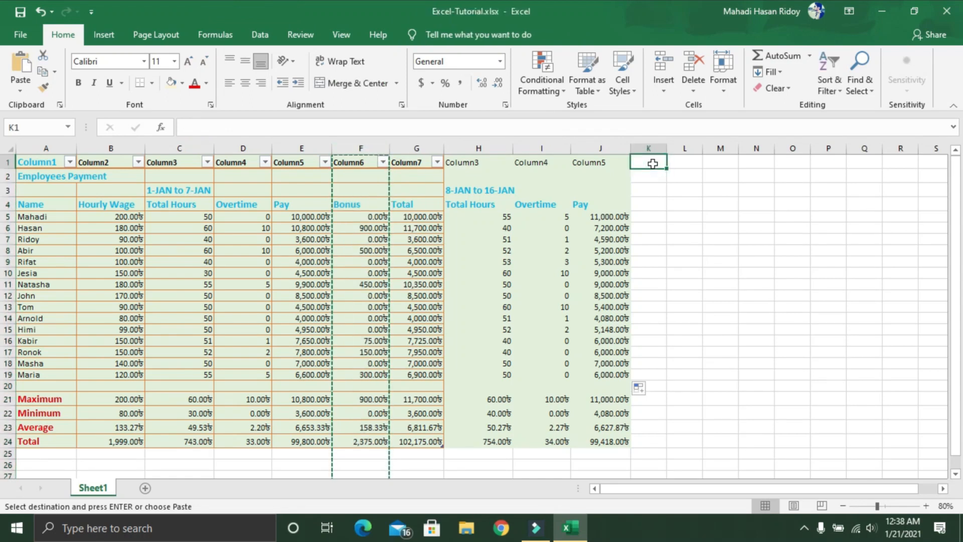
key(ctrl+v)
click(657, 217)
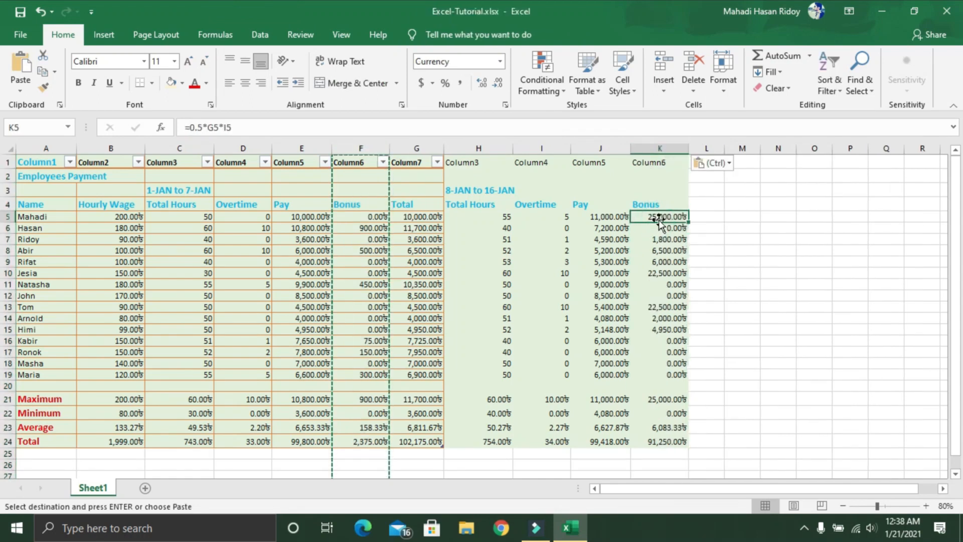
double_click(659, 220)
key(Escape)
double_click(662, 218)
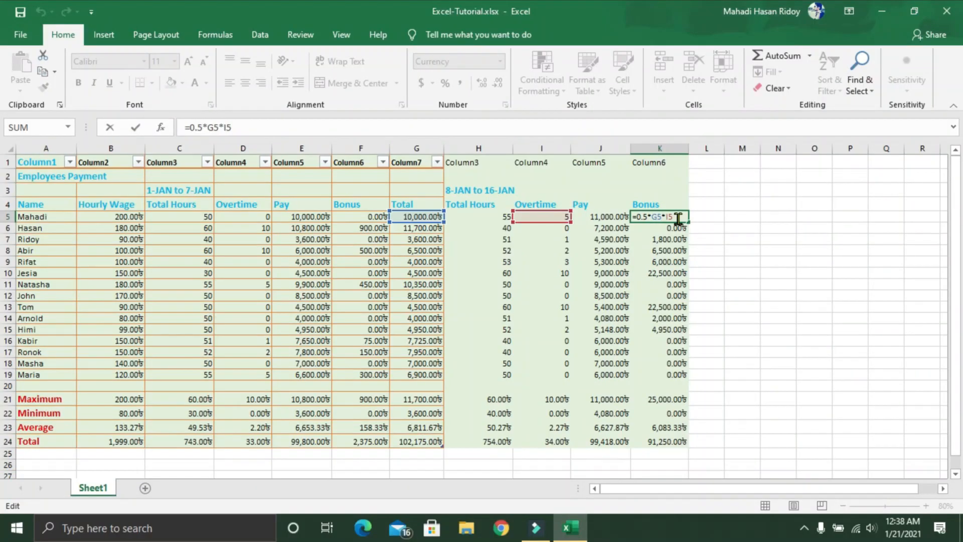
key(BackSpace)
key(BackSpace)
key(BackSpace)
key(BackSpace)
key(BackSpace)
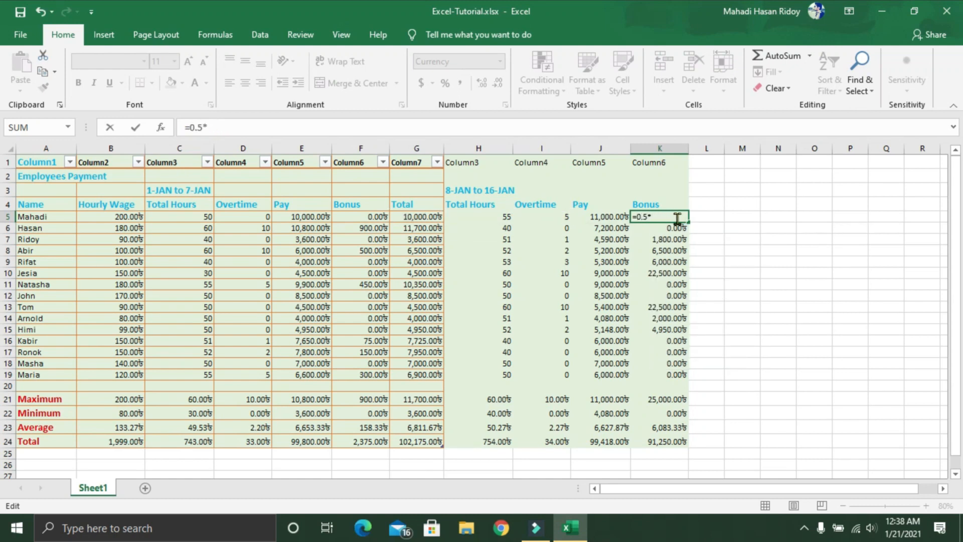
click(101, 216)
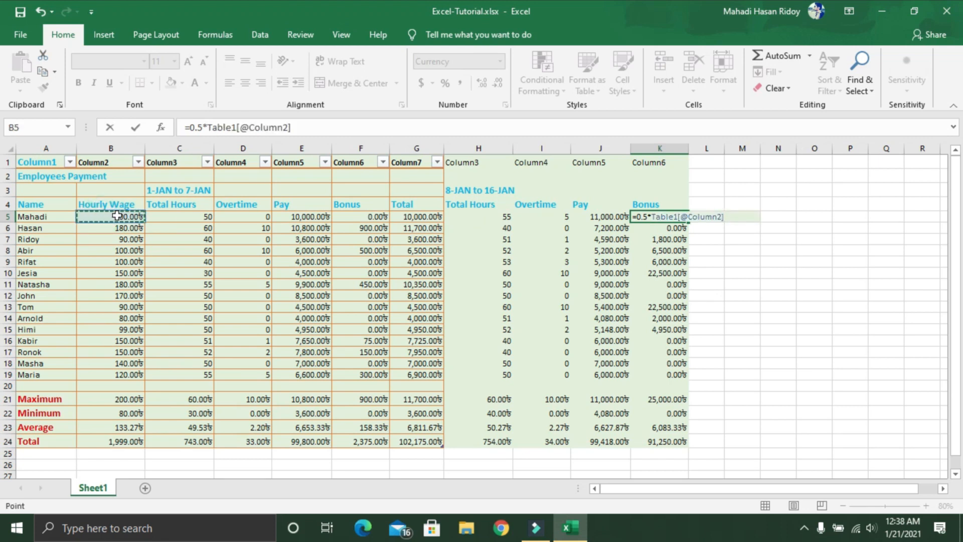
text(*)
click(545, 214)
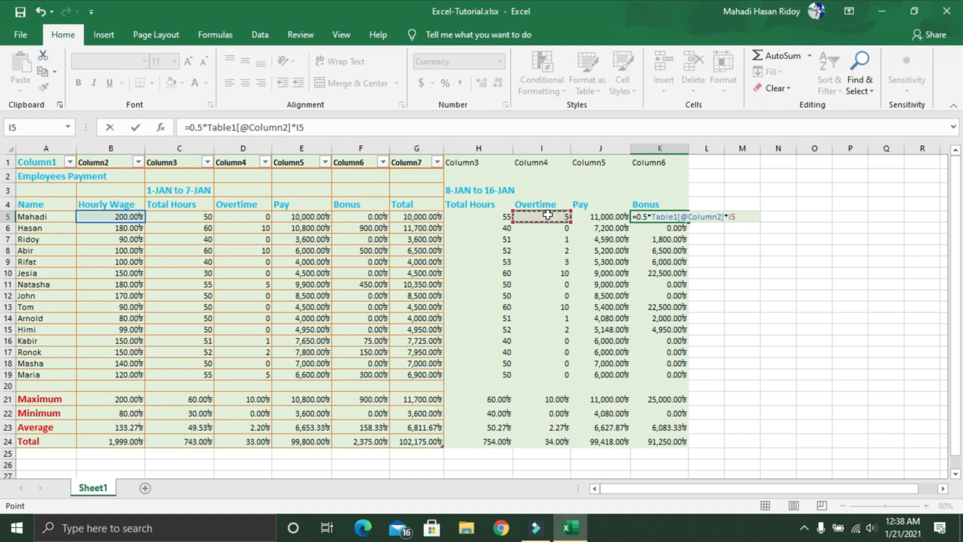
key(Return)
Step: Fill the Bonus formula from K5 down to K19 and check the minimum and total formulas in K22 and K24
click(668, 206)
click(671, 216)
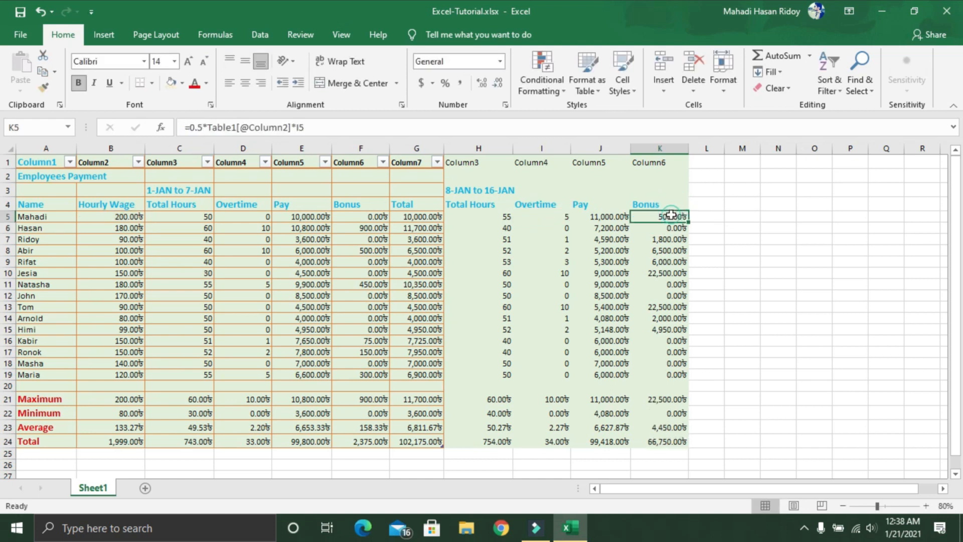
drag(690, 222, 697, 376)
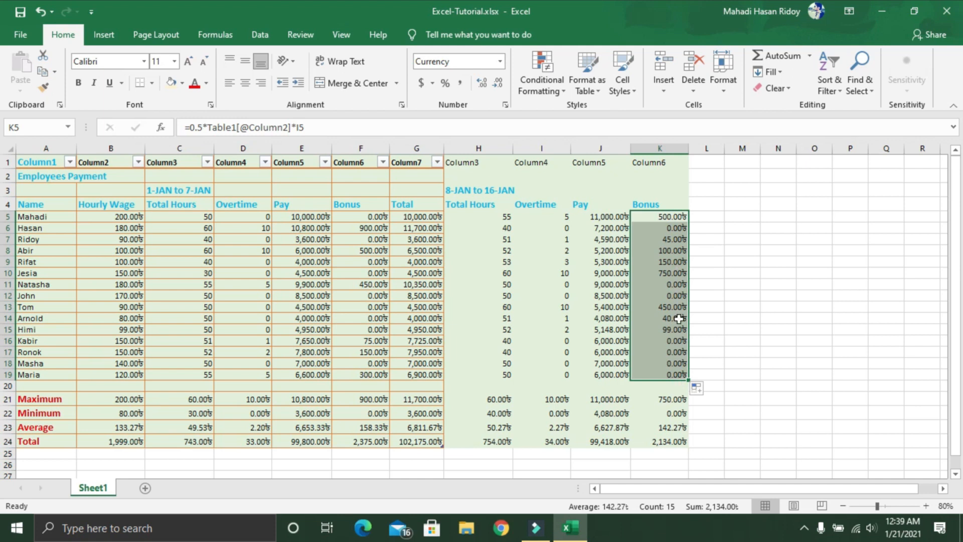
scroll(676, 282, down, 1)
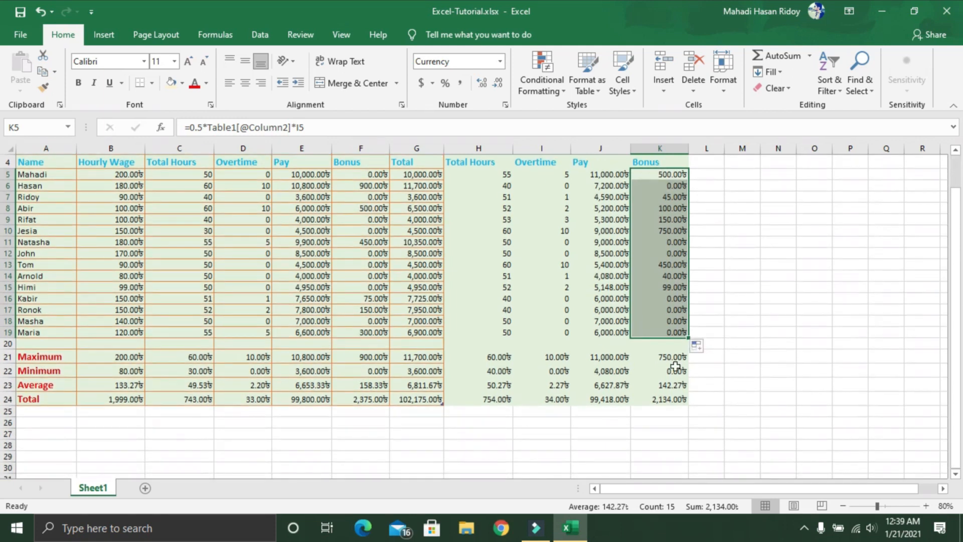
click(676, 371)
click(675, 397)
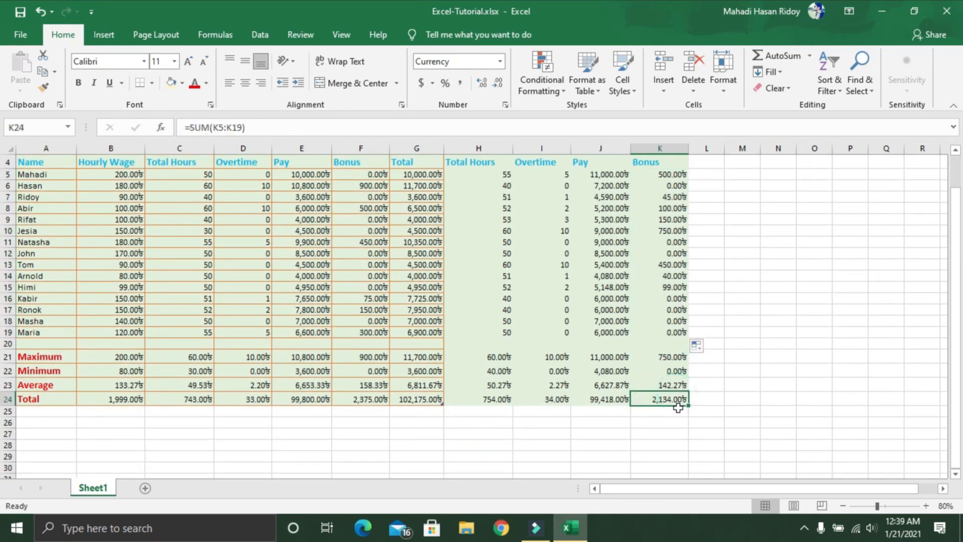
Step: Copy the entire Total column G and paste it into column L beside the second week's Bonus
scroll(683, 408, up, 1)
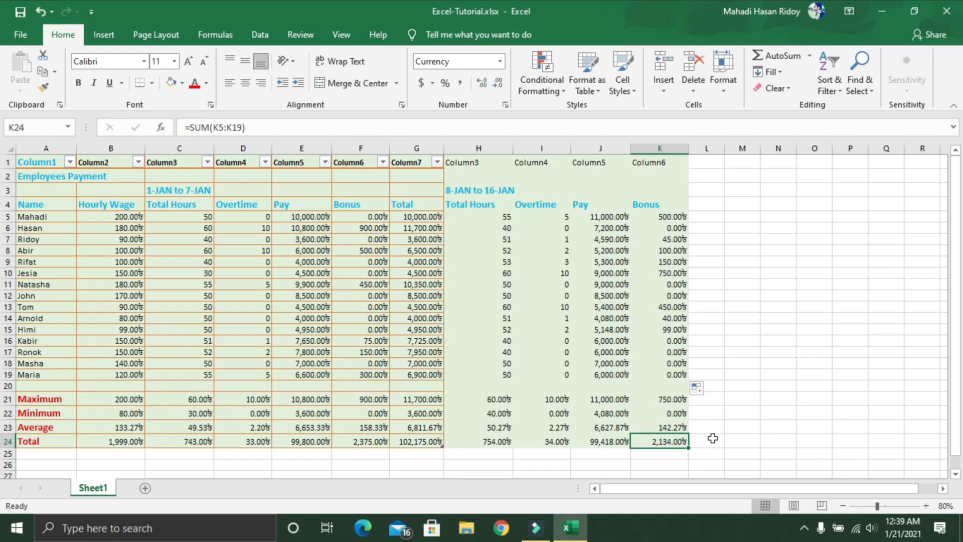
click(419, 150)
right_click(419, 150)
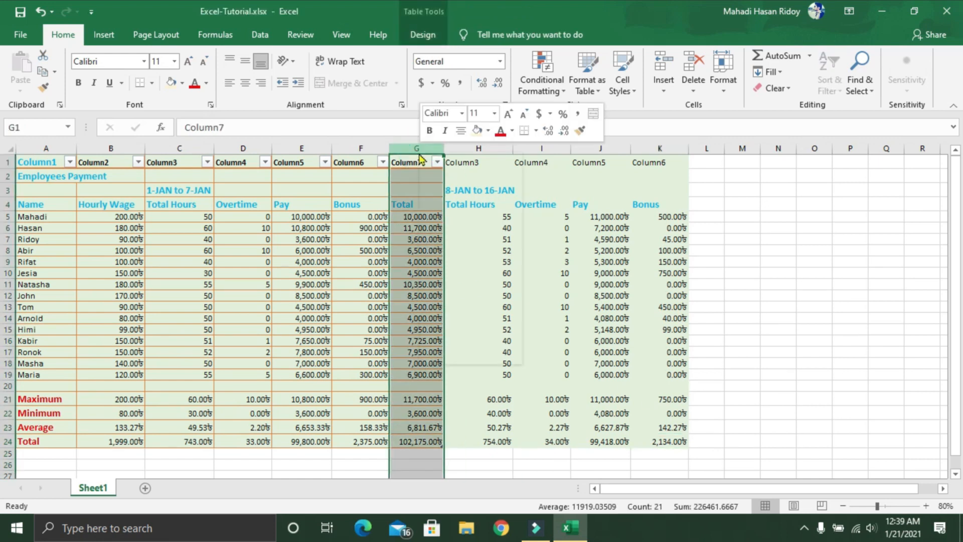
click(437, 176)
click(712, 157)
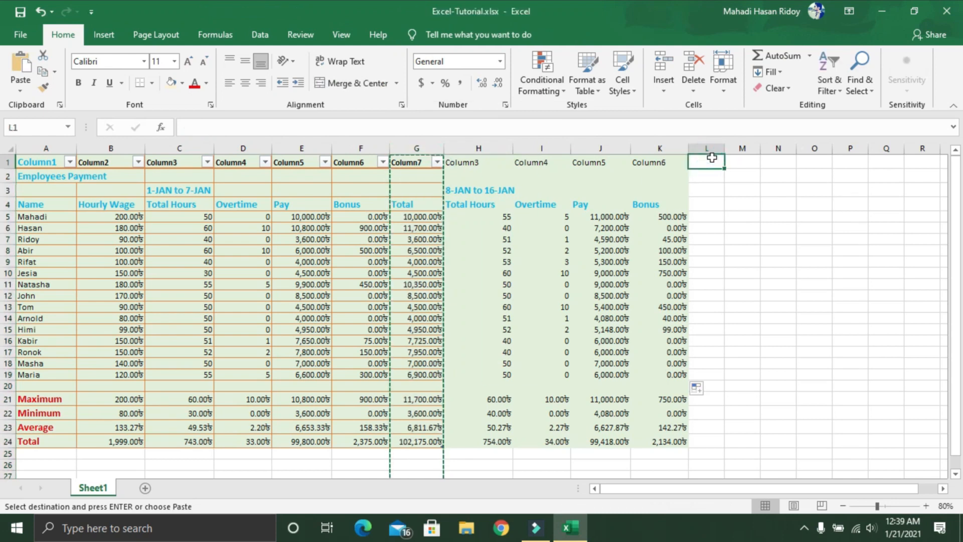
key(ctrl+v)
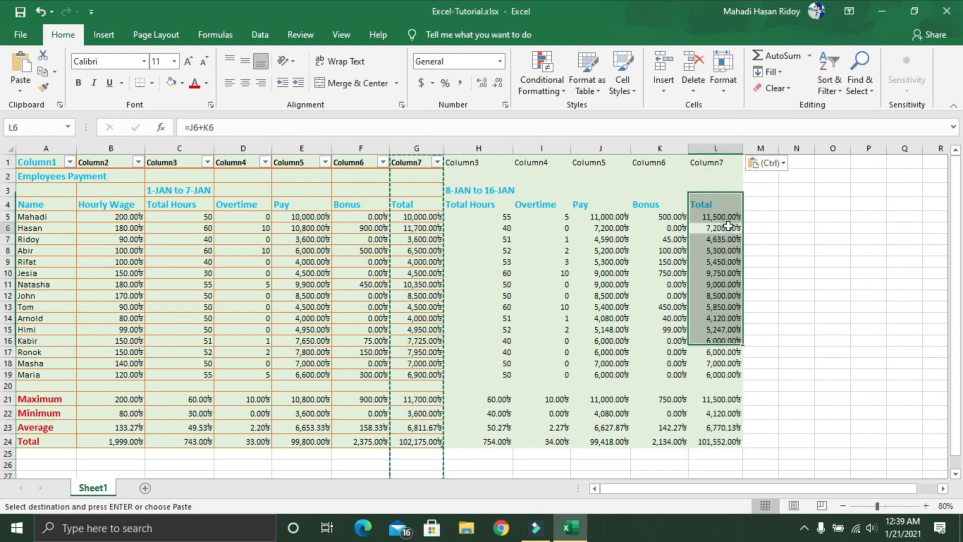
Step: Examine the second week's Total formula in L5 and the Pay and Bonus cells it references
click(723, 216)
key(Down)
click(724, 216)
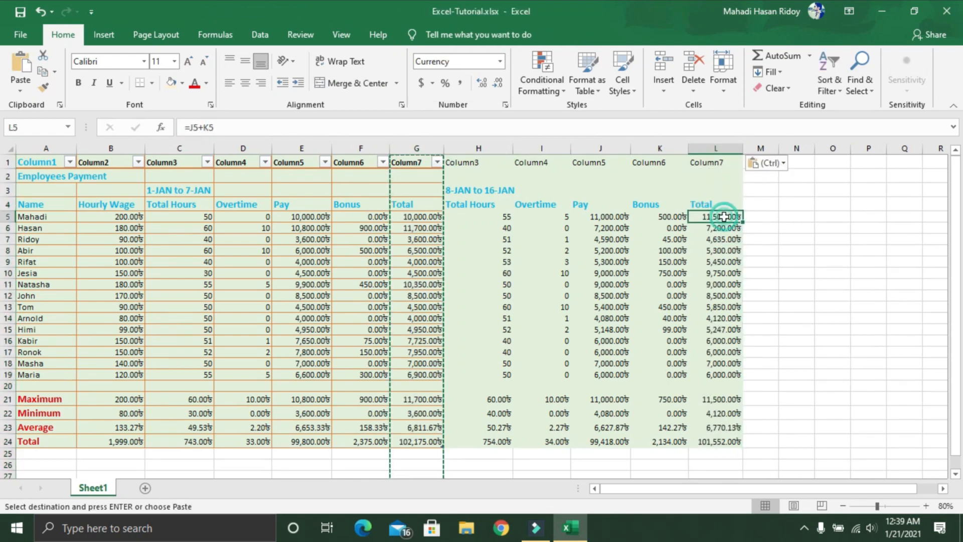
key(Escape)
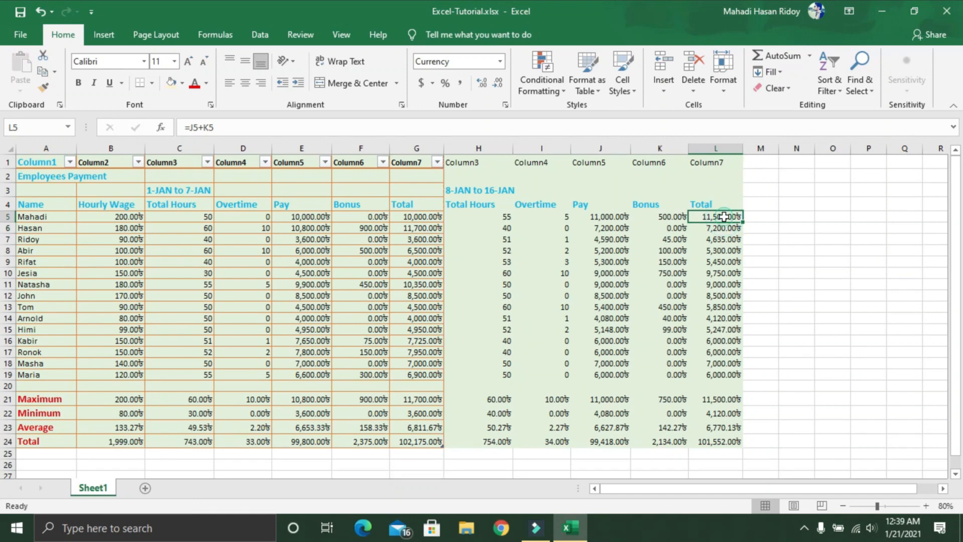
double_click(723, 216)
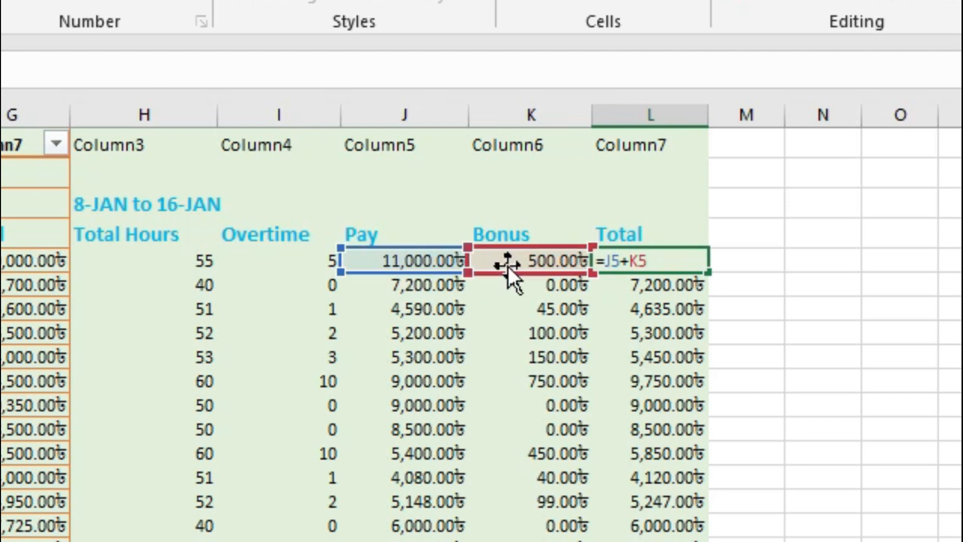
click(765, 261)
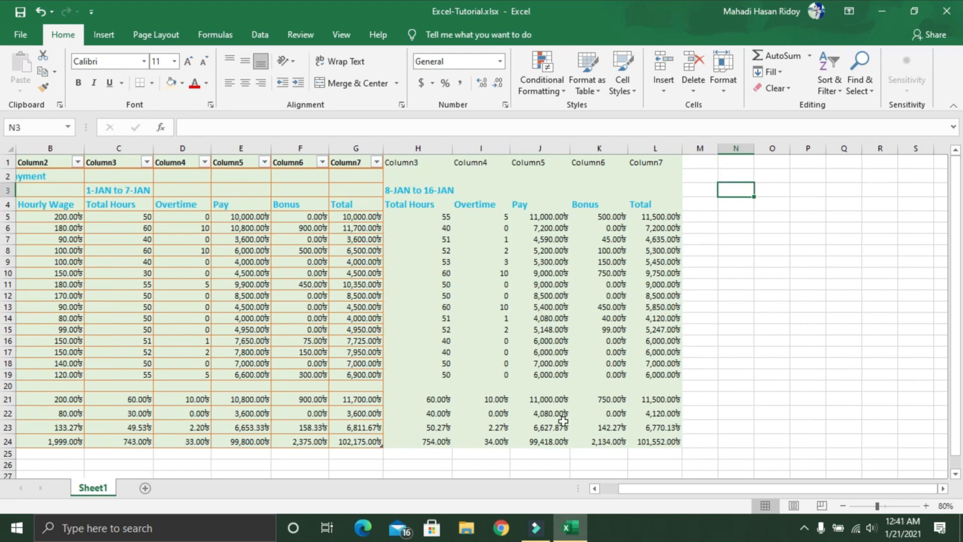
Step: Copy Total Hours column H into column M and set M5:M19 to 50, 60, 40, 55, 40, 50, 50, 40, 60, 70, 40, 50, 50, 51, 52
drag(722, 489, 710, 499)
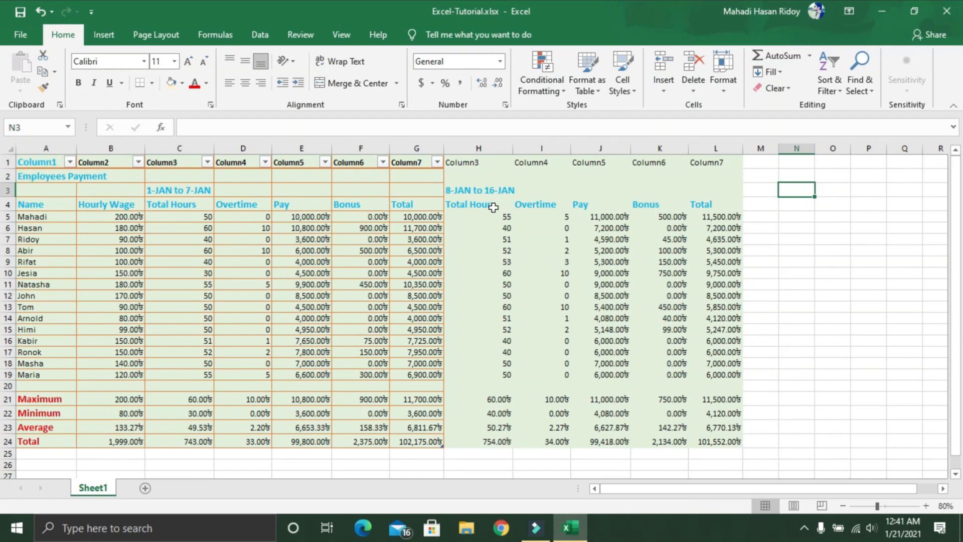
click(481, 149)
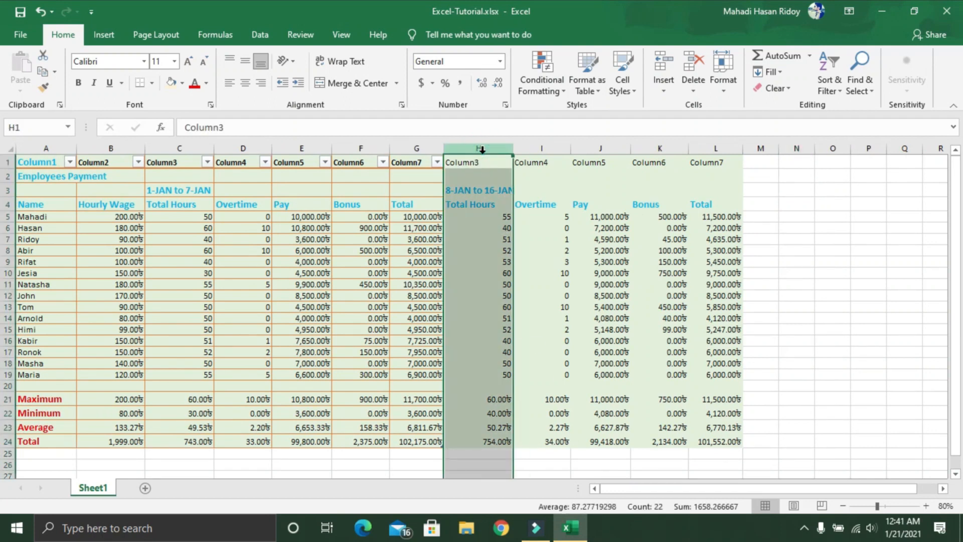
right_click(482, 149)
click(507, 179)
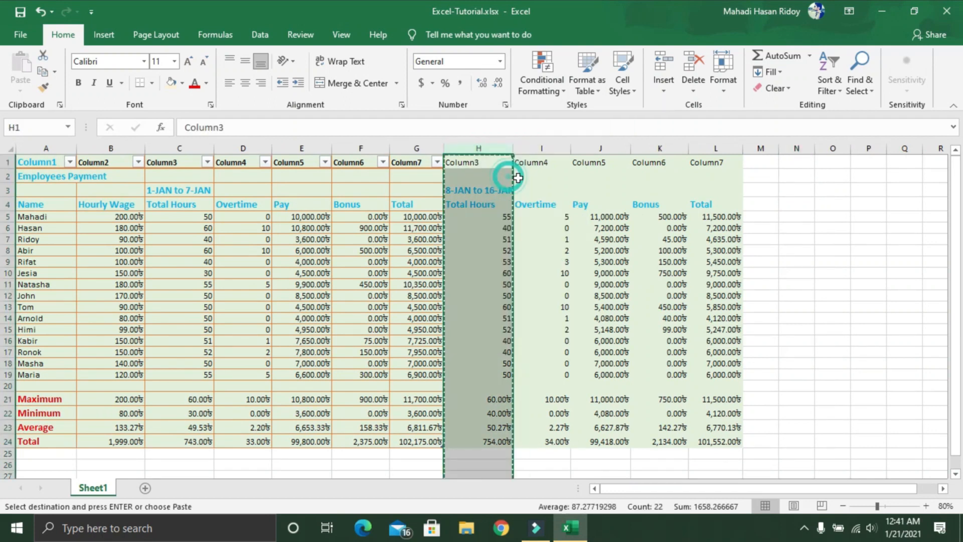
click(758, 164)
key(ctrl+v)
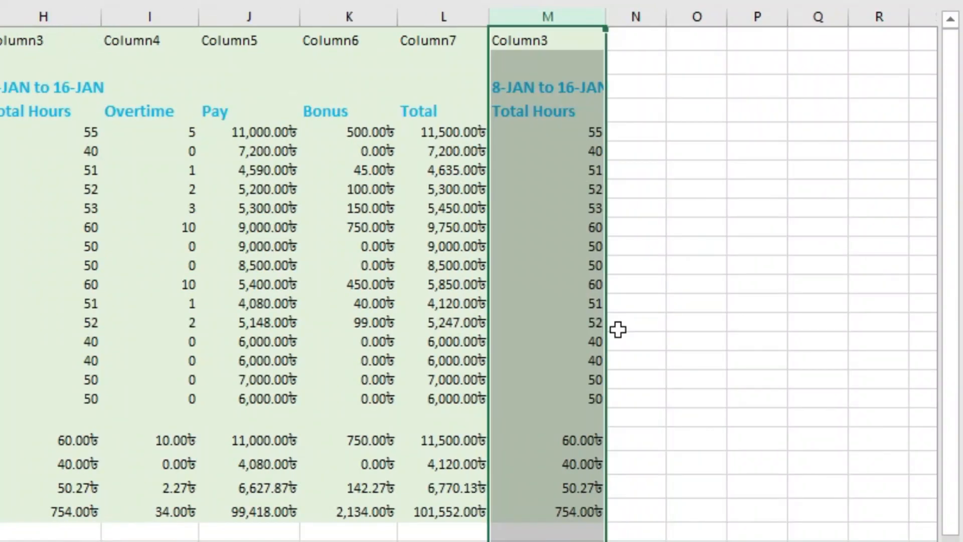
click(547, 134)
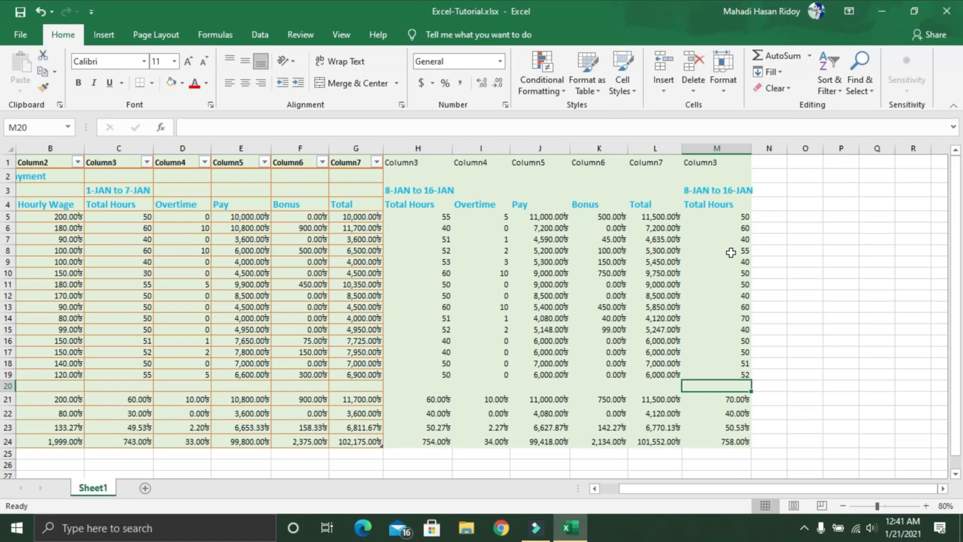
Step: Check the maximum, minimum, average and total formulas for the third week's hours in M21:M24
scroll(730, 252, down, 1)
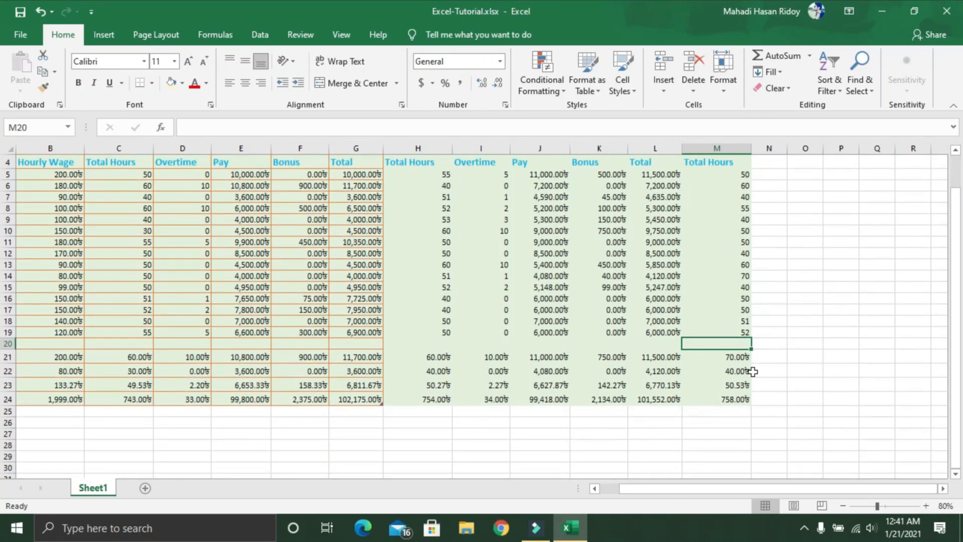
click(727, 355)
click(726, 371)
click(733, 387)
click(736, 398)
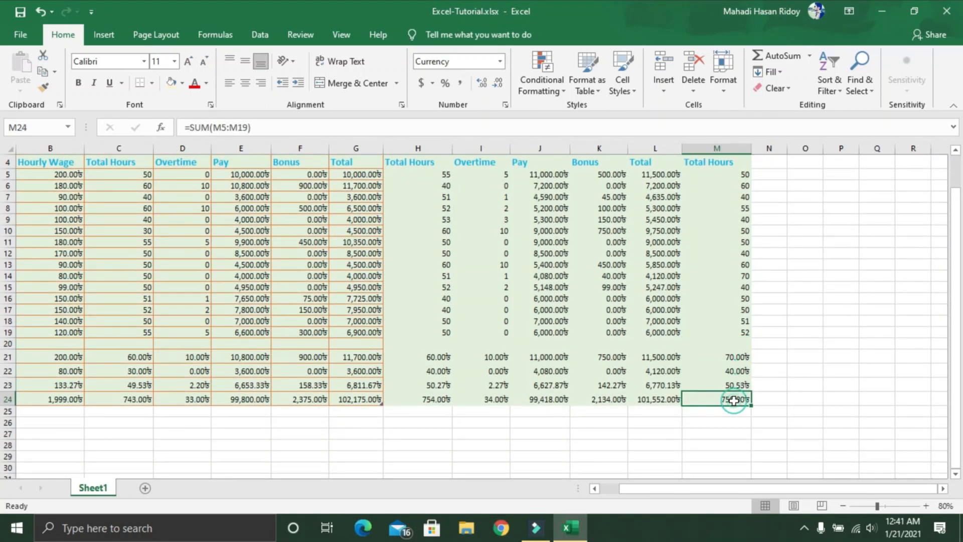
Step: Copy the entire second-week Overtime column I, paste it into column N, and check the pasted formula in N5
scroll(812, 399, up, 1)
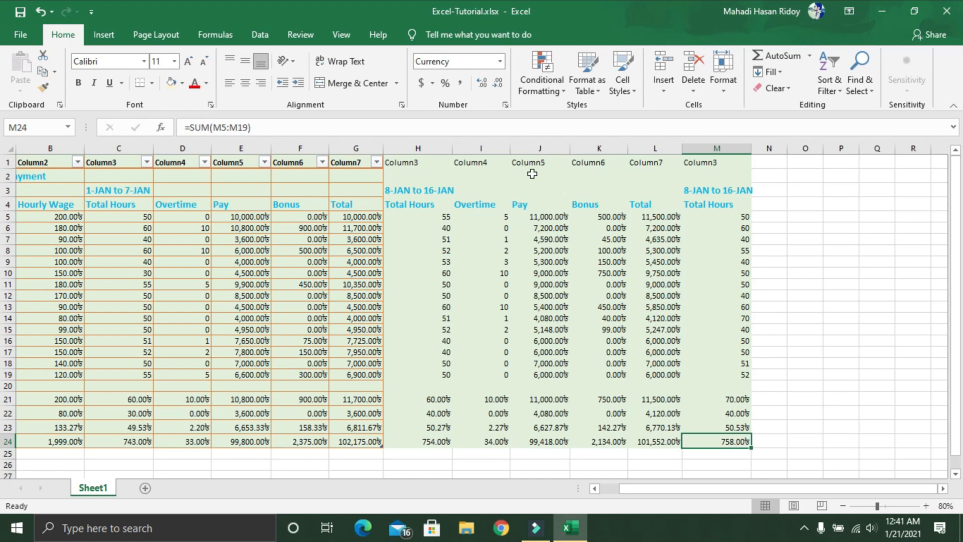
click(489, 147)
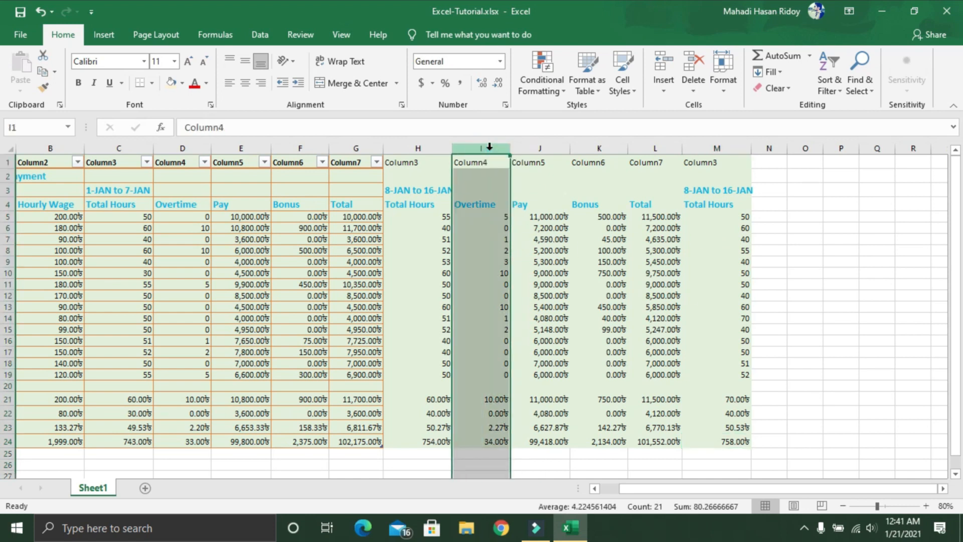
right_click(489, 147)
click(519, 172)
click(774, 162)
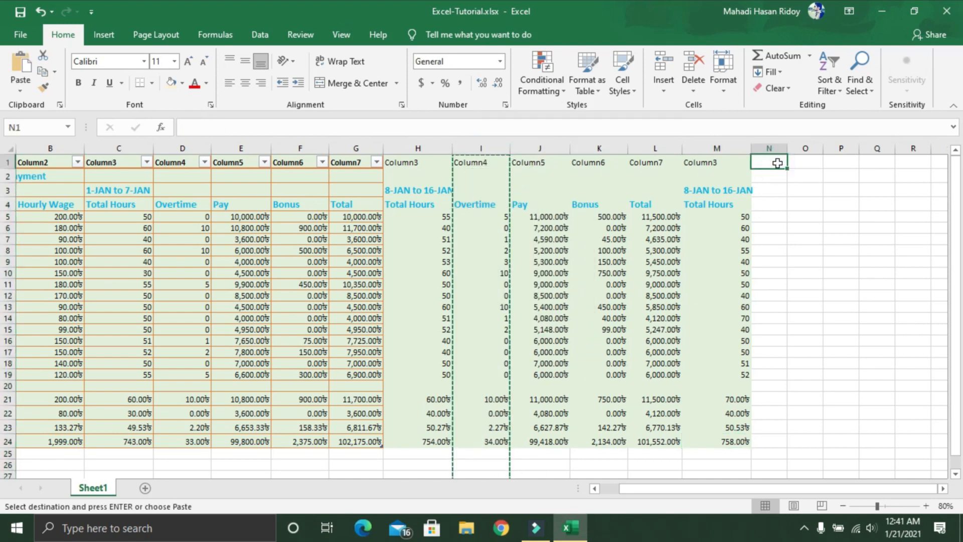
key(ctrl+v)
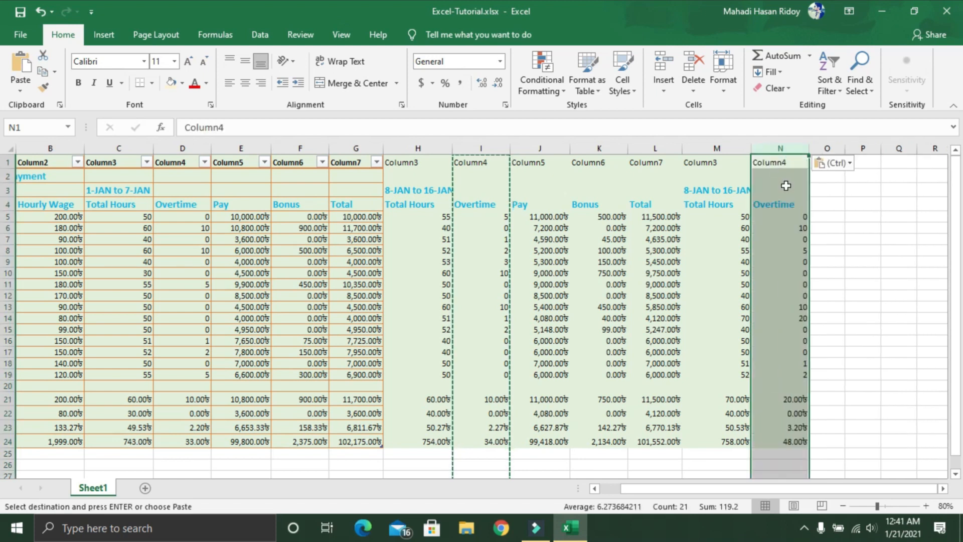
key(Escape)
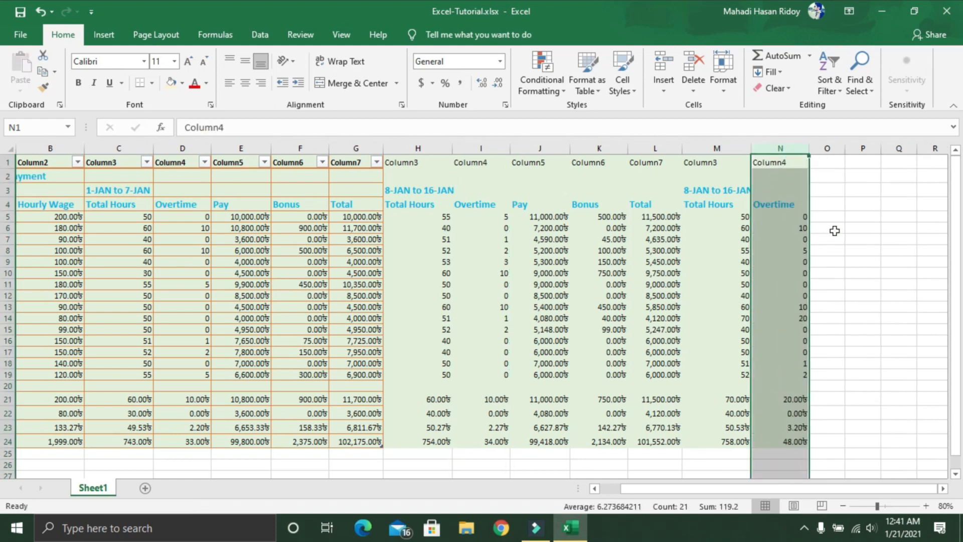
click(785, 218)
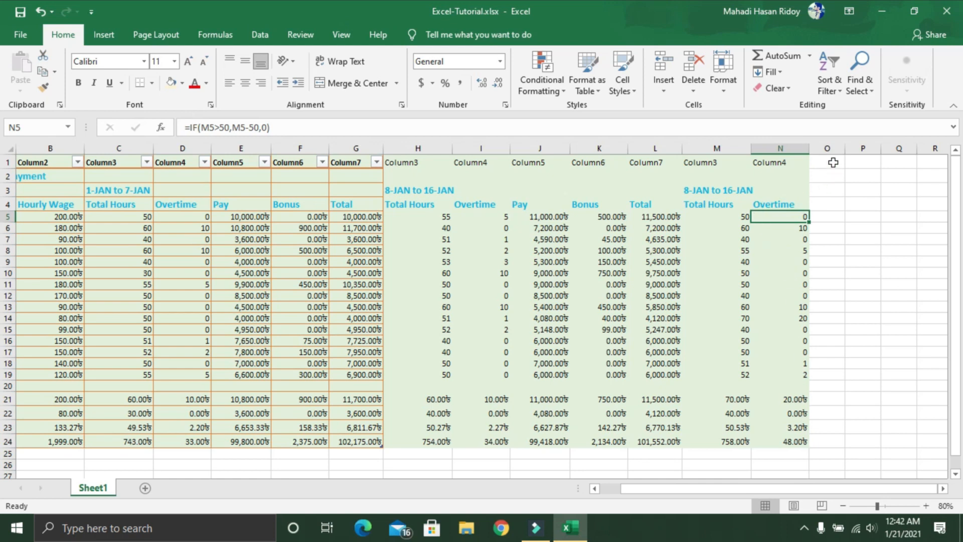
Step: Copy the entire second-week Pay column J and paste it into column O beside the third week's Overtime
click(530, 149)
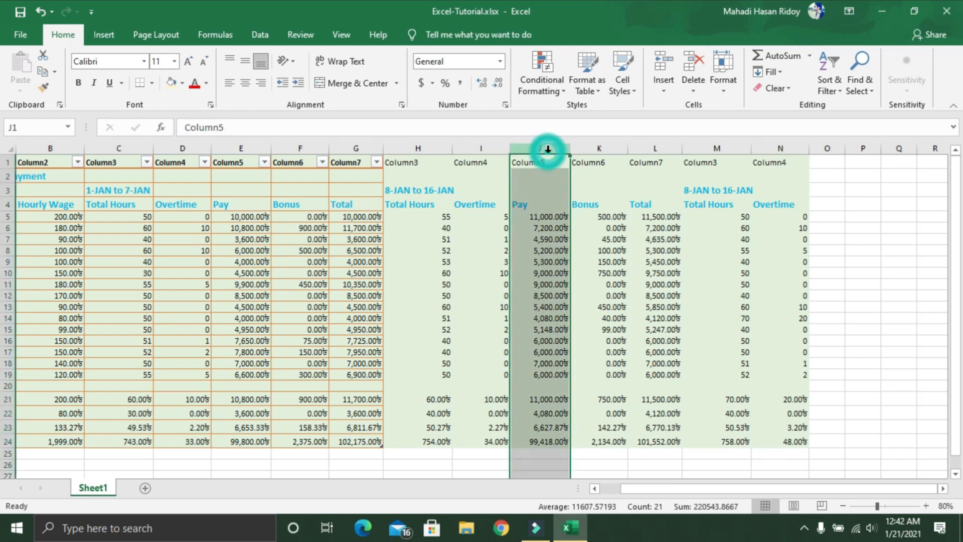
right_click(533, 149)
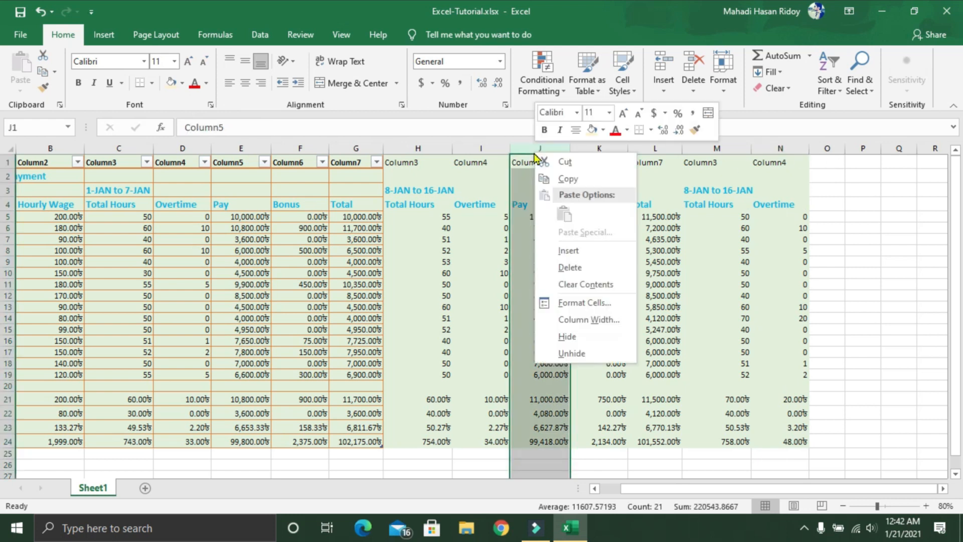
click(562, 179)
click(815, 162)
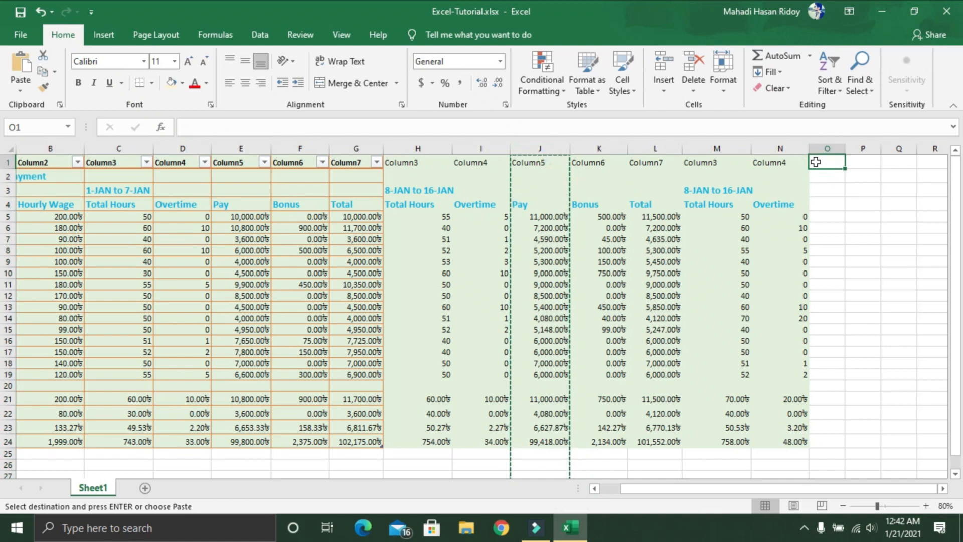
key(ctrl+v)
click(845, 217)
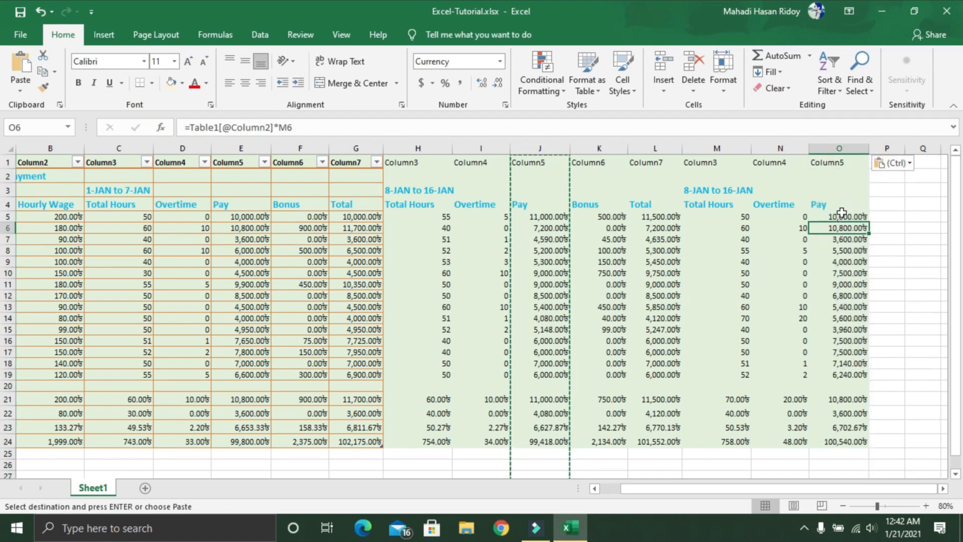
key(Escape)
click(839, 207)
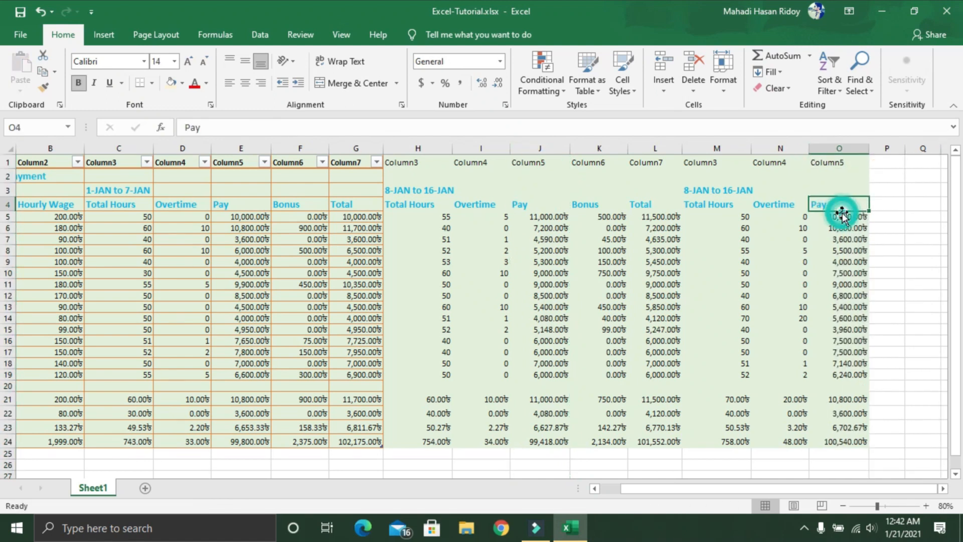
Step: Inspect the Pay formula in O5 and check that it references the Hourly Wage and third-week Total Hours cells
click(841, 218)
double_click(841, 222)
click(842, 219)
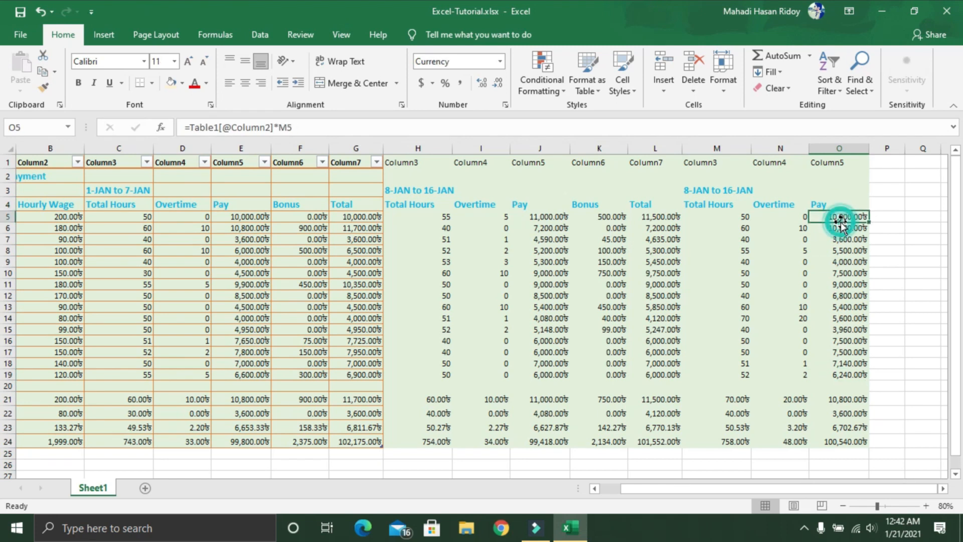
double_click(844, 218)
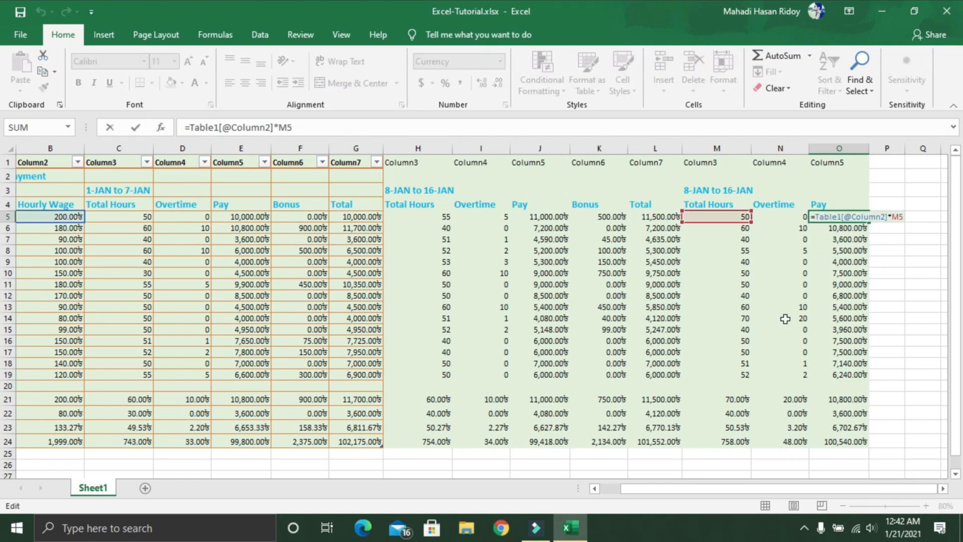
drag(845, 489, 775, 491)
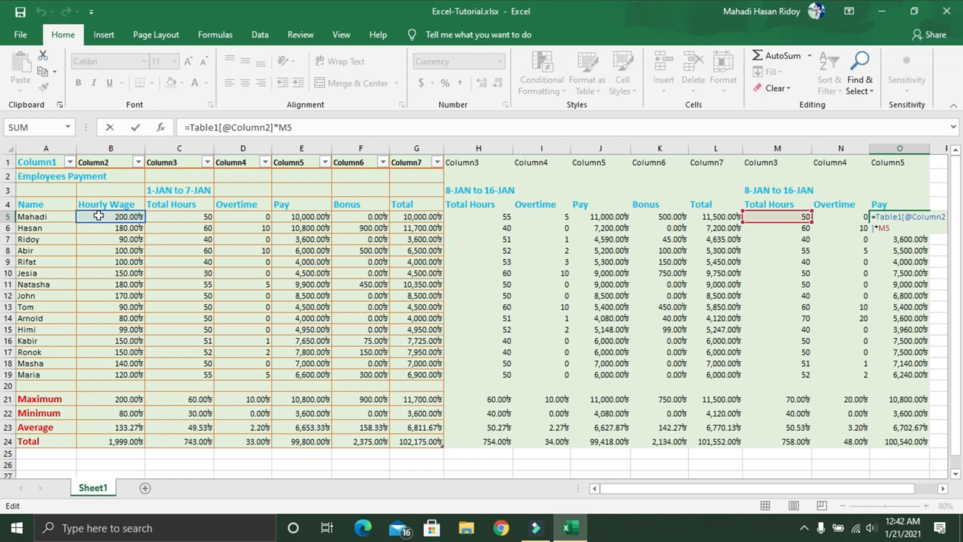
drag(662, 492, 840, 474)
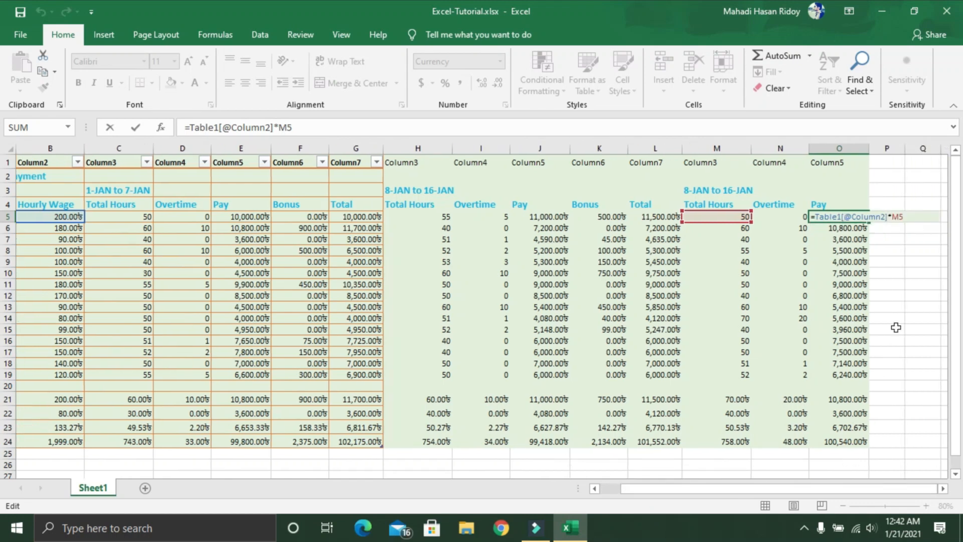
click(898, 294)
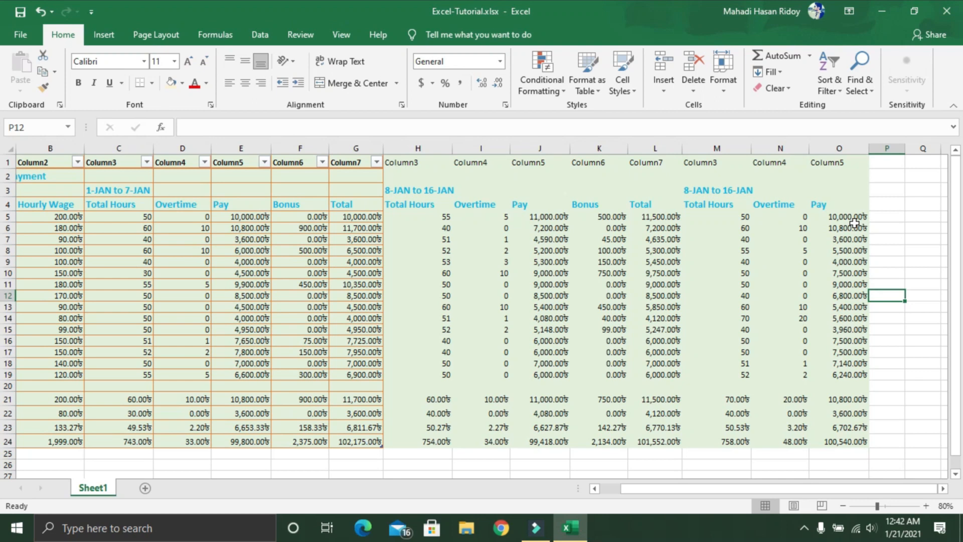
Step: Copy the entire second-week Bonus column K and paste it into column P beside the third week's Pay
click(600, 147)
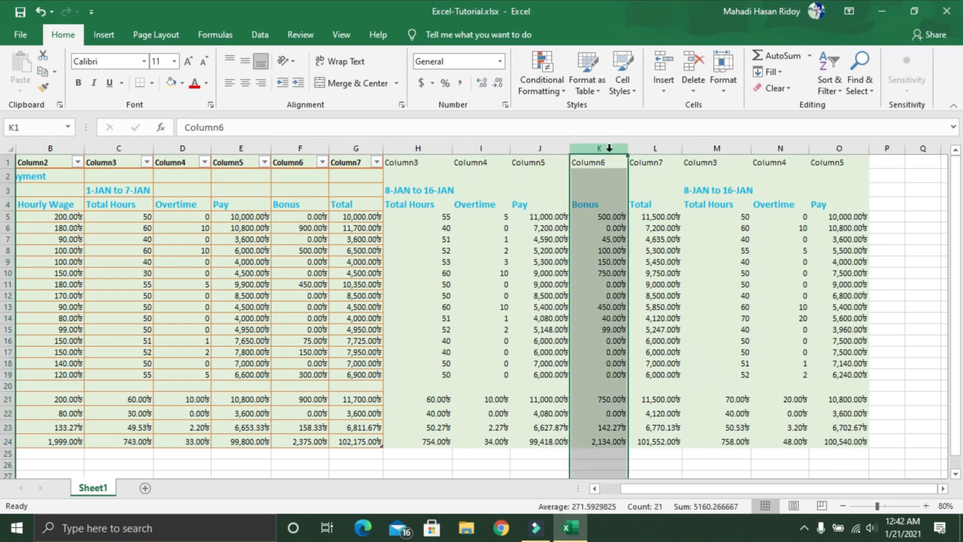
right_click(610, 148)
click(642, 179)
click(891, 164)
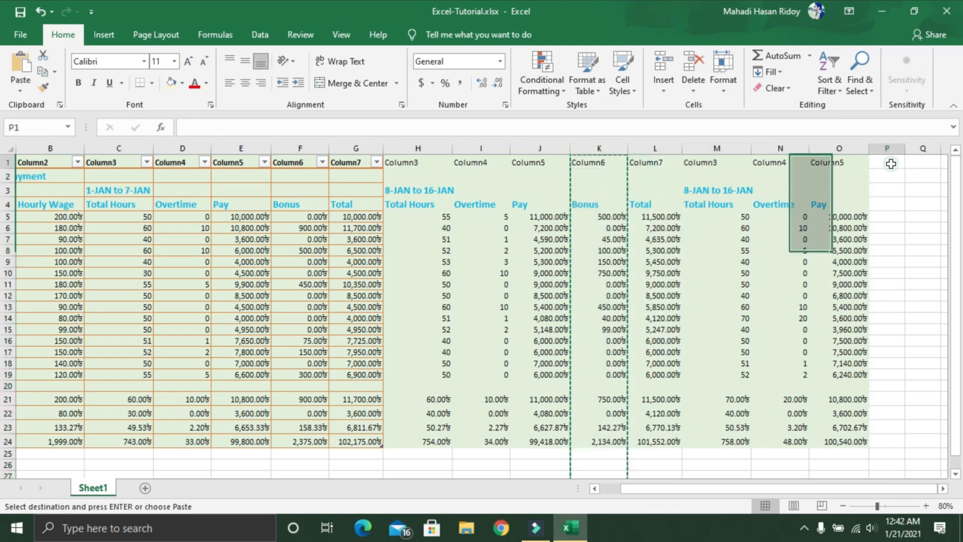
key(ctrl+v)
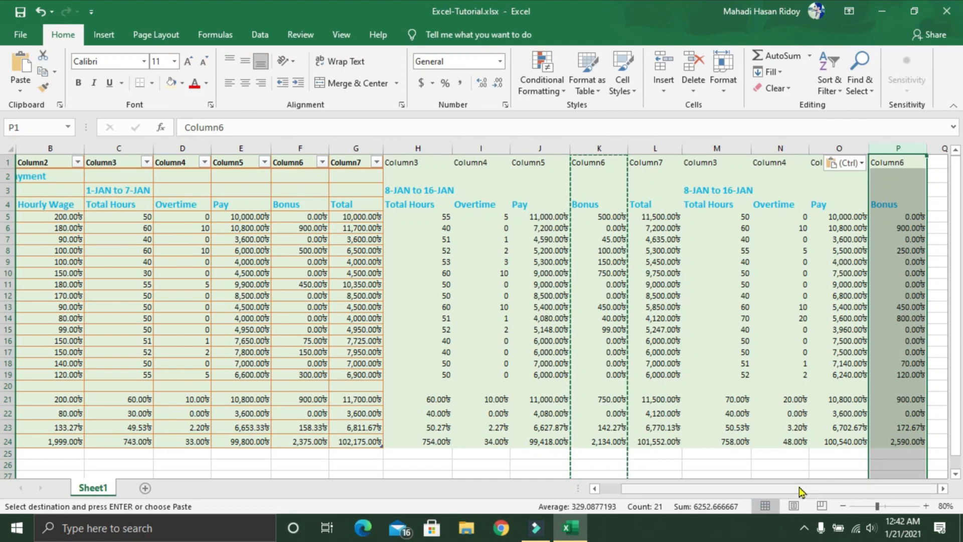
click(936, 329)
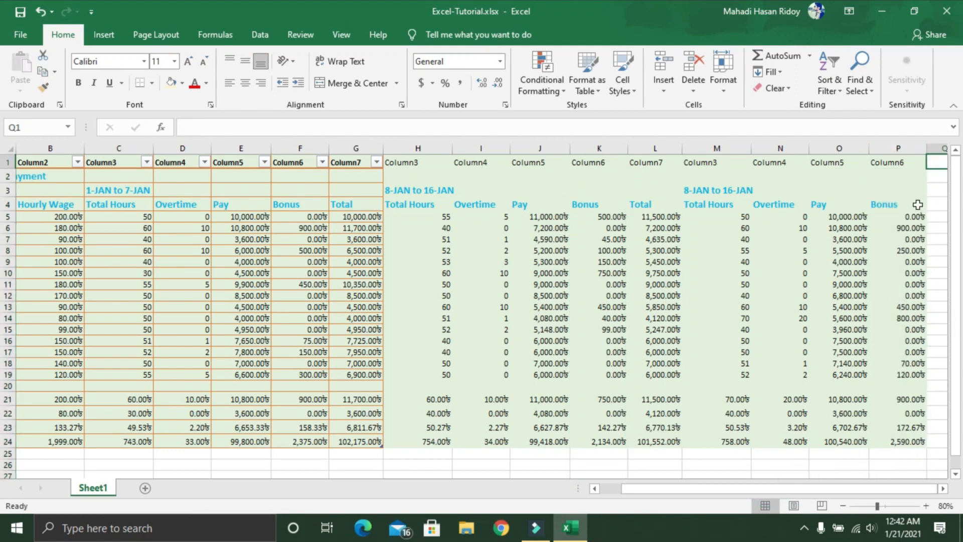
Step: Copy the entire second-week Total column L, paste it into column Q, and check the pasted formula in Q5
click(649, 151)
right_click(649, 151)
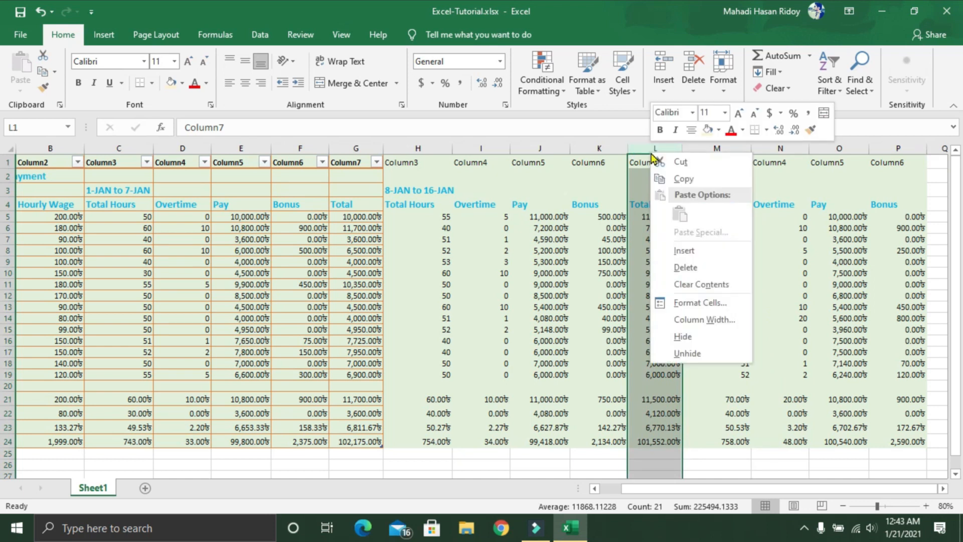
click(674, 176)
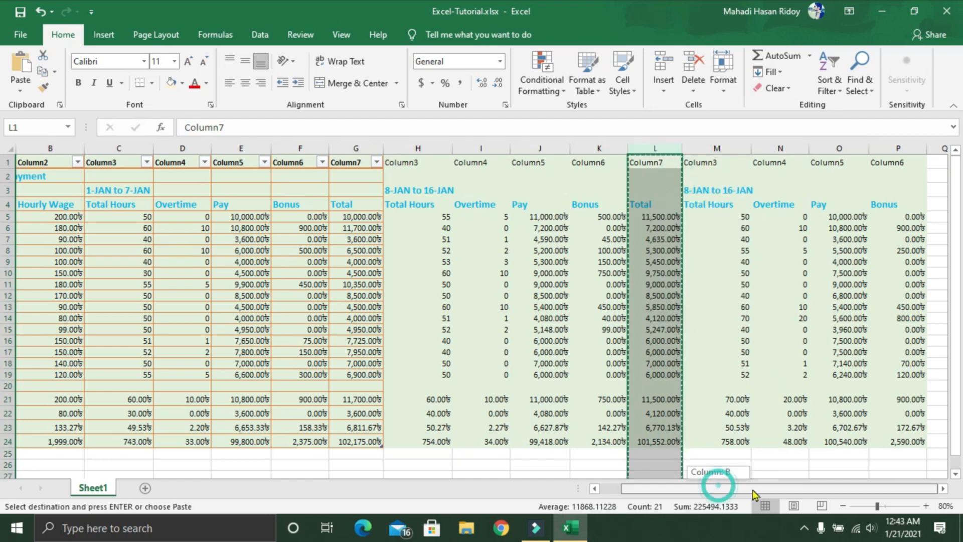
click(937, 162)
key(ctrl+v)
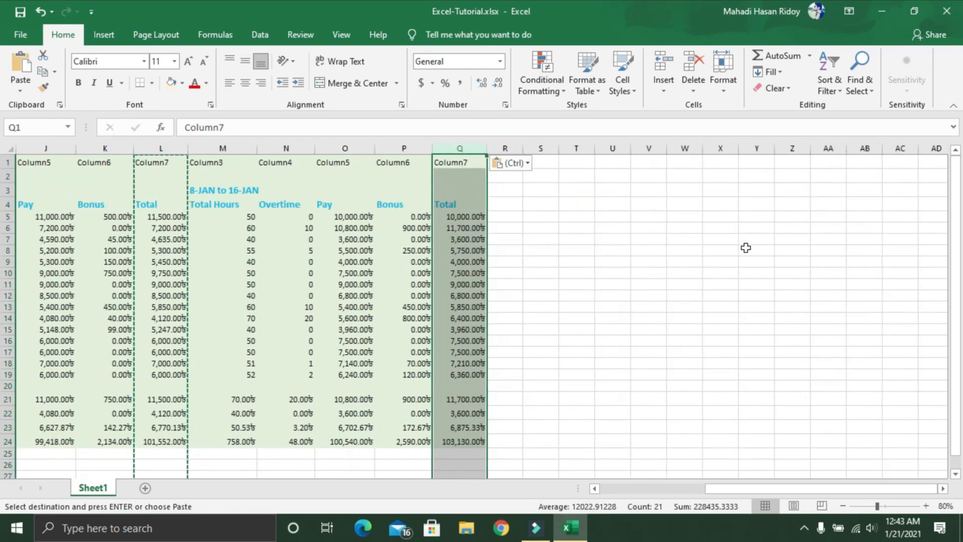
click(461, 221)
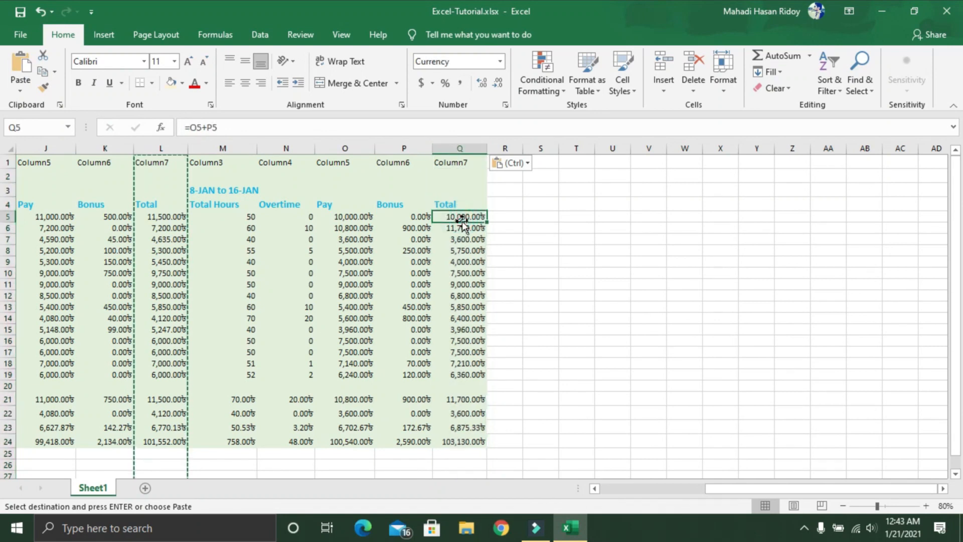
key(Escape)
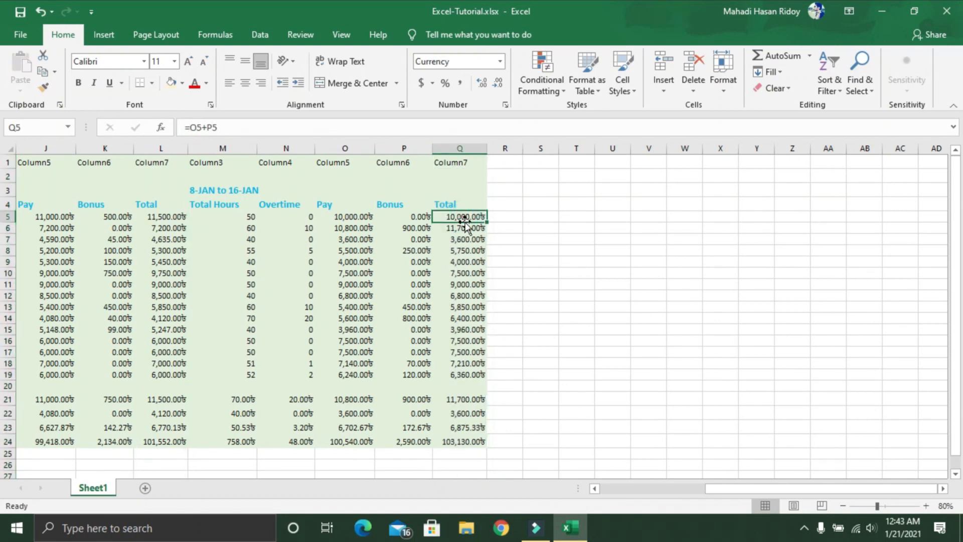
Step: Fill the third-week block M1:Q24 with light orange and the second-week block H1:L24 with light gold
drag(214, 163, 457, 441)
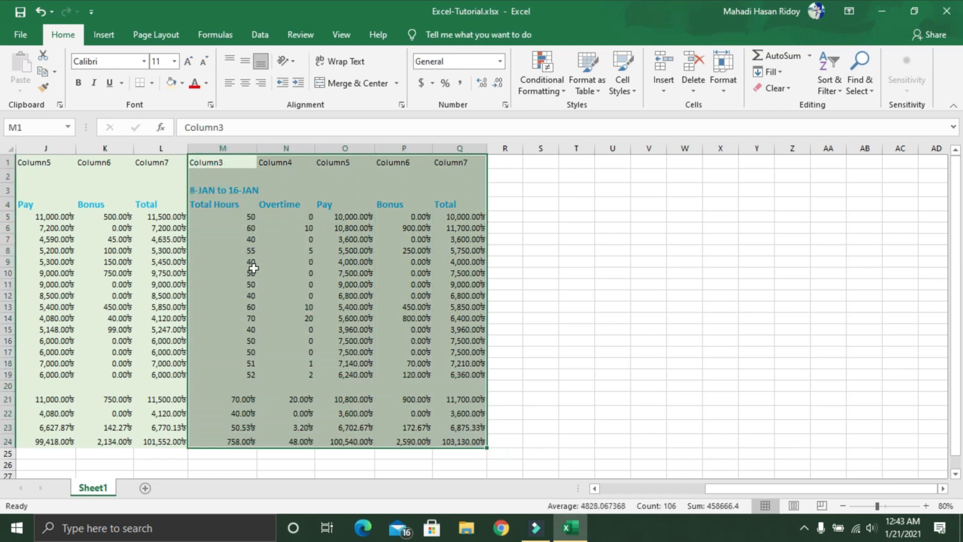
click(183, 85)
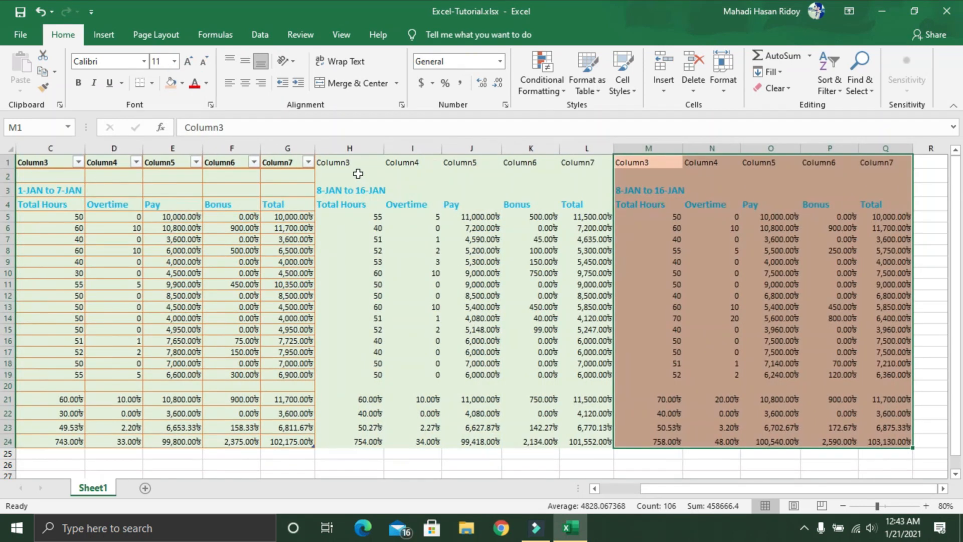
click(358, 174)
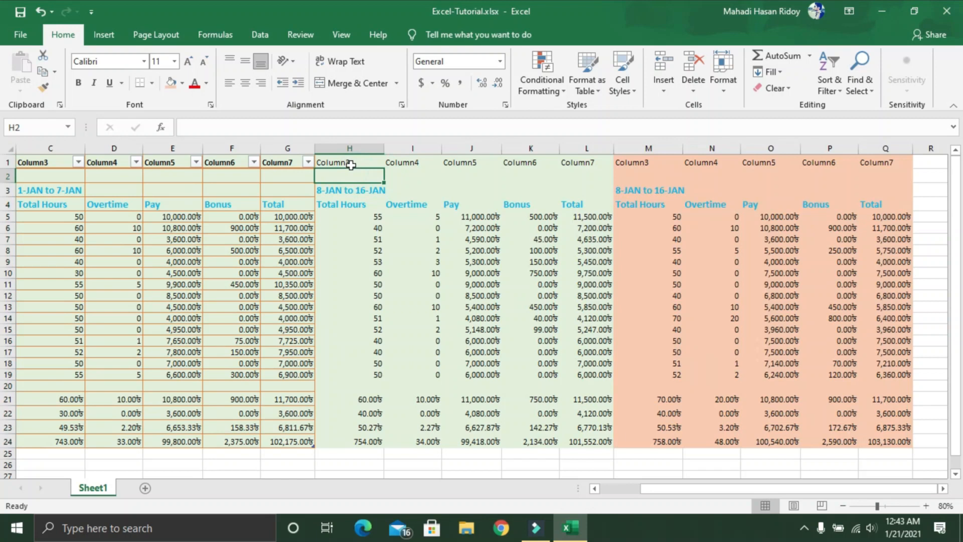
click(350, 163)
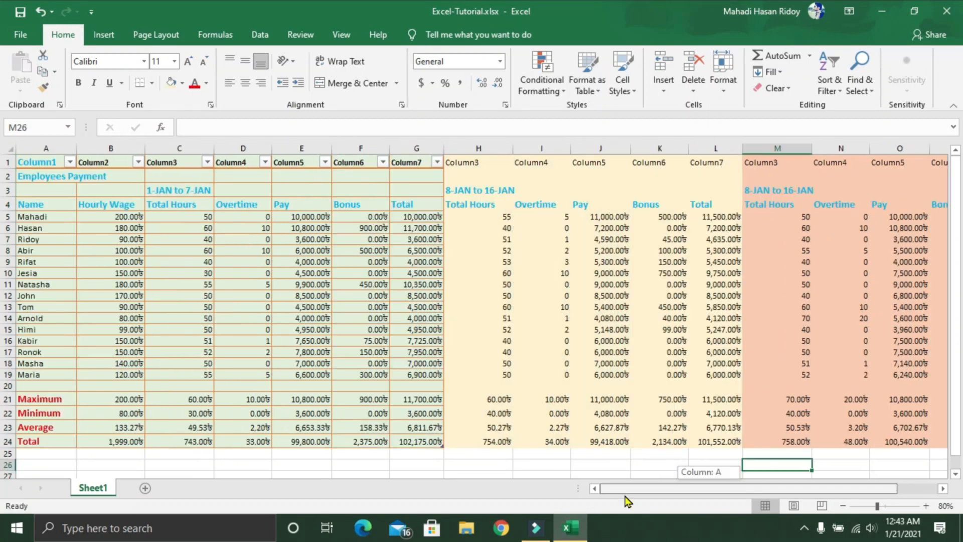
Step: Change the third week's date heading in M3 to 17-JAN to 23-JAN
drag(658, 507, 736, 512)
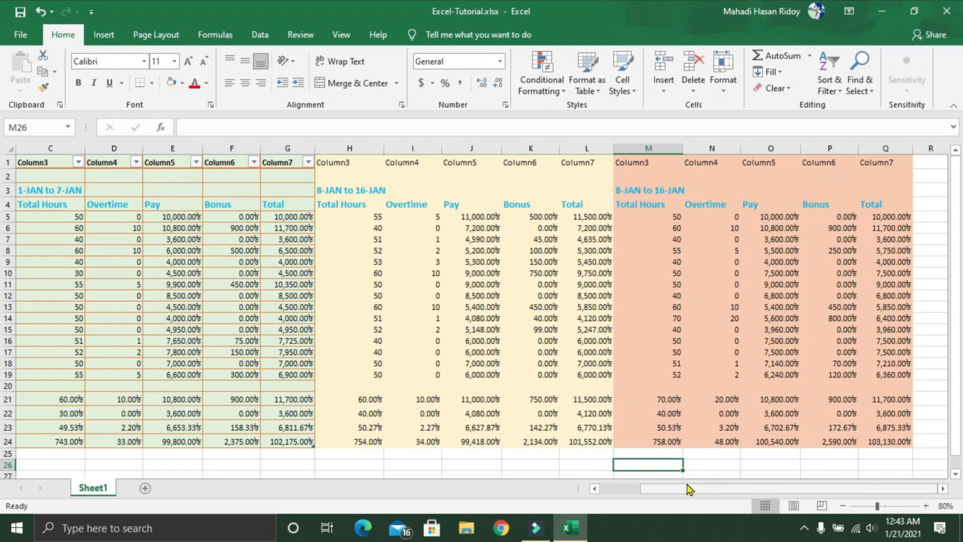
click(637, 192)
double_click(626, 190)
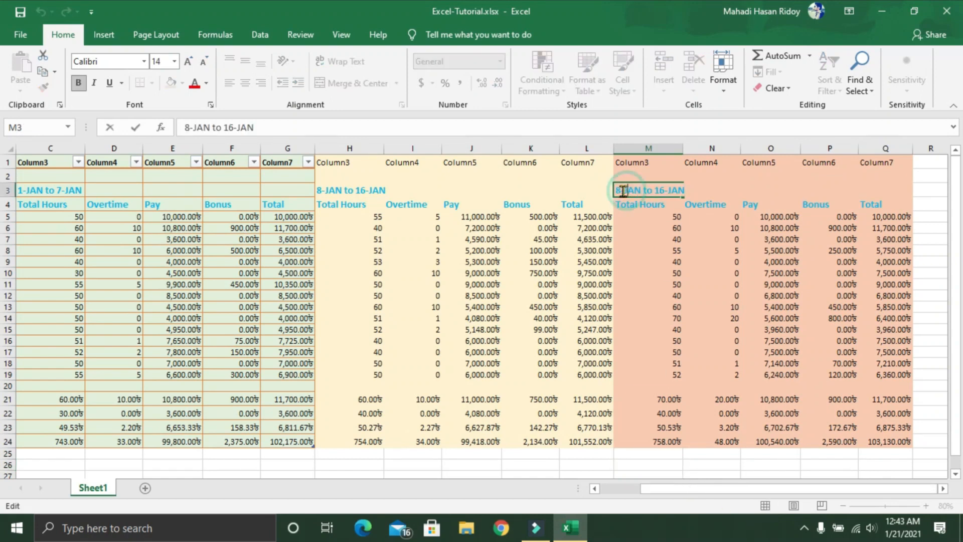
key(BackSpace)
text(17)
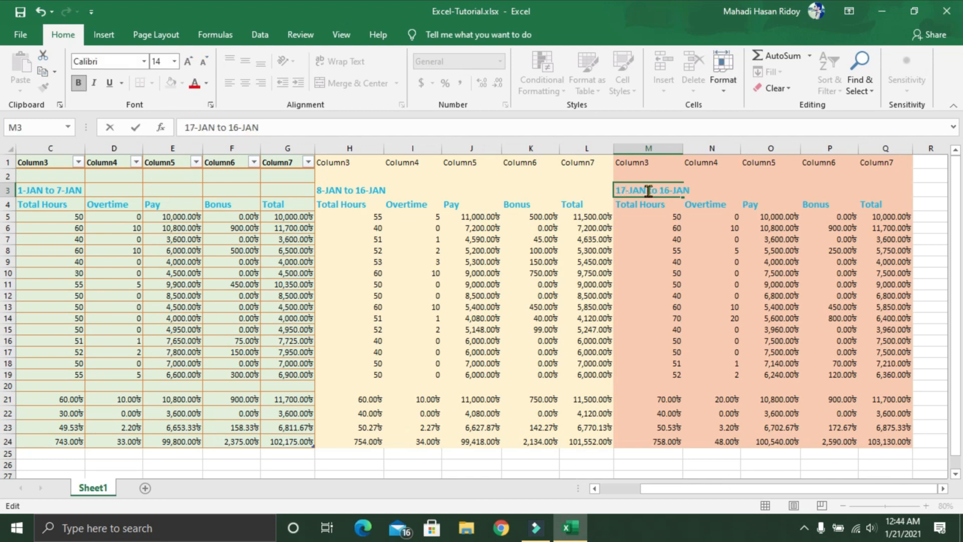
double_click(669, 190)
key(BackSpace)
text(23)
Step: Copy the entire third-week Total Hours column M and paste it into column R to start a fourth week
click(650, 149)
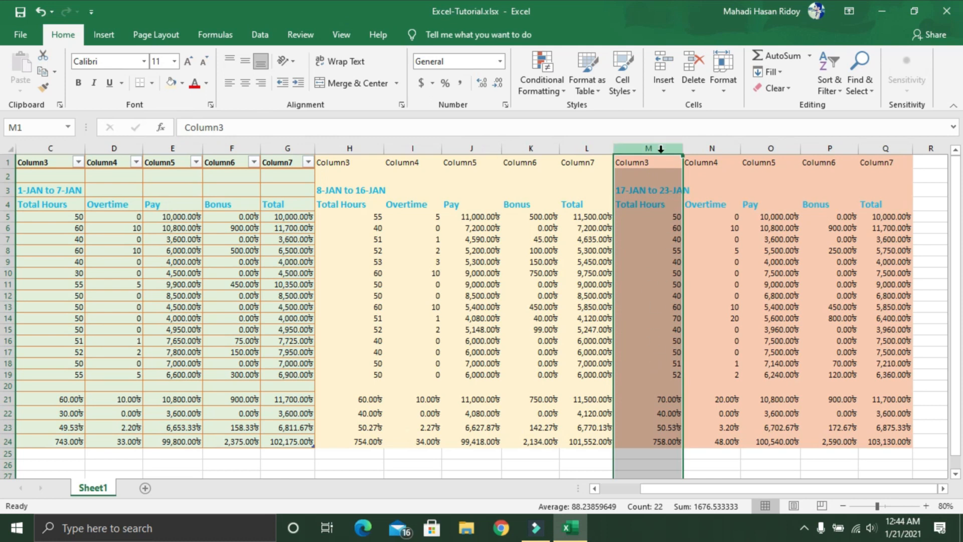
right_click(660, 149)
click(695, 179)
click(933, 163)
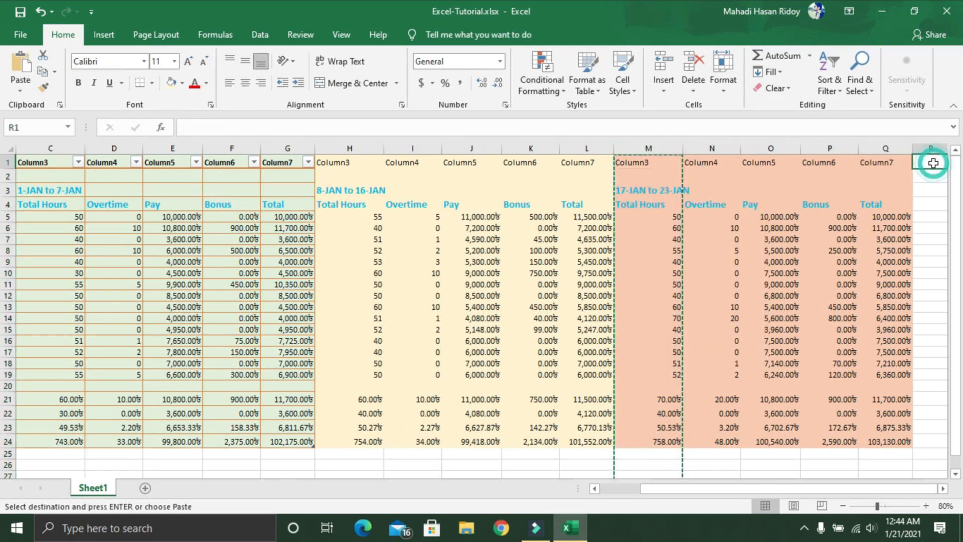
key(ctrl+v)
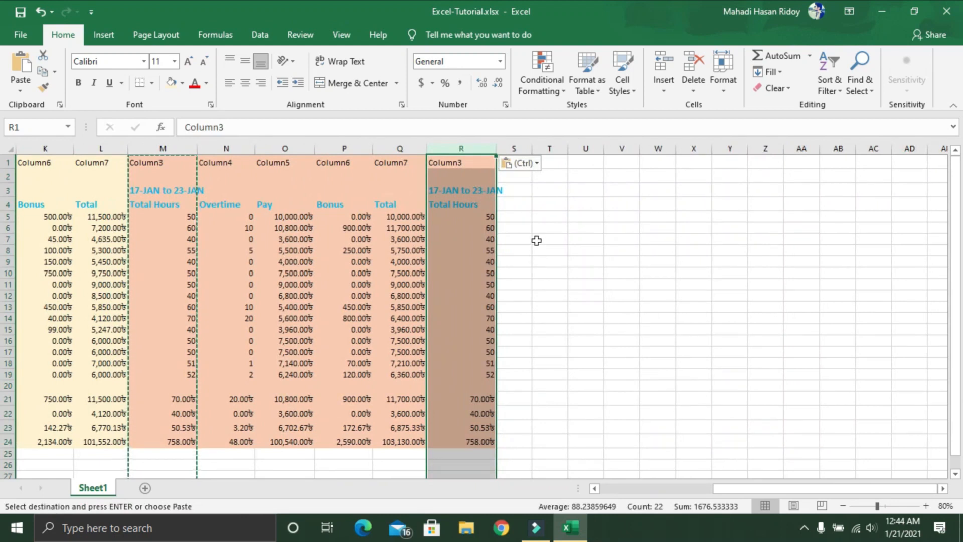
key(Escape)
Step: Set R5:R18 to 60, 40, 50, 50, 45, 55, 70, 60, 50, 50, 50, 40, 45, 50 and check the summary formulas below
click(480, 216)
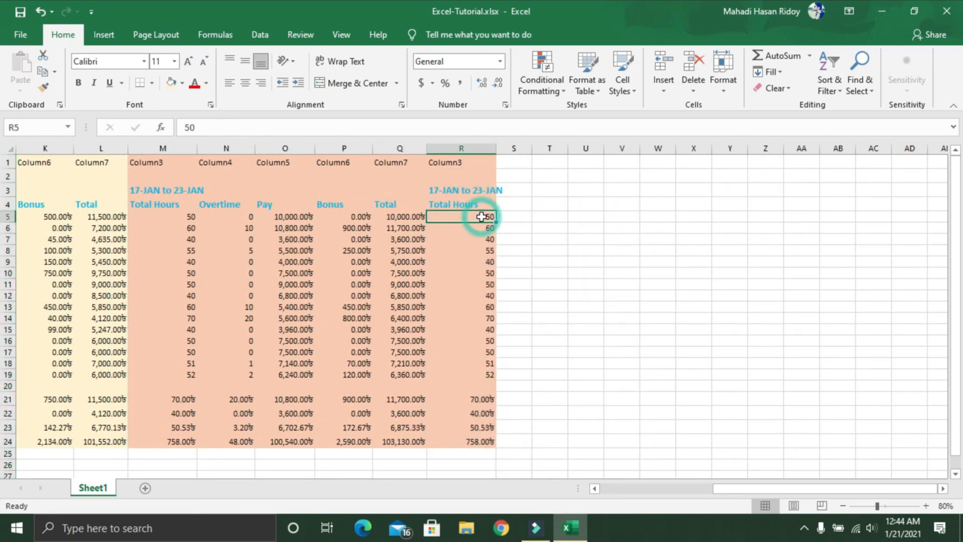
text(50)
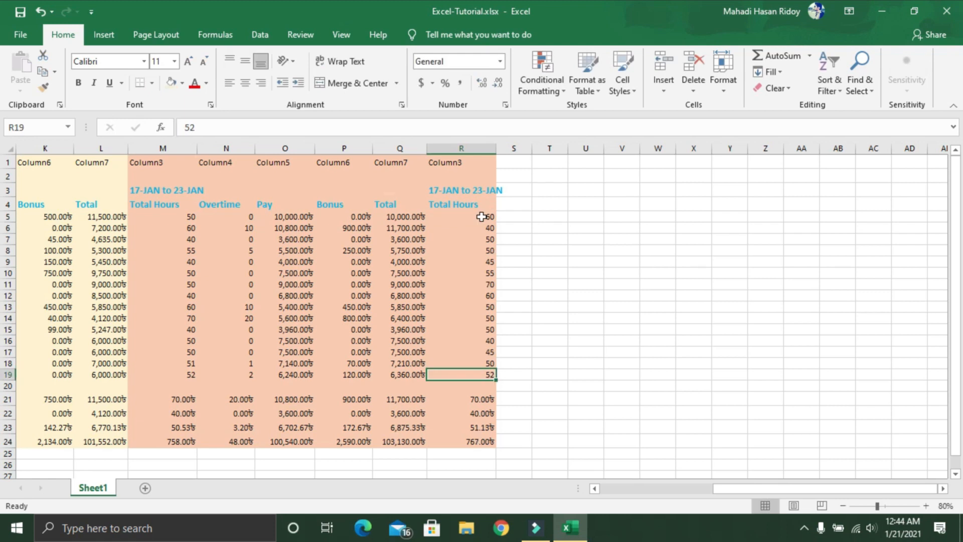
click(469, 399)
click(472, 413)
click(476, 440)
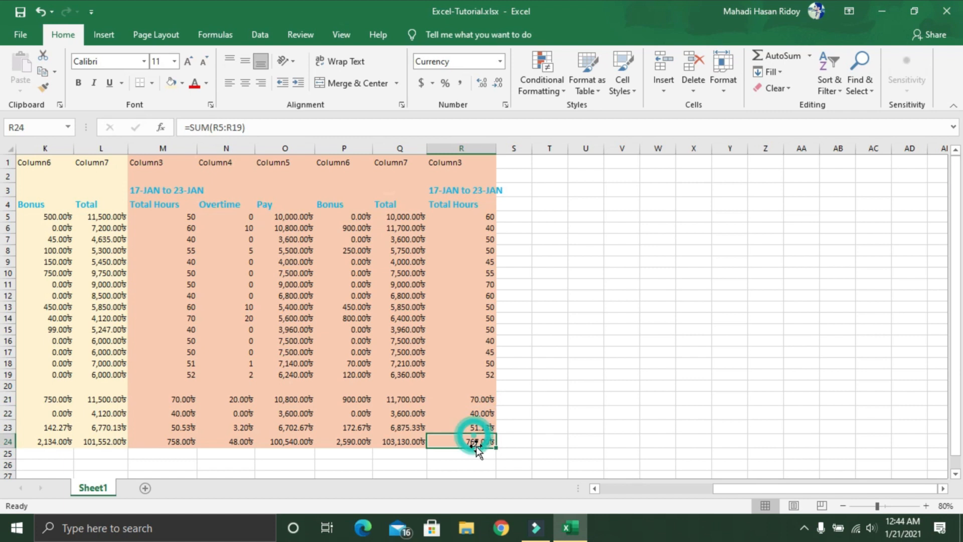
Step: Copy the entire third-week Overtime column N, paste it into column S, and check the pasted formula in S5
drag(716, 489, 719, 500)
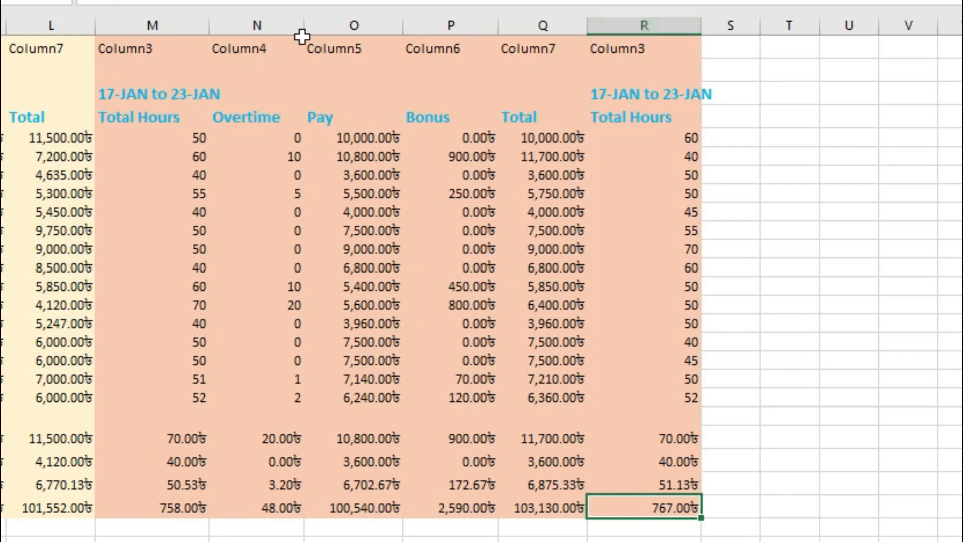
click(269, 27)
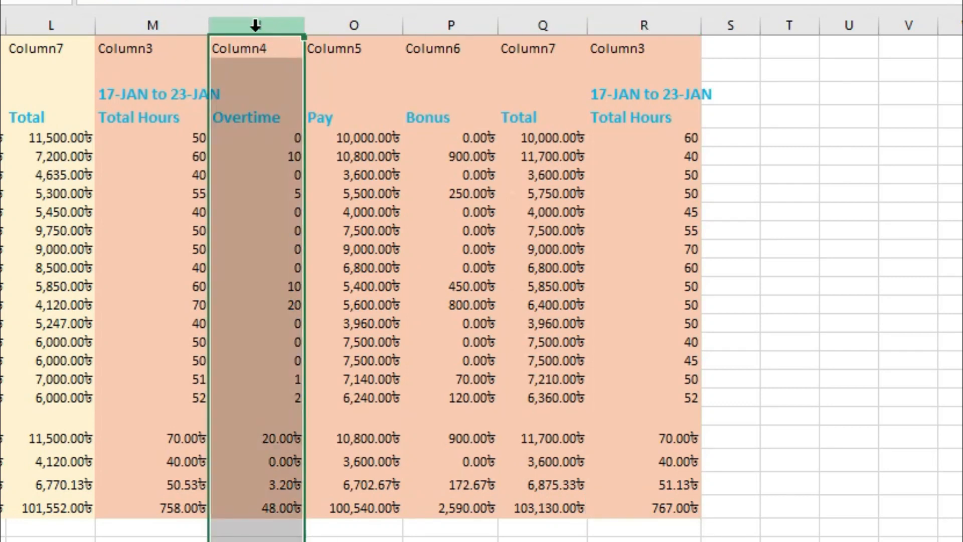
right_click(258, 27)
click(271, 73)
click(723, 49)
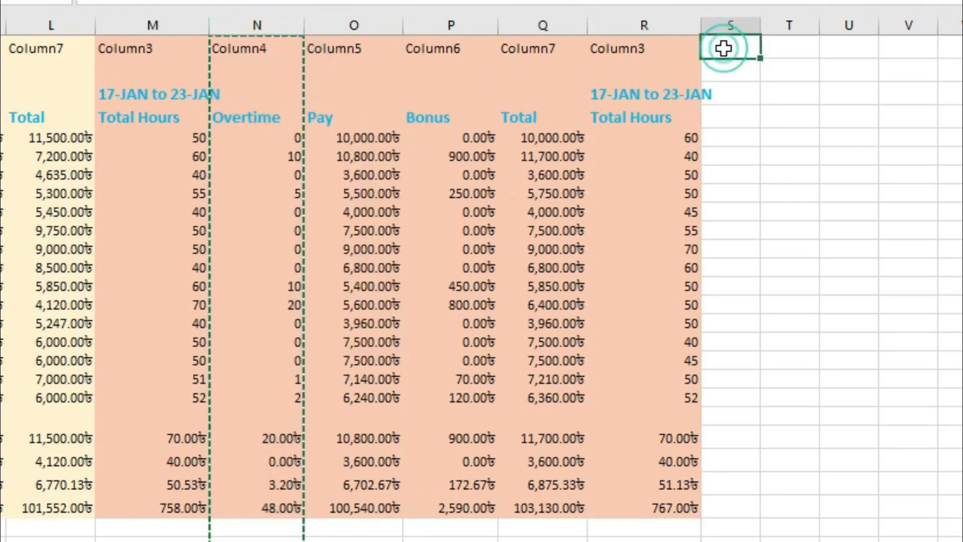
key(ctrl+v)
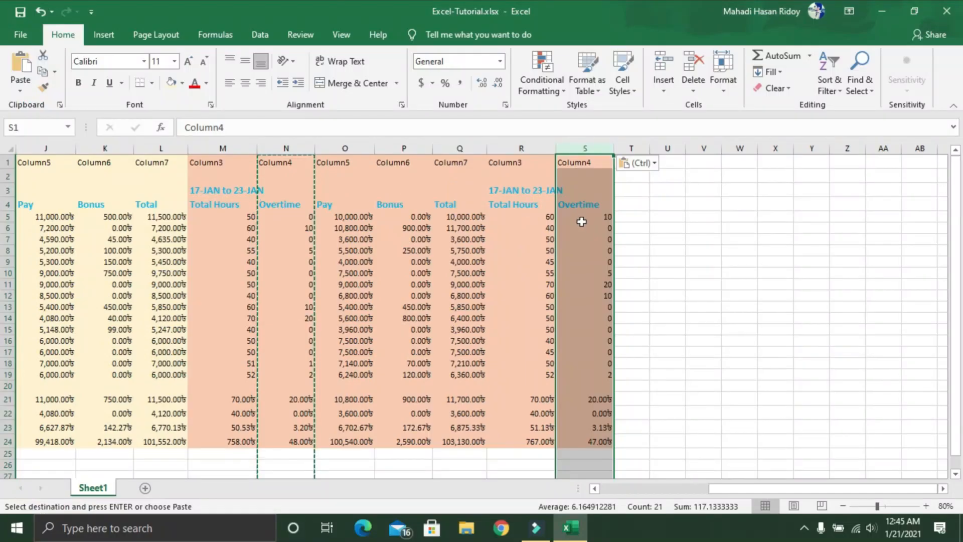
key(Escape)
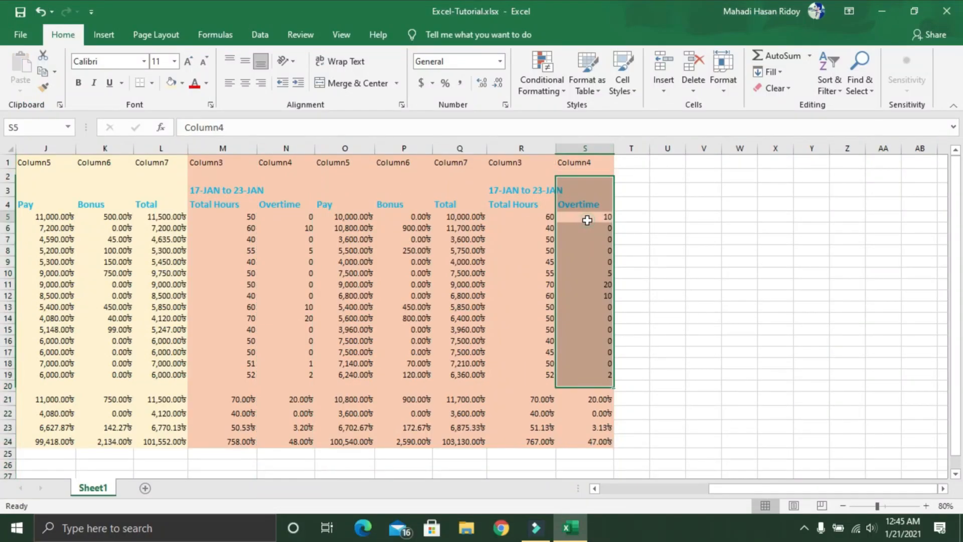
click(587, 220)
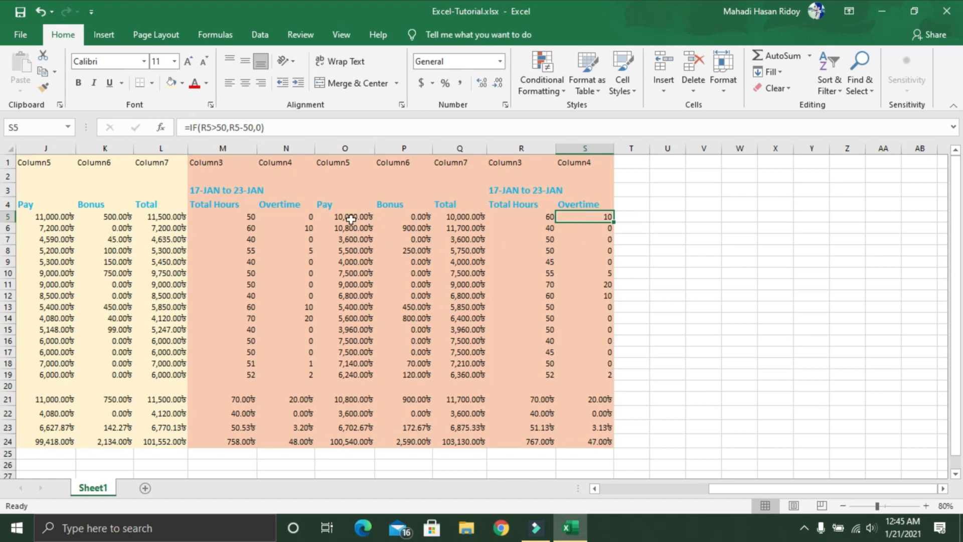
Step: Copy the entire third-week Pay column O, paste it into column T, and check the pasted formula in T6
click(351, 150)
right_click(351, 150)
click(370, 174)
click(632, 158)
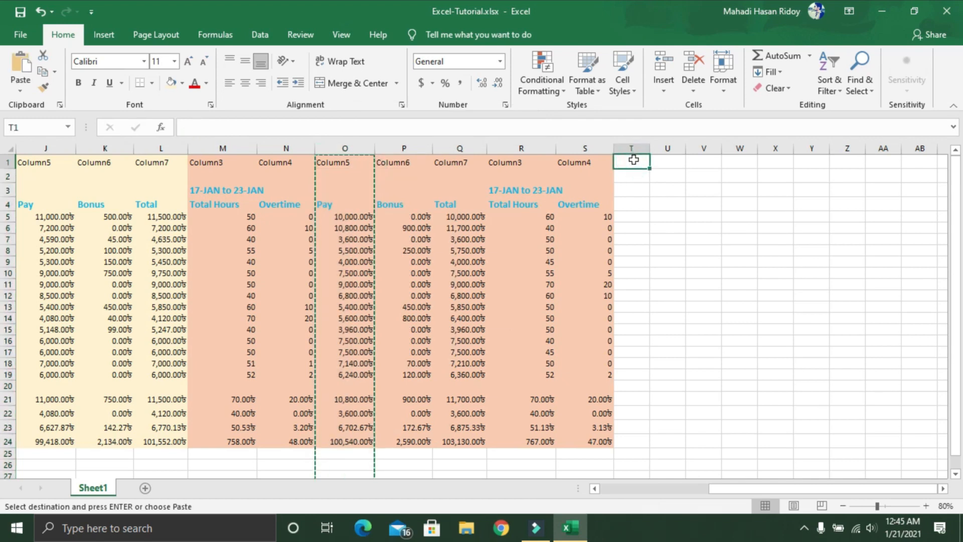
key(ctrl+v)
click(645, 227)
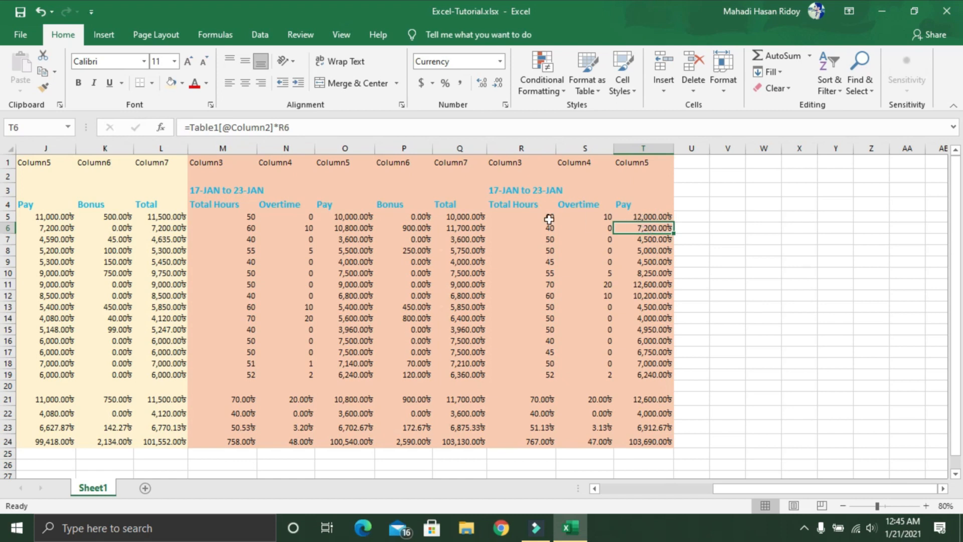
Step: Copy the entire third-week Bonus column P, paste it into column U, and check the pasted formula in U5
click(399, 149)
right_click(399, 148)
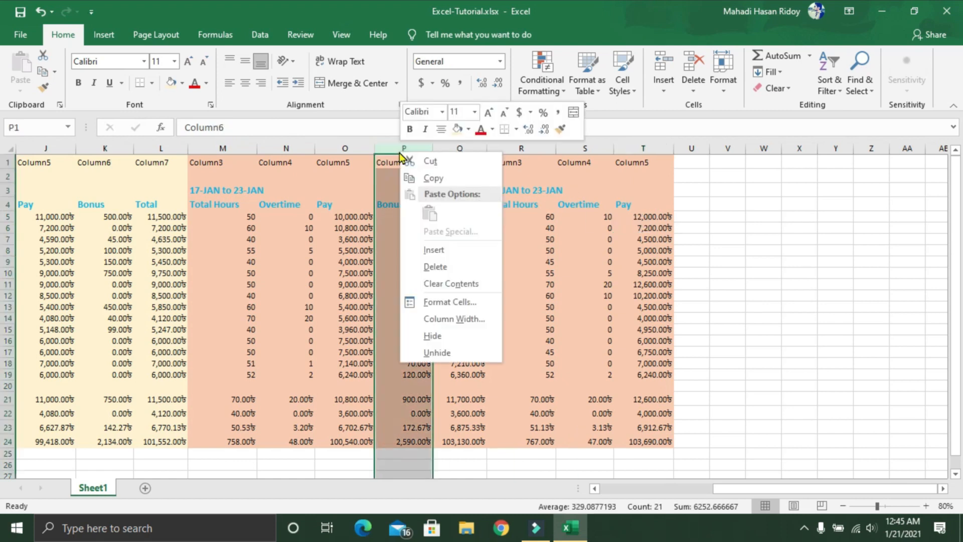
click(412, 176)
click(686, 161)
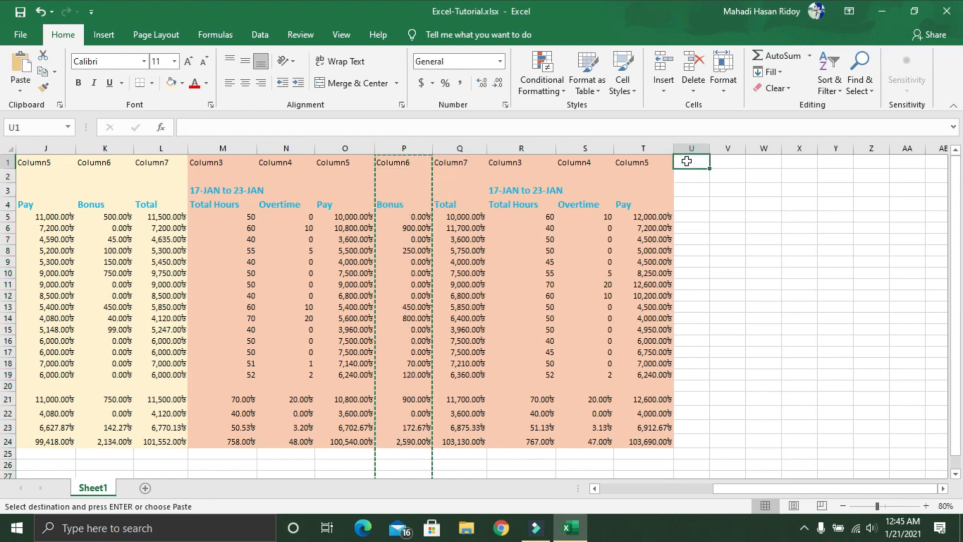
key(ctrl+v)
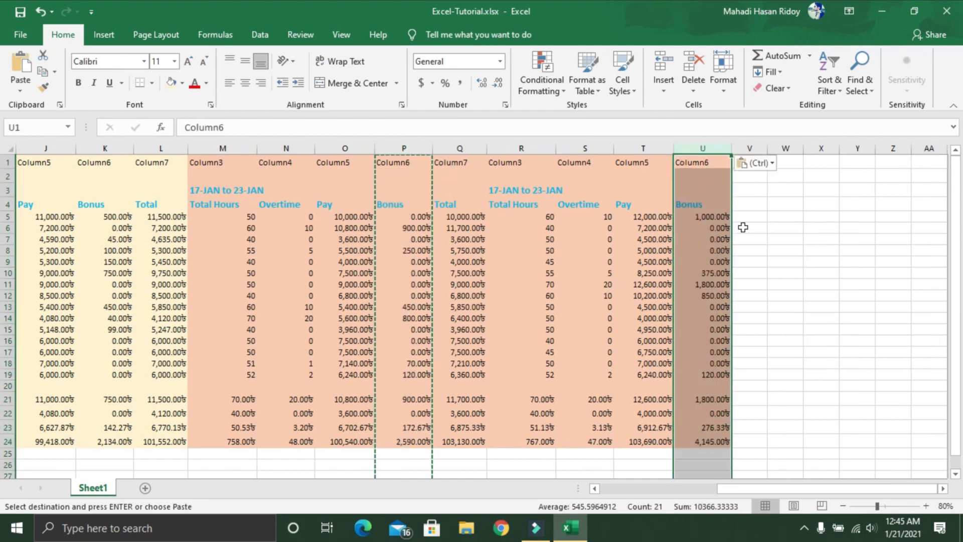
click(704, 216)
key(Escape)
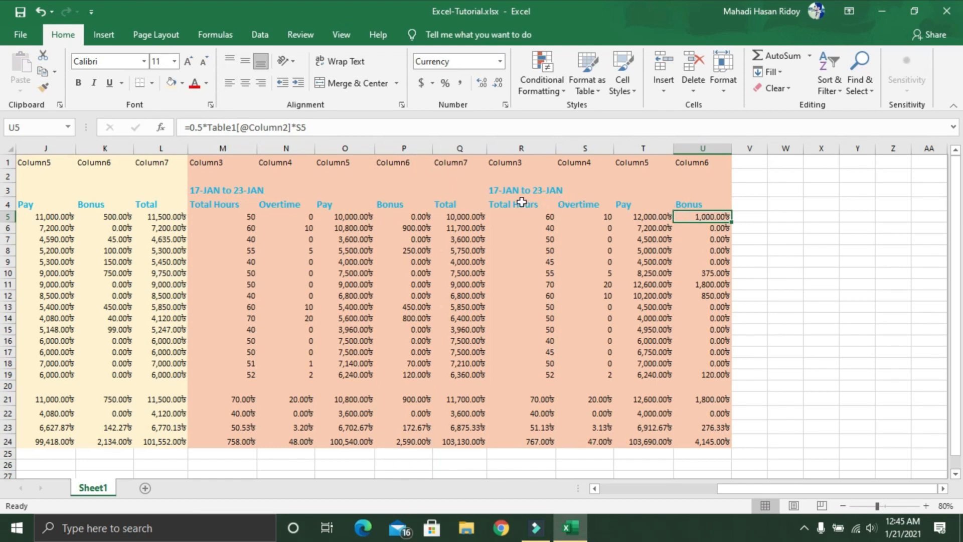
Step: Copy the entire third-week Total column Q and paste it into column V to complete the fourth-week block
click(454, 149)
right_click(454, 151)
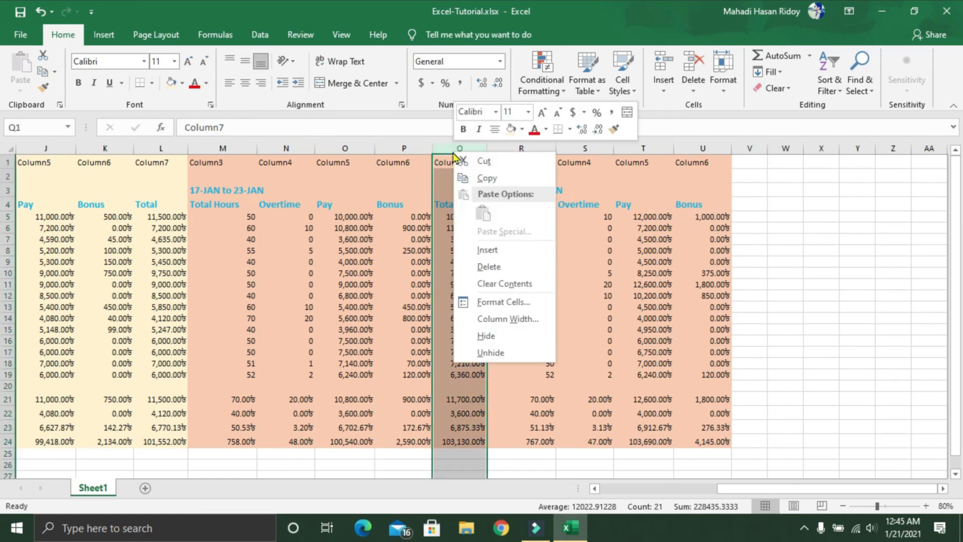
click(486, 178)
click(749, 163)
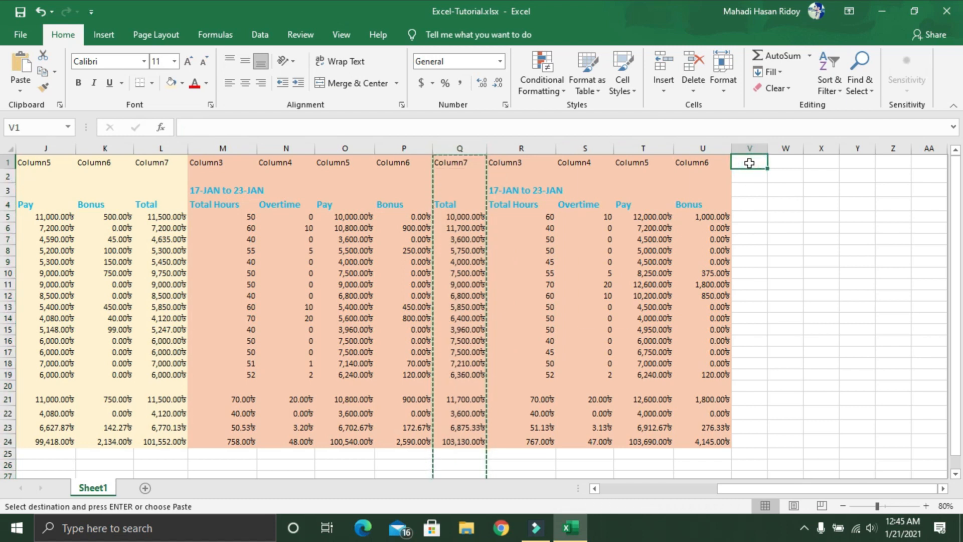
key(ctrl+v)
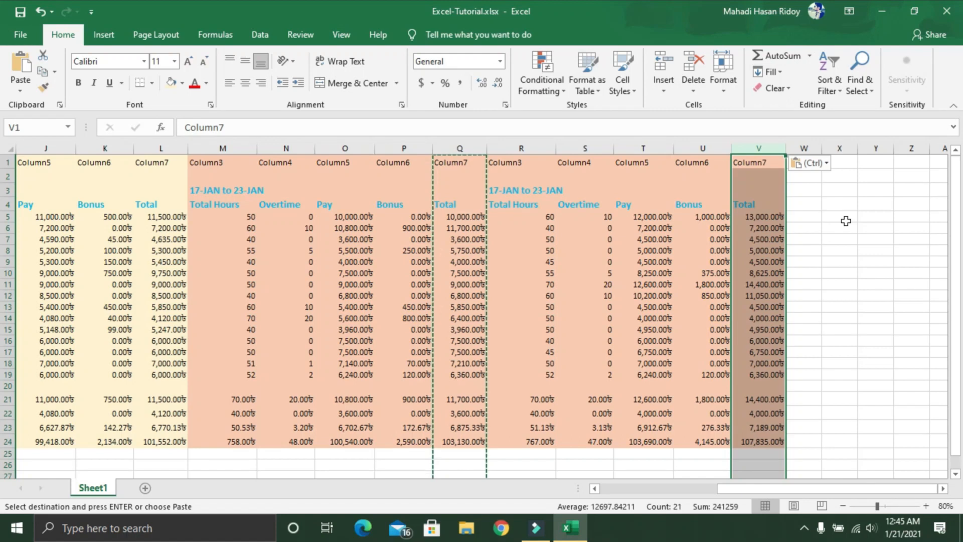
key(Escape)
click(846, 221)
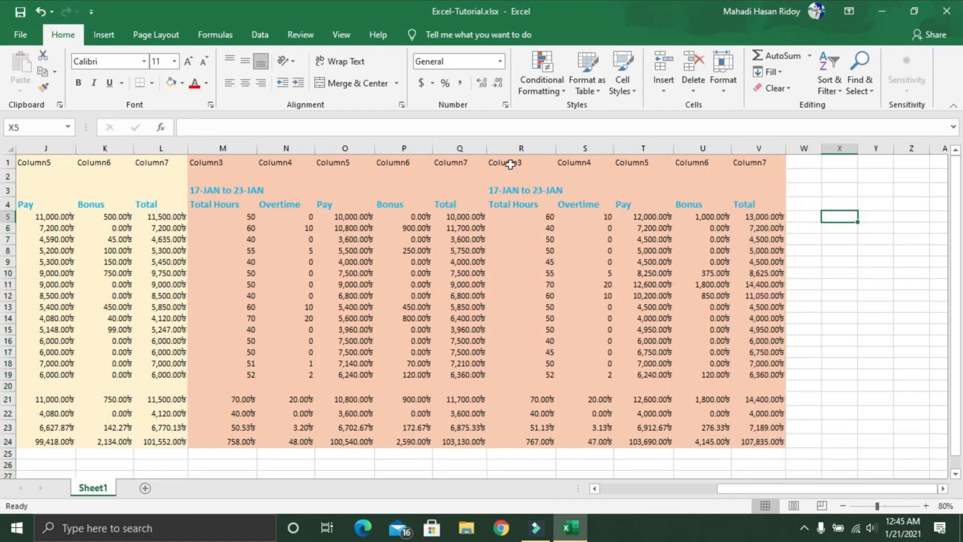
Step: Change the fourth-week date heading in R3 to 24-JAN to 31-JAN
double_click(491, 191)
key(BackSpace)
key(BackSpace)
text(24)
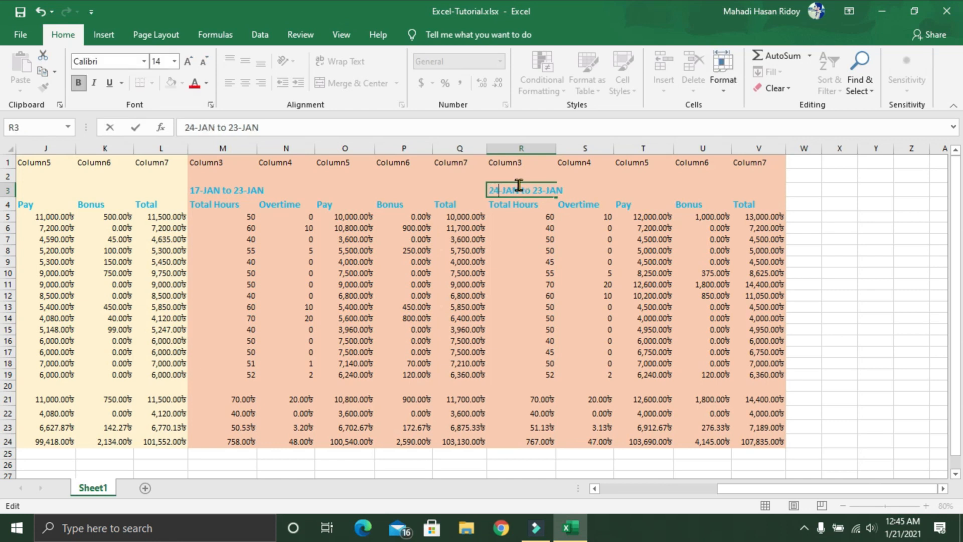
click(541, 190)
key(BackSpace)
text(1)
Step: Fill the fourth-week block R1:V24 with the lightest blue theme colour
drag(508, 168, 748, 445)
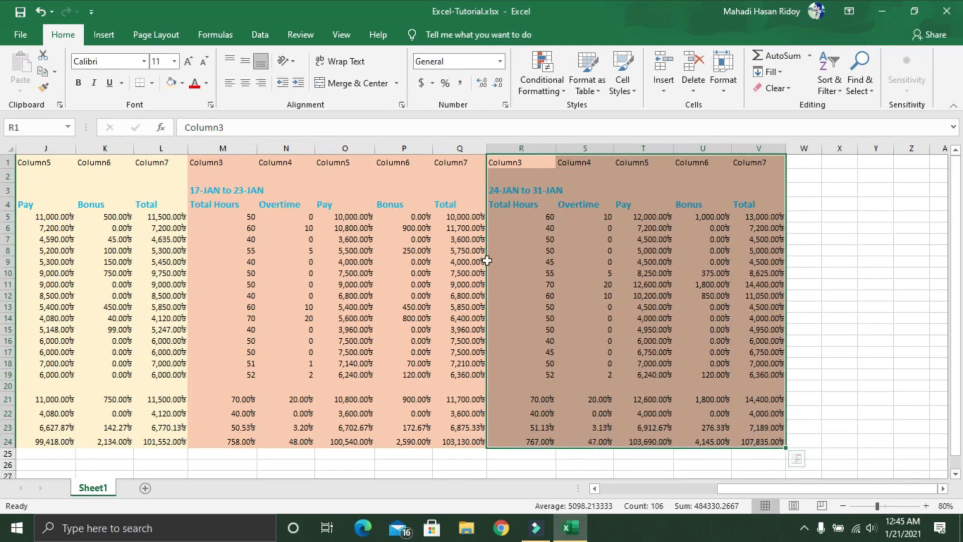
click(182, 83)
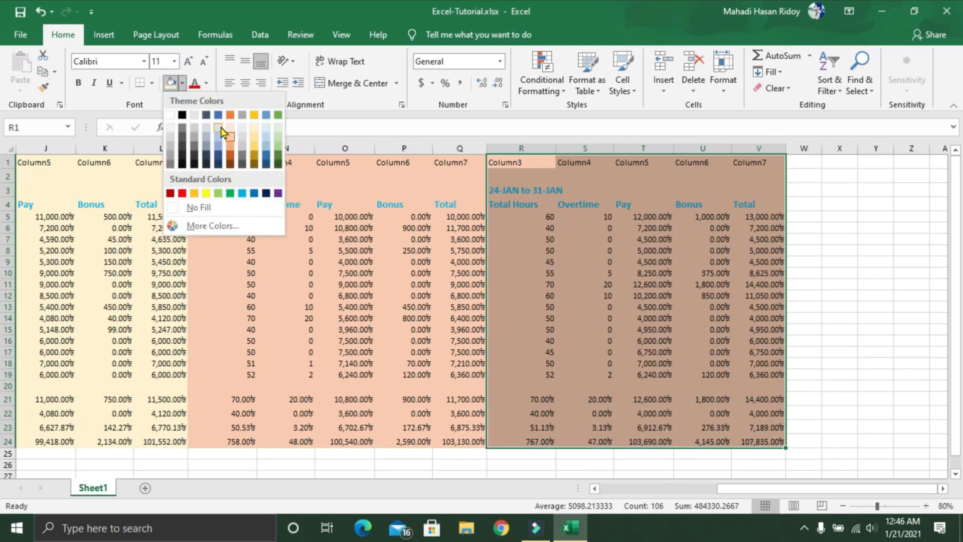
click(218, 126)
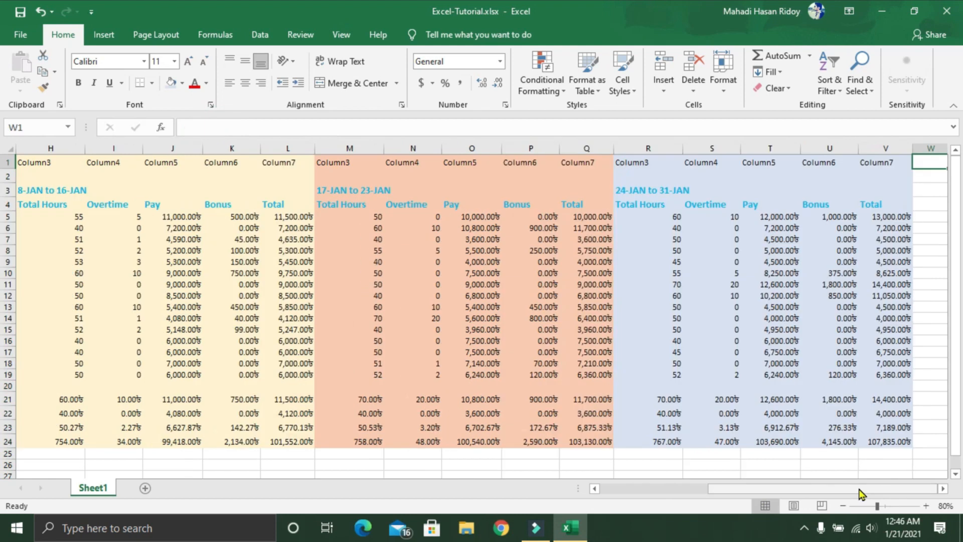
Step: Enter the heading Total in W4, next to the fourth-week block
drag(858, 488, 582, 472)
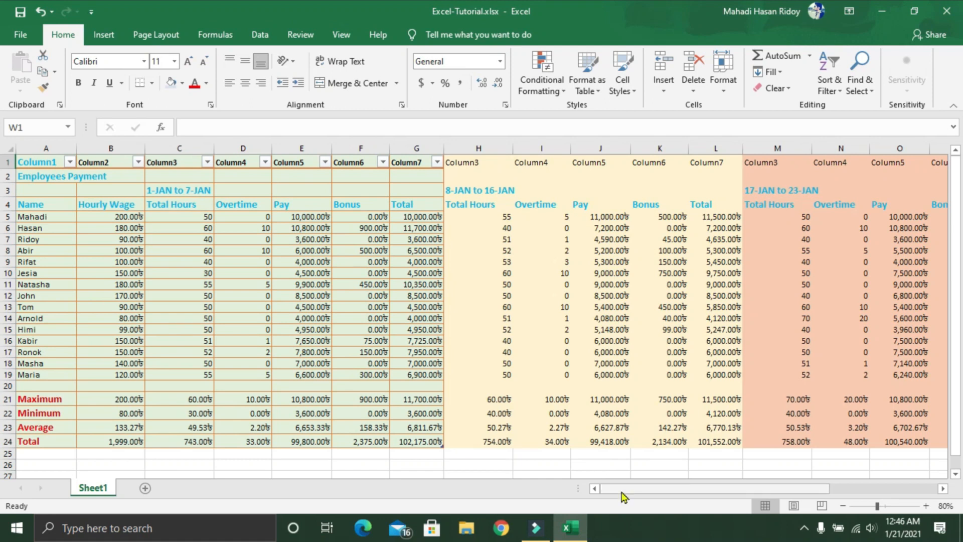
drag(621, 489, 799, 501)
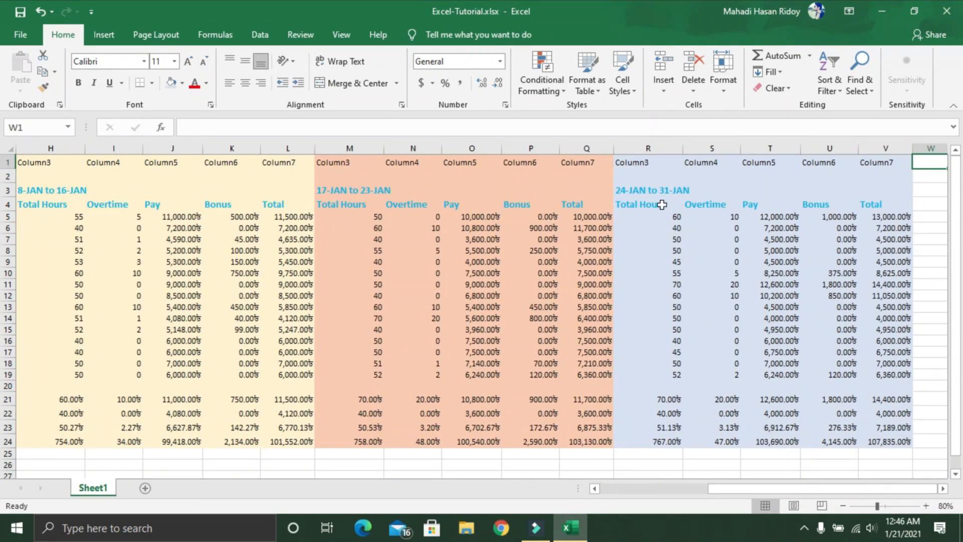
click(927, 192)
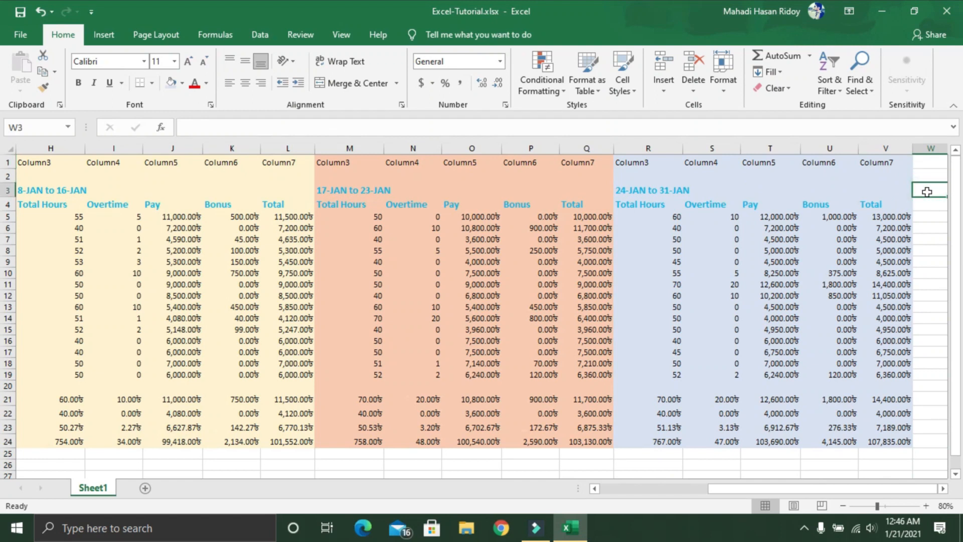
click(928, 210)
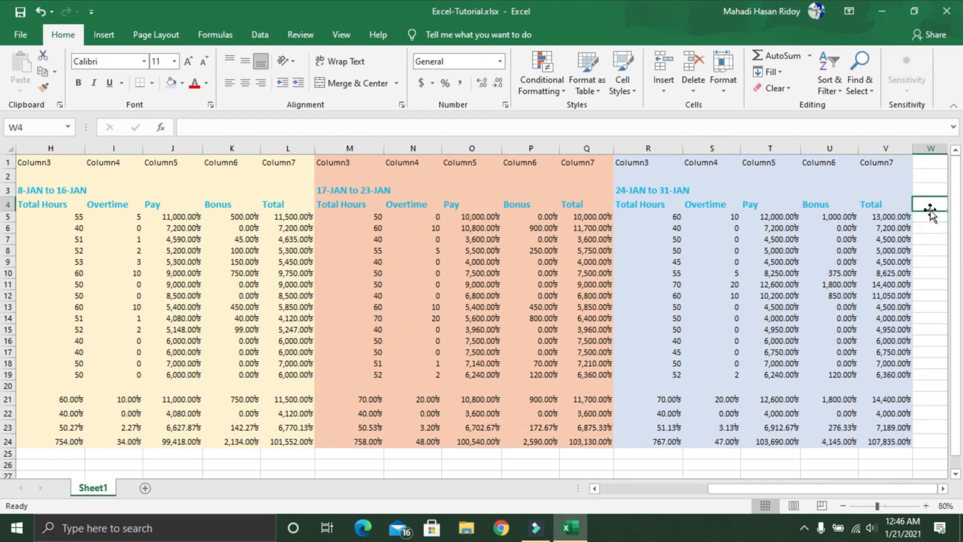
text(Total)
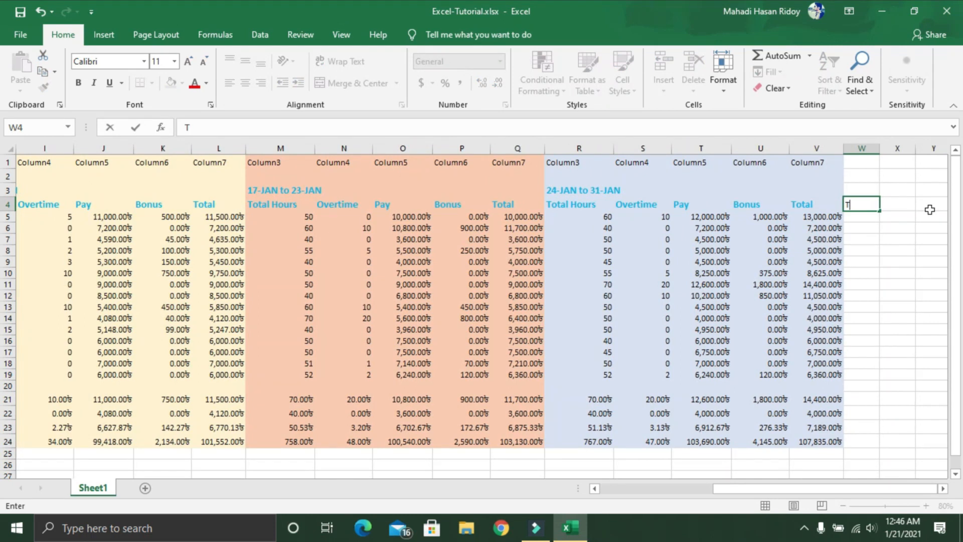
click(867, 218)
click(928, 506)
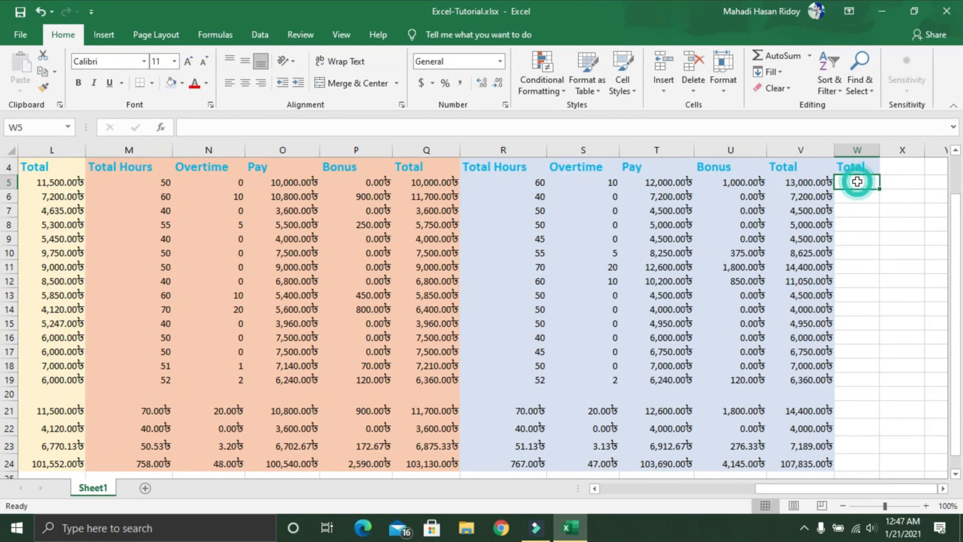
text(=)
drag(785, 493, 647, 495)
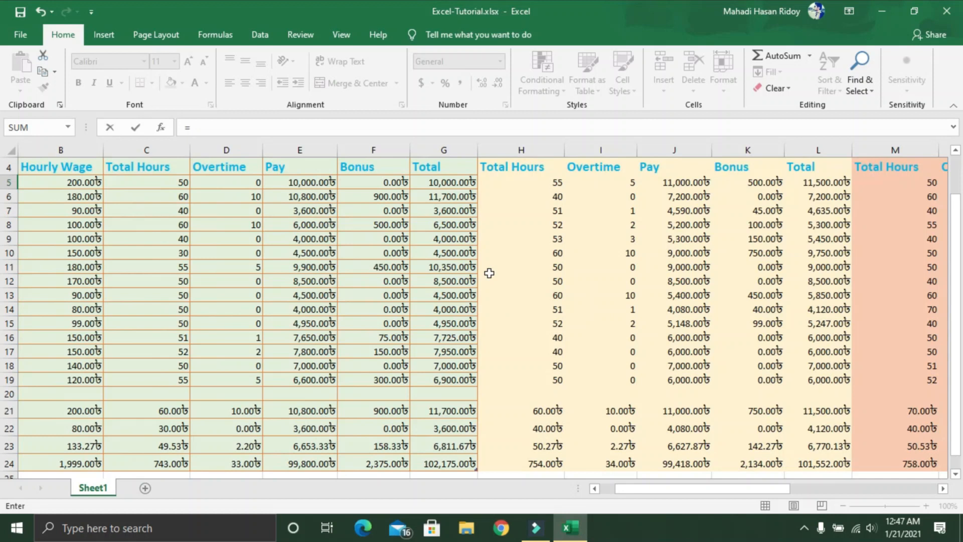
click(441, 182)
text(+)
drag(742, 493, 883, 493)
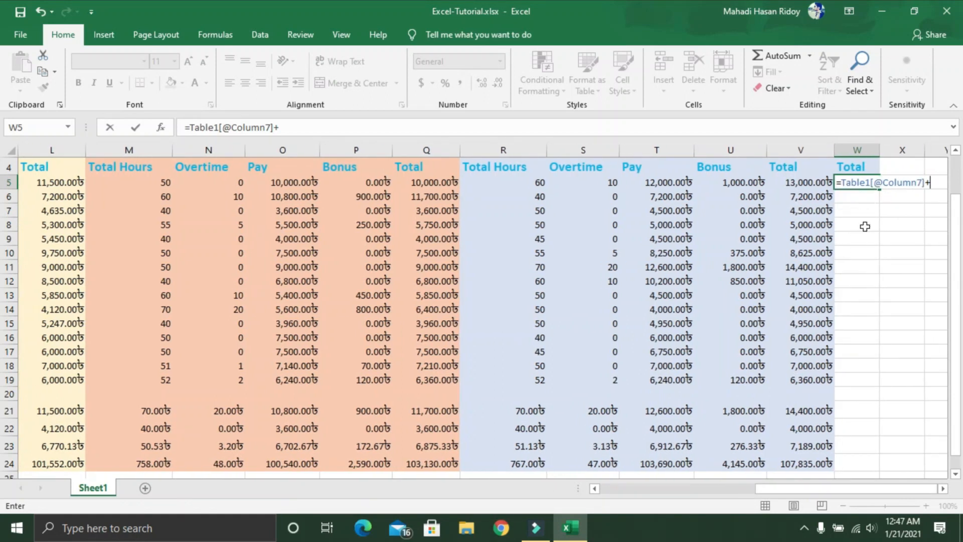
mouse_move(817, 493)
mouse_down()
mouse_move(731, 493)
mouse_move(823, 492)
mouse_up()
click(511, 189)
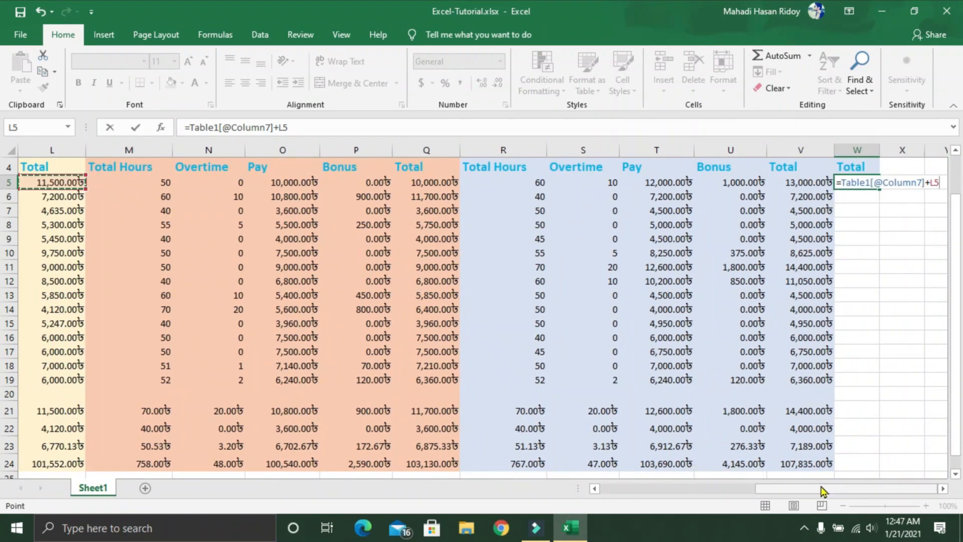
text(+)
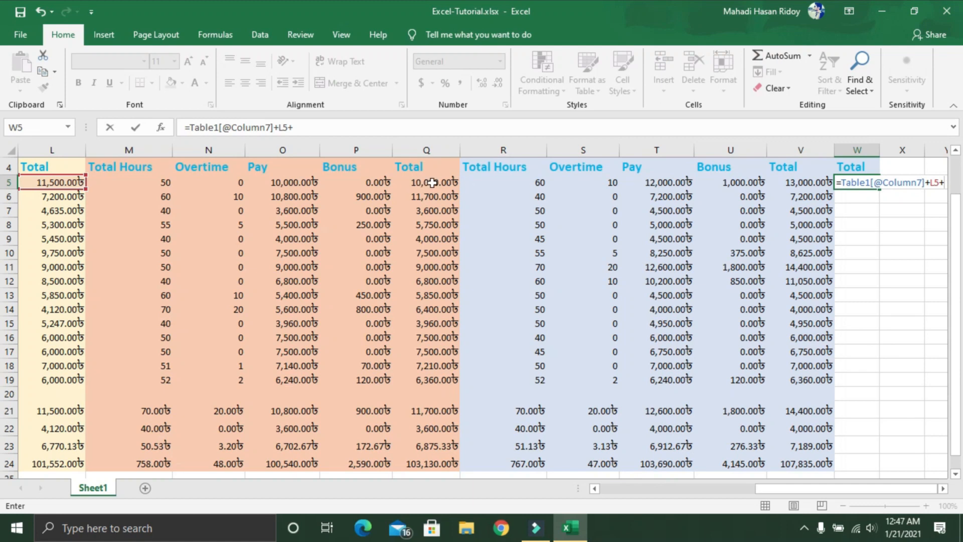
click(432, 183)
text(+)
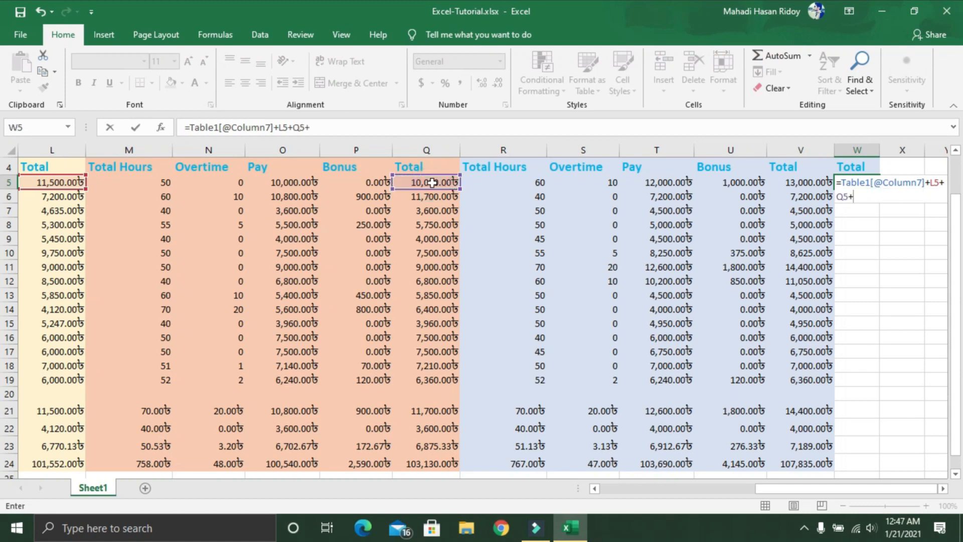
click(803, 186)
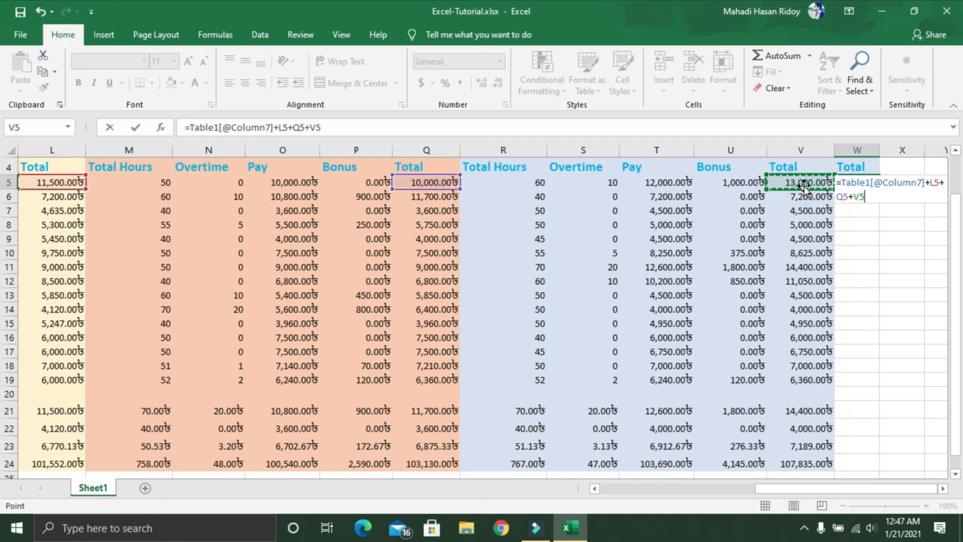
key(Return)
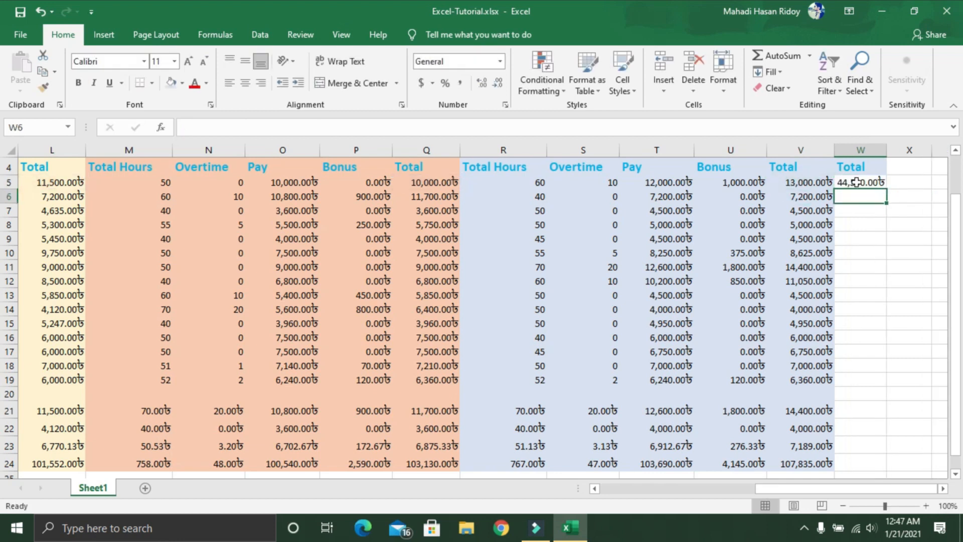
Step: Fill the W5 formula down to W19 and extend the summary formulas in V21:V24 across to W21:W24
click(855, 182)
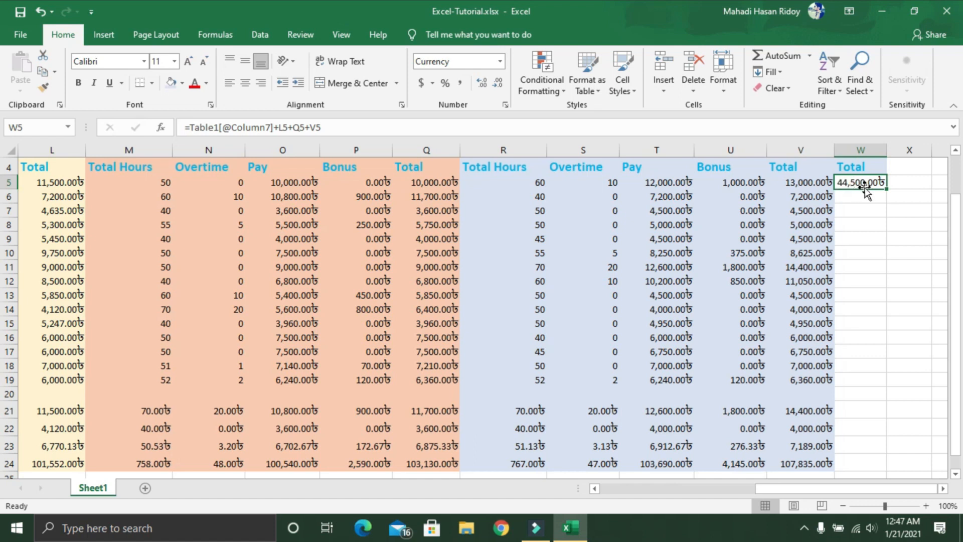
drag(886, 188, 882, 380)
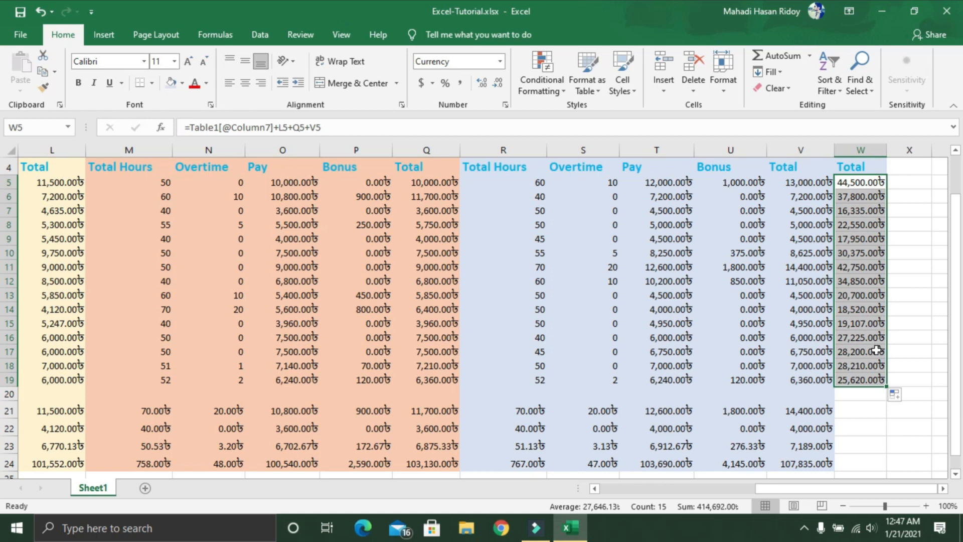
click(866, 413)
scroll(865, 413, down, 1)
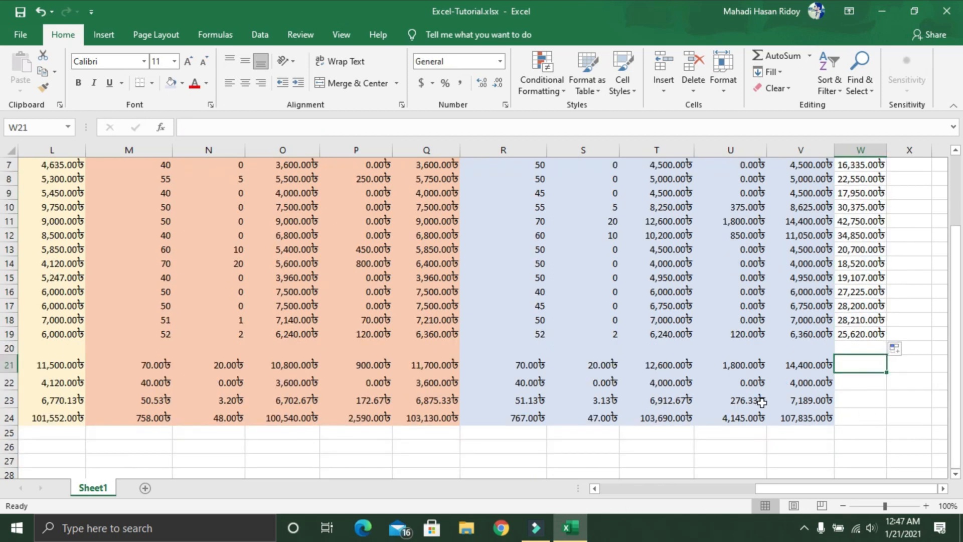
click(803, 361)
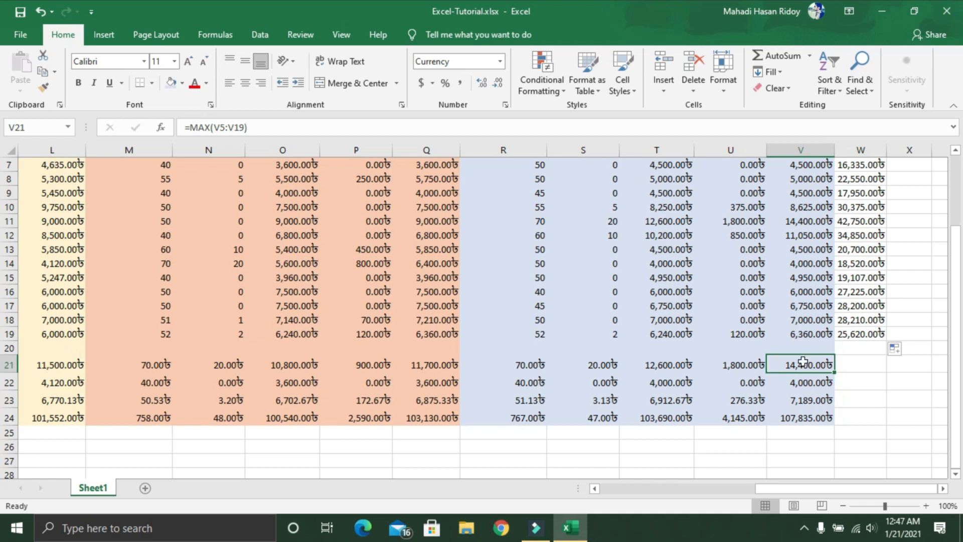
drag(803, 362, 874, 424)
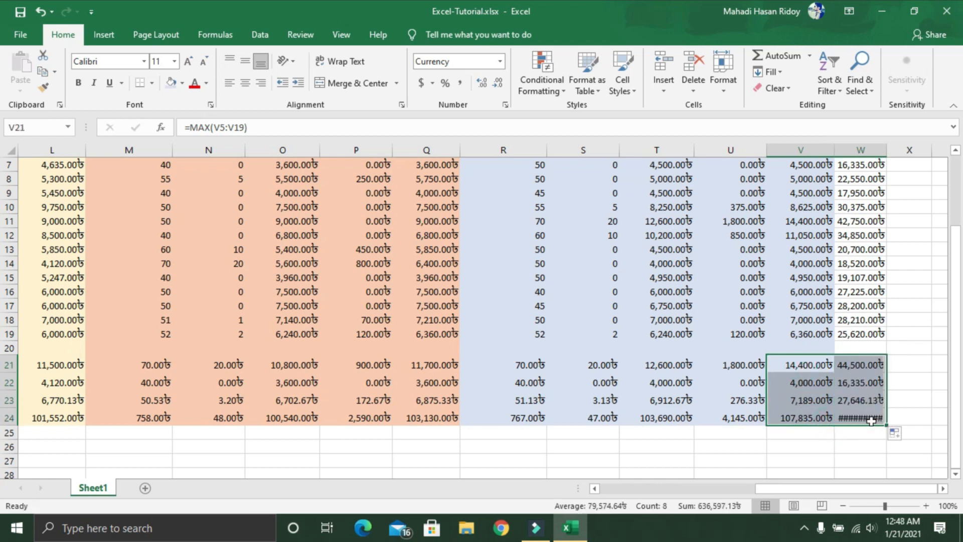
Step: Widen column W enough to show the full grand total in W24
click(928, 293)
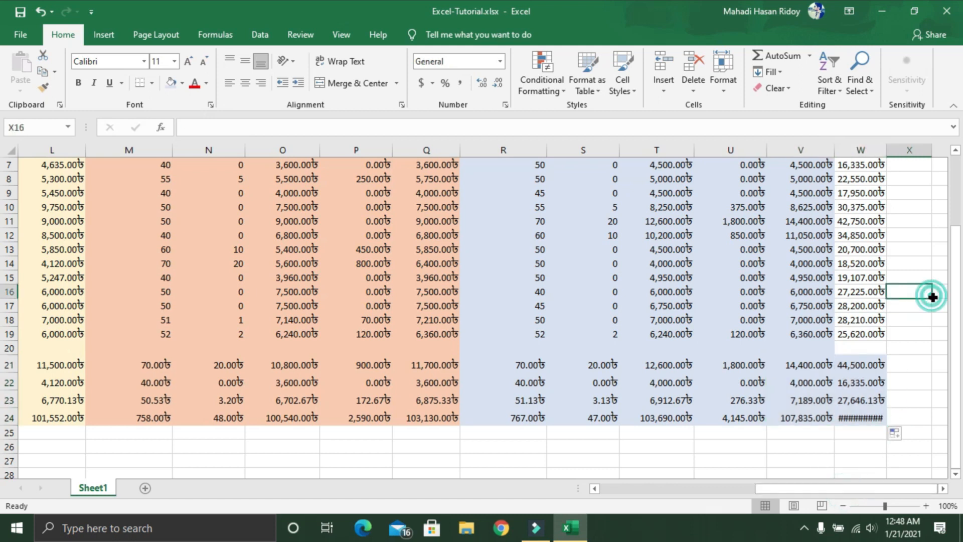
scroll(864, 387, up, 1)
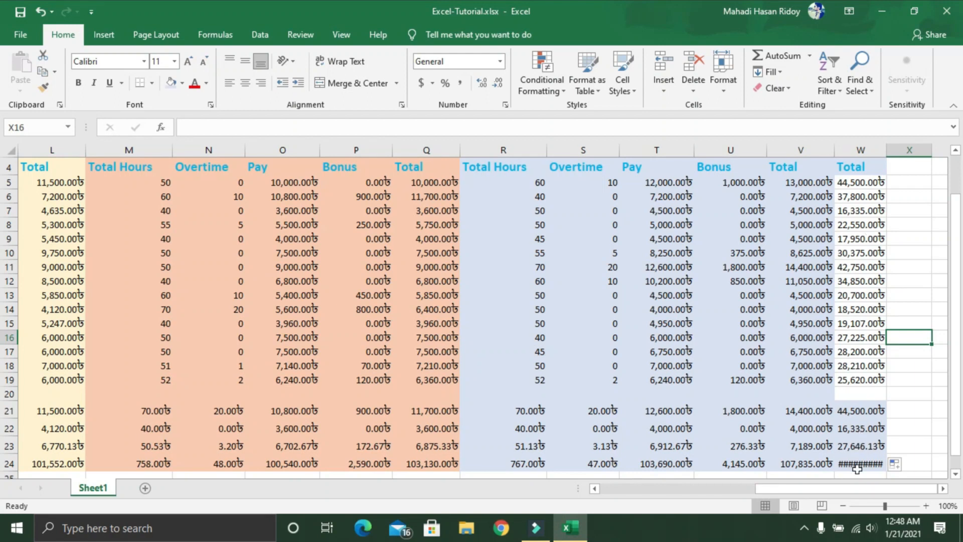
drag(885, 143, 918, 156)
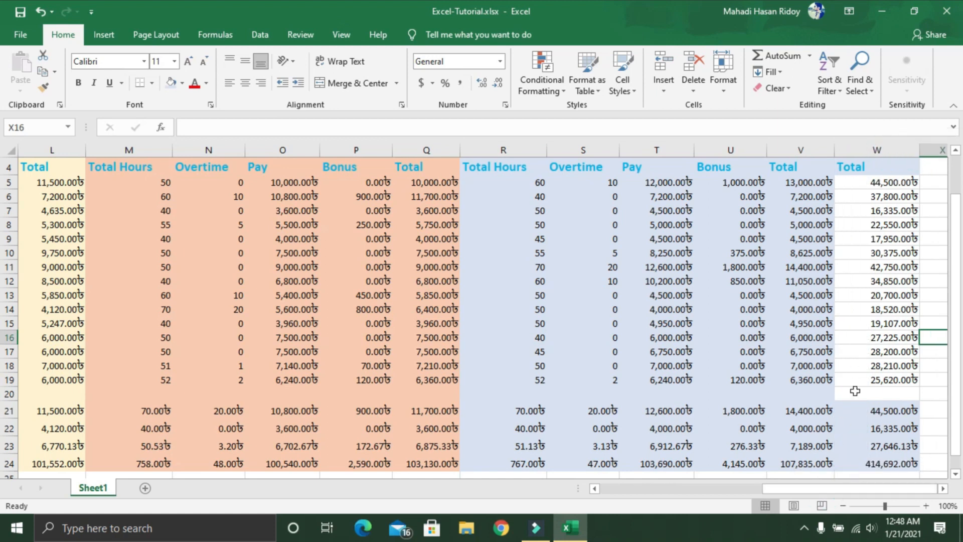
Step: Fill the overall Total column, W4:W24, with Gold, Accent 4, Lighter 40%
click(873, 170)
drag(873, 175, 885, 464)
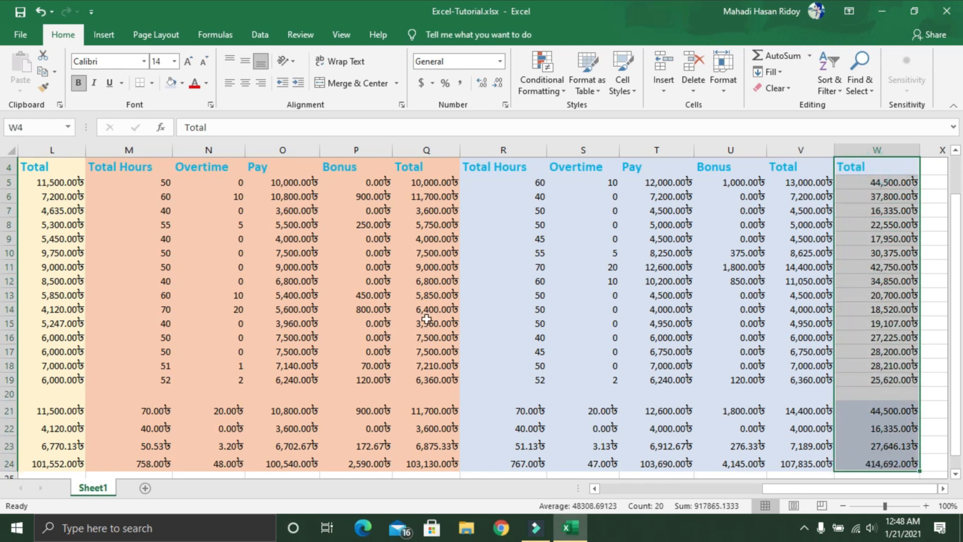
click(182, 84)
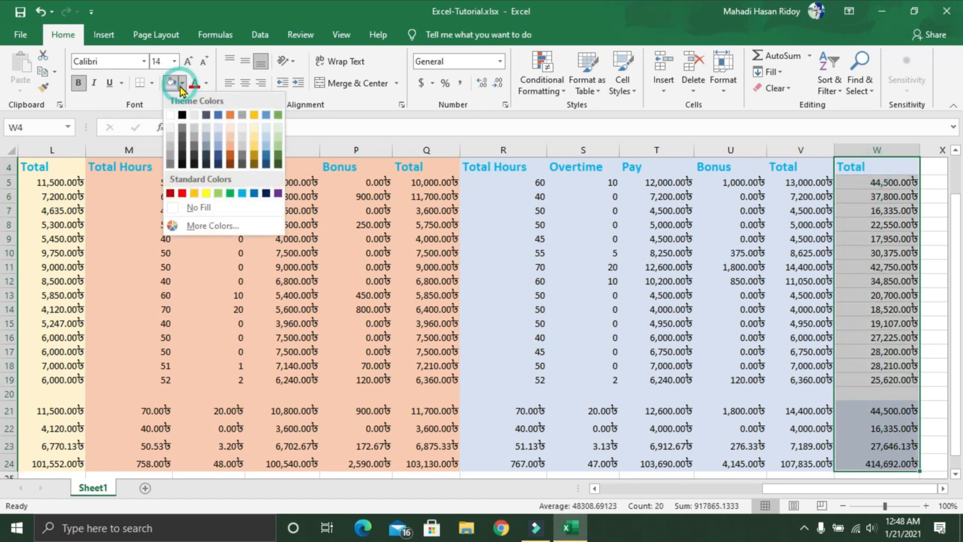
click(258, 148)
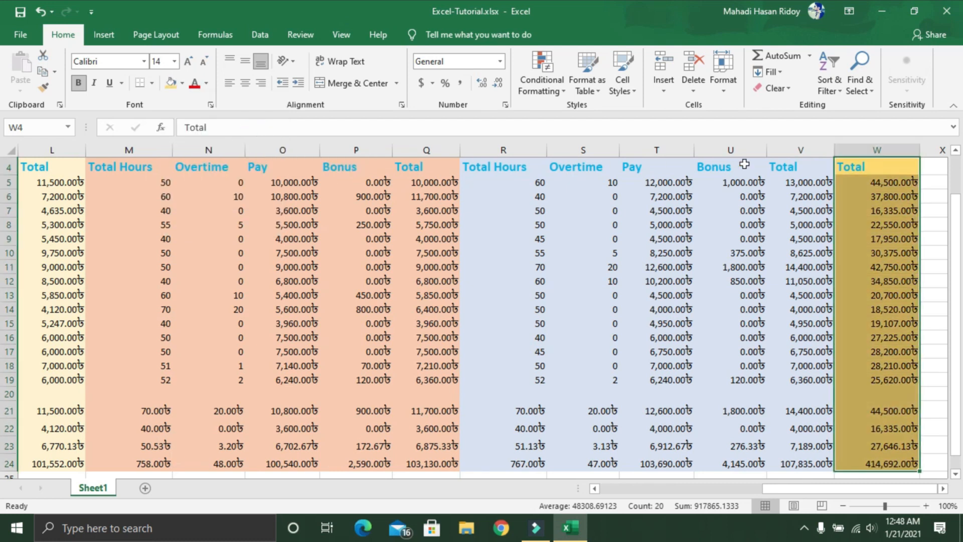
Step: Color the Total heading in W4 and the grand total in W24 red, and make the grand total bold
click(867, 167)
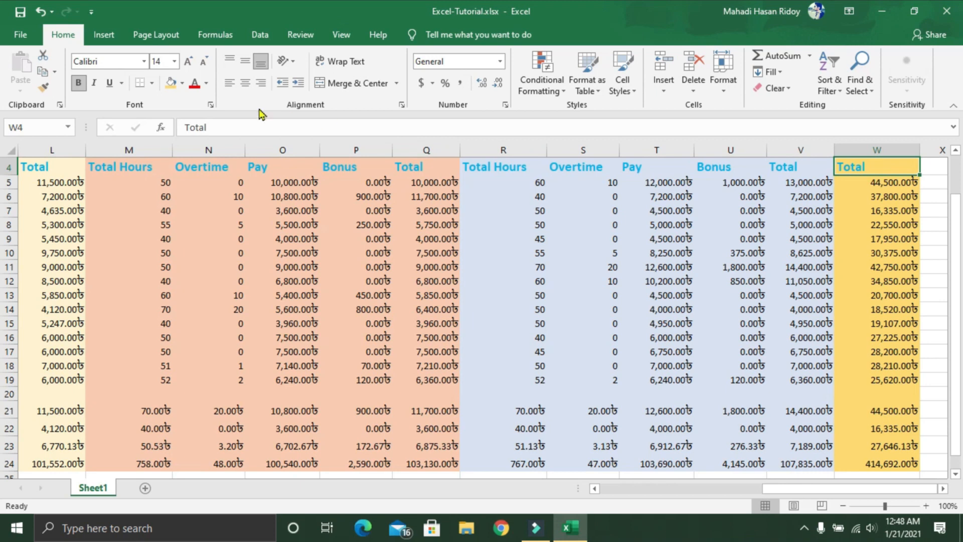
click(199, 86)
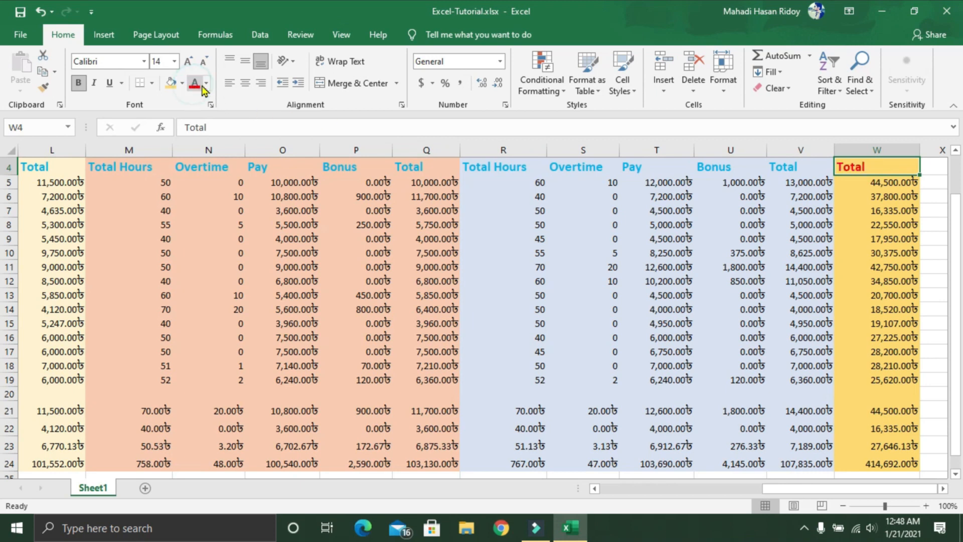
click(867, 463)
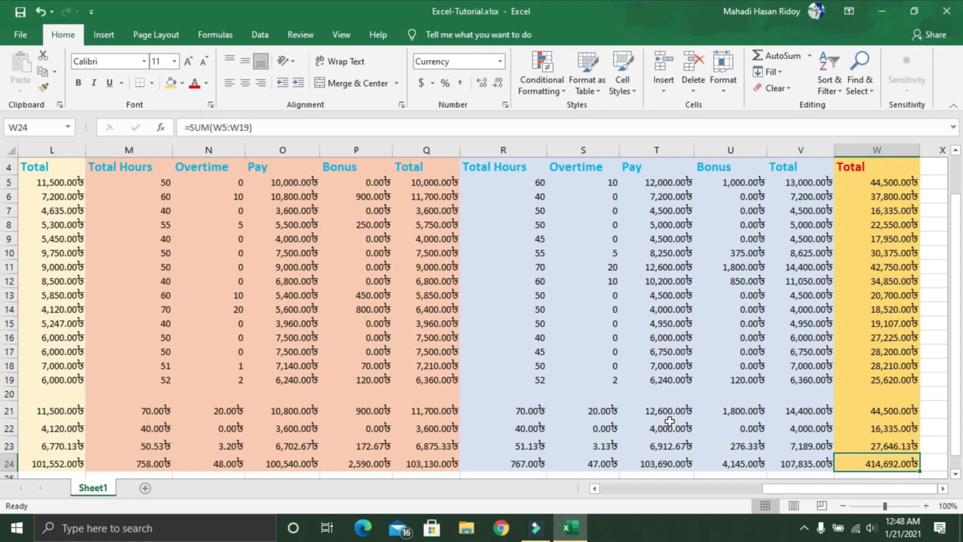
click(194, 83)
click(73, 83)
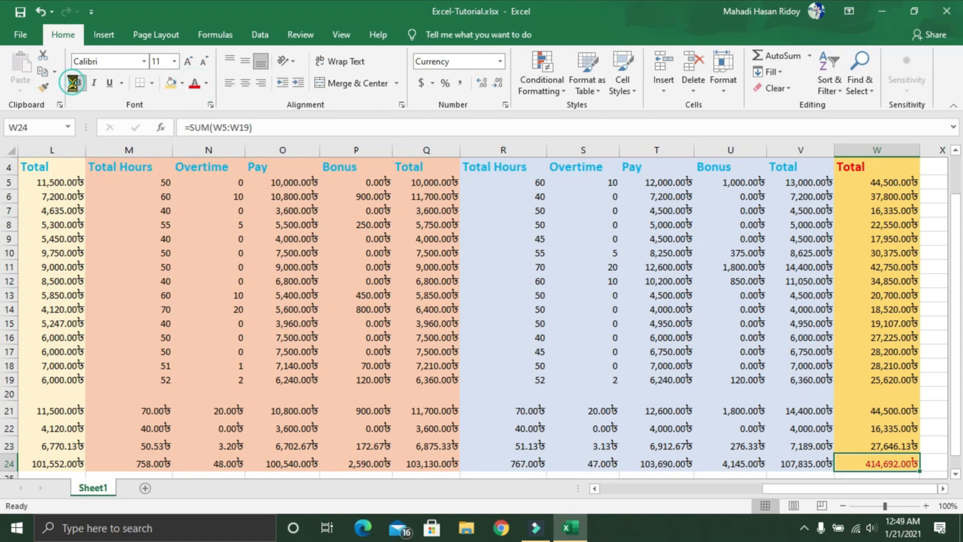
Step: Zoom out to 40% and look over the whole payment sheet with its four weekly blocks and Total column
click(844, 506)
click(844, 506)
click(844, 506)
click(844, 506)
click(844, 506)
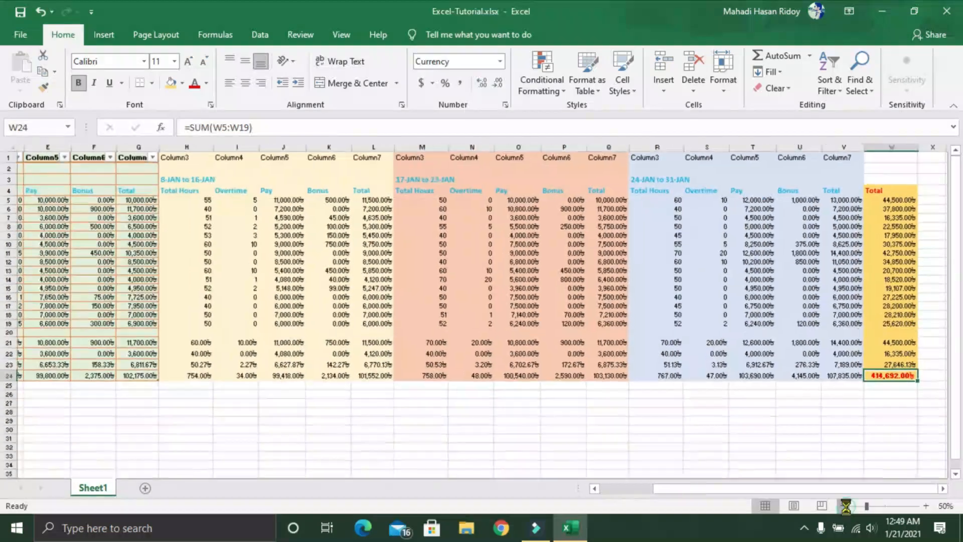
click(843, 506)
click(844, 506)
click(844, 506)
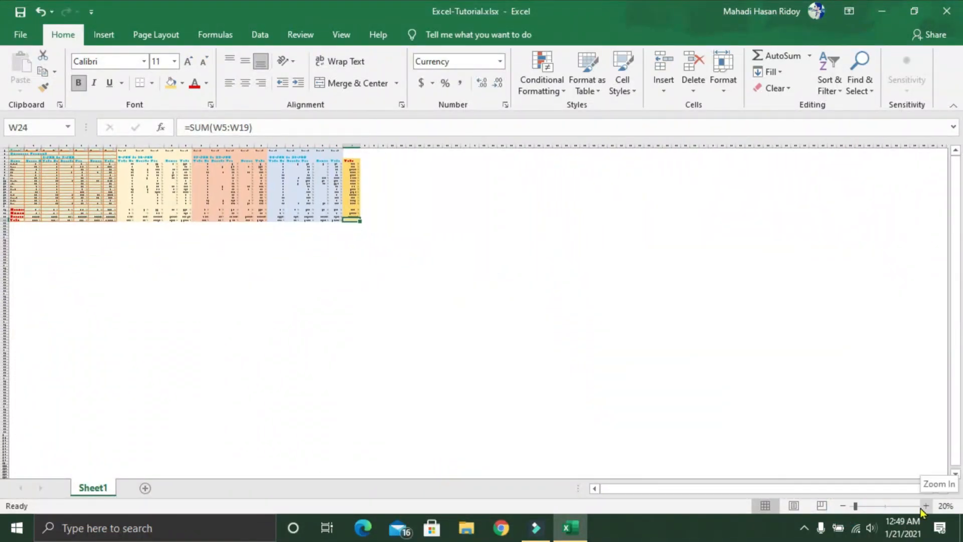
click(925, 506)
click(926, 506)
click(263, 366)
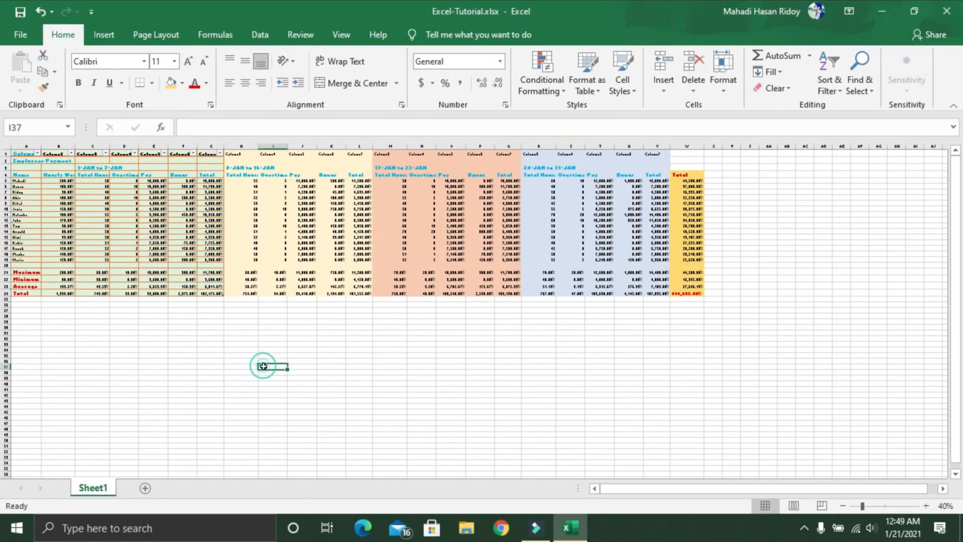
click(215, 224)
click(355, 208)
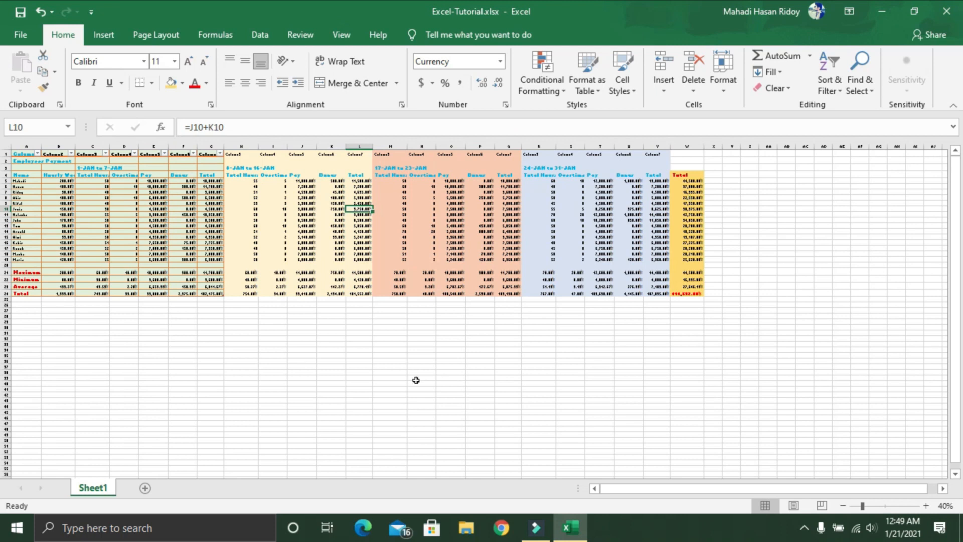
Step: Open the print settings for the workbook and set the number of copies to 10
key(ctrl+p)
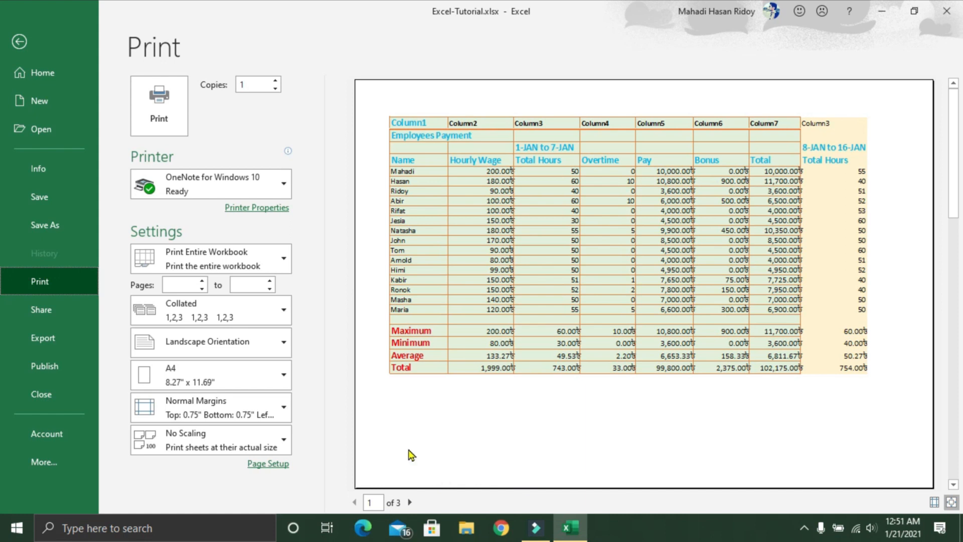
double_click(262, 83)
click(262, 83)
text(0)
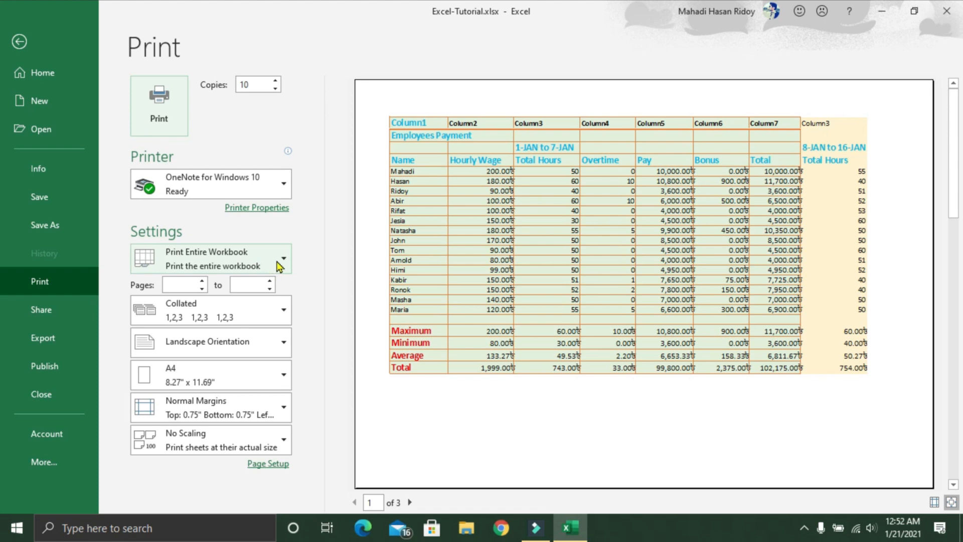
Step: Set the printout to Print Entire Workbook in Landscape Orientation
click(282, 269)
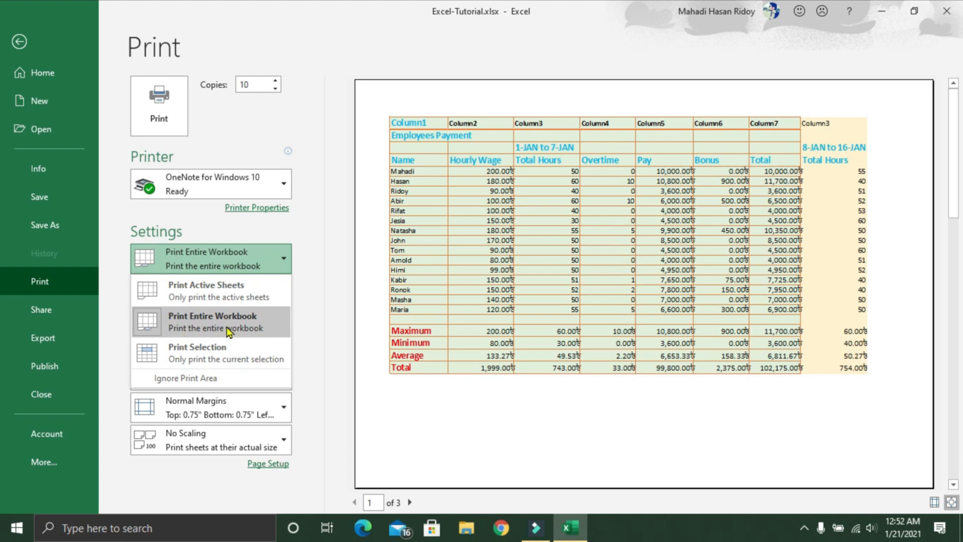
click(243, 326)
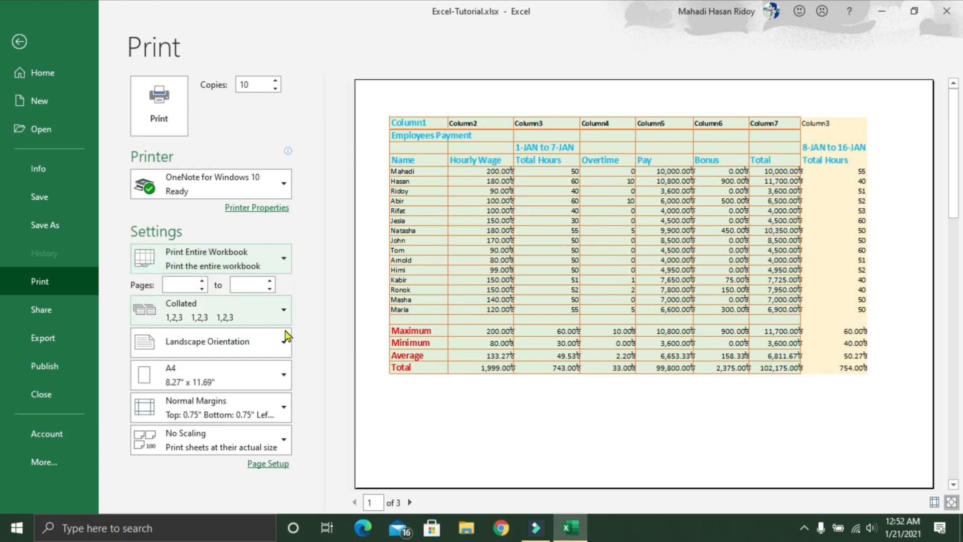
click(256, 350)
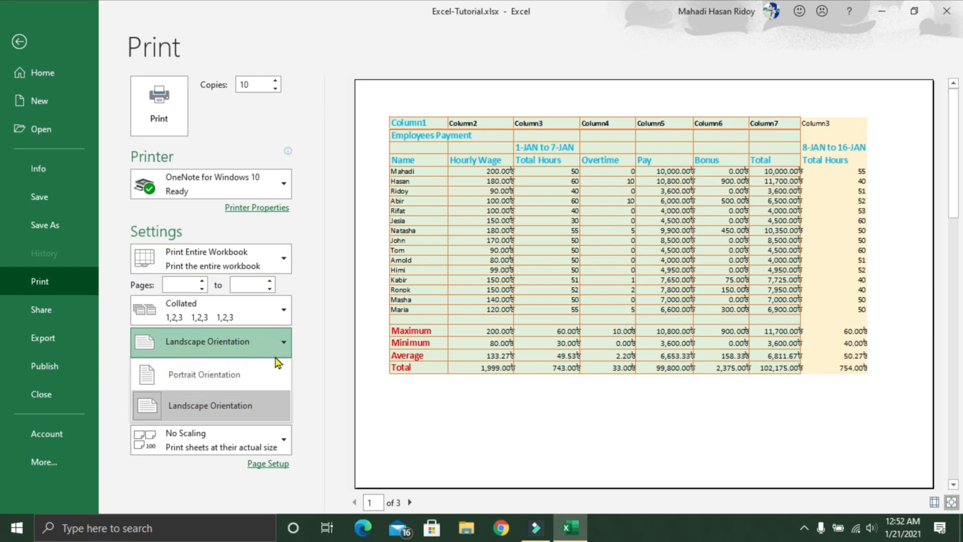
click(217, 408)
Step: Choose A4 paper and Normal margins for the printout
click(246, 384)
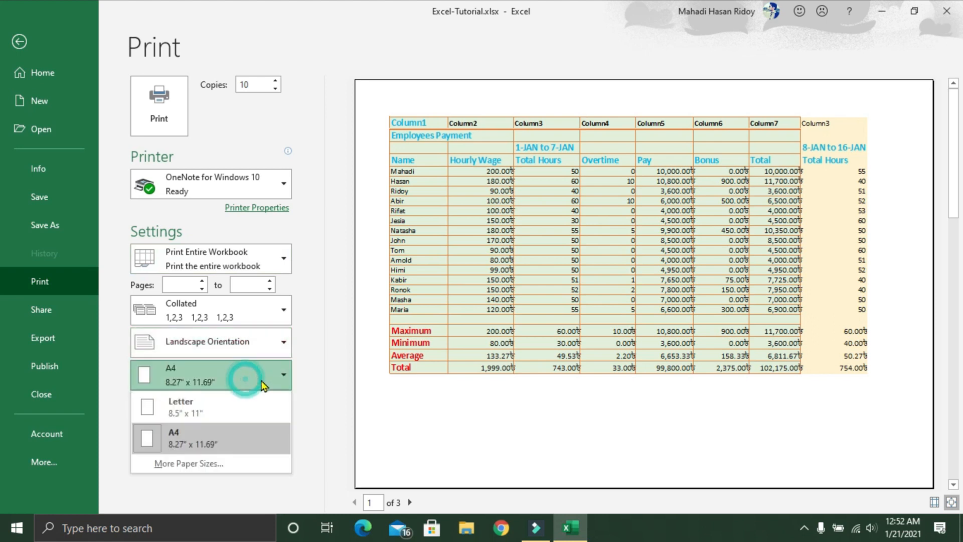
click(213, 444)
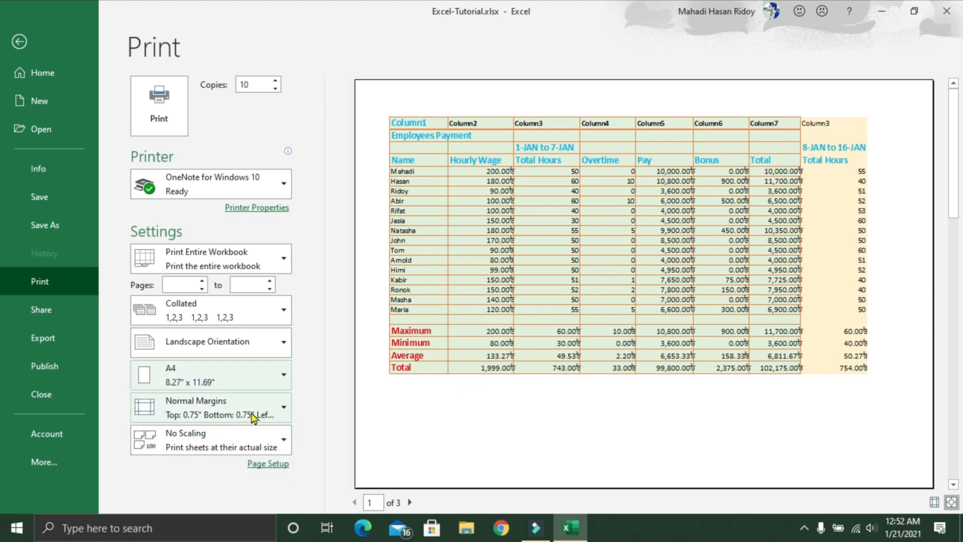
click(274, 421)
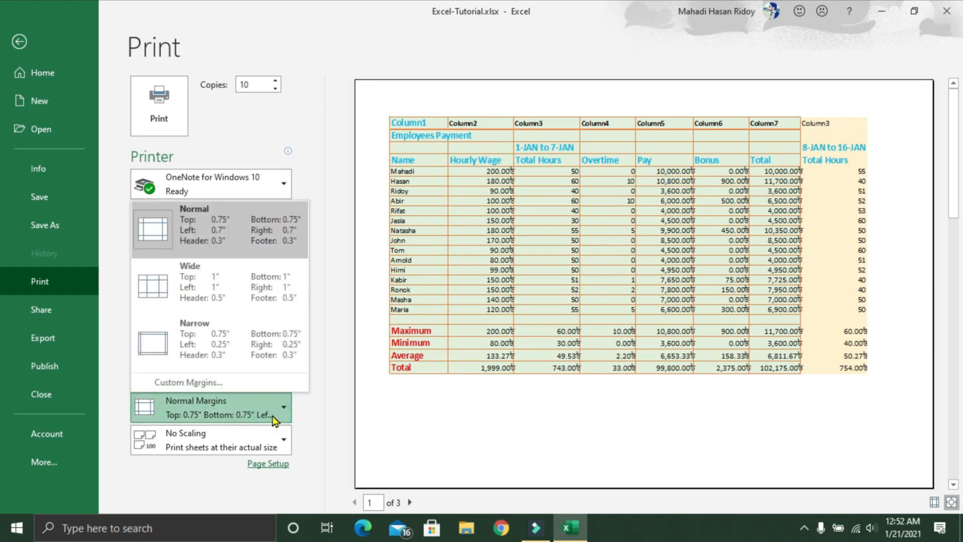
click(245, 249)
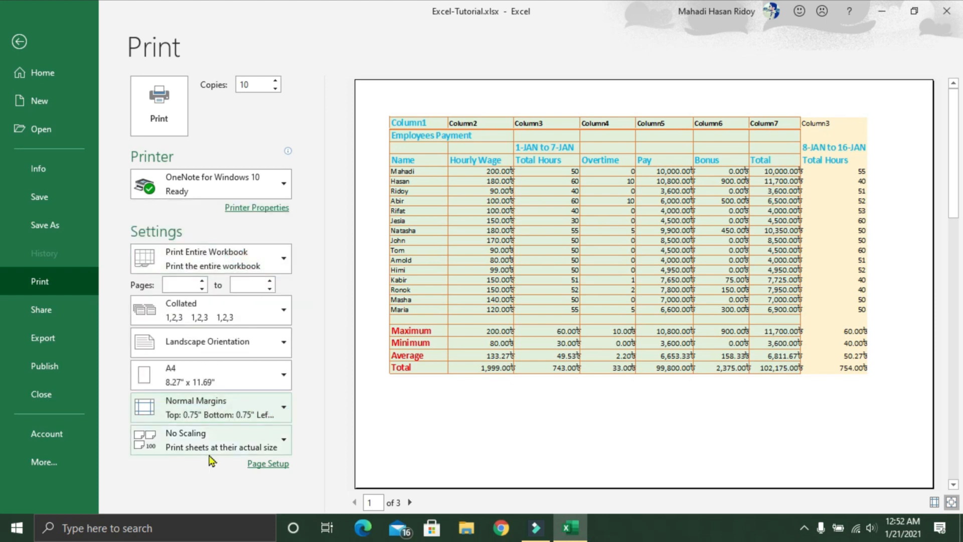
Step: Scale the printout to Fit Sheet on One Page and look through the available printers without changing the selection
click(279, 440)
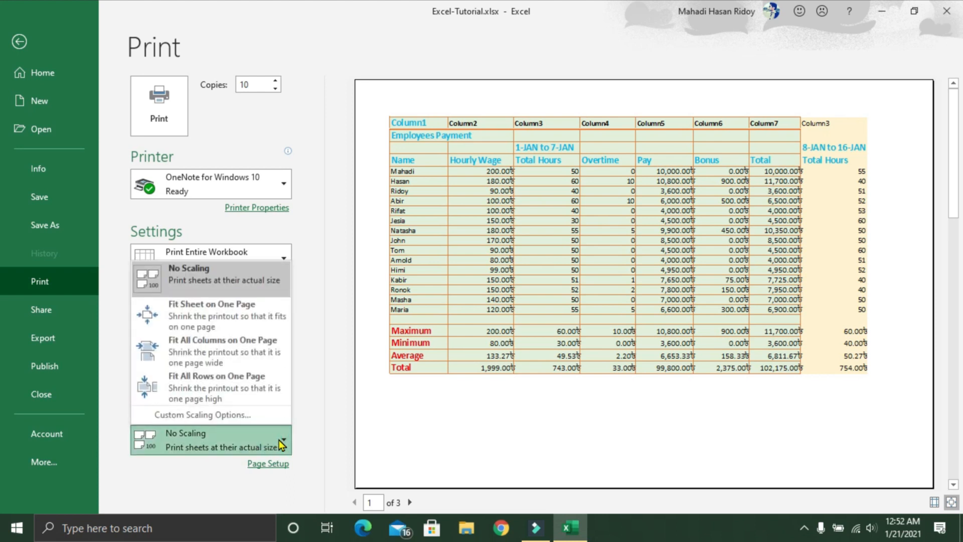
click(176, 321)
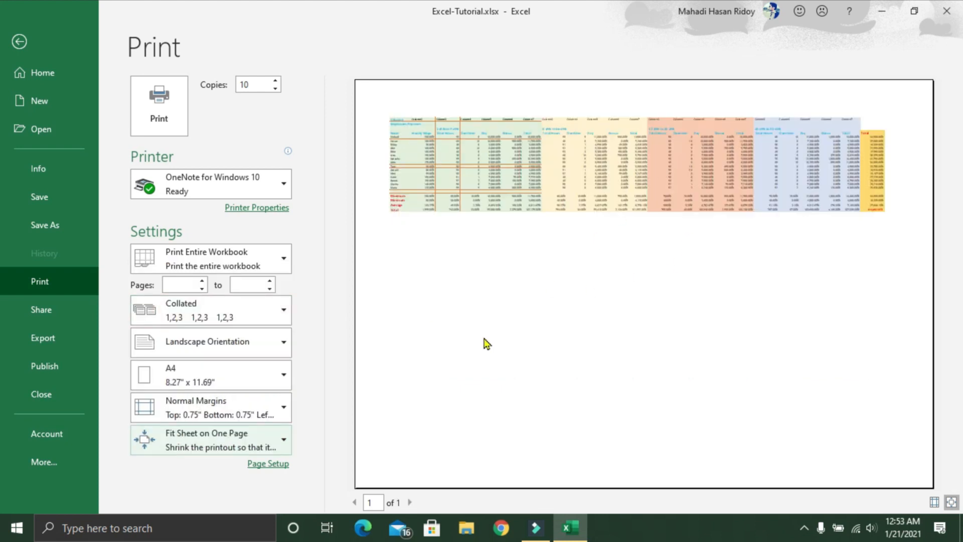
click(277, 193)
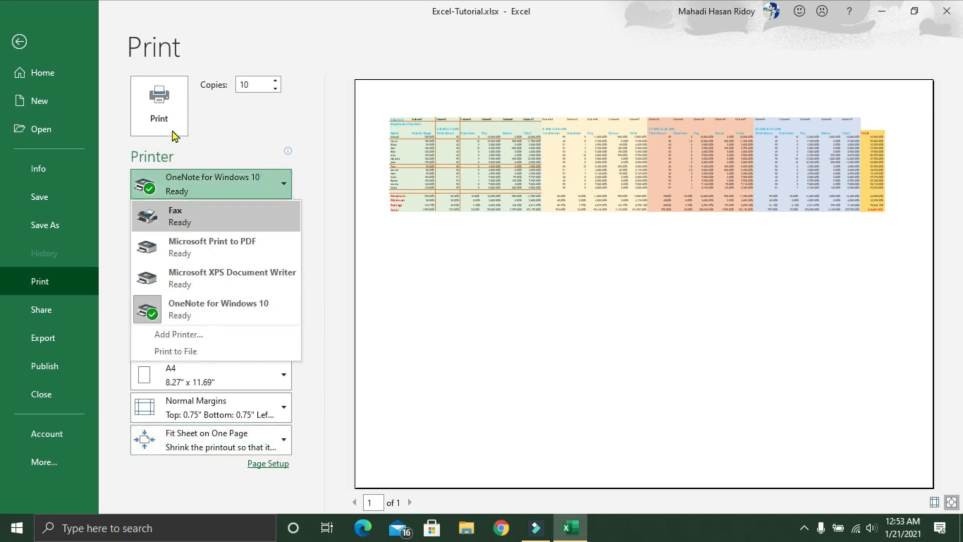
click(275, 139)
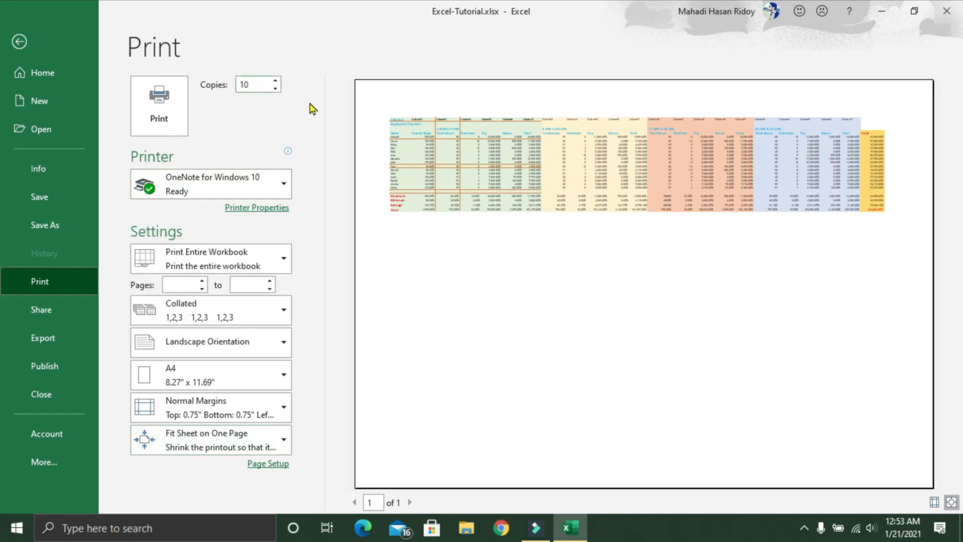